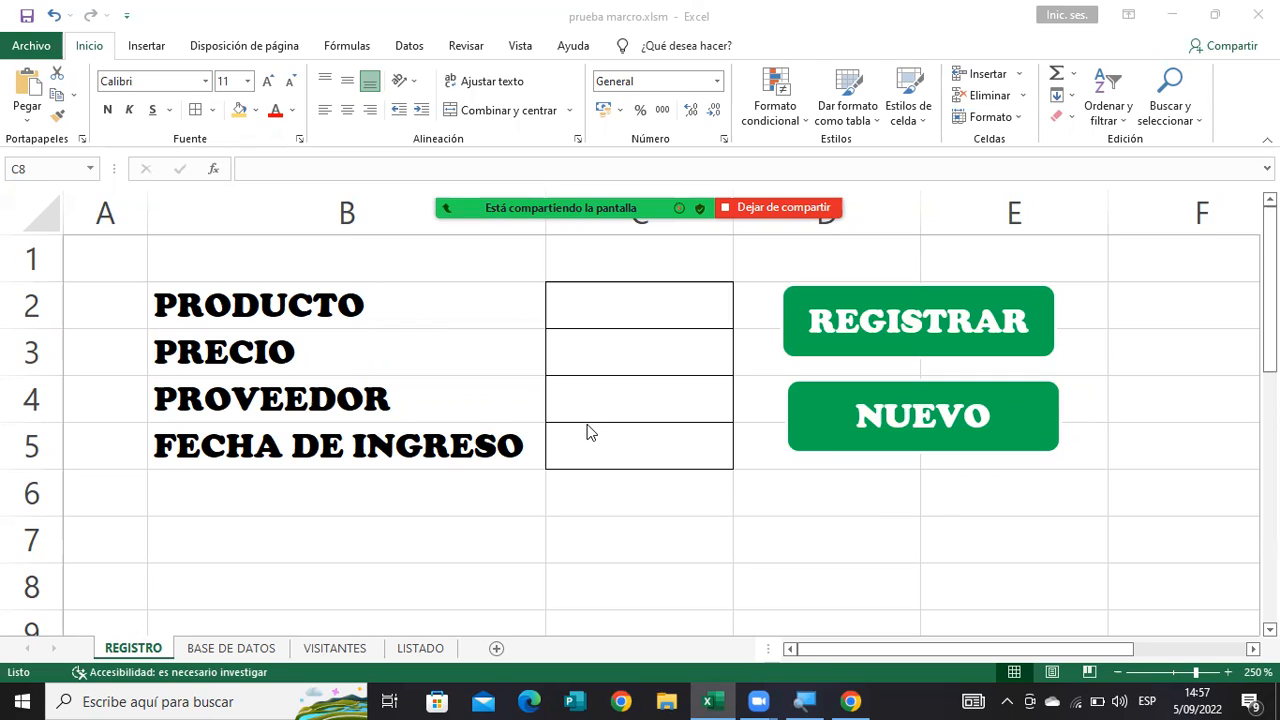
Examine the input cells for product, price, supplier and entry date on the REGISTRO form.
click(617, 313)
click(617, 313)
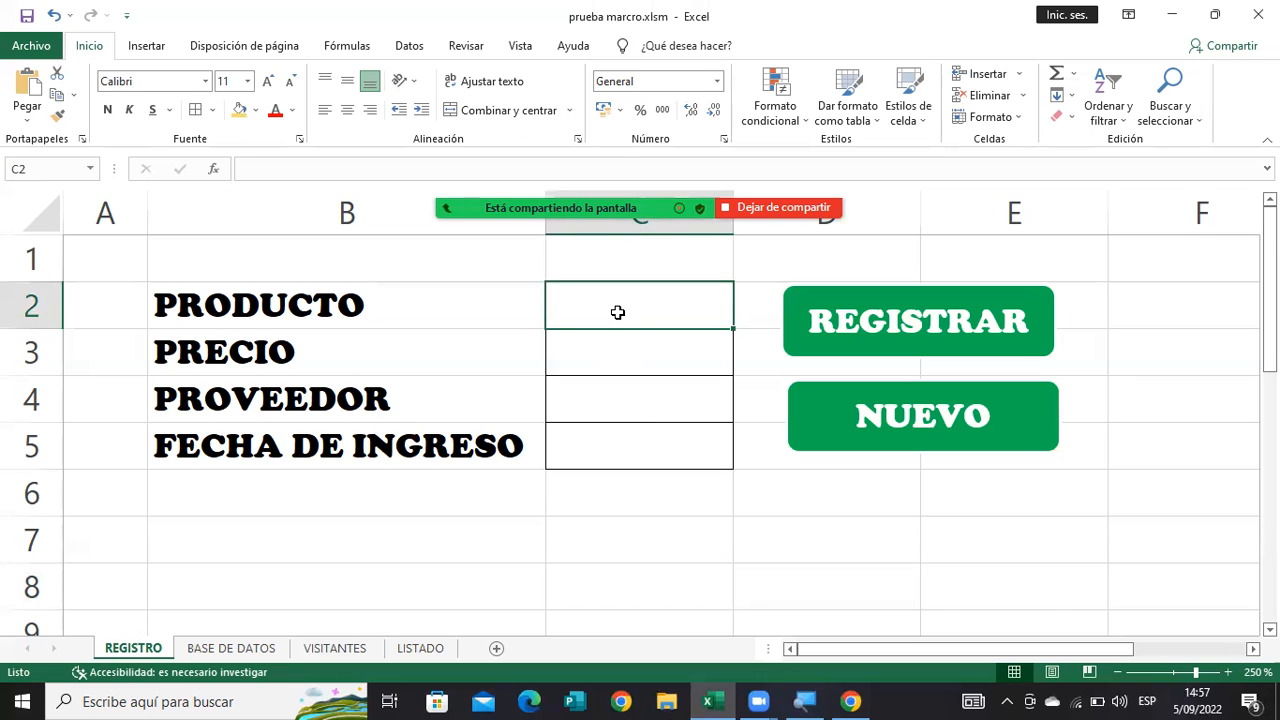
key(Down)
key(Down)
key(Down)
key(Up)
key(Up)
key(Up)
Examine the PRODUCTO, PRECIO, PROVEEDOR and FECHA DE INGRESO columns on the BASE DE DATOS sheet.
click(224, 649)
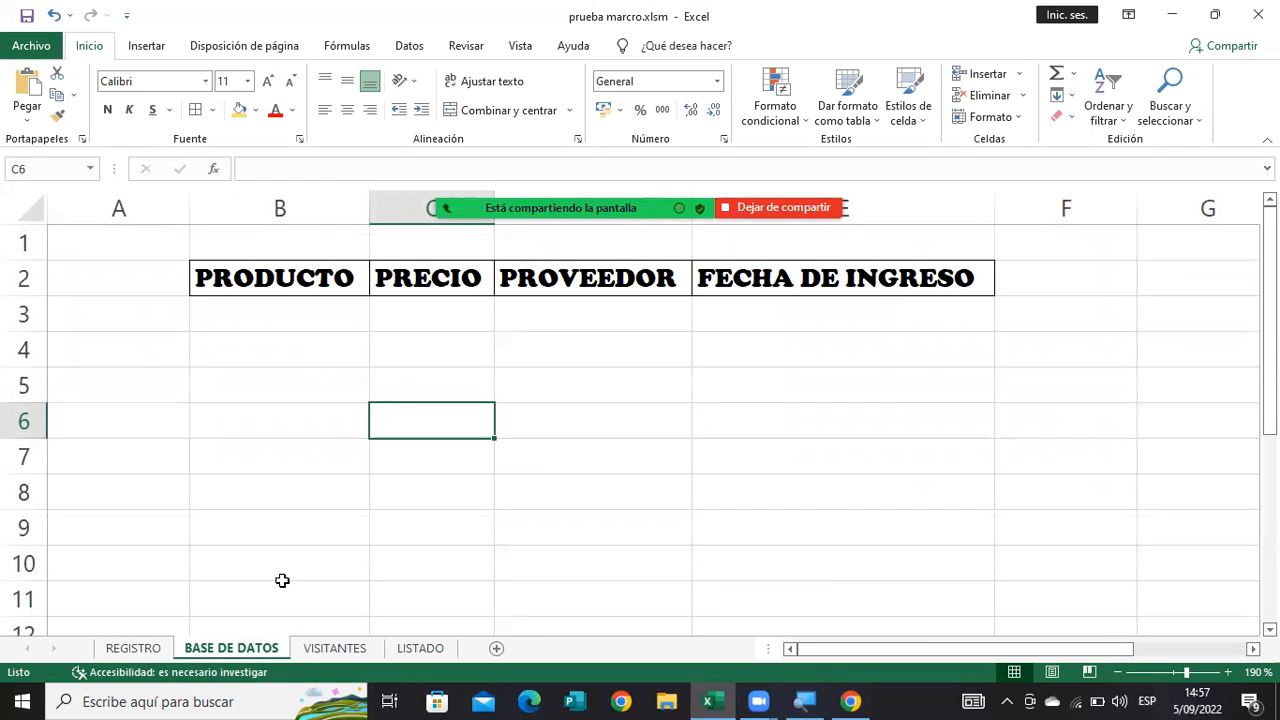
click(306, 300)
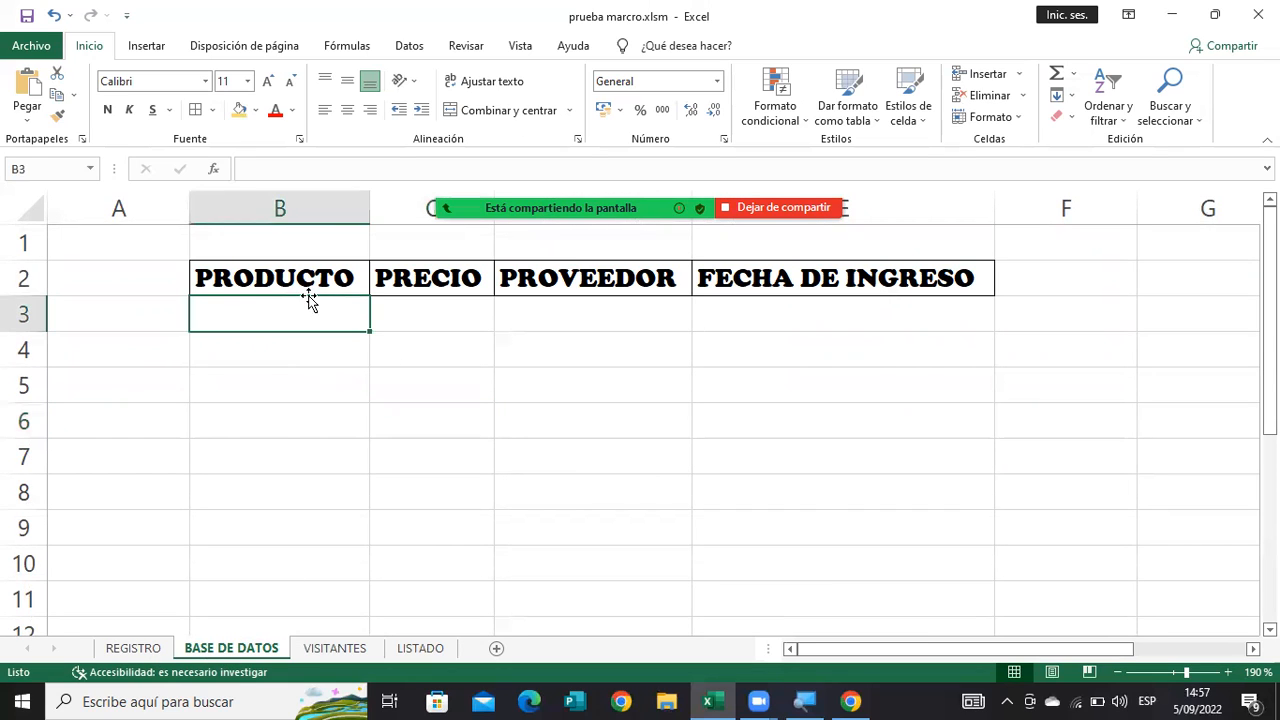
click(455, 316)
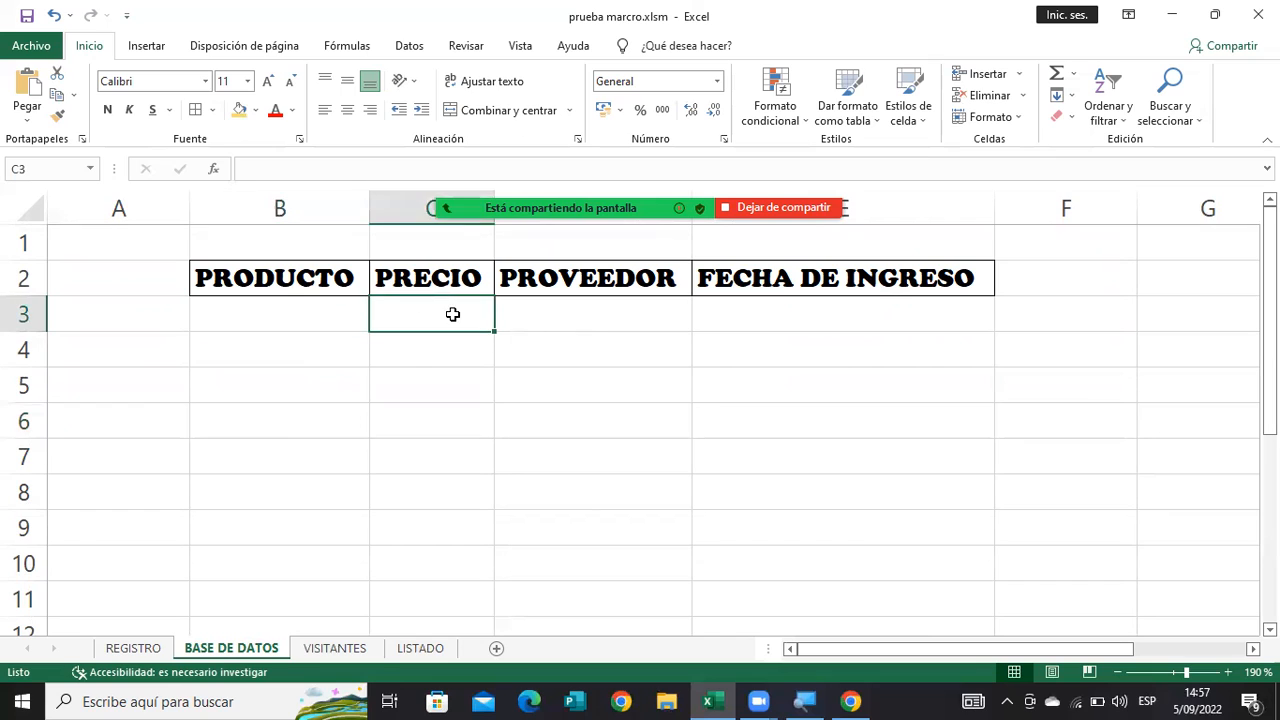
click(592, 313)
click(728, 311)
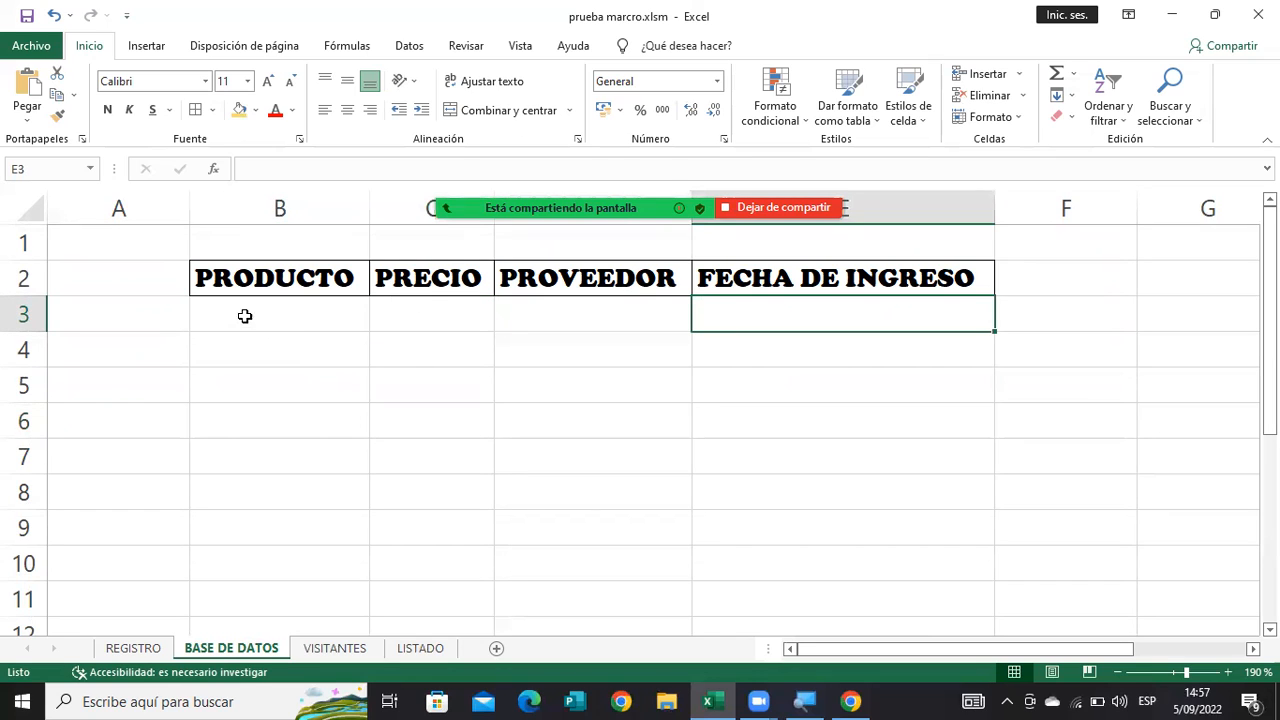
click(244, 316)
click(485, 322)
click(568, 316)
click(720, 314)
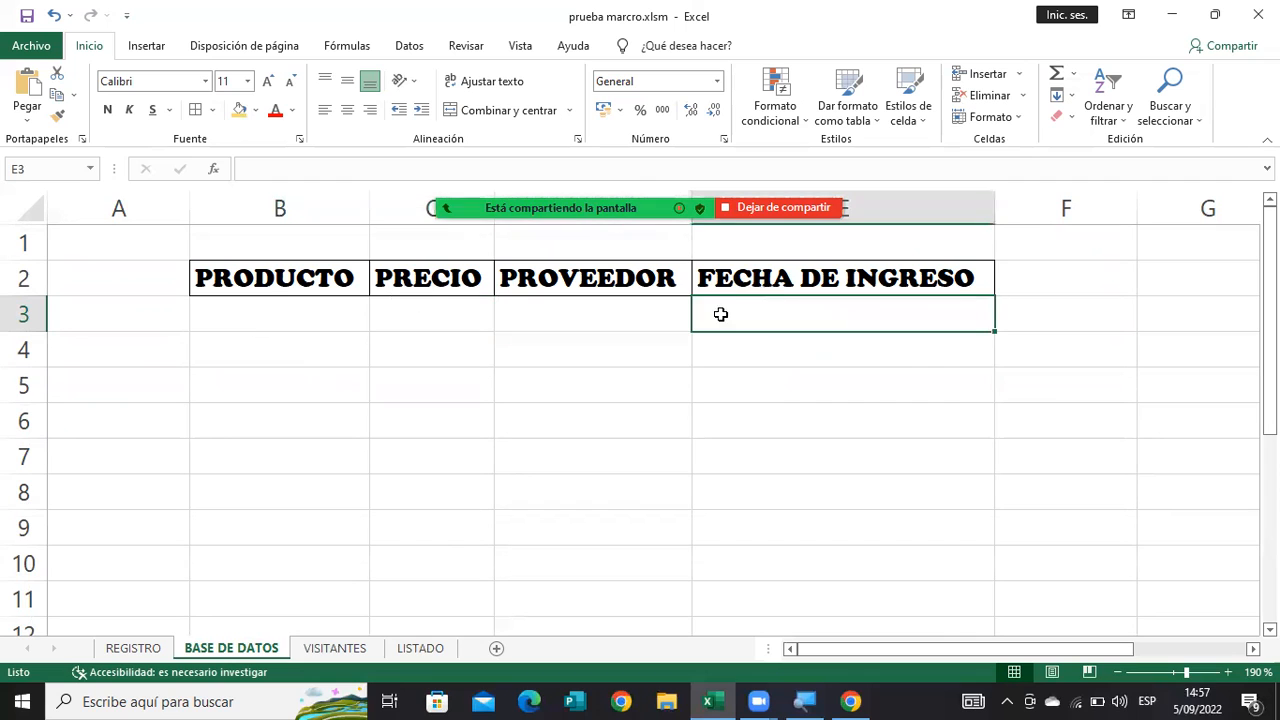
click(231, 560)
On the REGISTRO sheet, register a record with product Galleta, price 6, supplier Gamesa and entry date 14/08/2022.
click(134, 652)
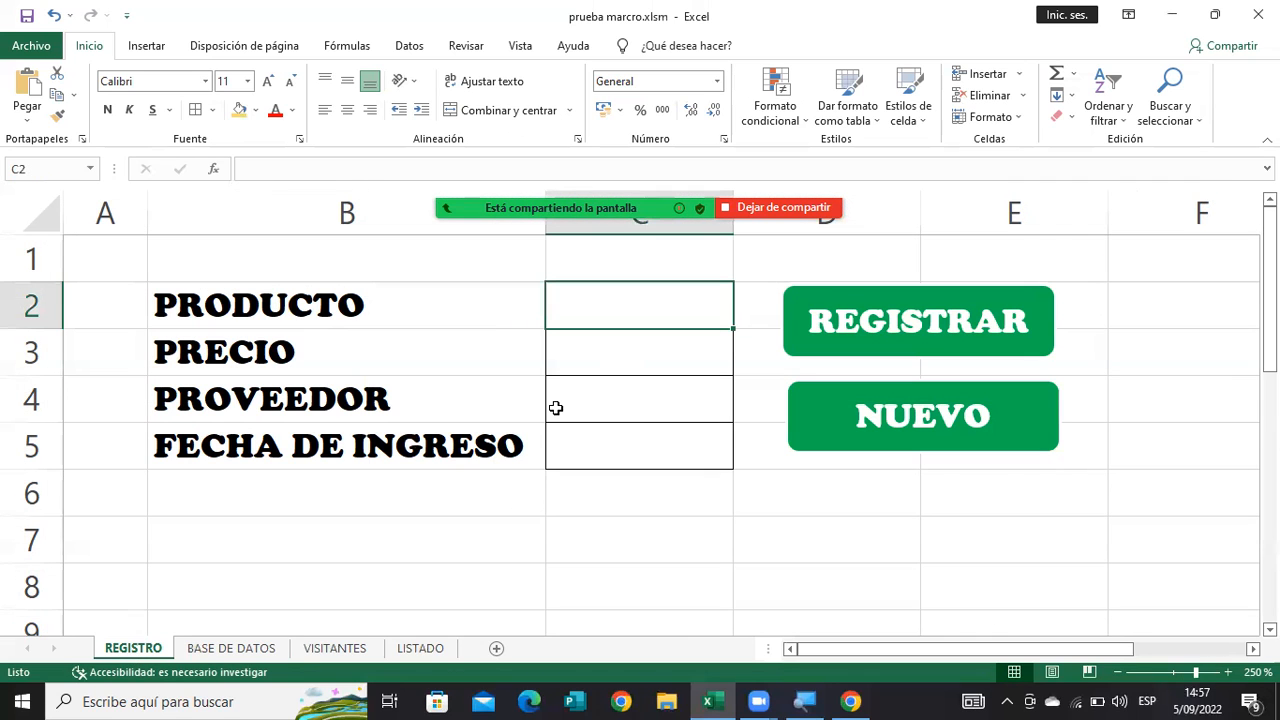
text(Galleta)
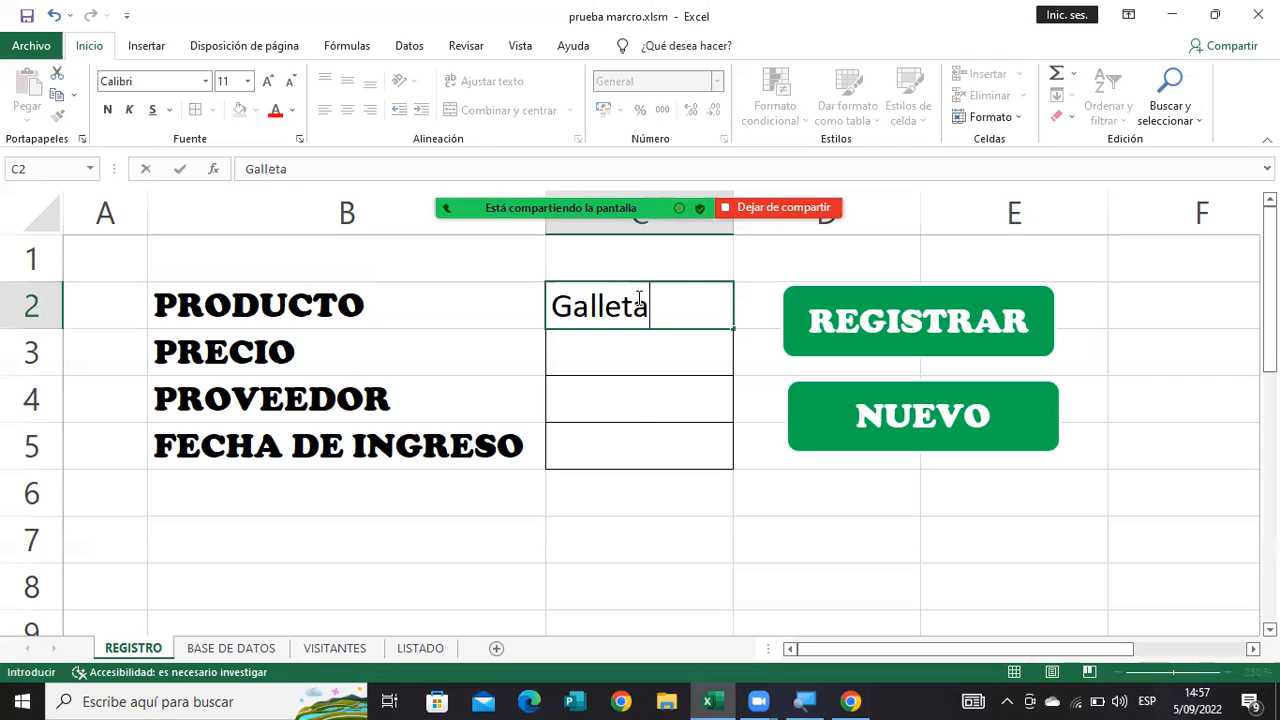
key(Return)
text(6)
key(Return)
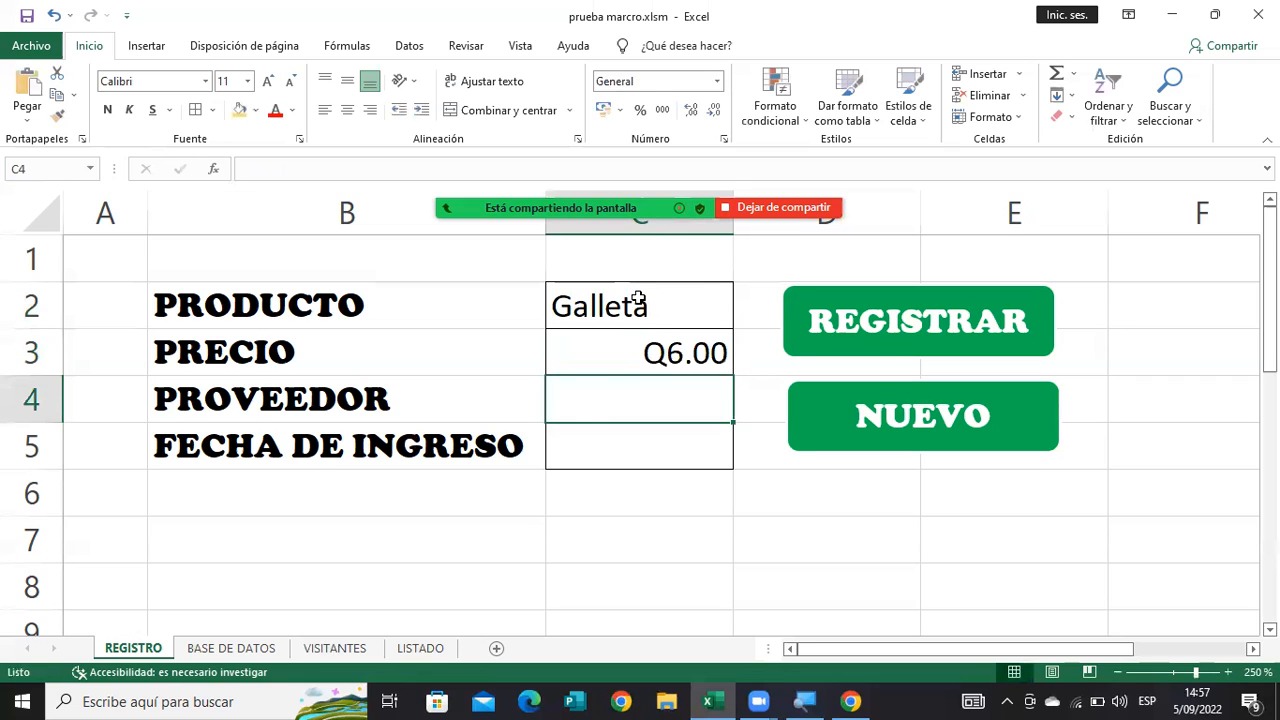
text(Gamesa)
key(Return)
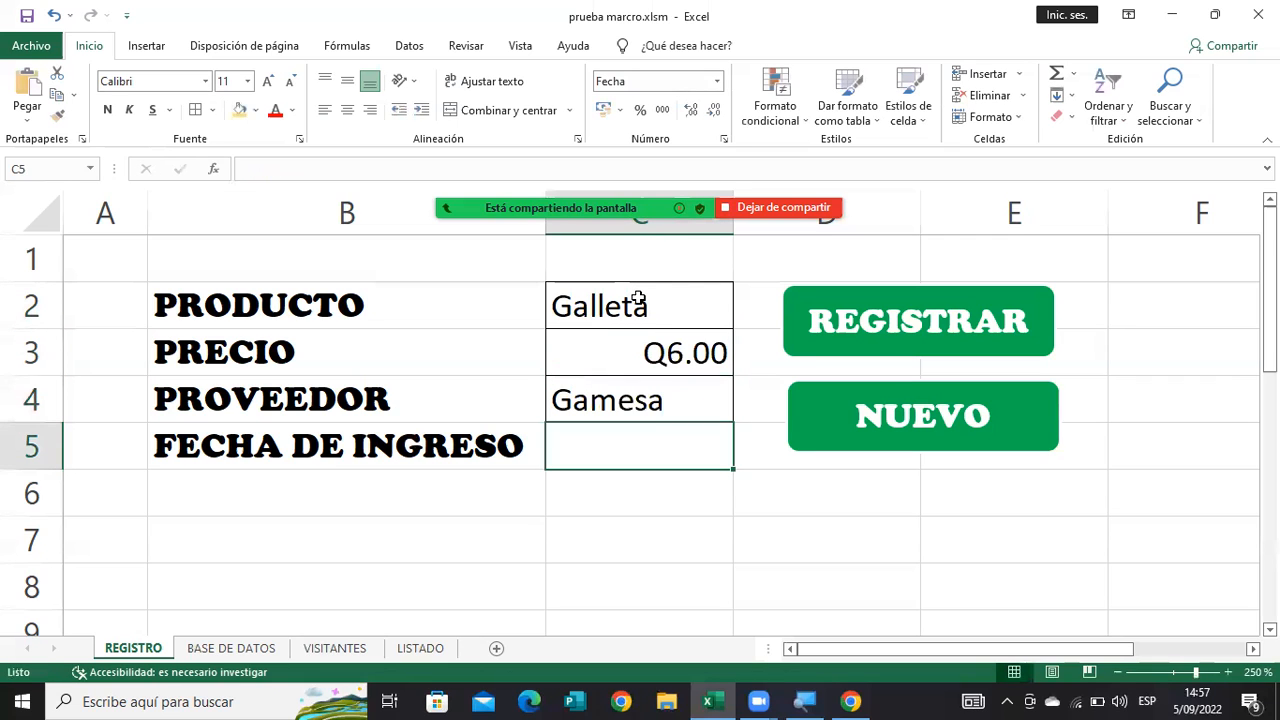
text(14/08/2022)
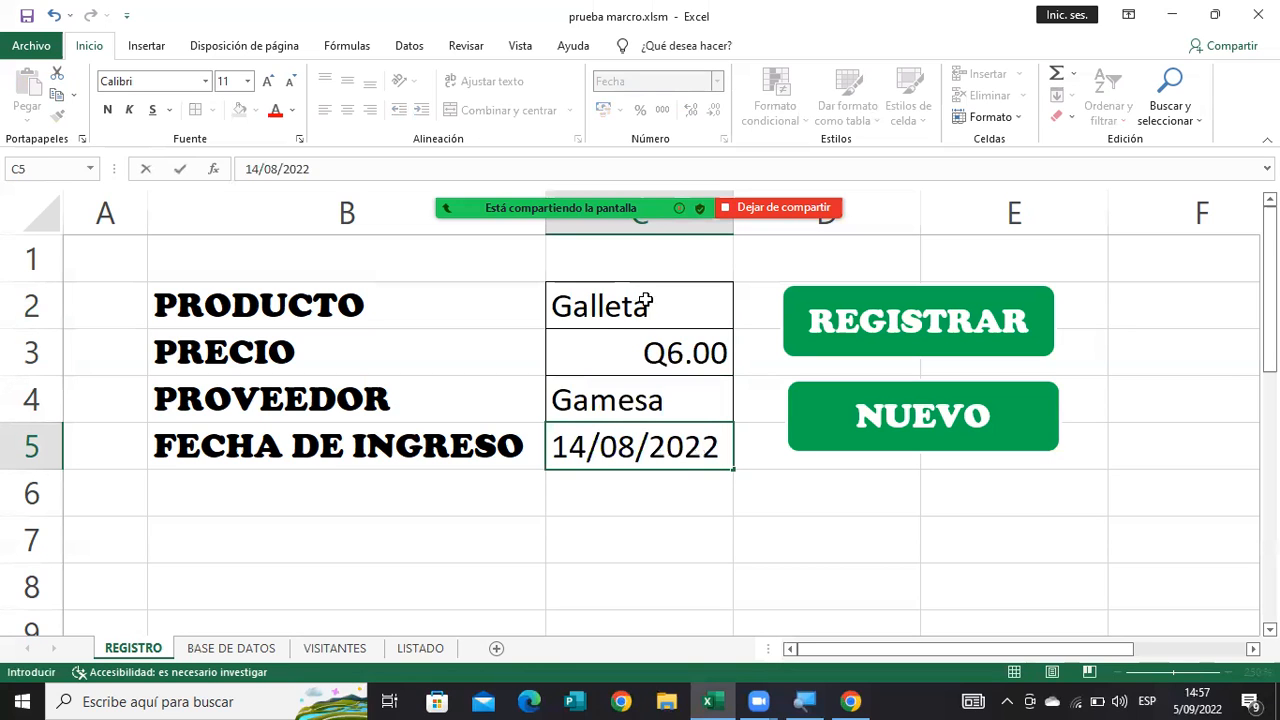
click(841, 342)
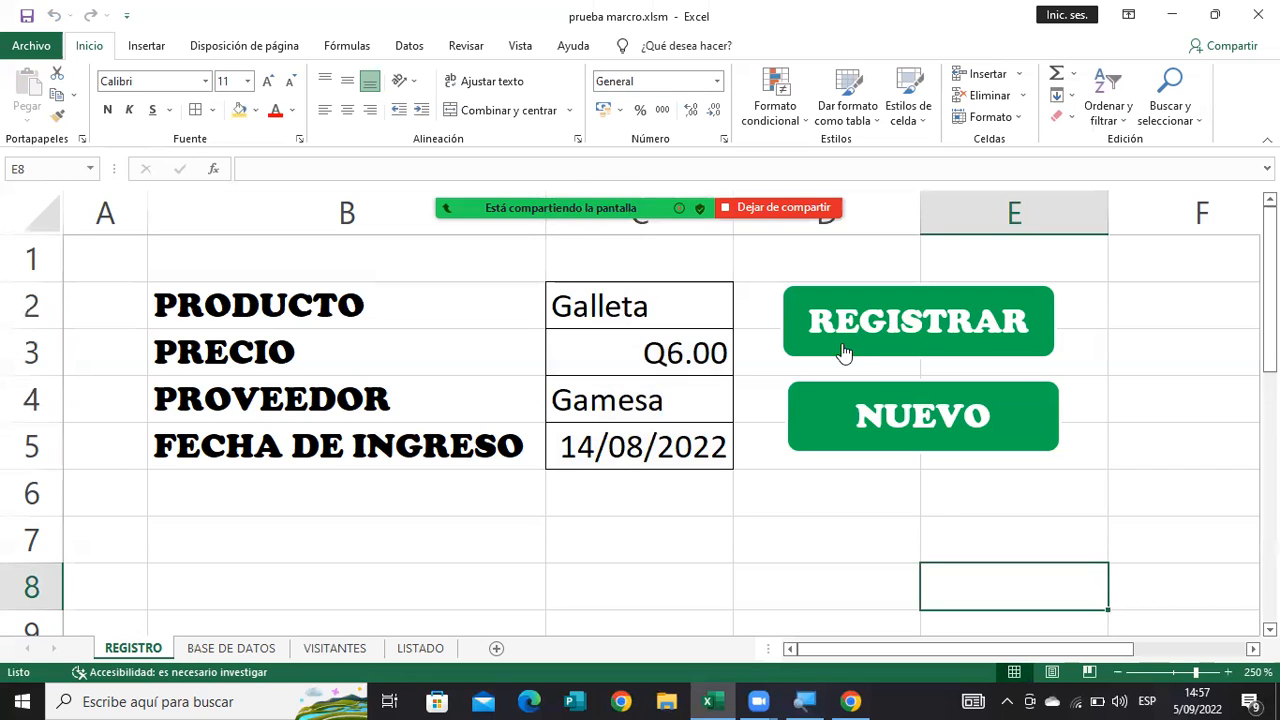
Check the record on the BASE DE DATOS sheet and clear the REGISTRO form for a new entry.
click(224, 648)
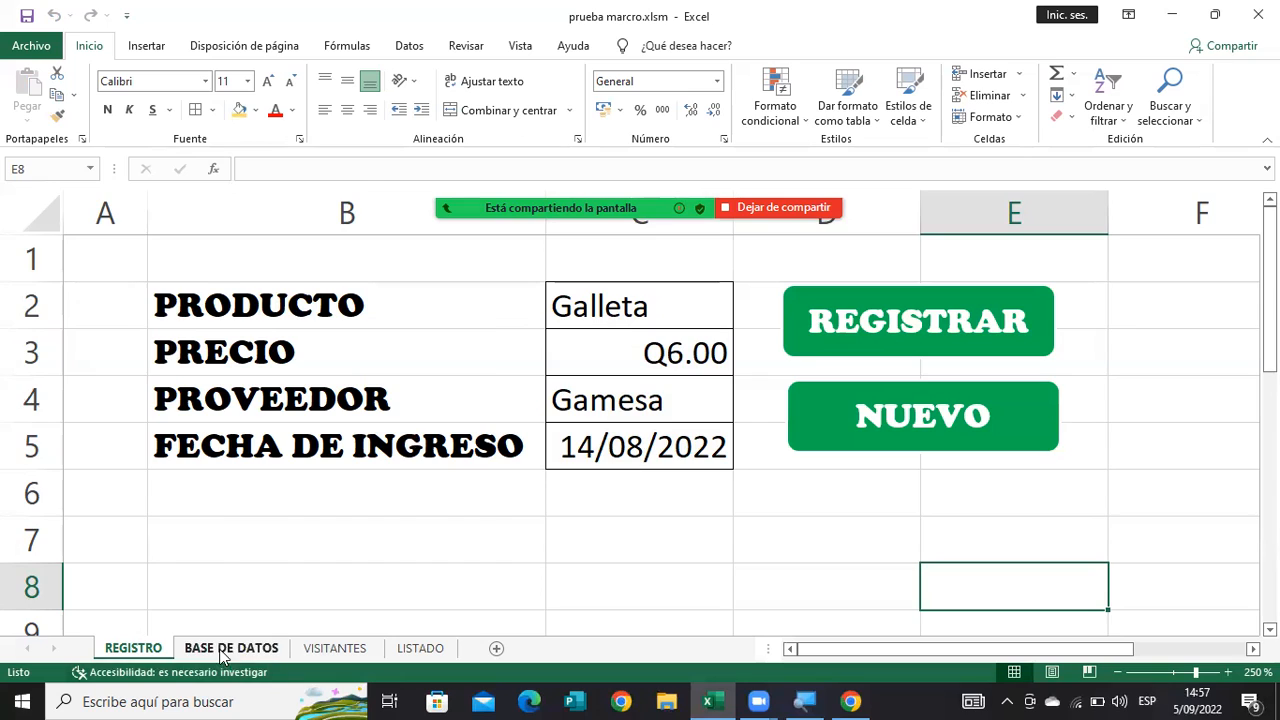
scroll(224, 648, down, 4)
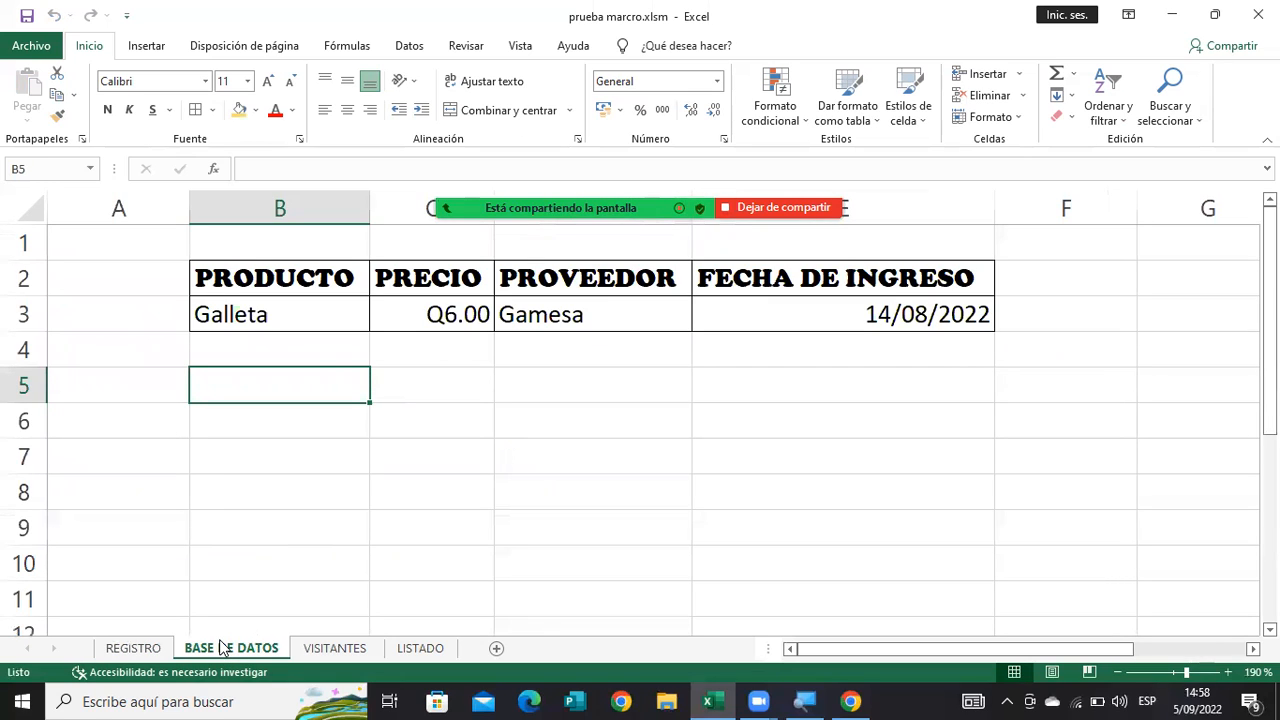
click(145, 652)
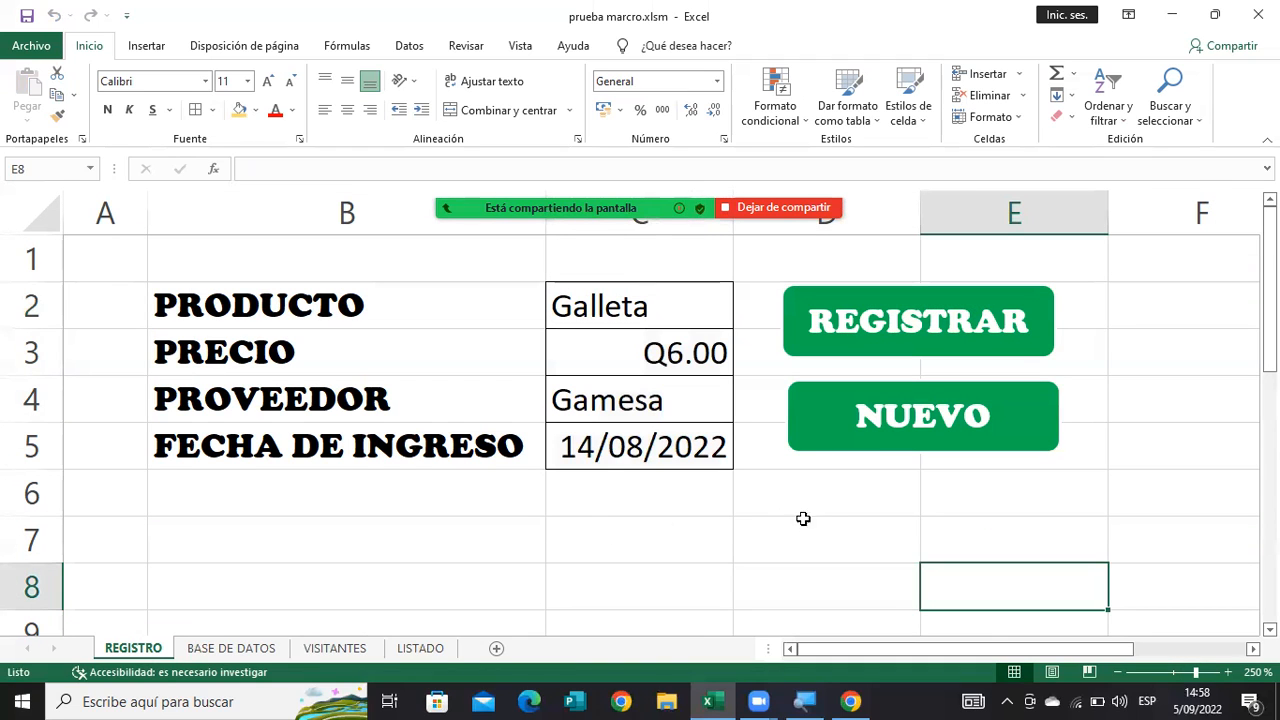
click(881, 435)
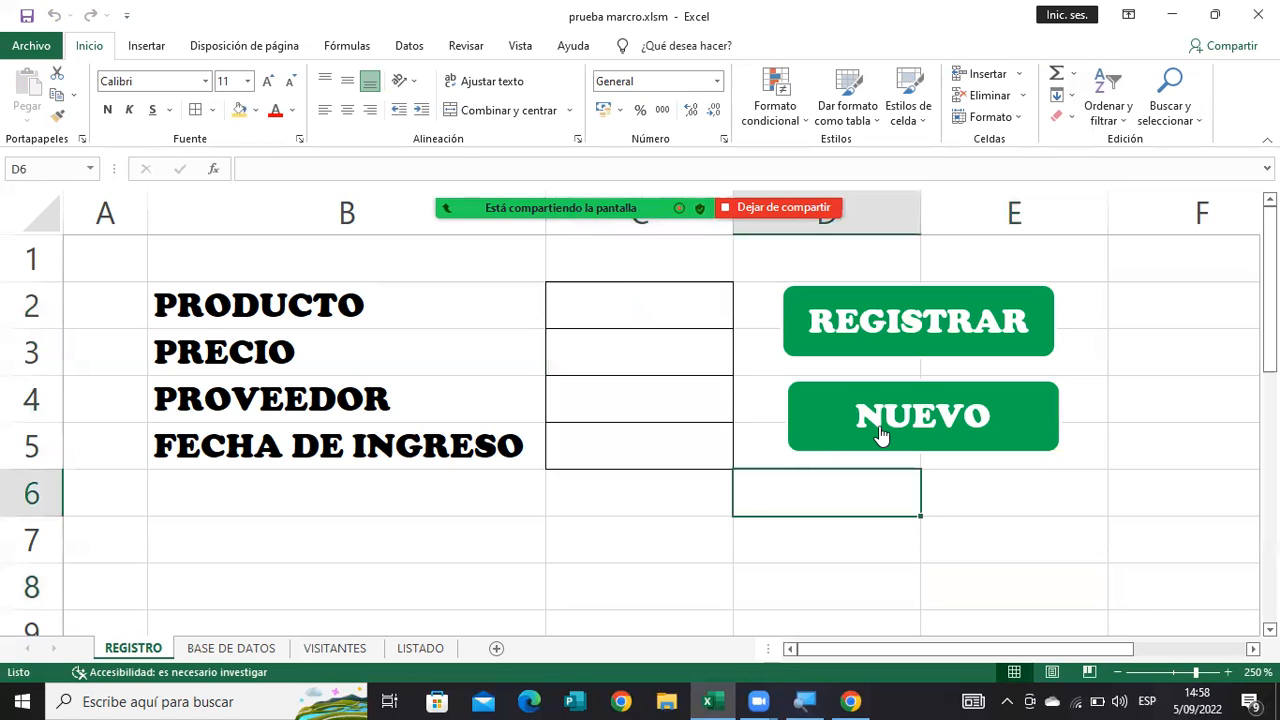
Fill in the REGISTRO form with Jugo as the product and 5 as the price.
click(646, 313)
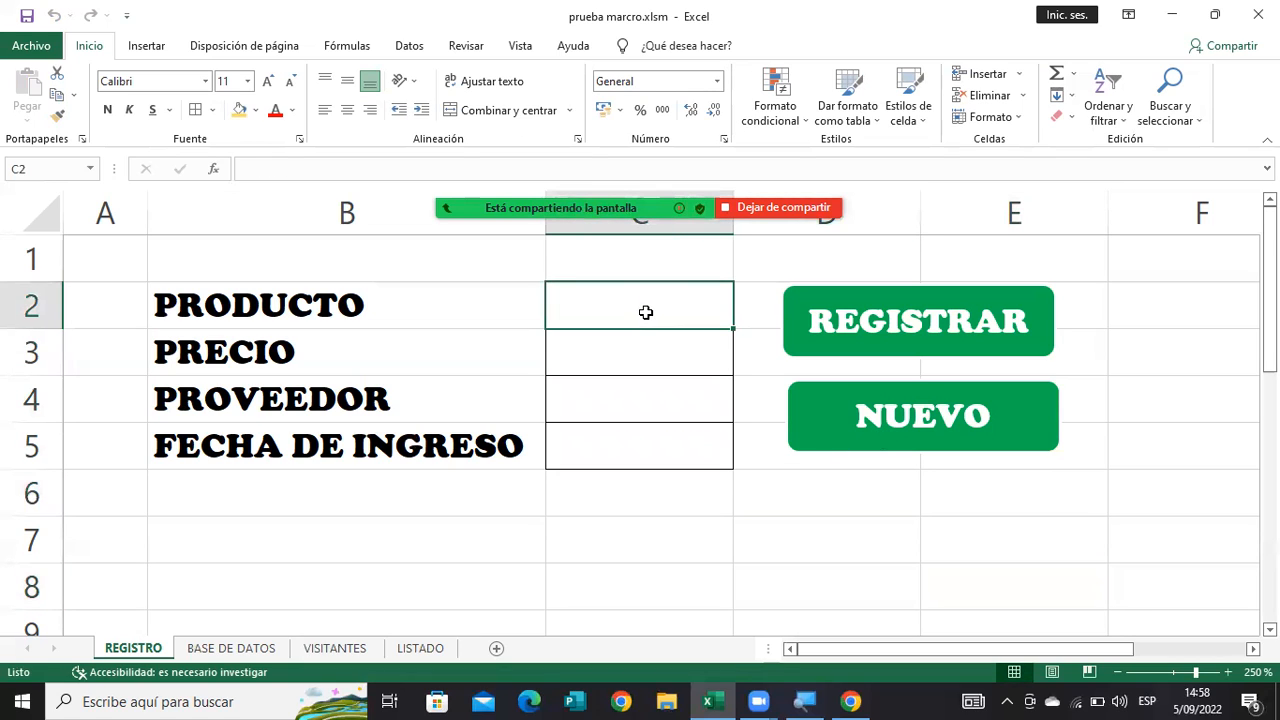
text(Jugp)
key(BackSpace)
text(o)
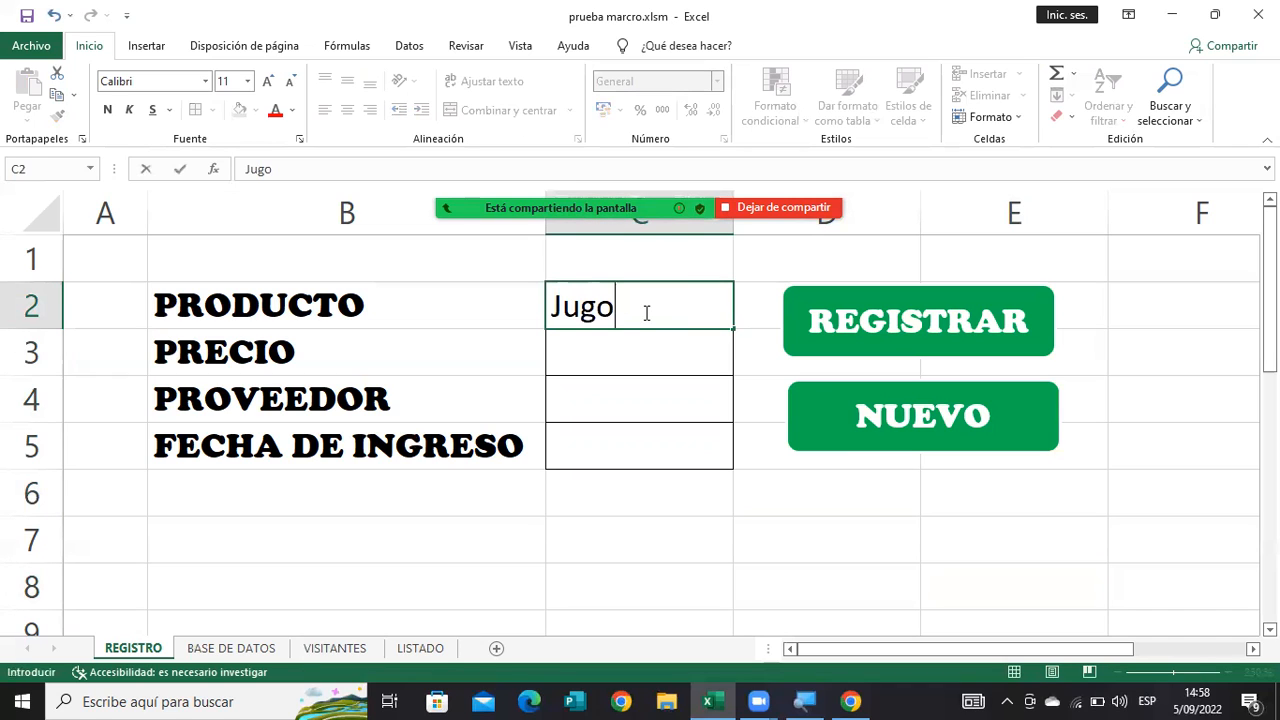
key(Return)
text(5)
key(Return)
Set the supplier to Del monte and the entry date to 16/07/2022, and register the Jugo record.
text(De )
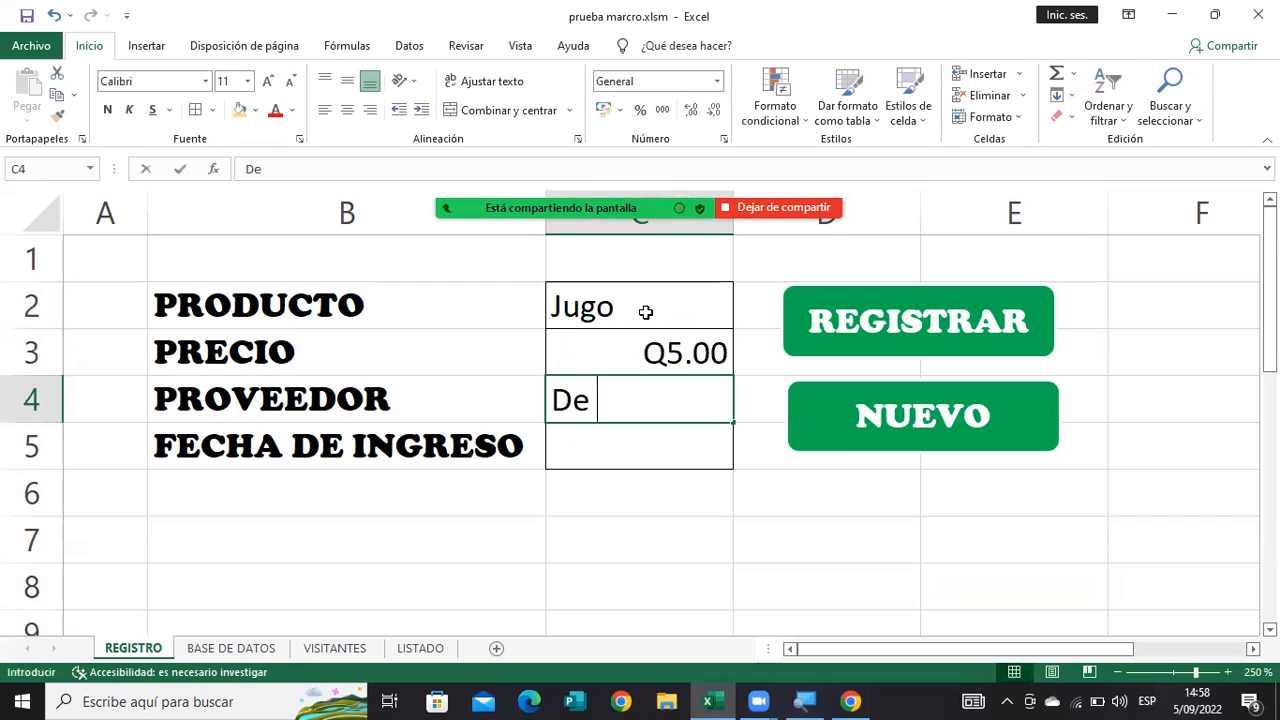
text(l)
key(BackSpace)
key(BackSpace)
text(l monte)
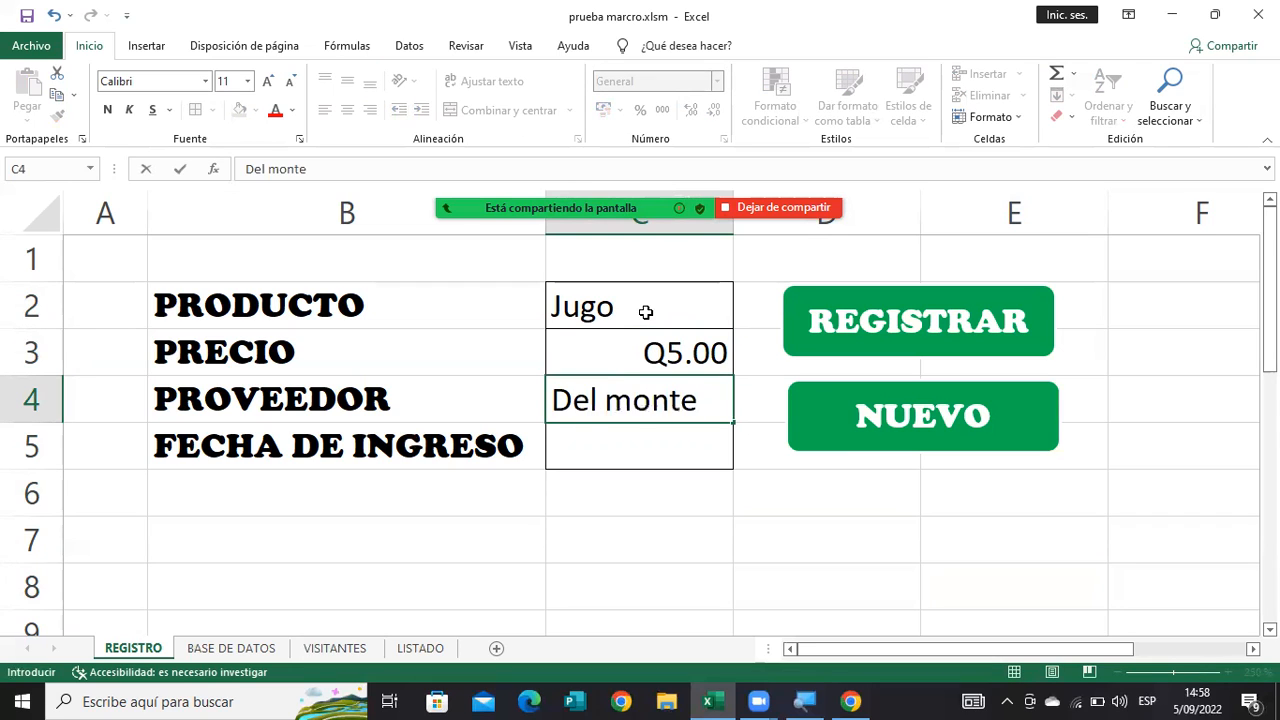
key(Return)
text(16)
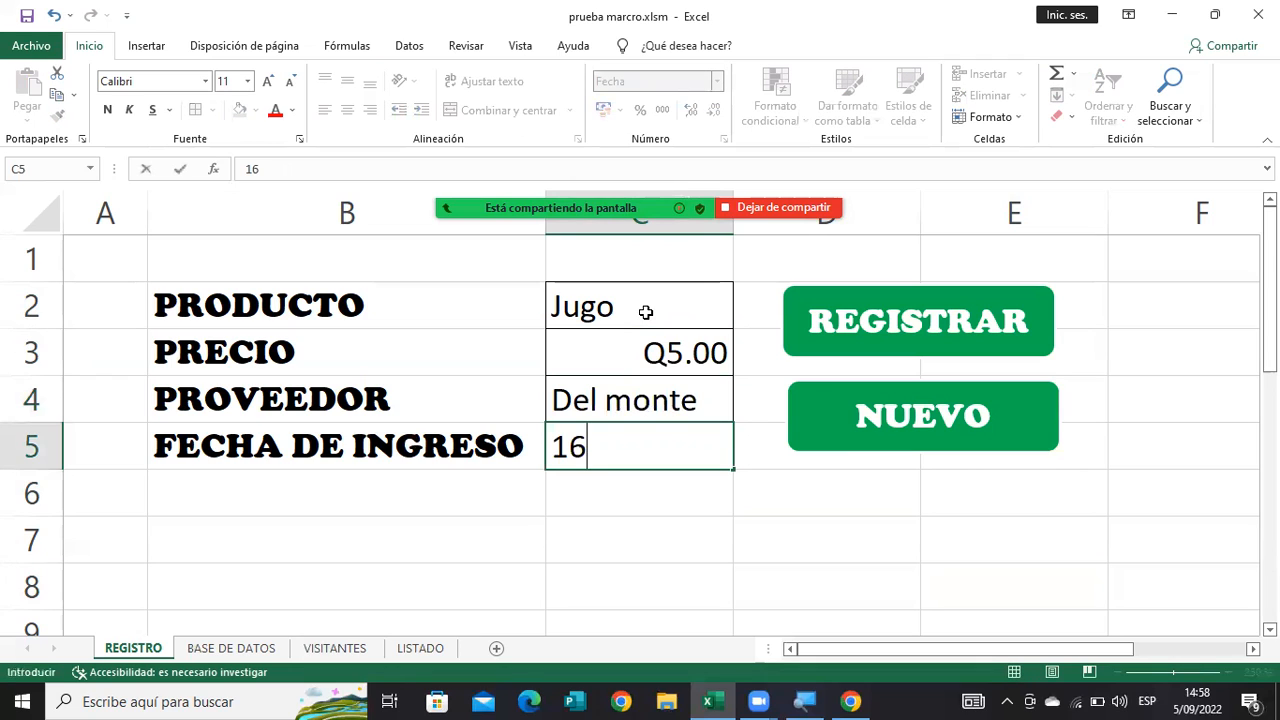
text(/07/2022)
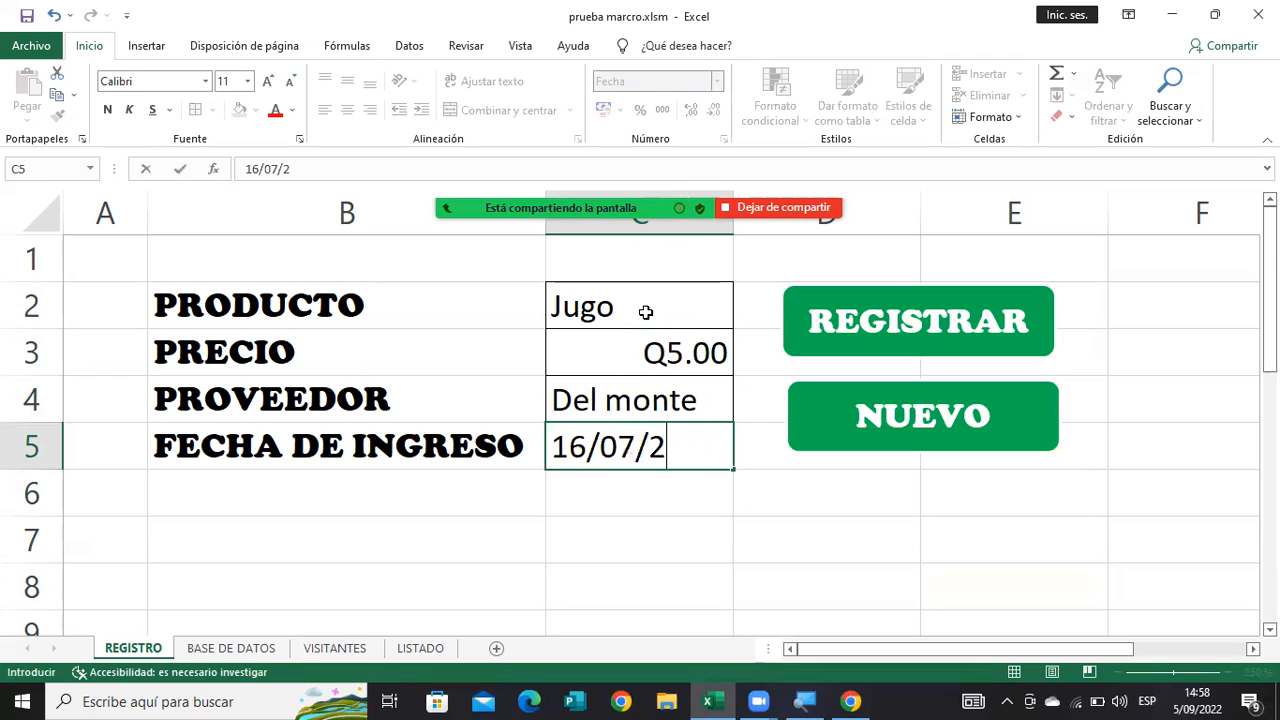
click(893, 328)
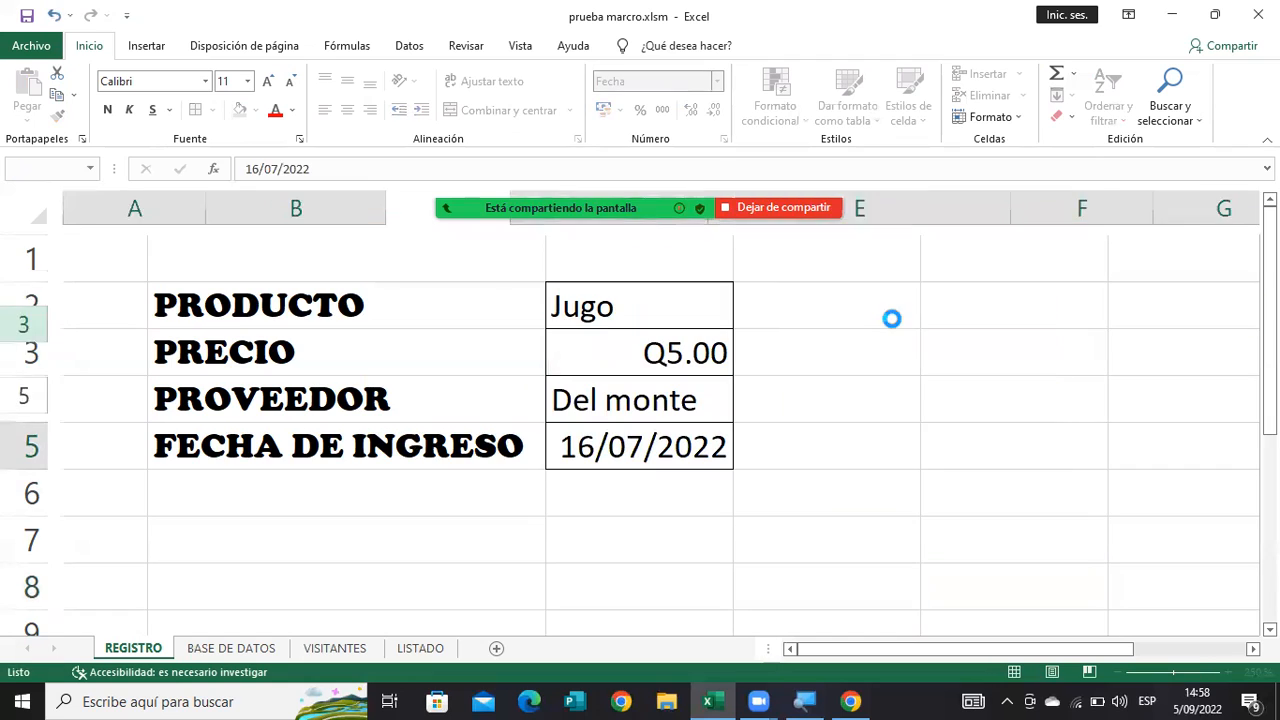
Clear the form for a new entry and enter Pan integral as the product with price 20.
click(837, 423)
click(631, 299)
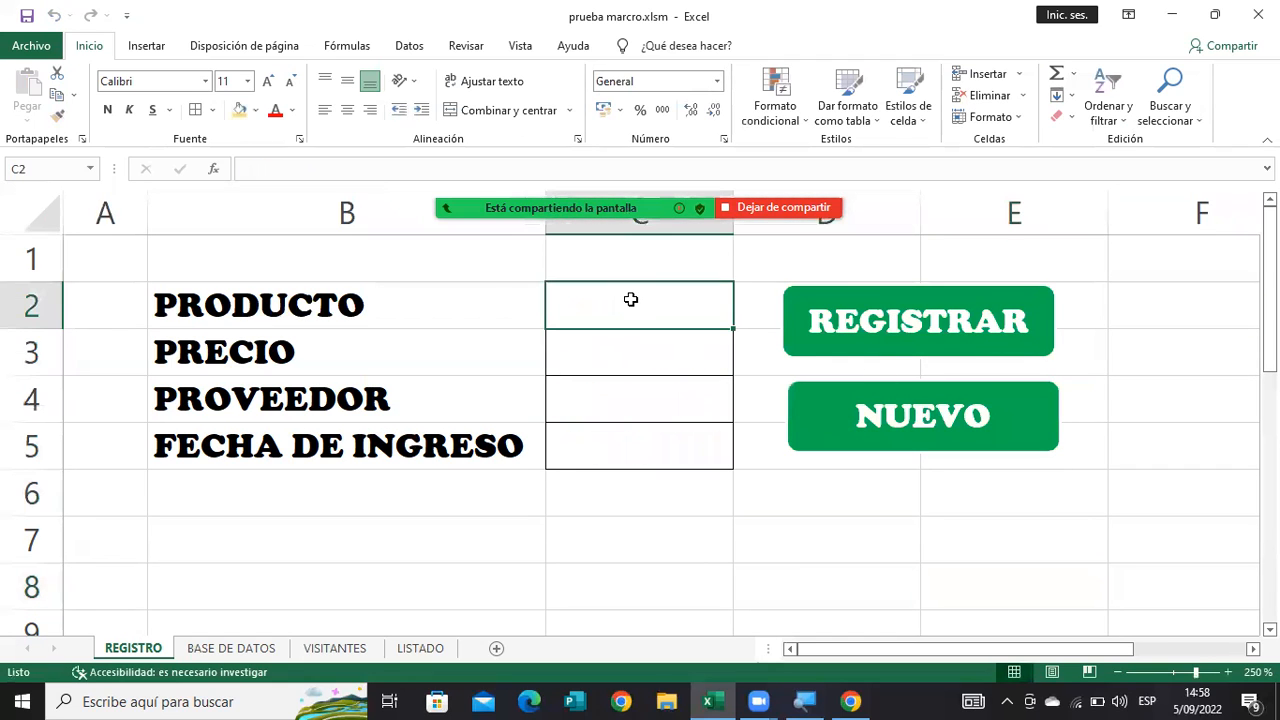
text(Pan inte)
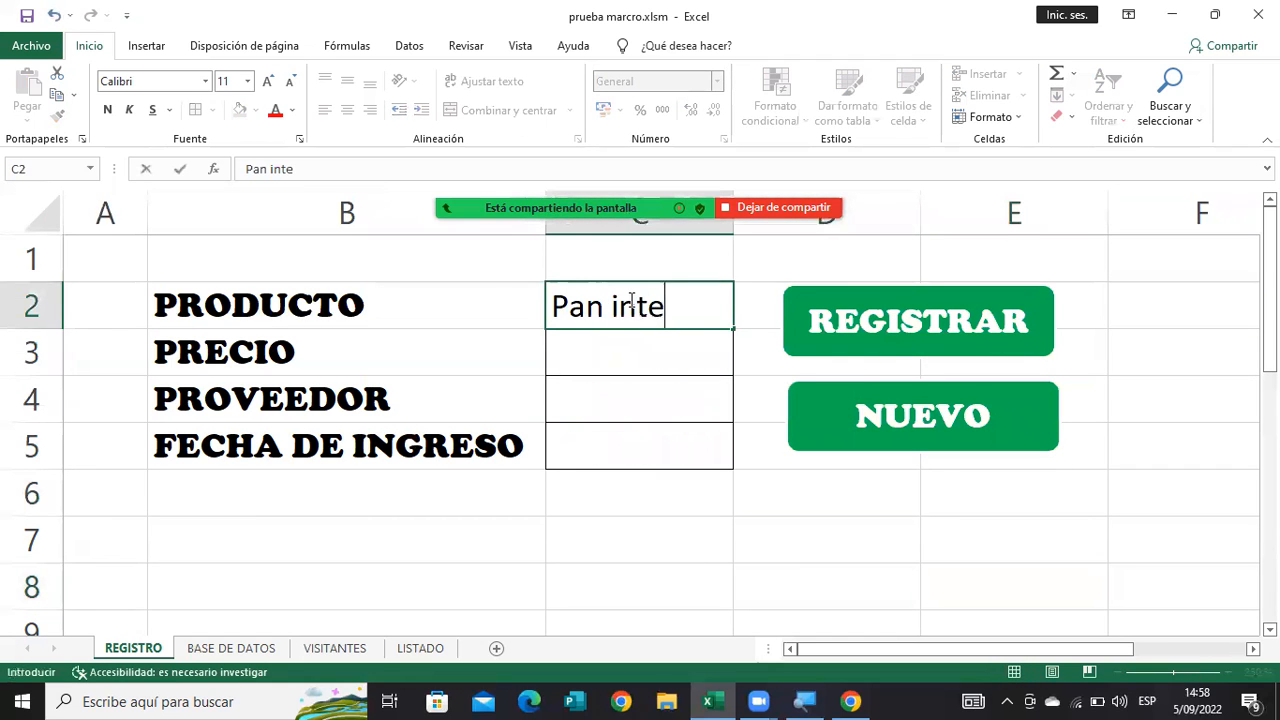
text(gral)
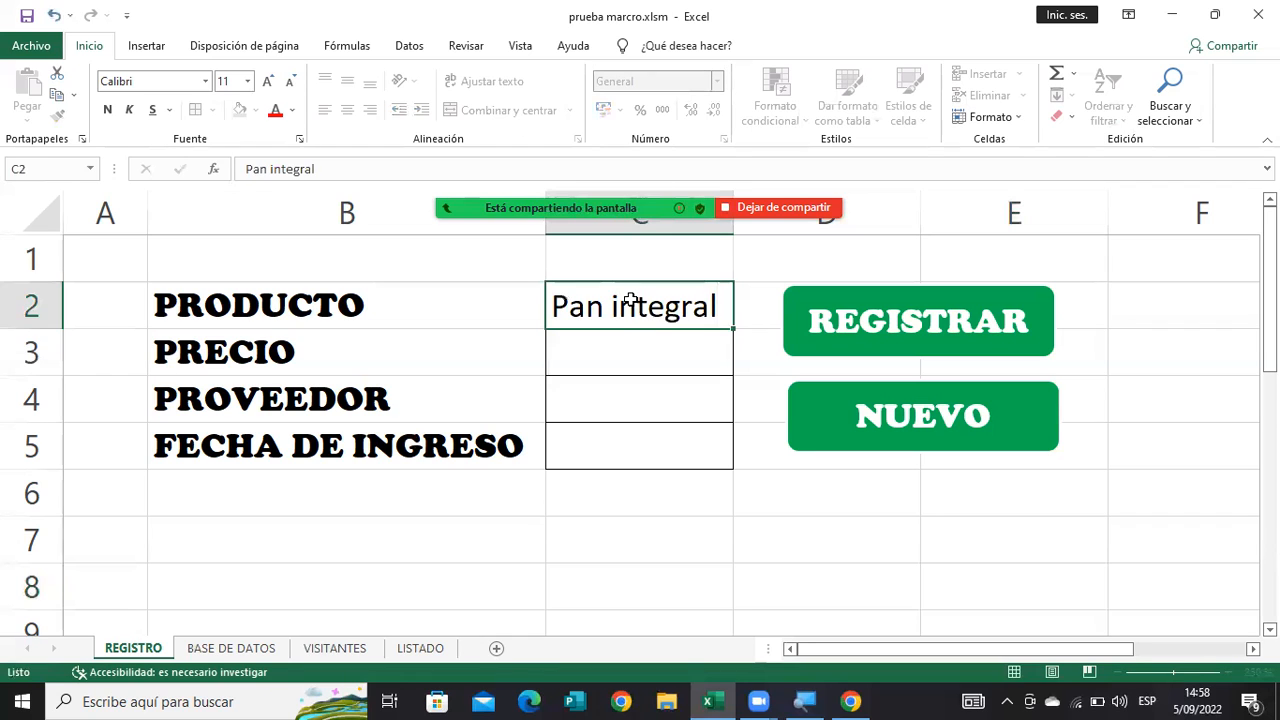
key(Return)
text(20)
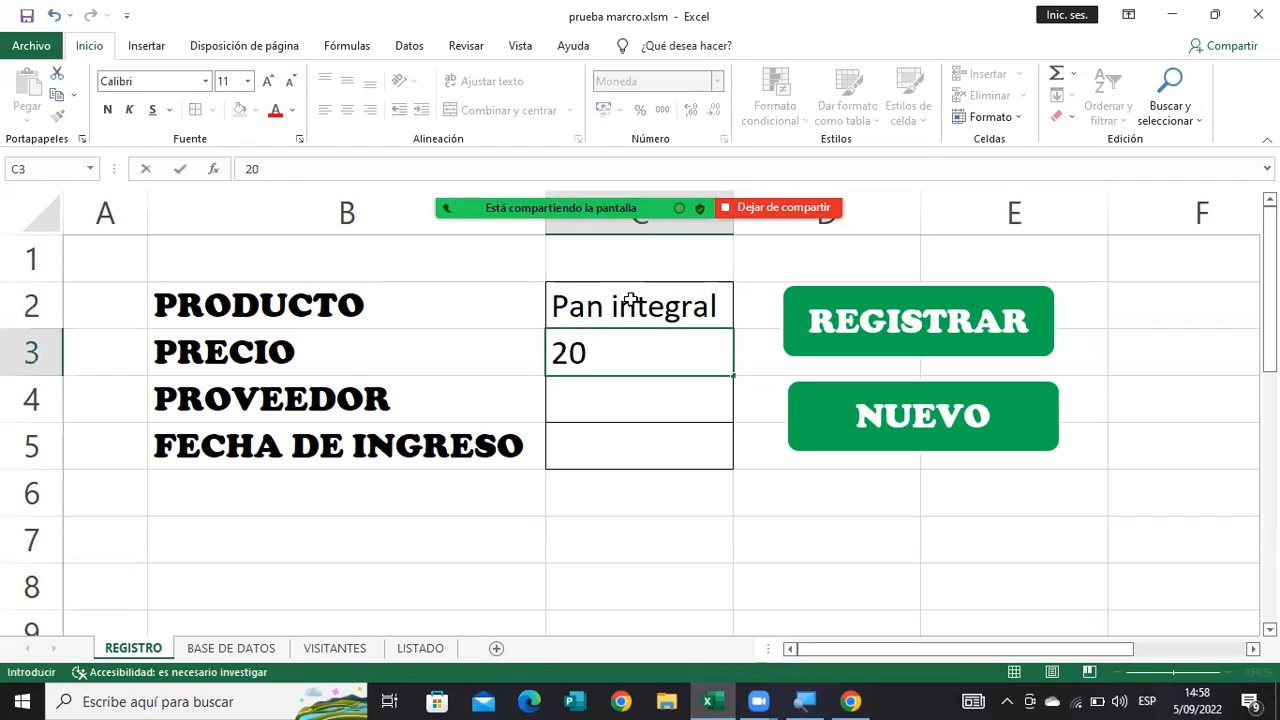
Register the Pan integral record with supplier Bimbo and entry date 14/07/2022, and clear the form.
key(Return)
text(Bimbo)
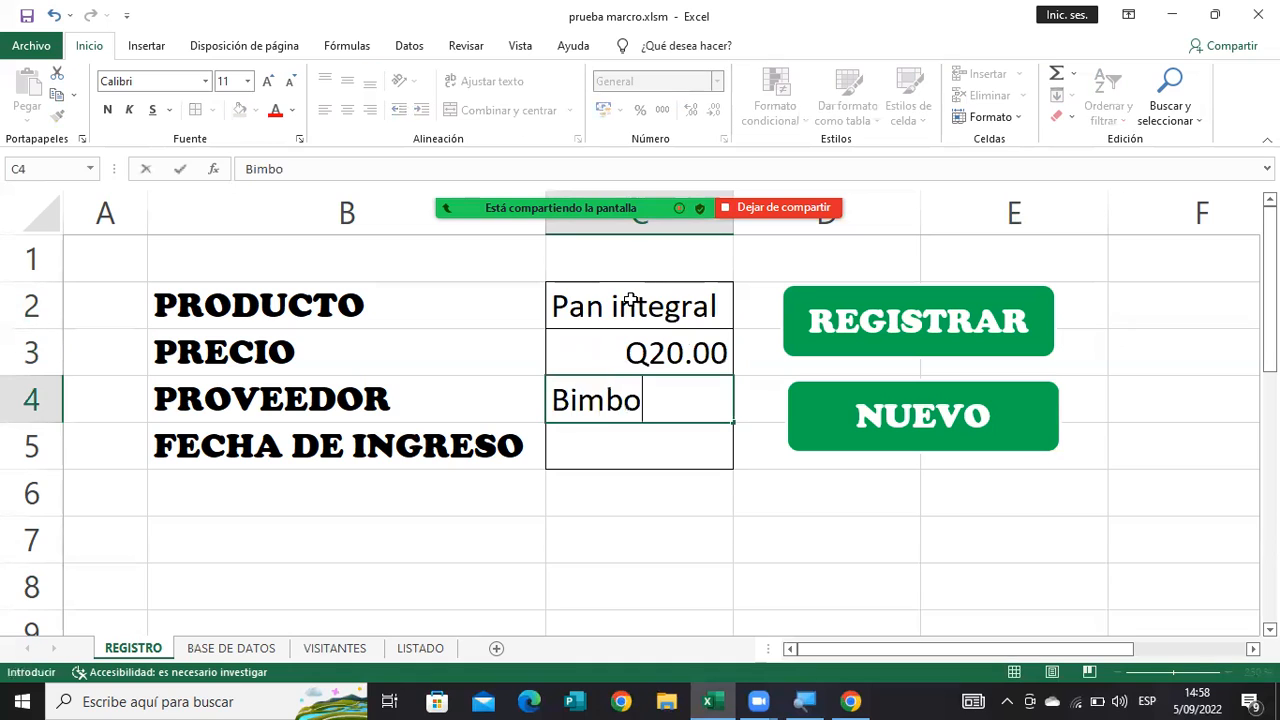
key(Return)
text(14/0)
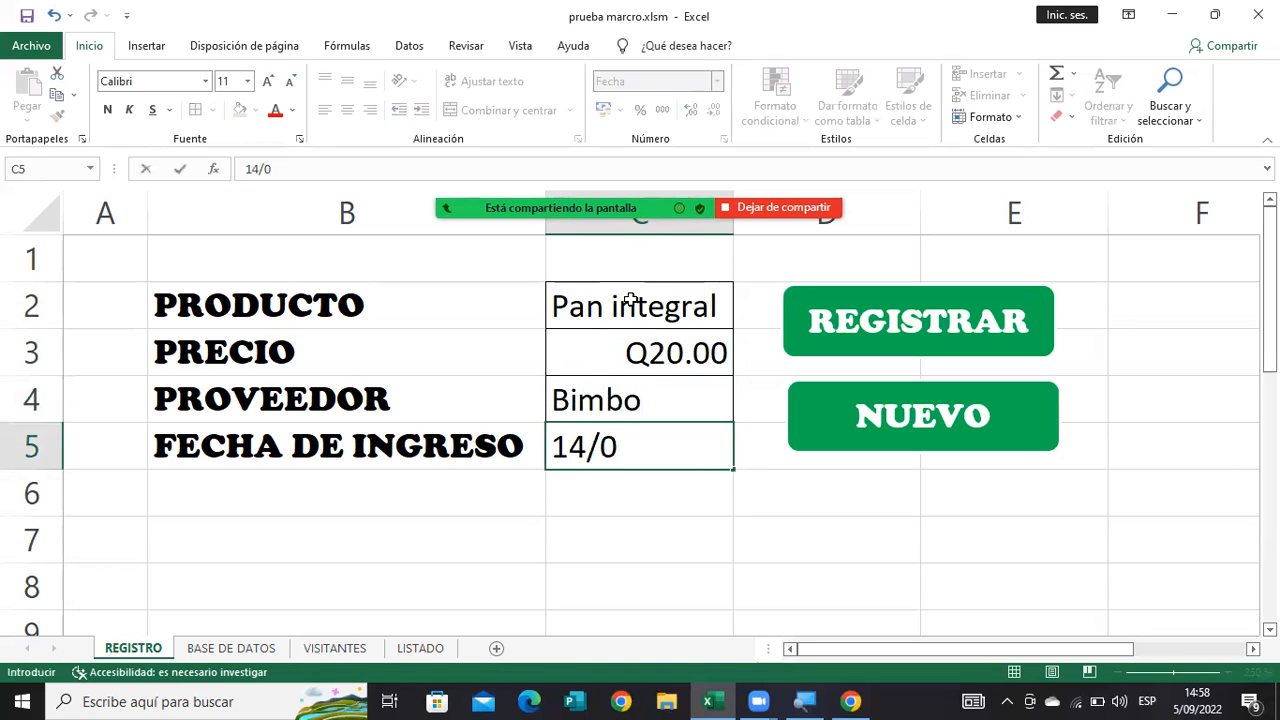
text(7/2022)
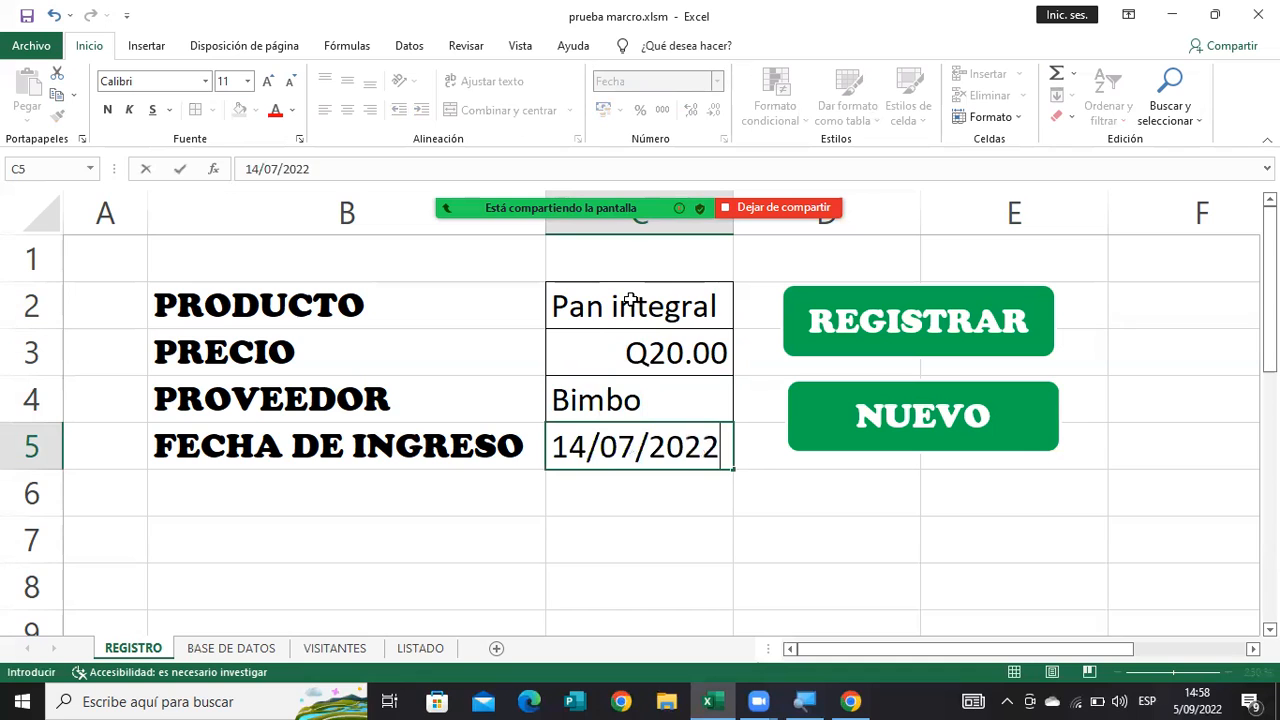
click(892, 332)
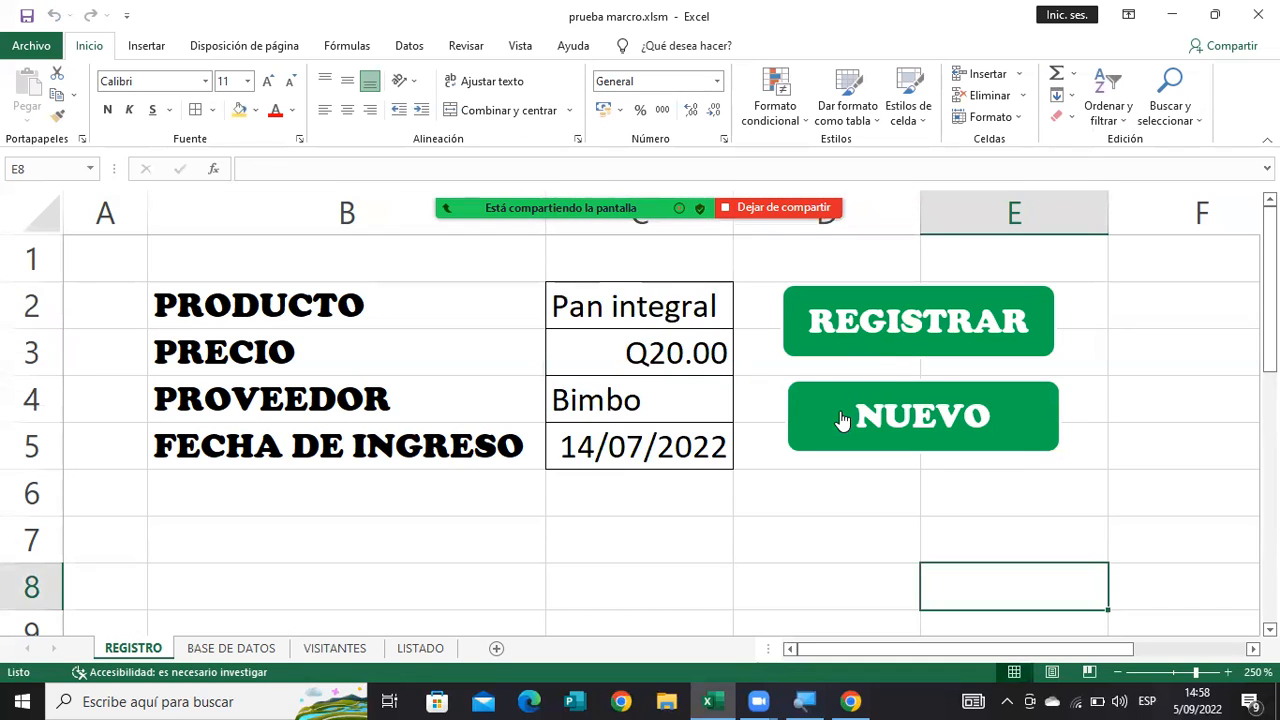
click(845, 418)
Examine the registered product rows and their order in the table on the BASE DE DATOS sheet.
click(224, 650)
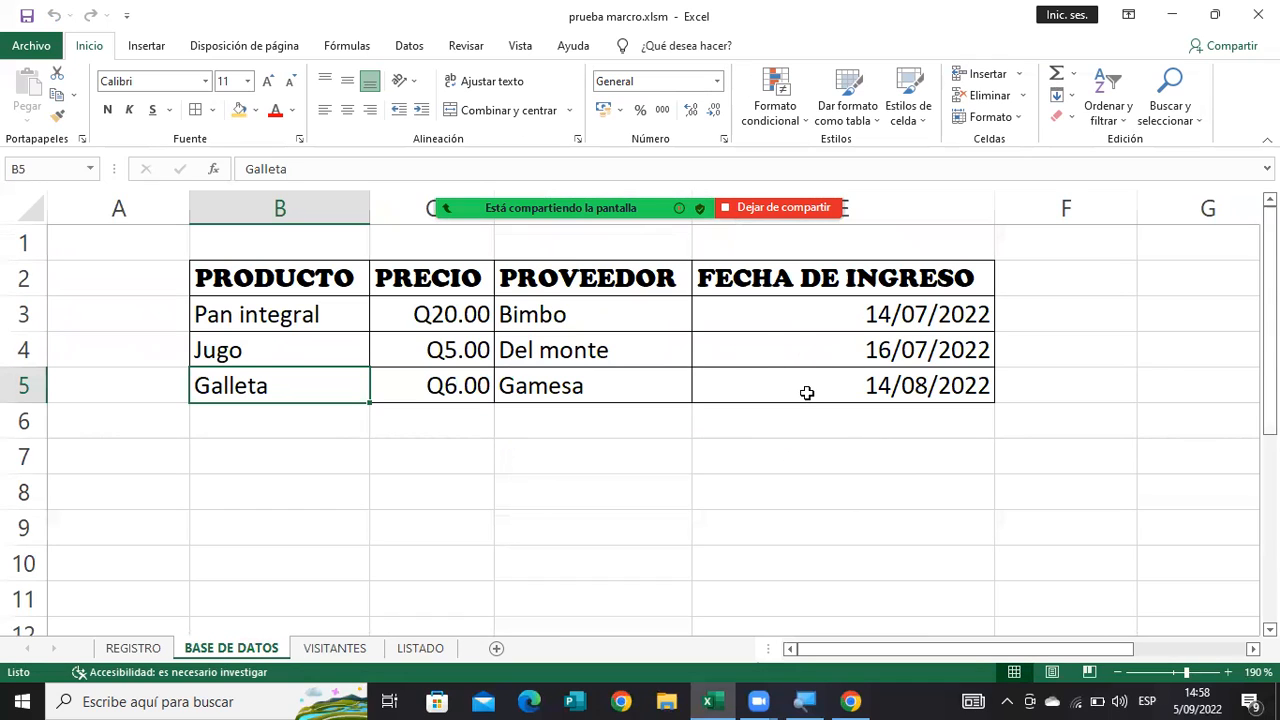
drag(810, 393, 297, 278)
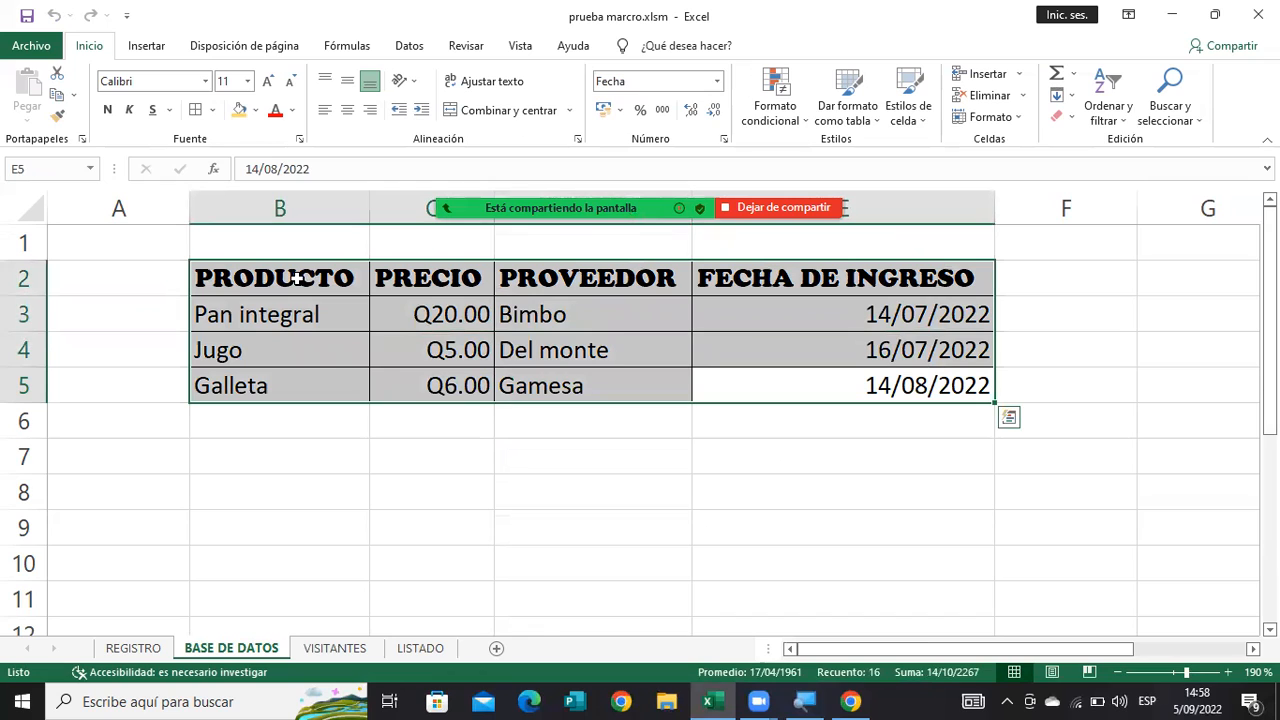
click(312, 374)
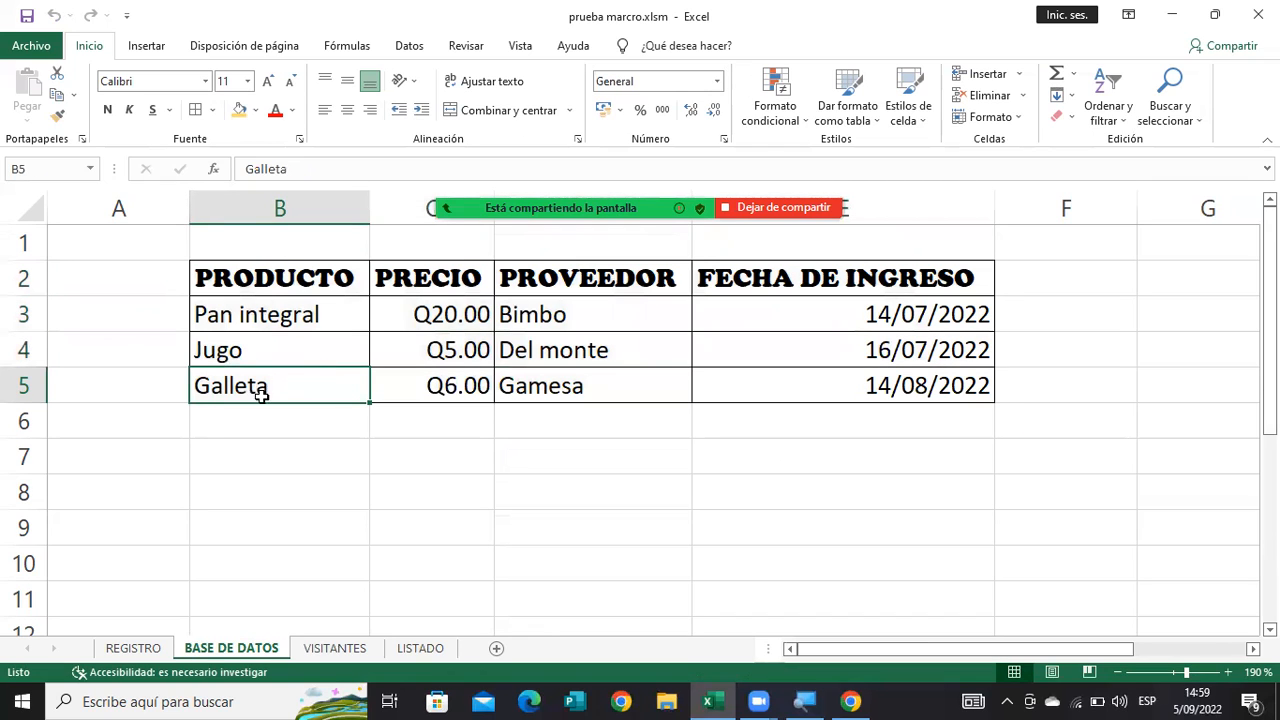
click(465, 397)
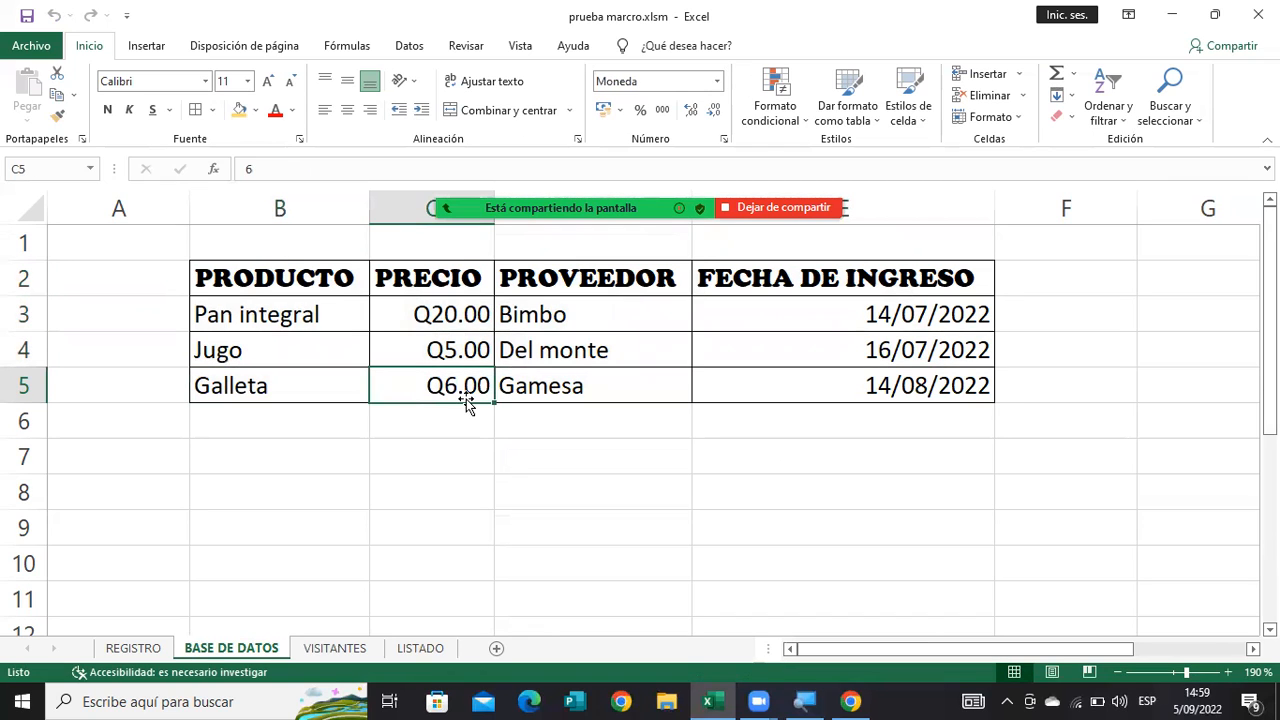
click(244, 383)
key(Up)
key(Up)
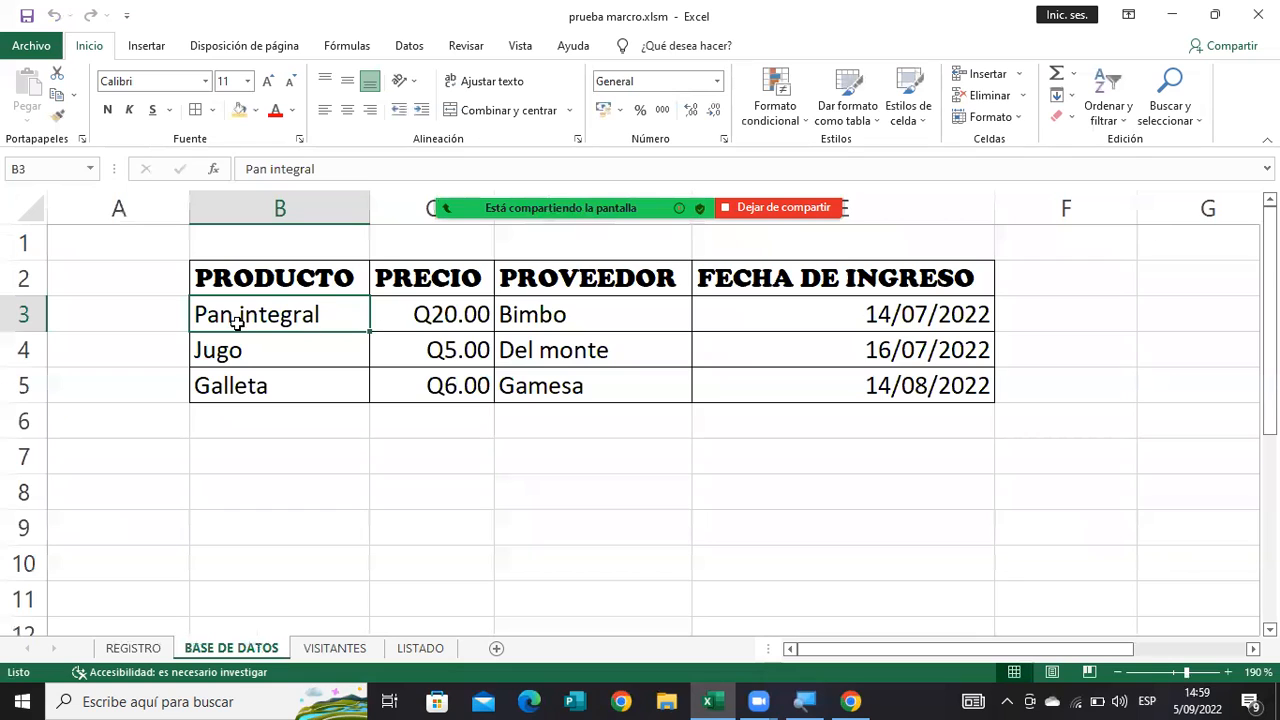
Format the product range B2:E5 as a table with a gold banded style from the Medio group, and view the PRODUCTO filter options.
click(245, 276)
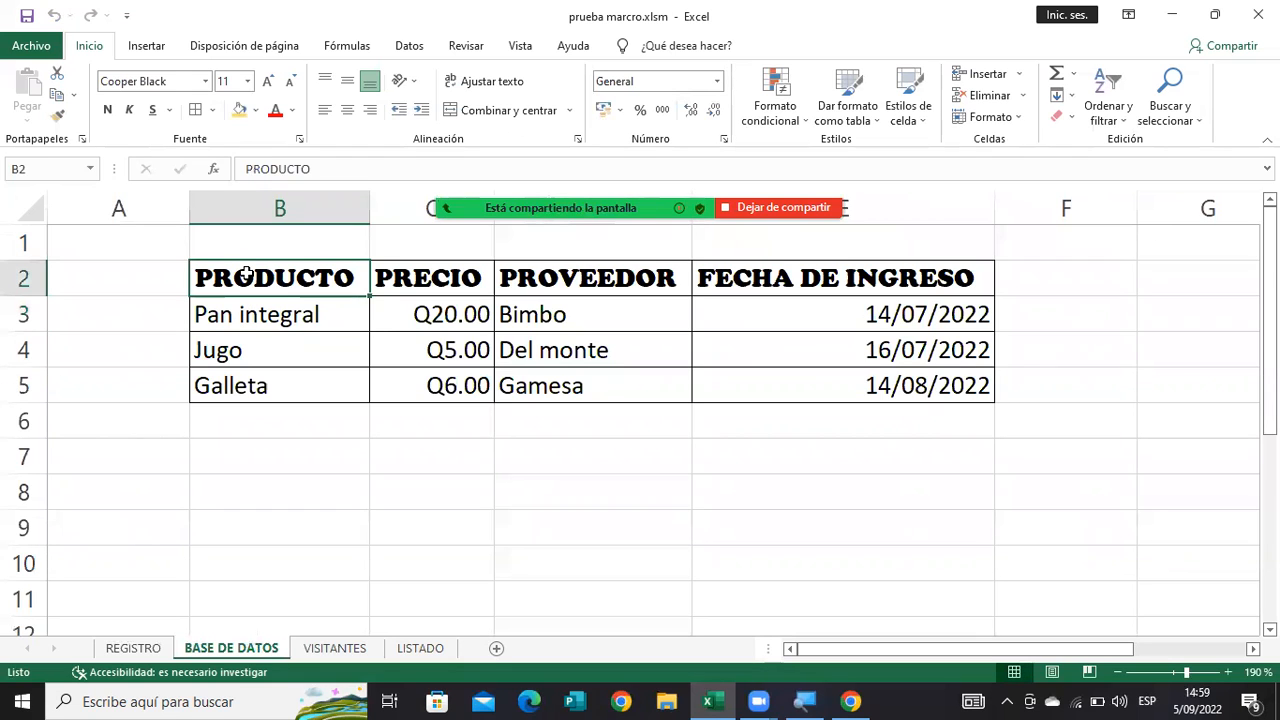
drag(823, 384, 318, 270)
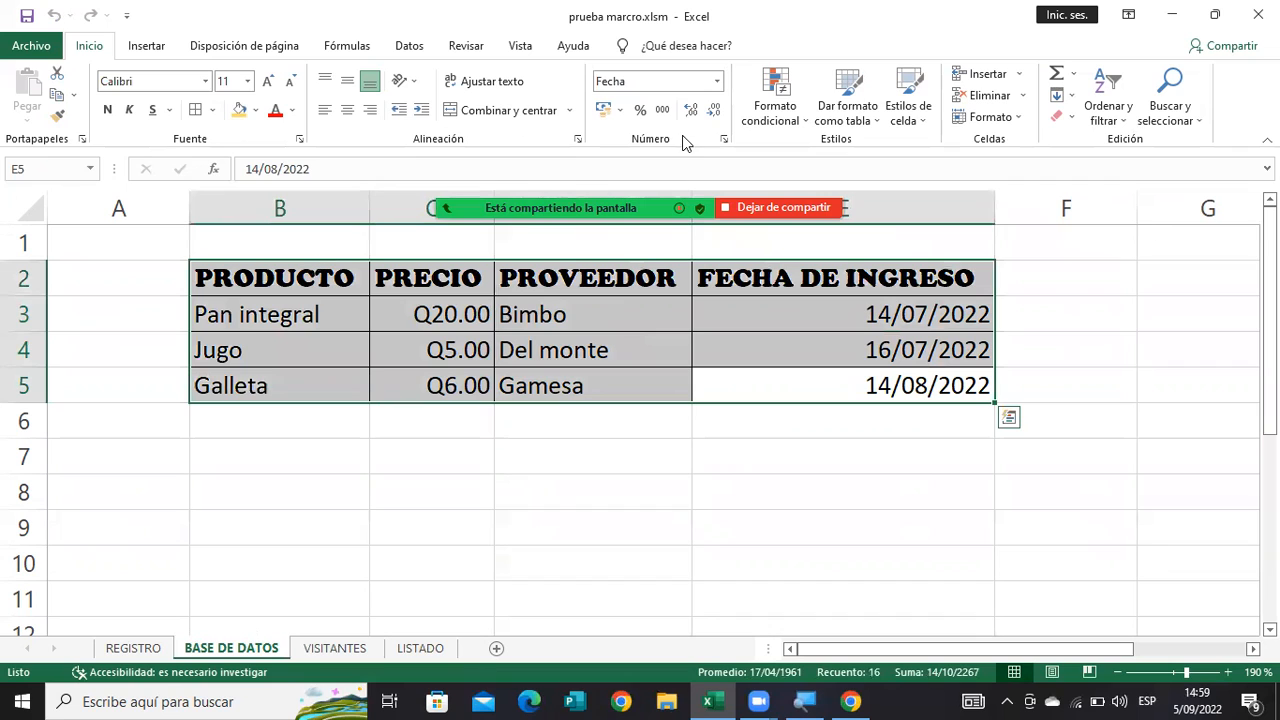
click(845, 123)
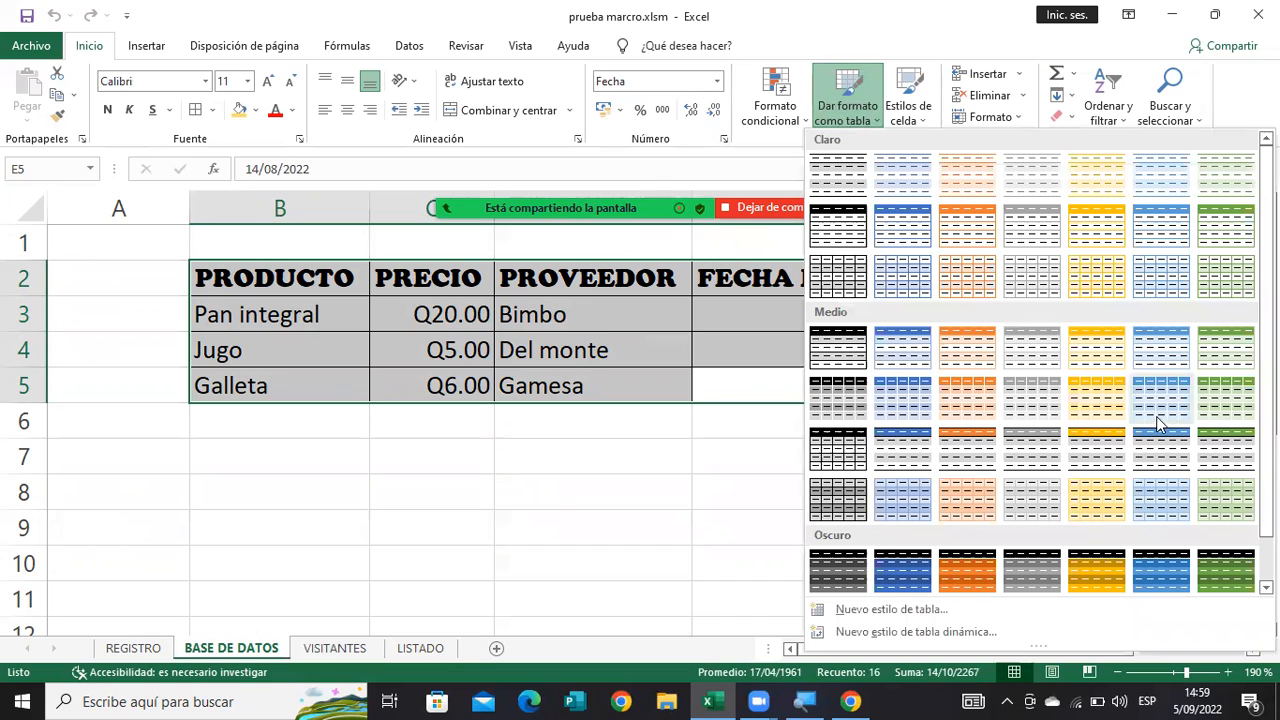
click(1089, 368)
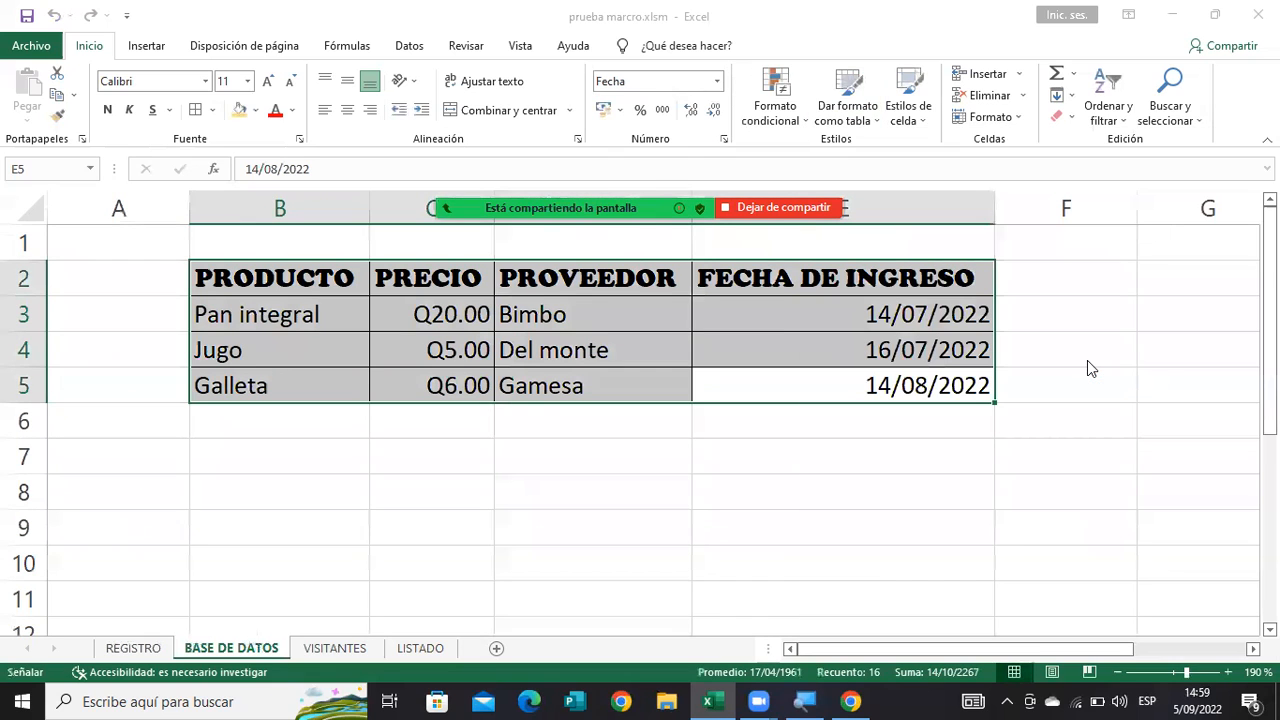
click(521, 274)
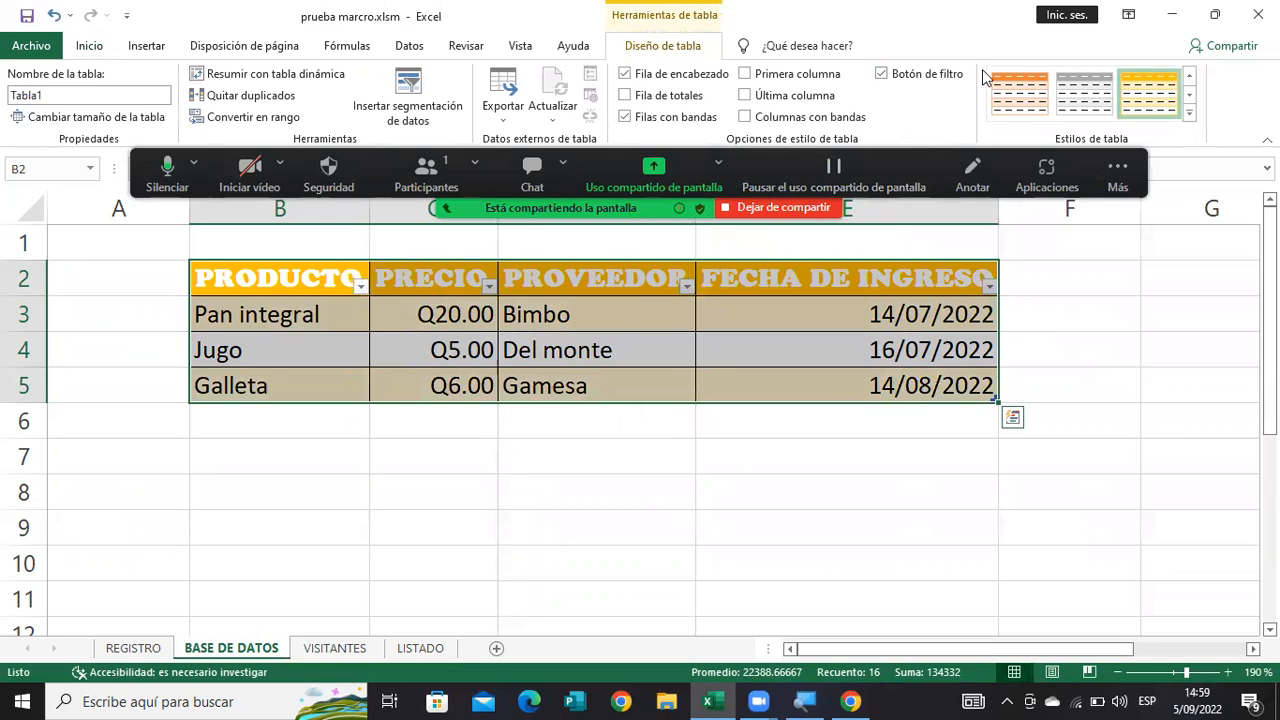
click(92, 48)
click(354, 372)
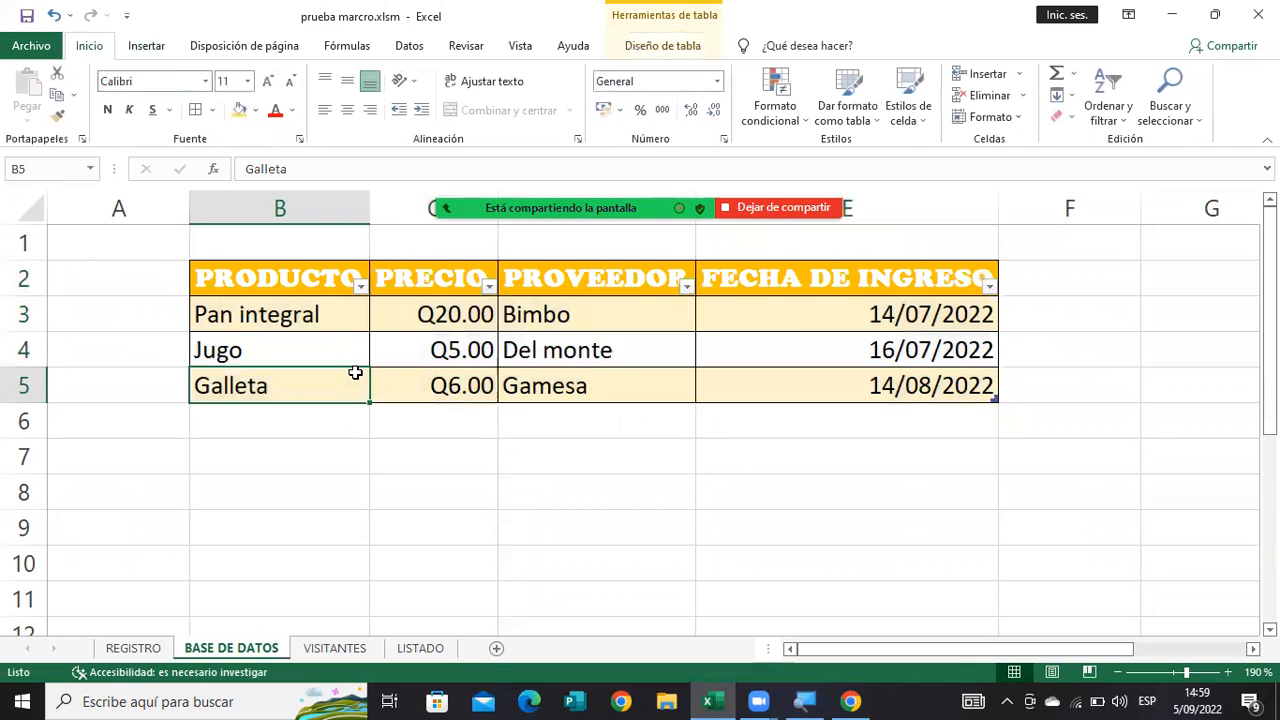
click(361, 287)
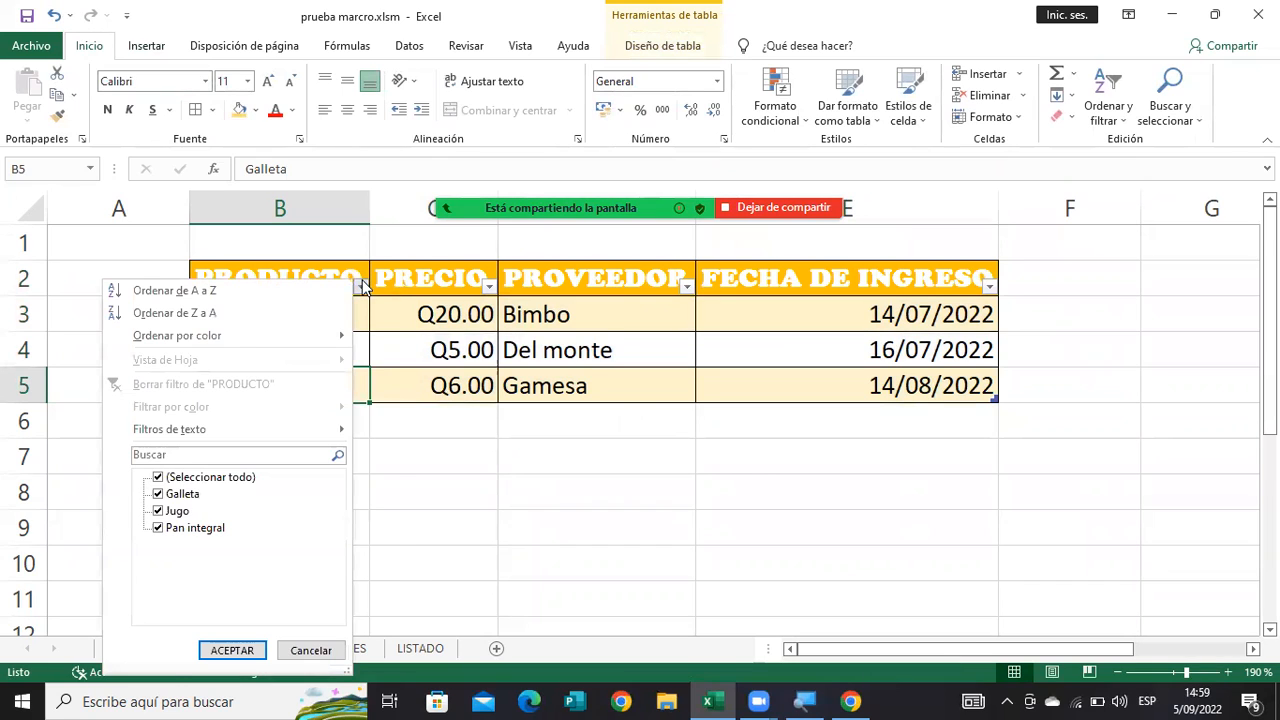
click(362, 287)
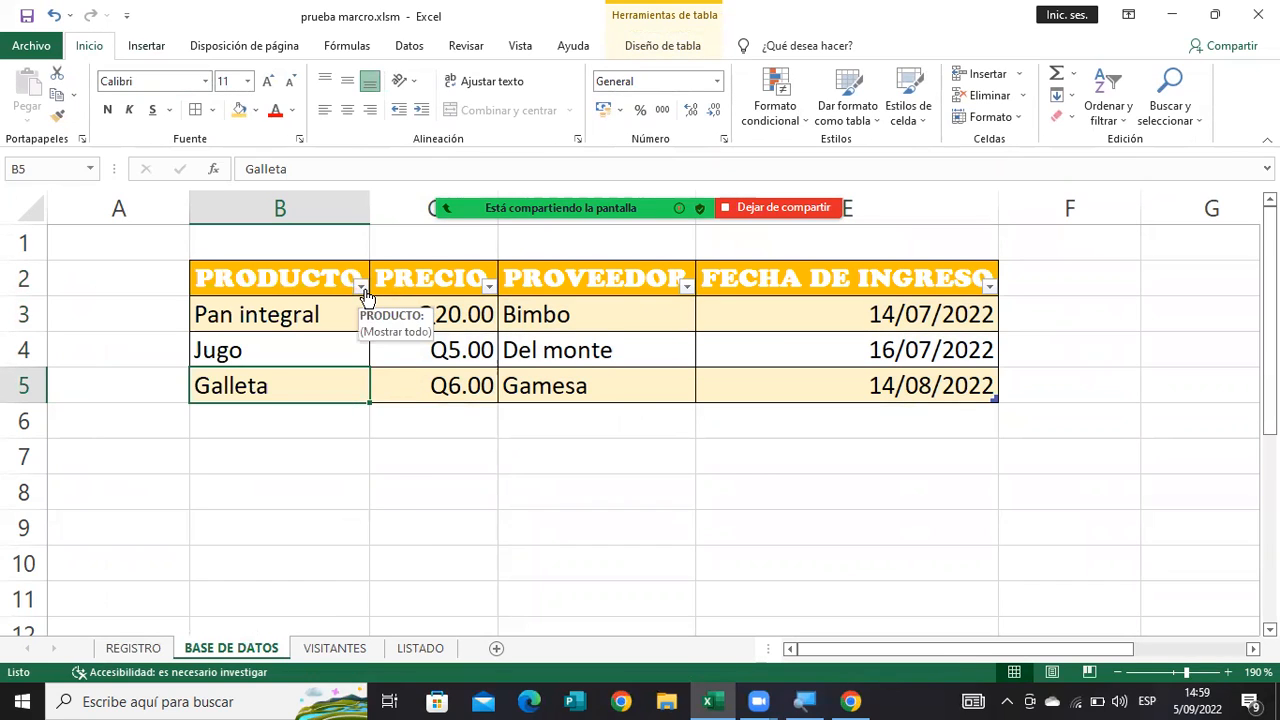
Change the product table's style to the Medio design with a green header and grey banded rows.
drag(818, 428, 995, 392)
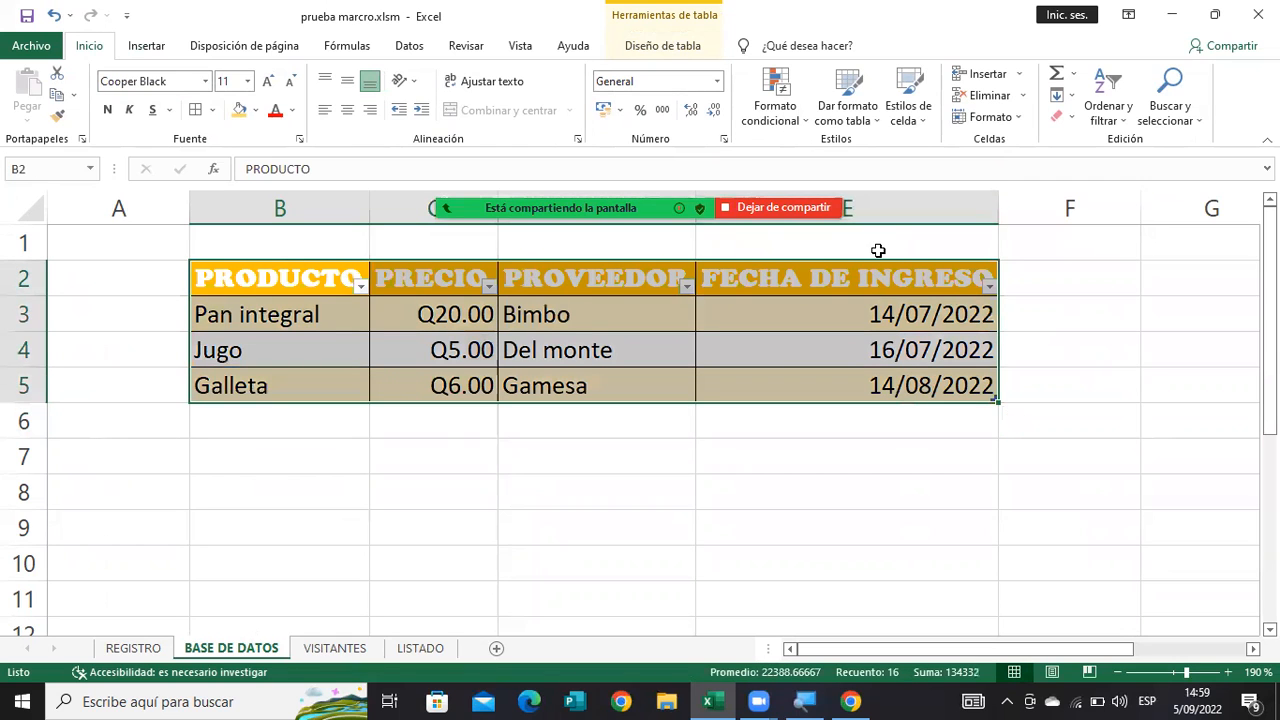
click(847, 106)
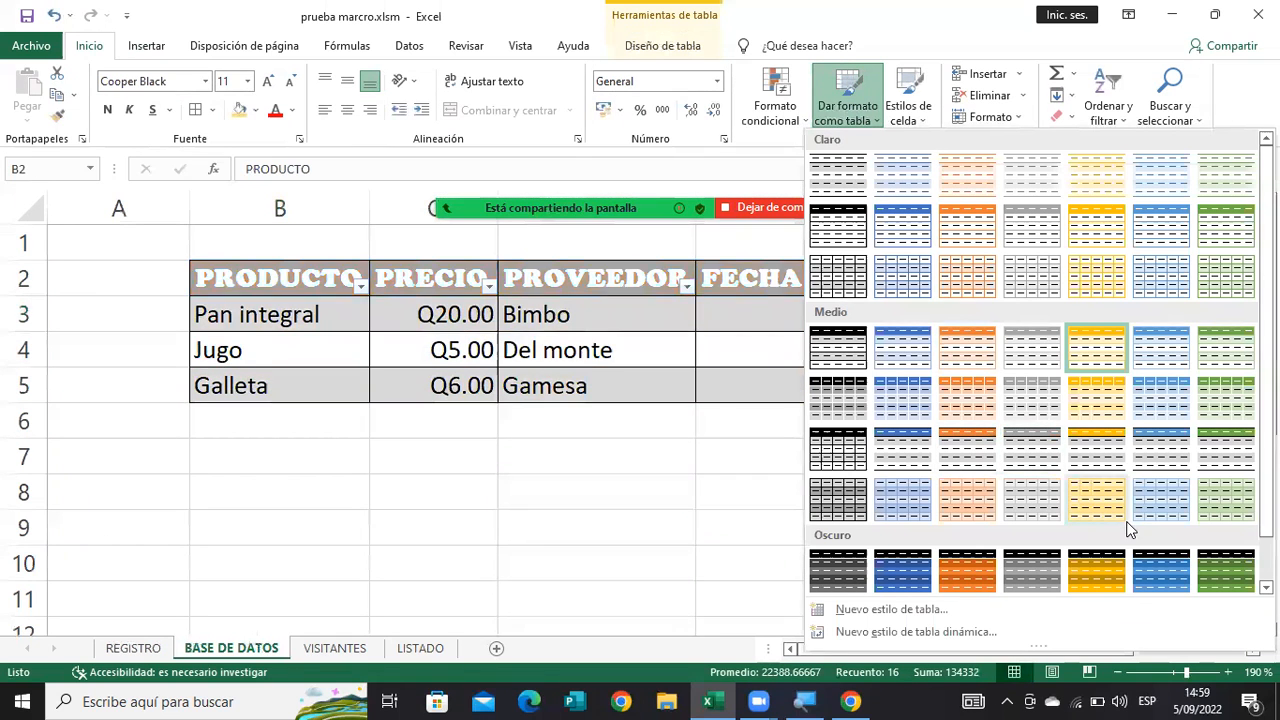
click(1230, 455)
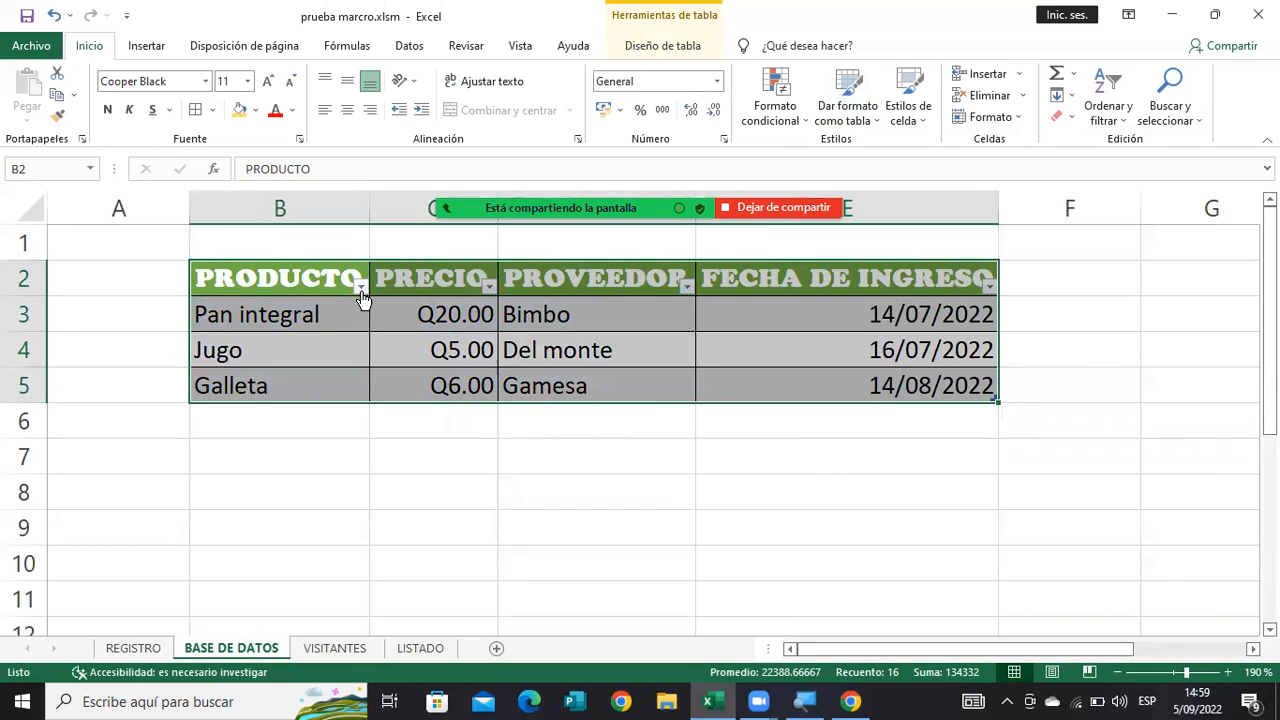
click(354, 466)
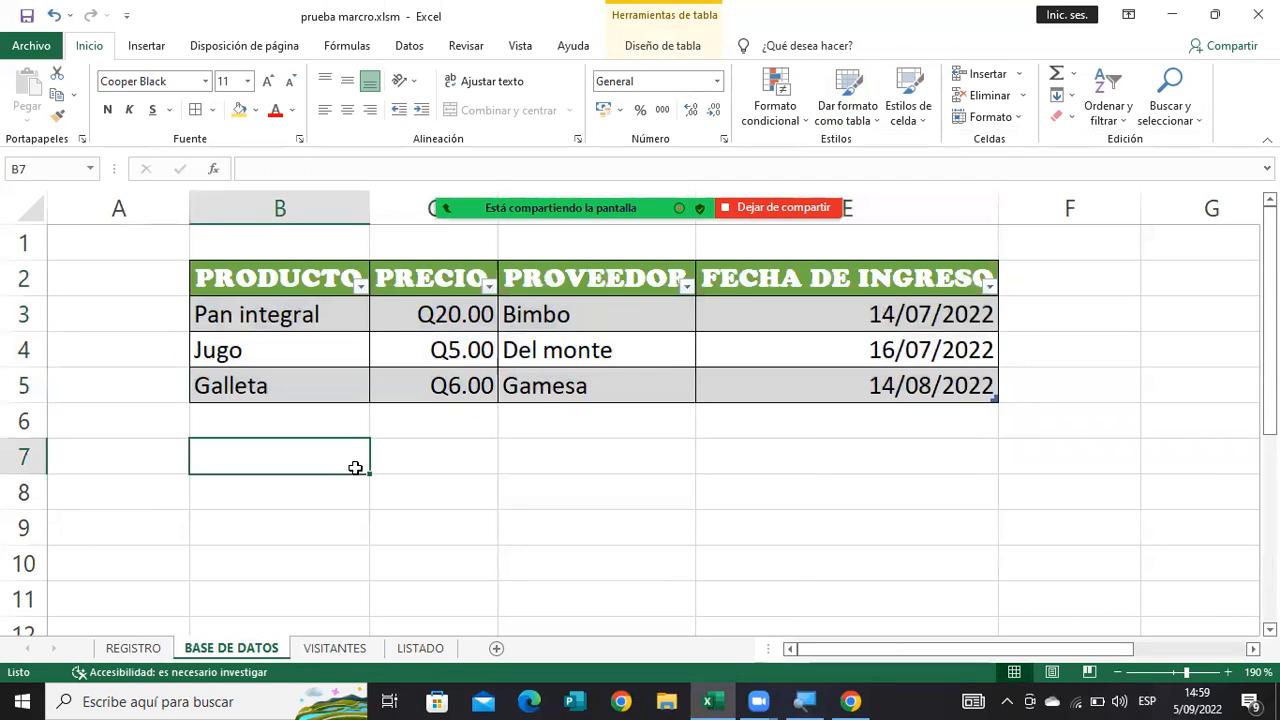
Sort the product table by PRODUCTO from A to Z, and re-sort it by PRECIO from smallest to largest.
click(361, 288)
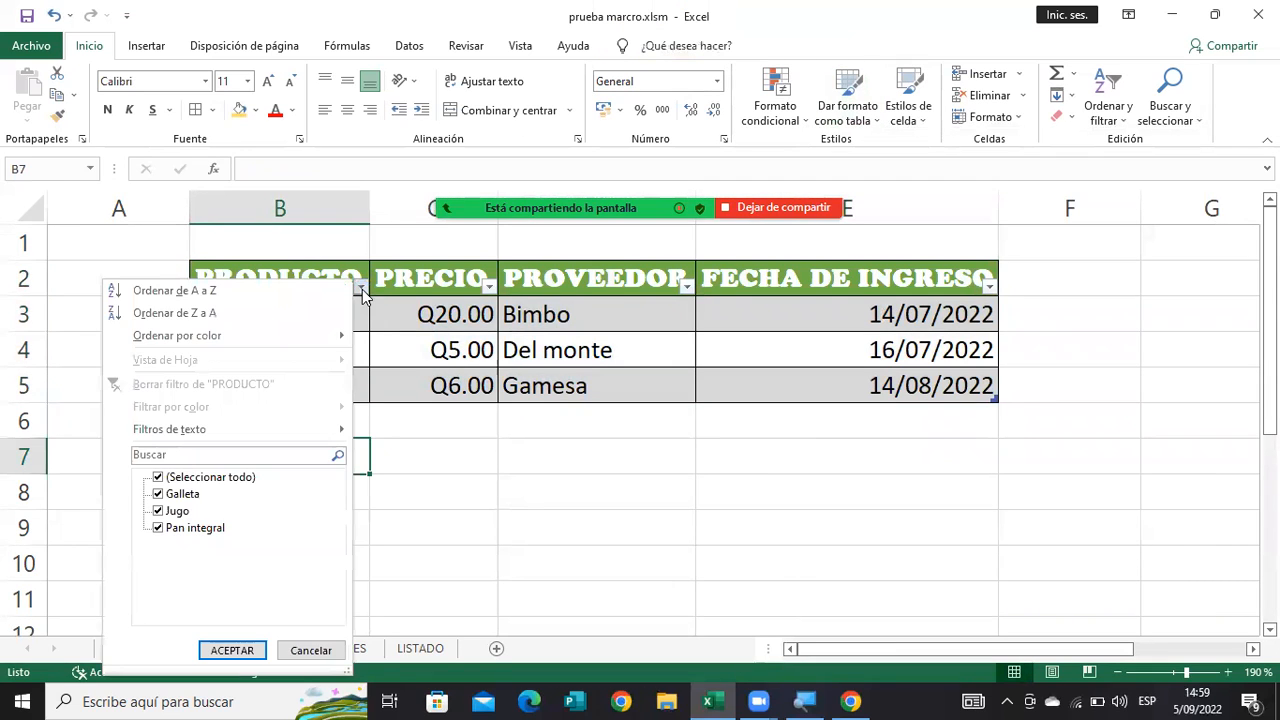
click(265, 295)
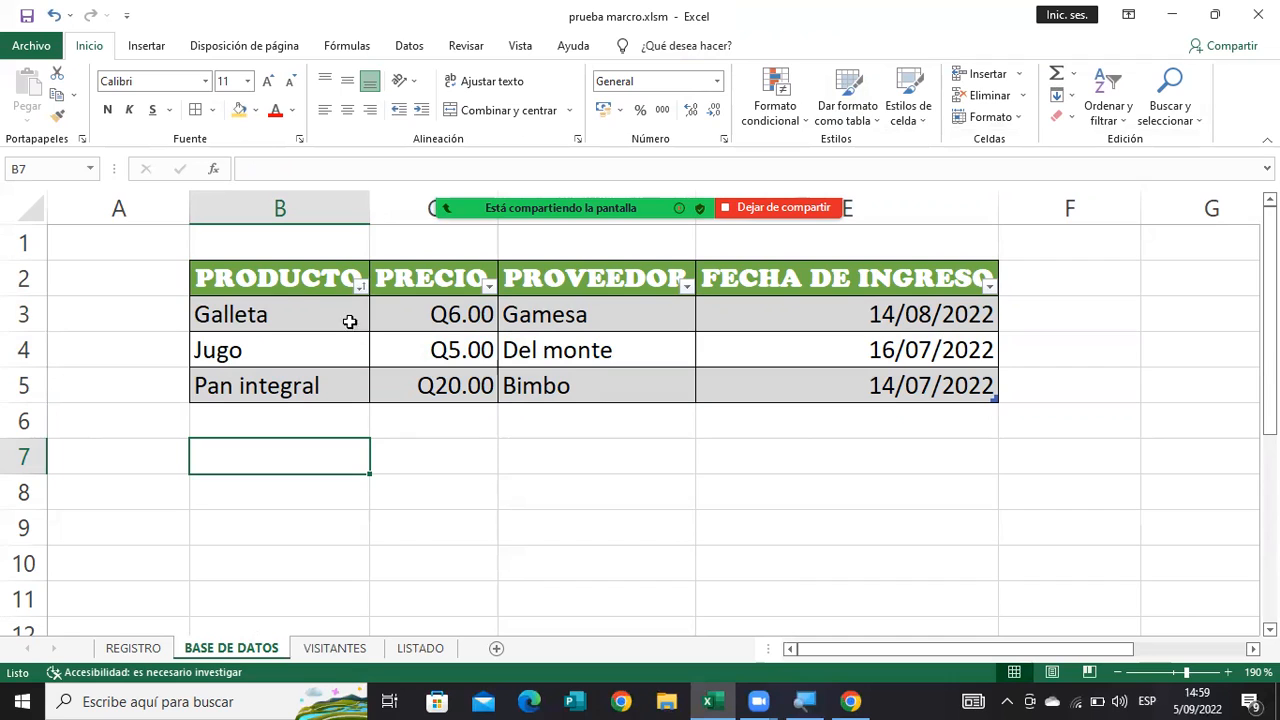
click(489, 287)
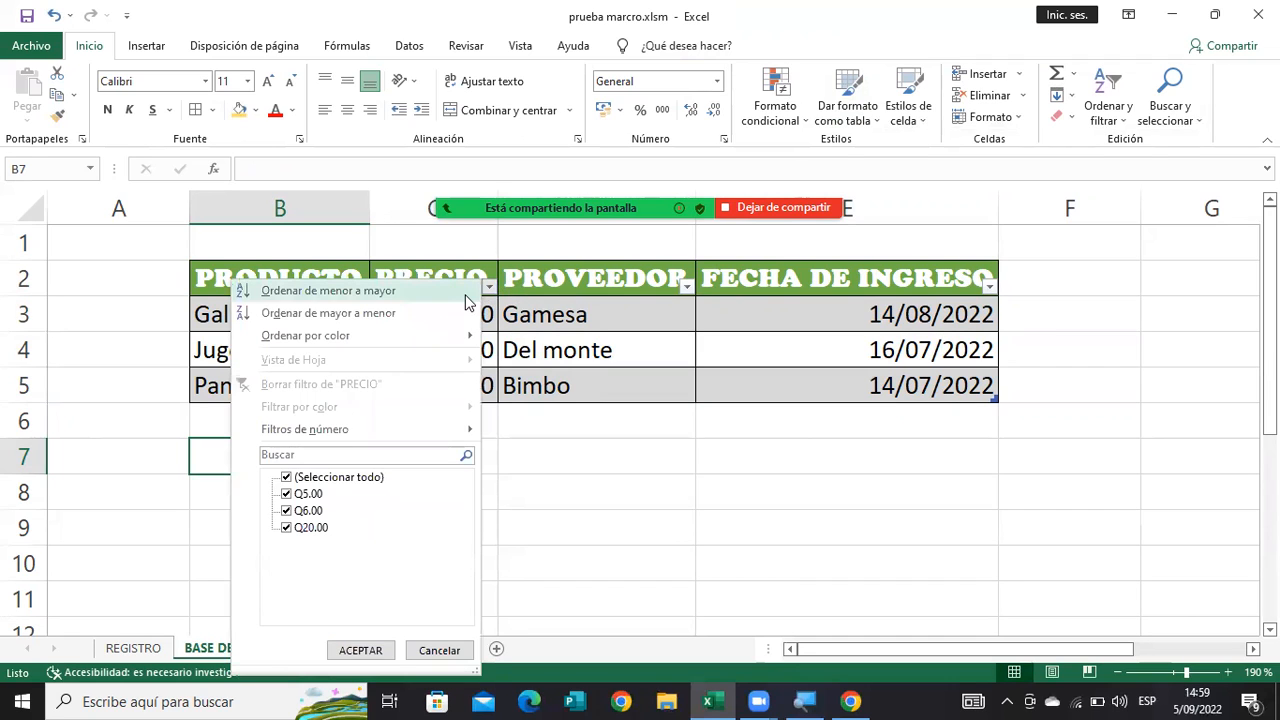
click(466, 291)
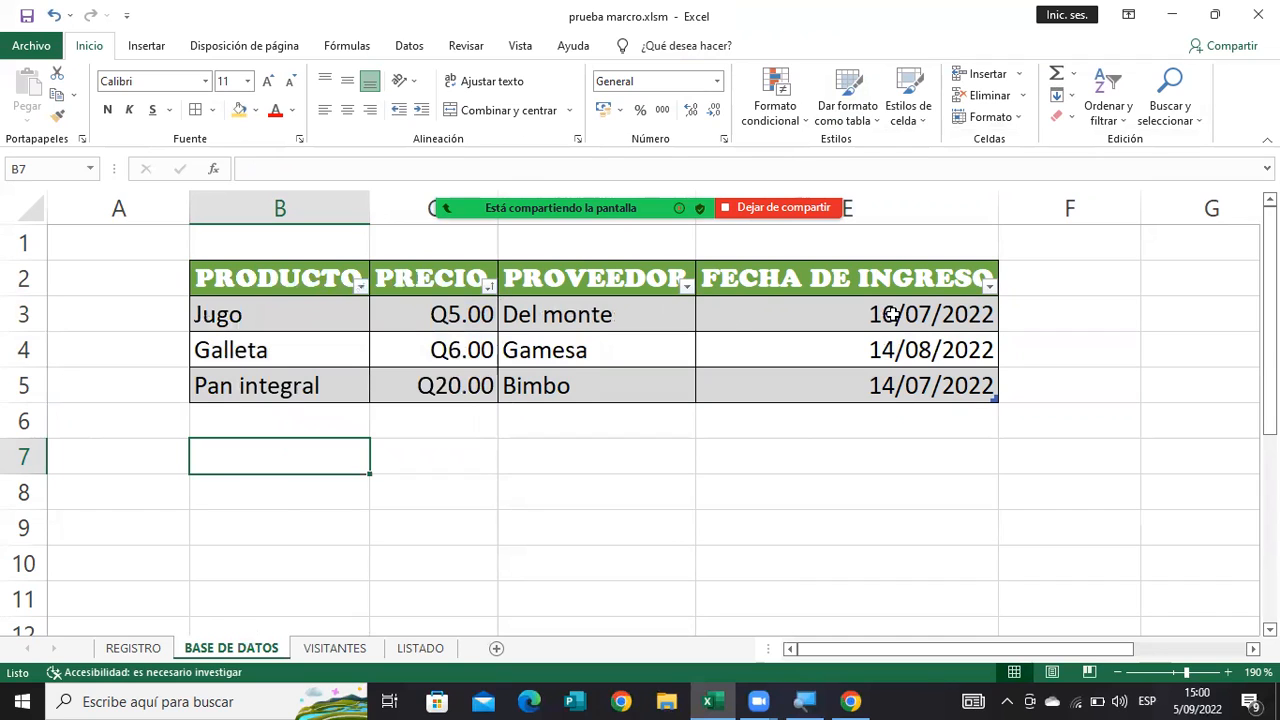
Sort the product table by FECHA DE INGRESO from oldest to newest, and check the first record's cells.
click(990, 287)
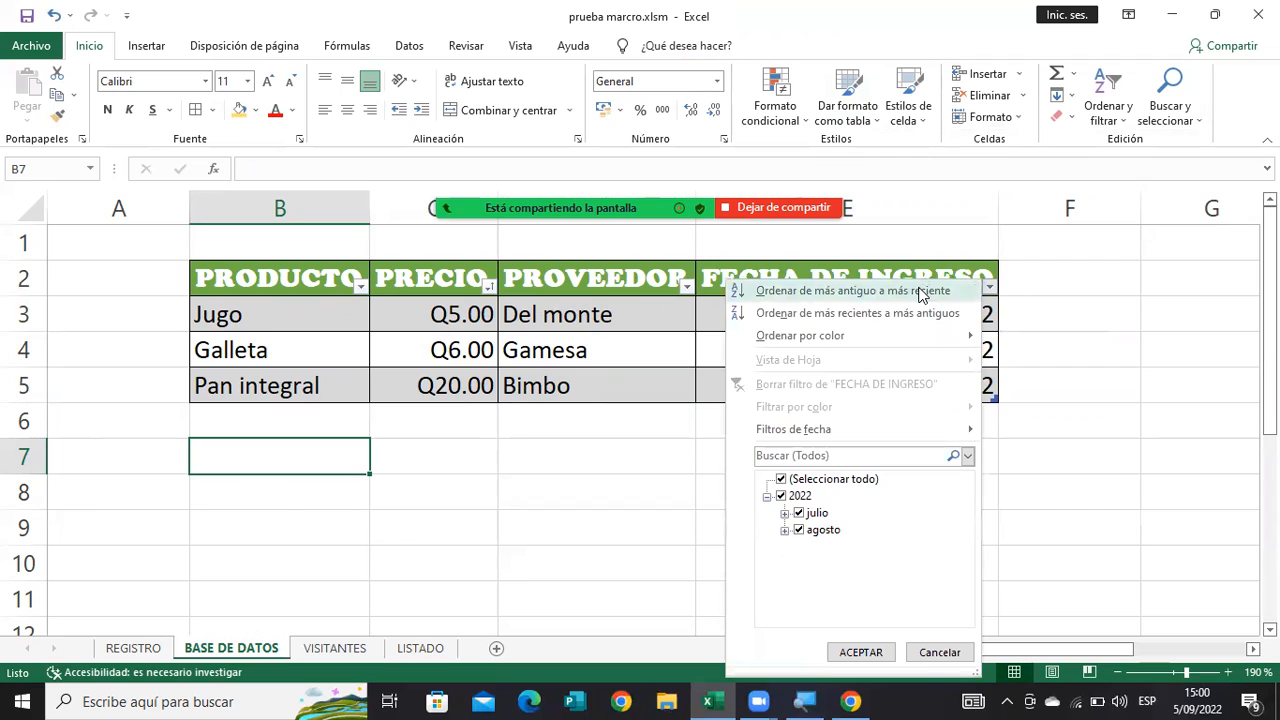
click(921, 292)
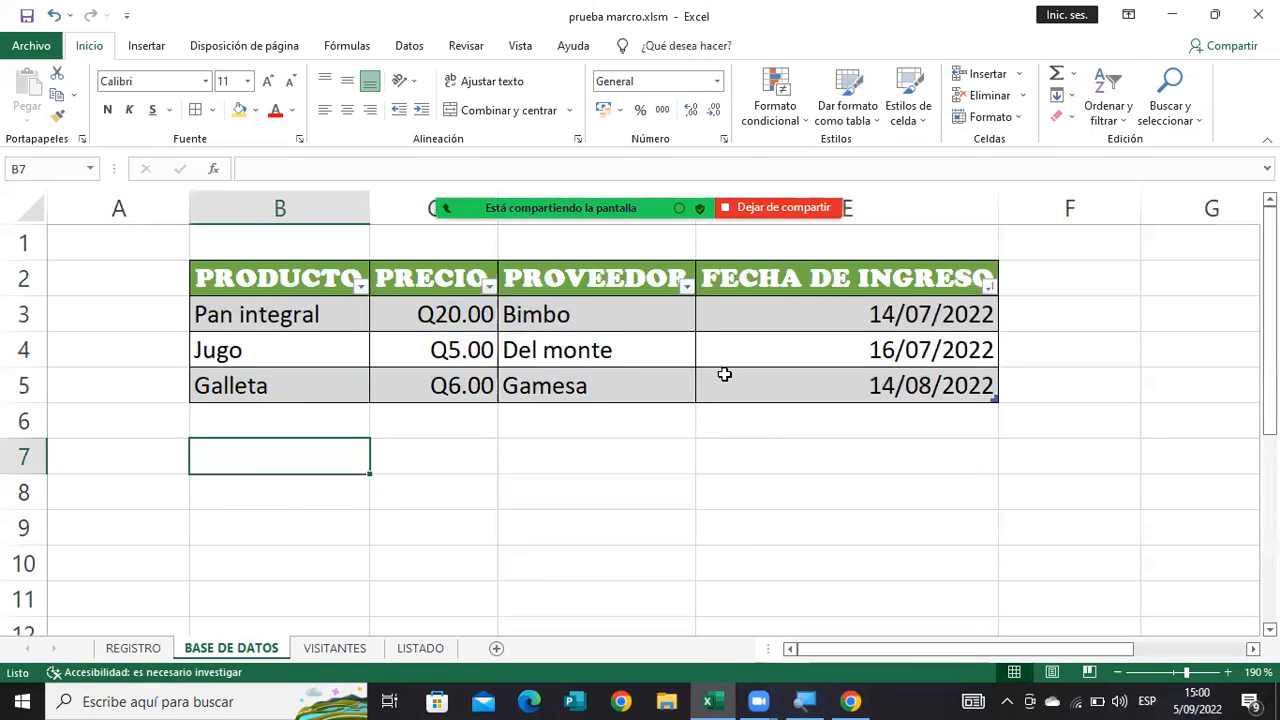
drag(946, 316, 338, 314)
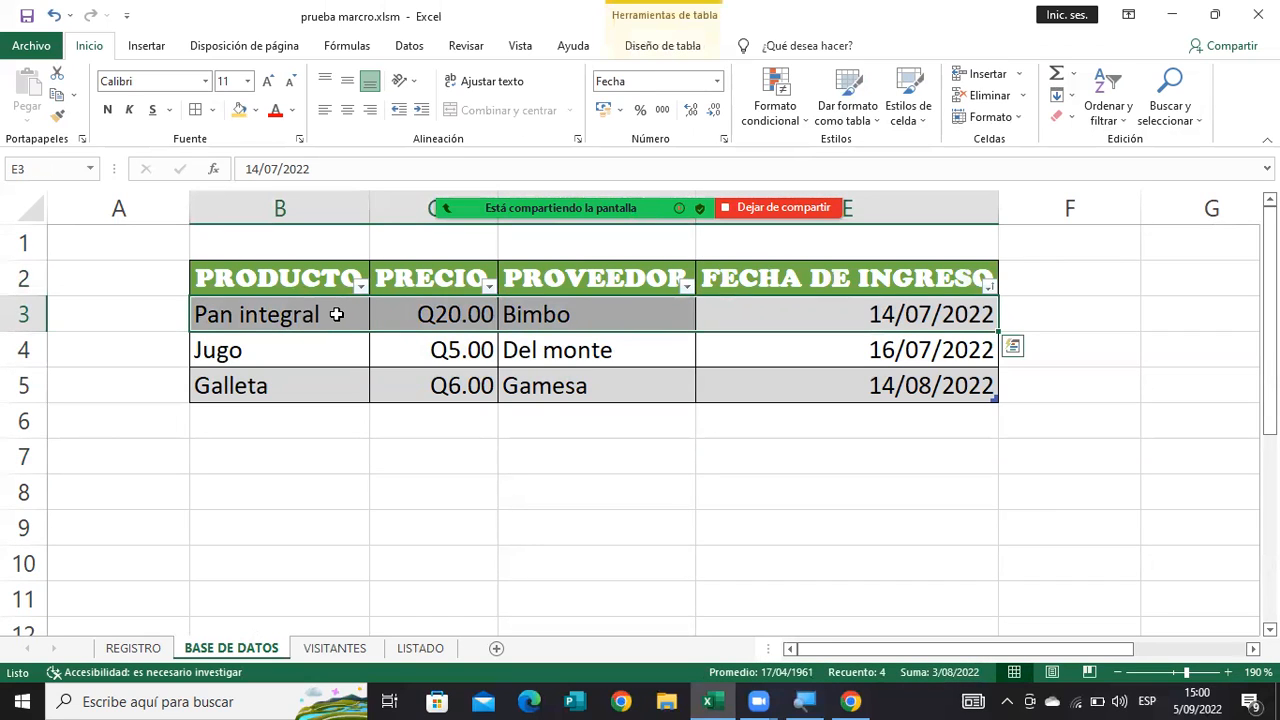
click(340, 316)
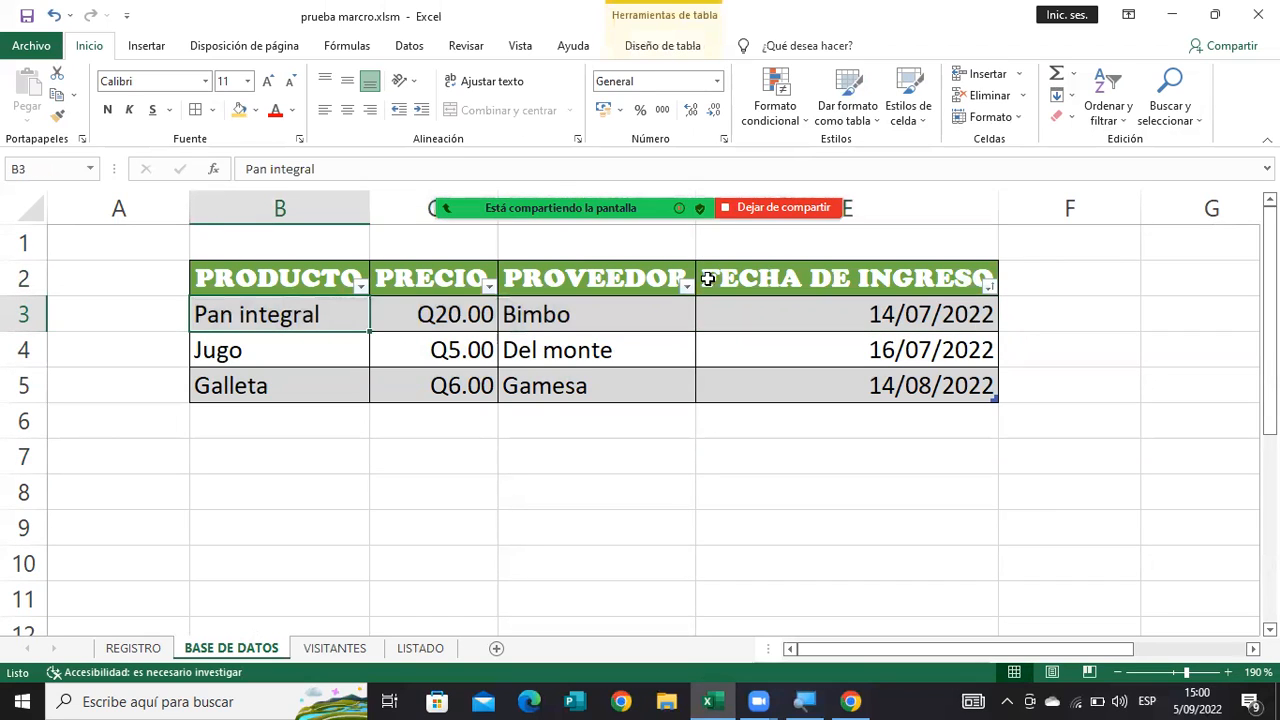
Review the FECHA DE INGRESO sort options and examine each field of the first record in the table.
click(988, 290)
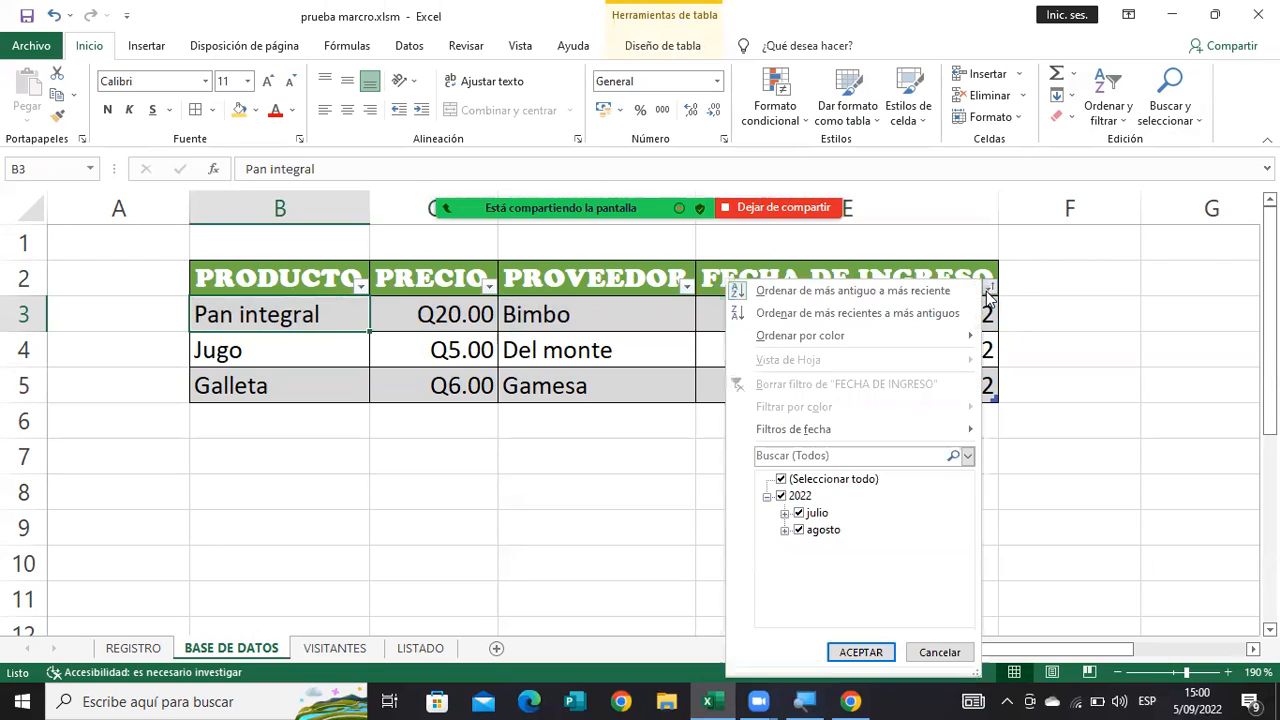
click(538, 314)
click(538, 314)
key(Left)
key(Left)
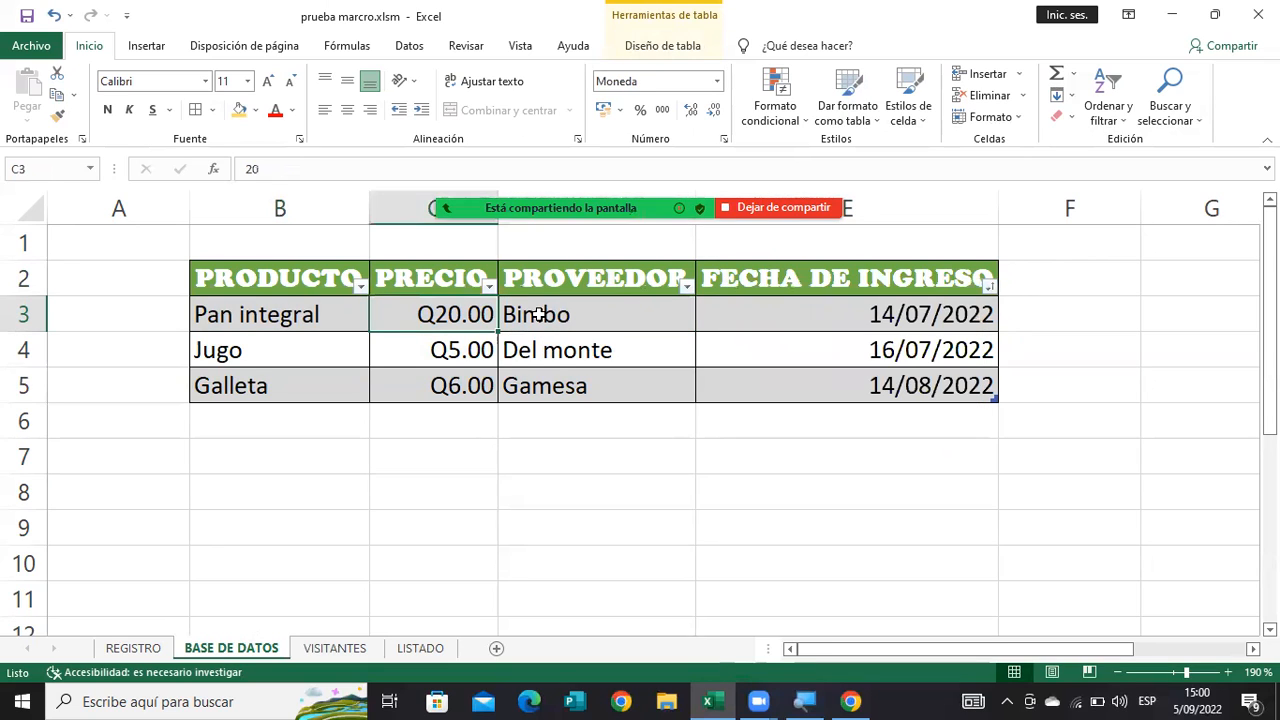
key(Right)
key(Right)
key(Right)
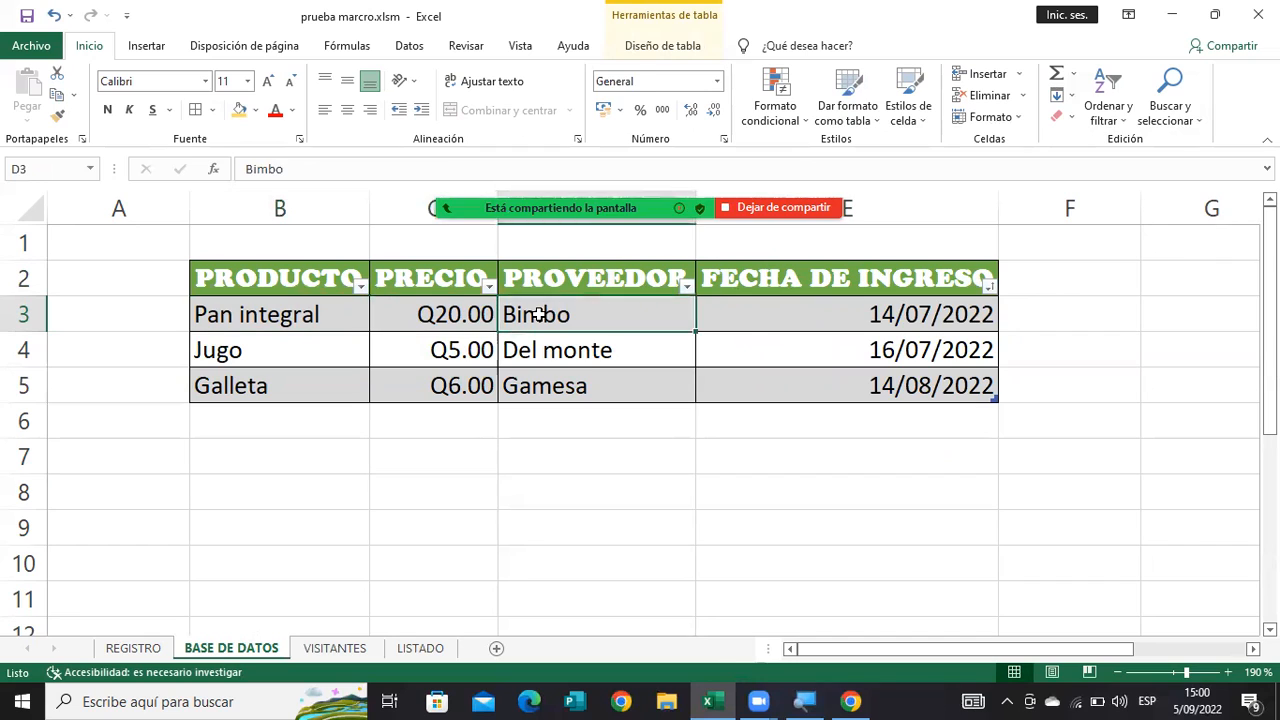
key(Left)
key(Left)
key(Left)
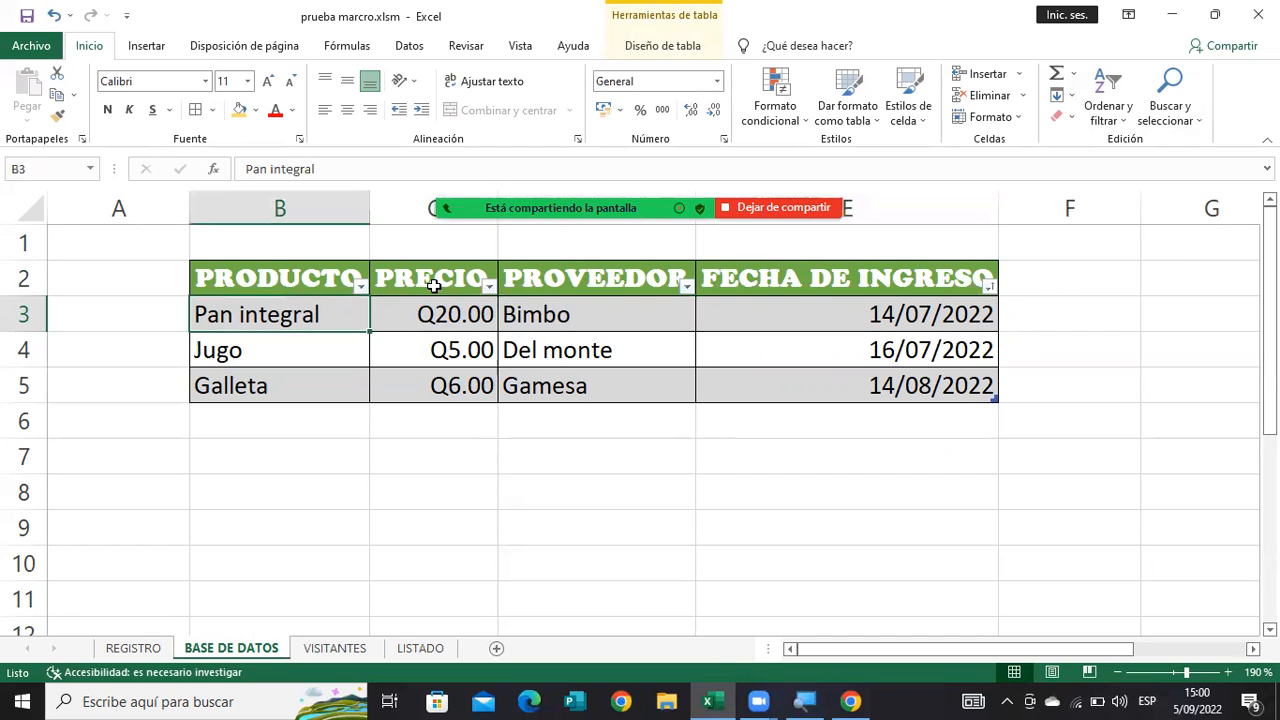
Sort the product table by PRODUCTO from A to Z and check the fields of its first record.
click(360, 287)
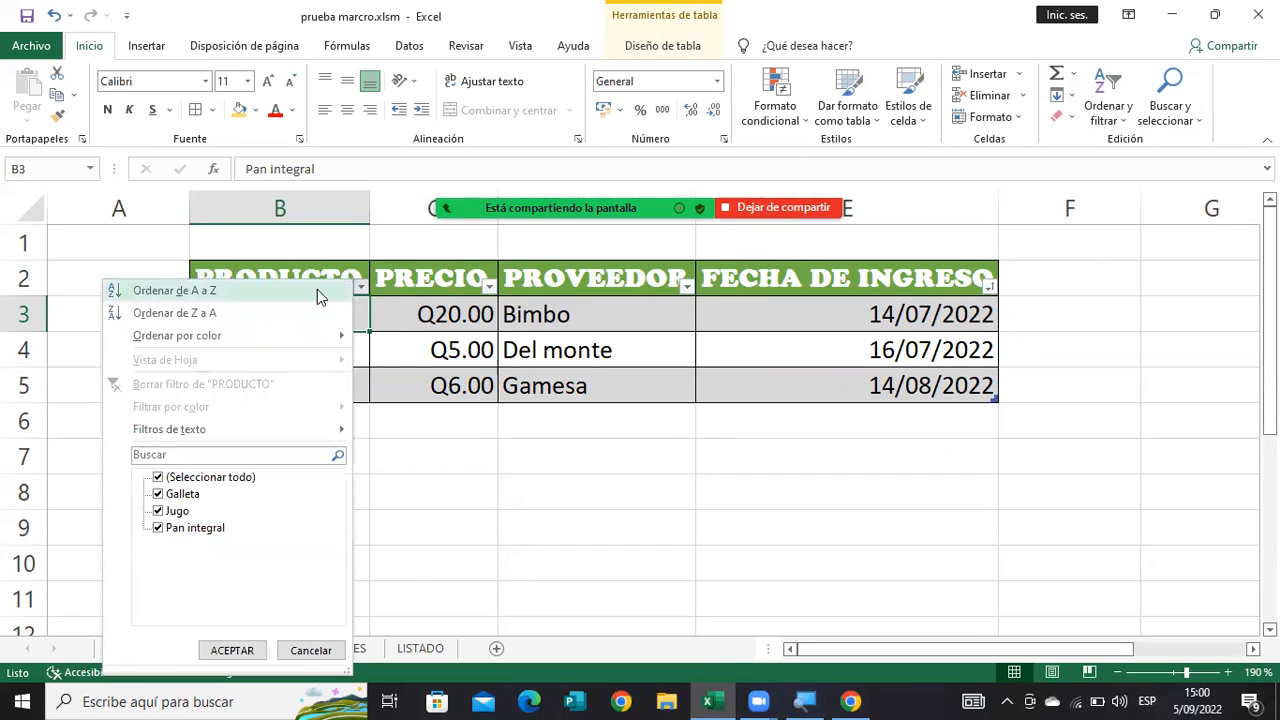
click(317, 290)
drag(319, 314, 840, 311)
click(840, 311)
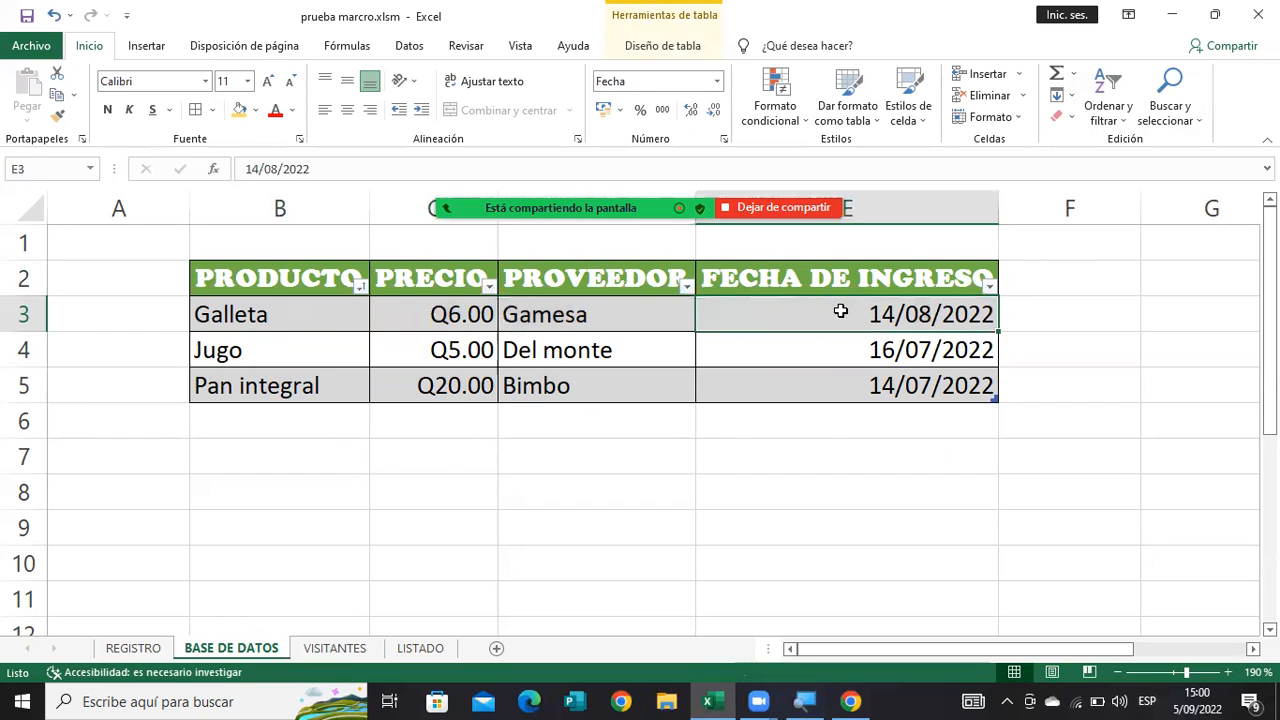
Examine the visitor form's NOMBRE, APELLIDO, EDAD and NO. TELÉFONO fields on the VISITANTES sheet.
click(332, 648)
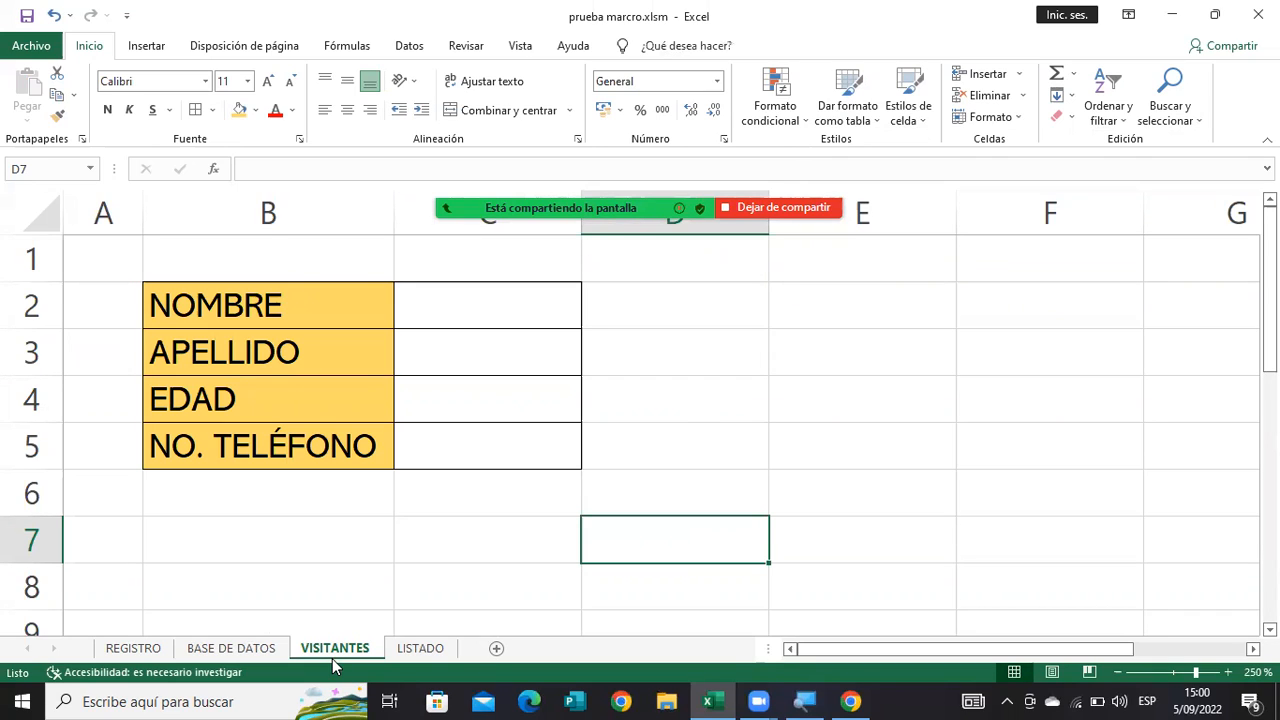
drag(320, 318, 457, 466)
click(524, 509)
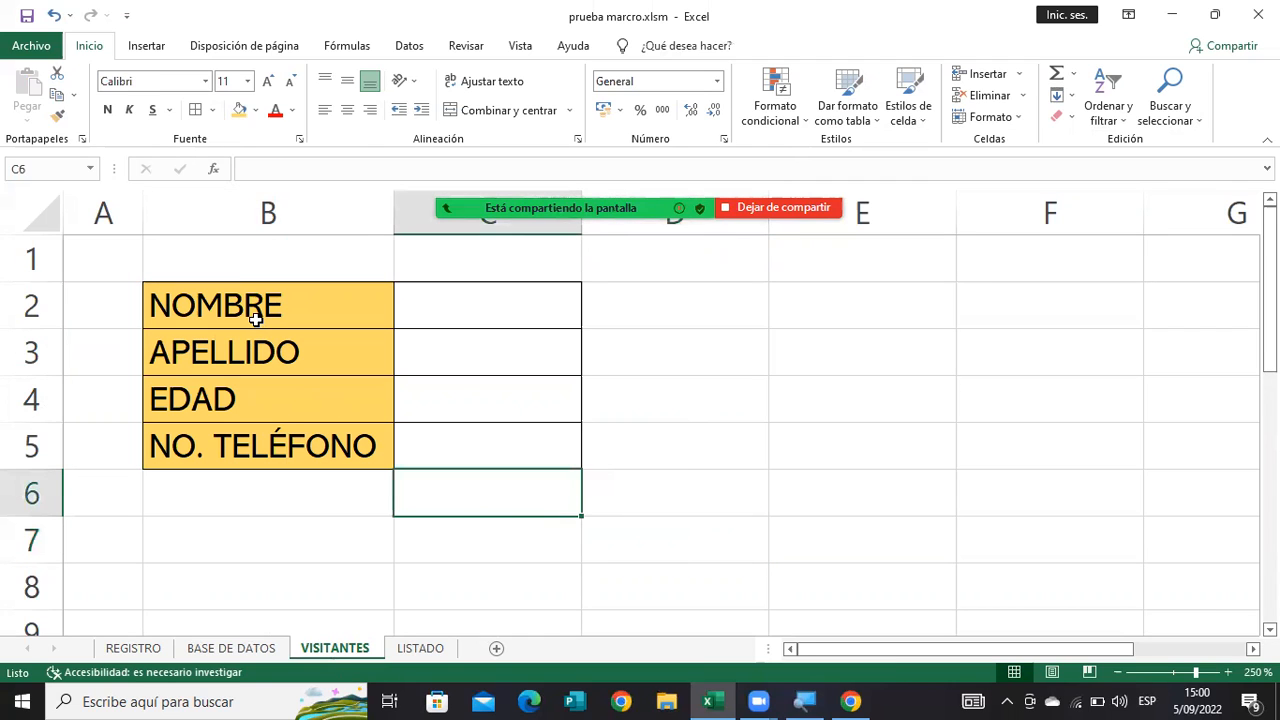
click(255, 316)
key(Down)
key(Down)
key(Down)
key(Right)
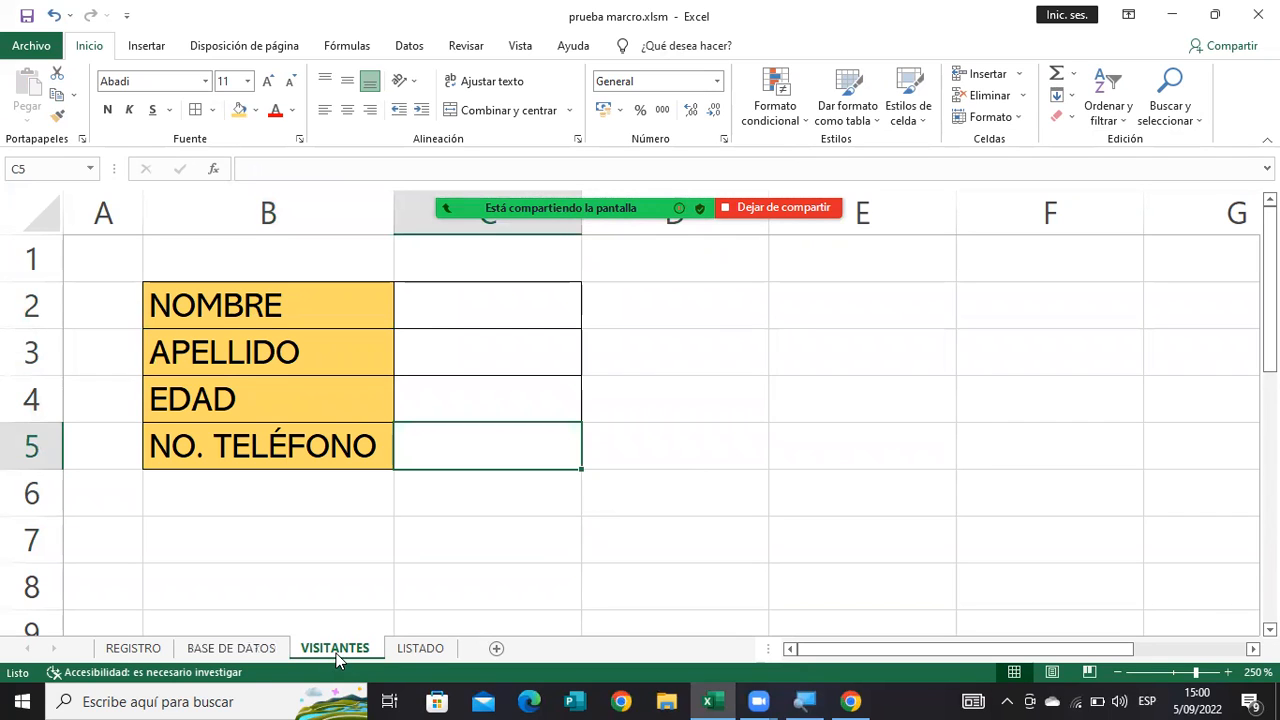
Look over the LISTADO sheet intended for the visitor records and return to the VISITANTES form.
click(416, 650)
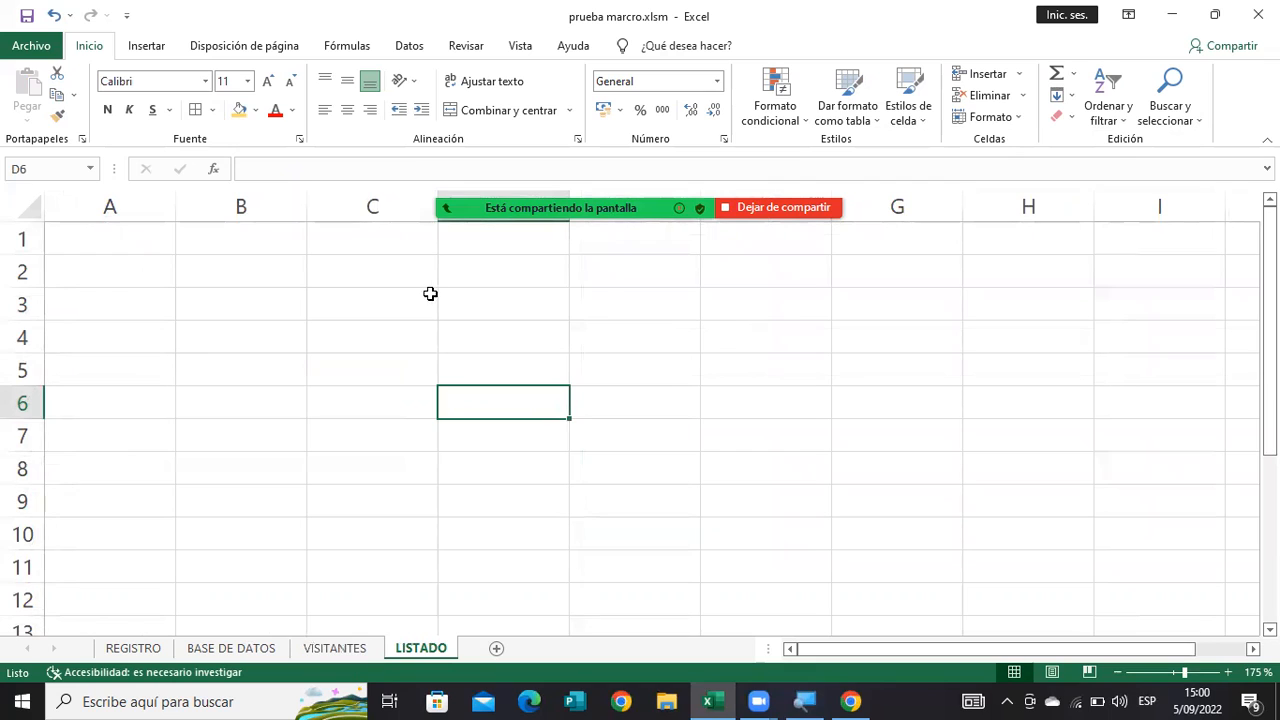
click(272, 247)
click(337, 649)
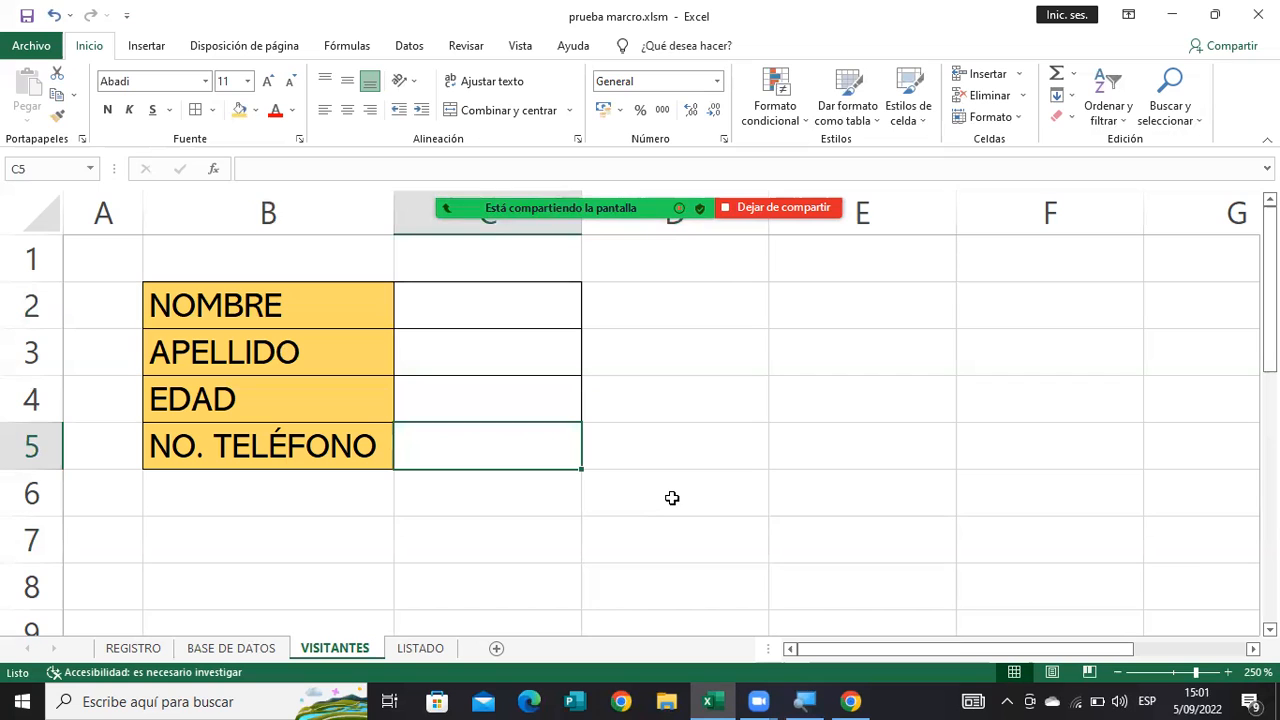
click(410, 649)
click(363, 650)
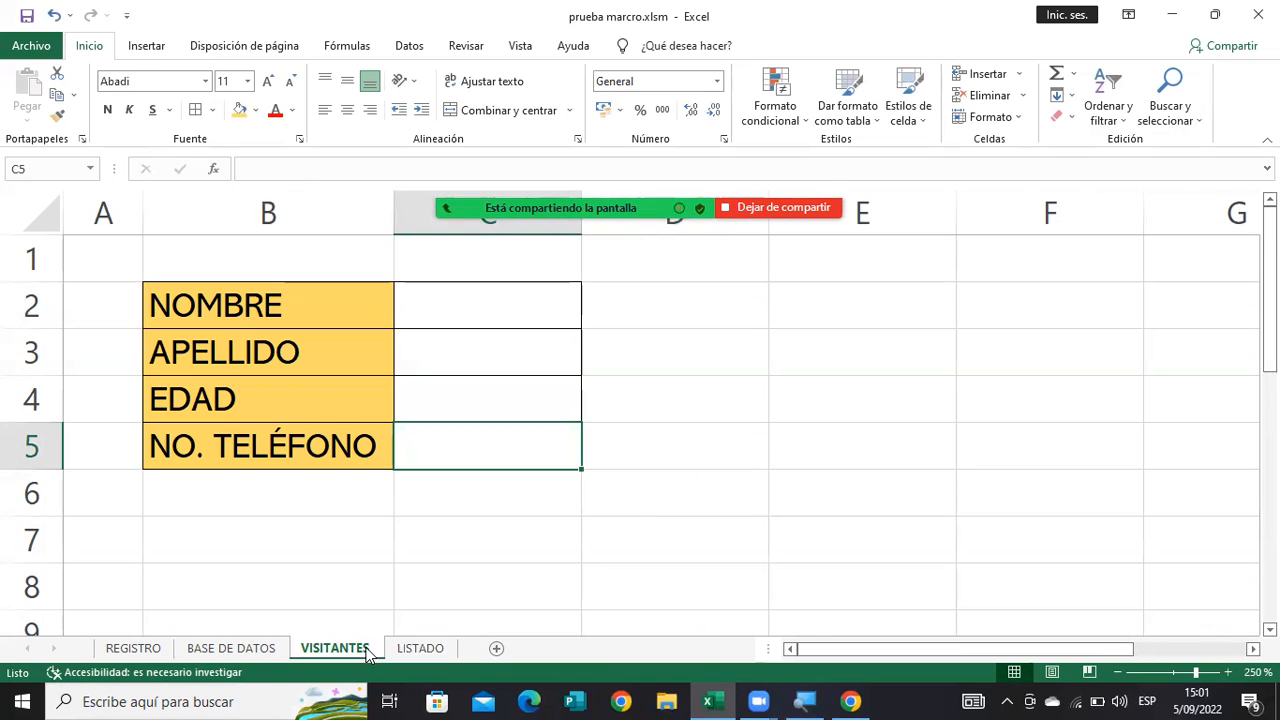
click(557, 554)
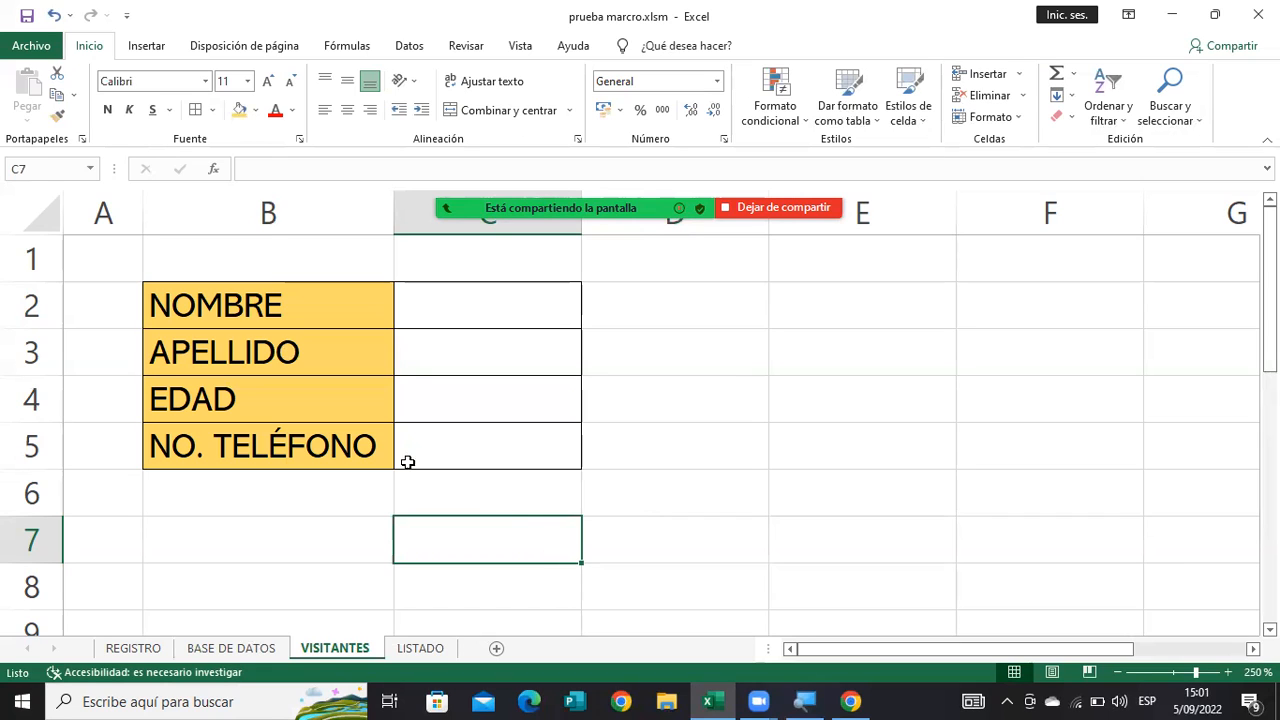
Copy the four form labels in B2:B5 of VISITANTES and paste them transposed as a heading row starting at B2 of LISTADO.
drag(286, 300, 277, 437)
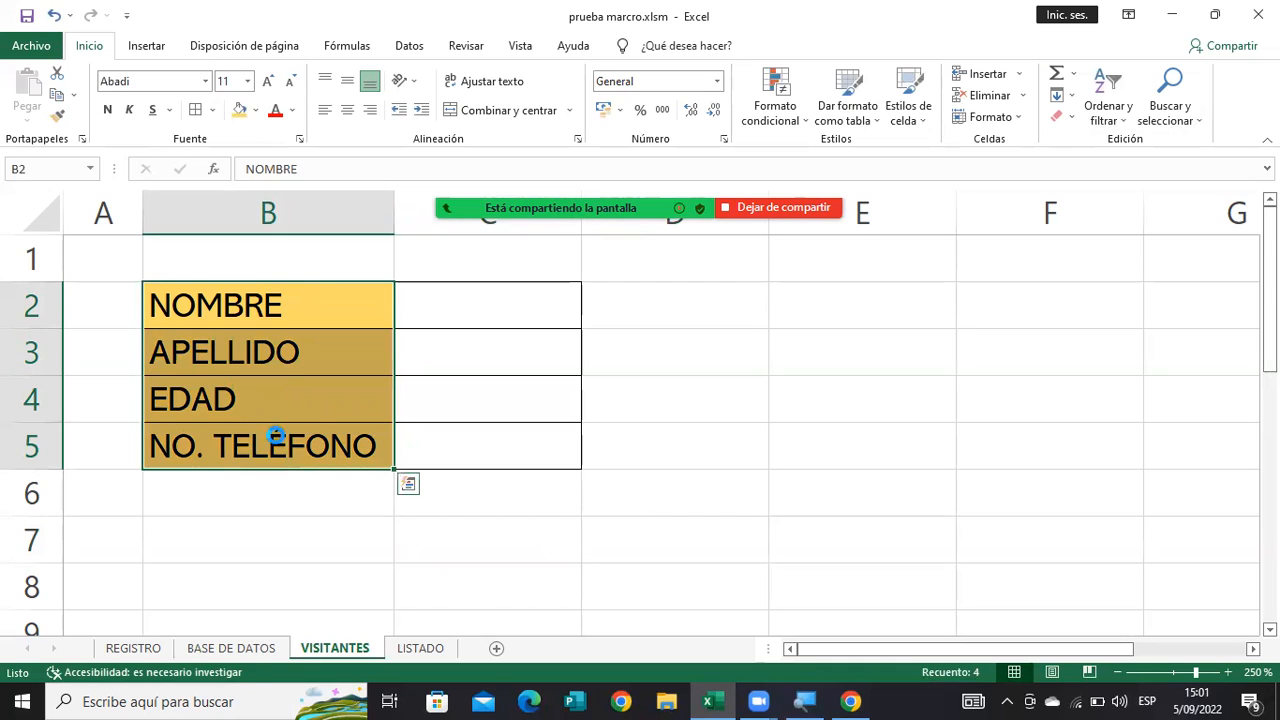
key(ctrl+c)
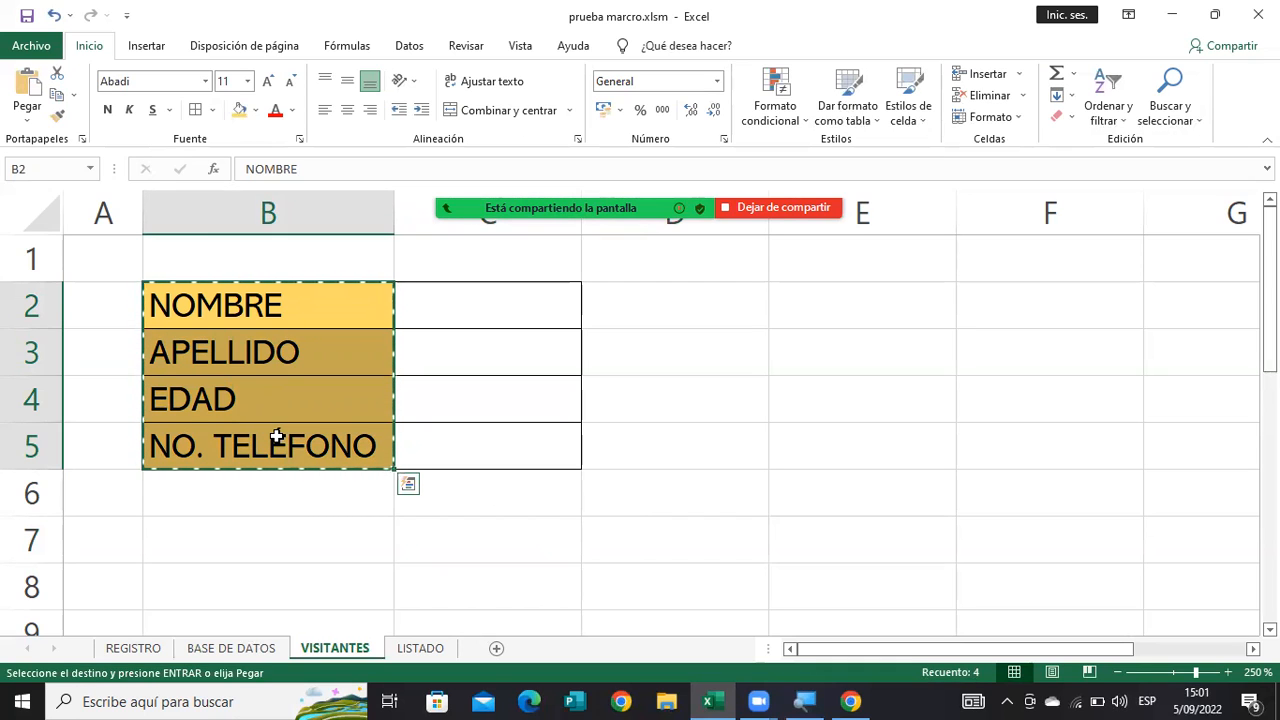
click(405, 655)
click(228, 274)
drag(175, 207, 131, 207)
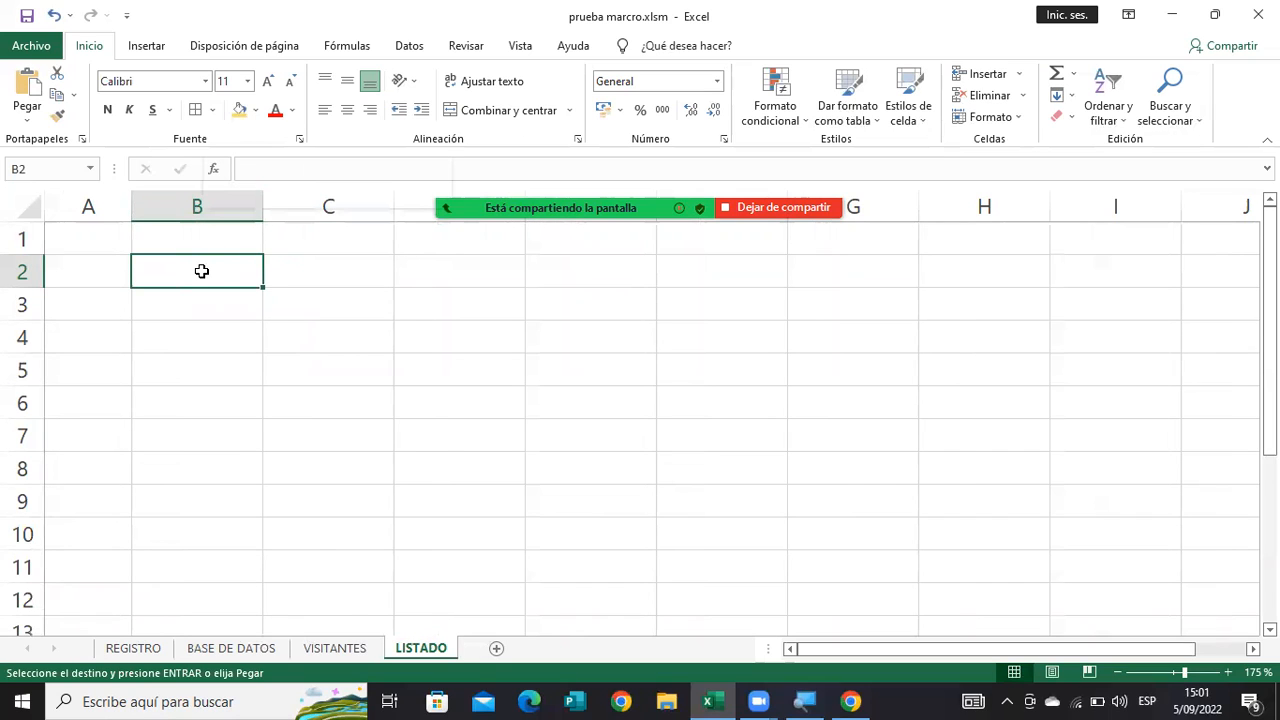
right_click(202, 272)
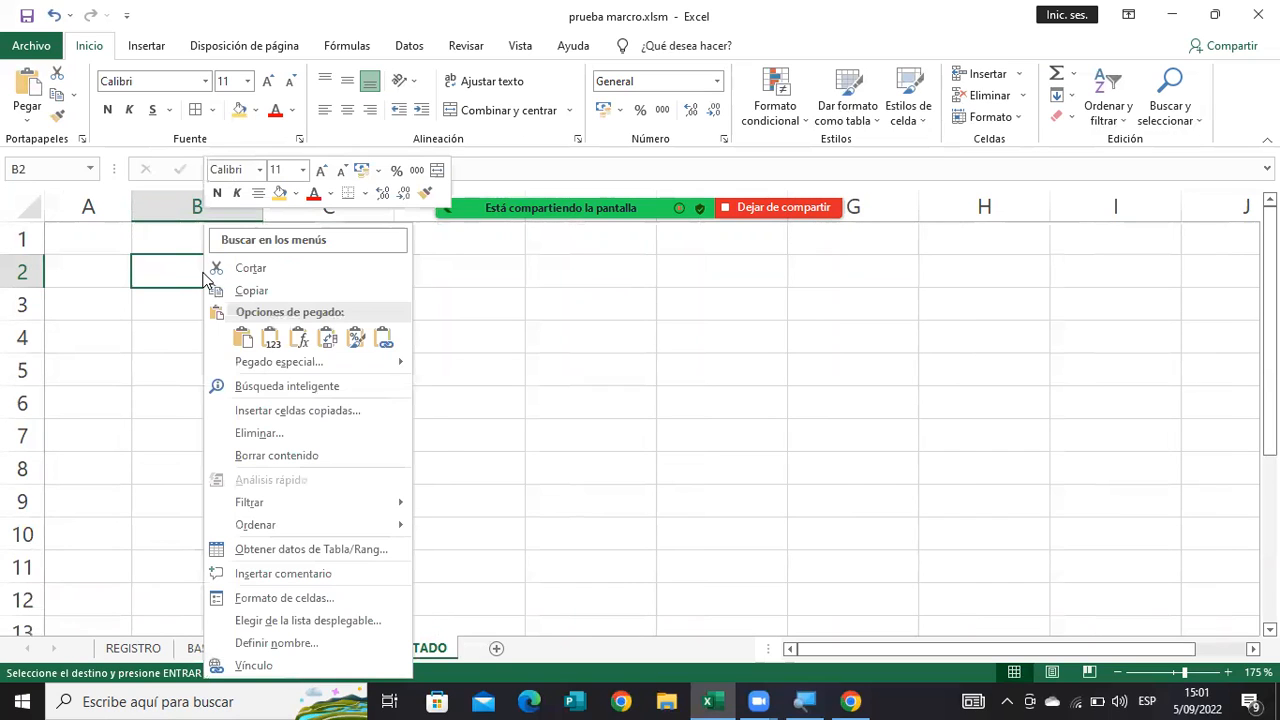
click(27, 128)
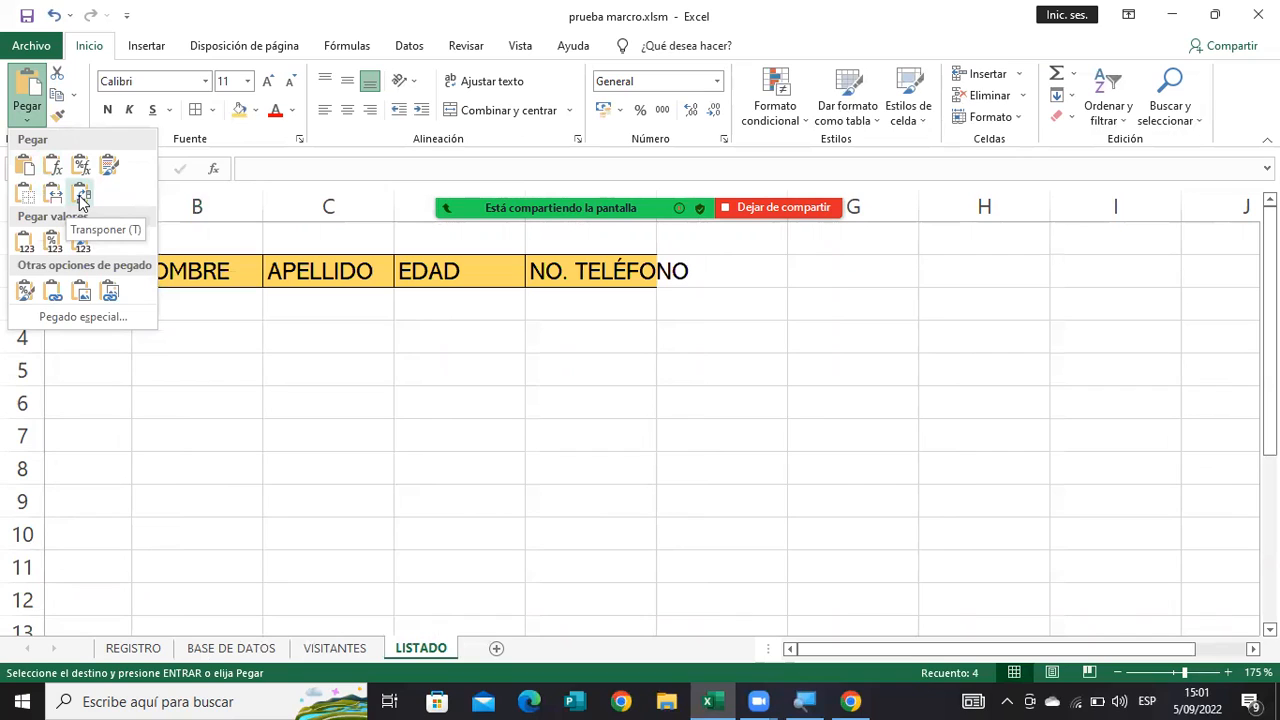
right_click(232, 277)
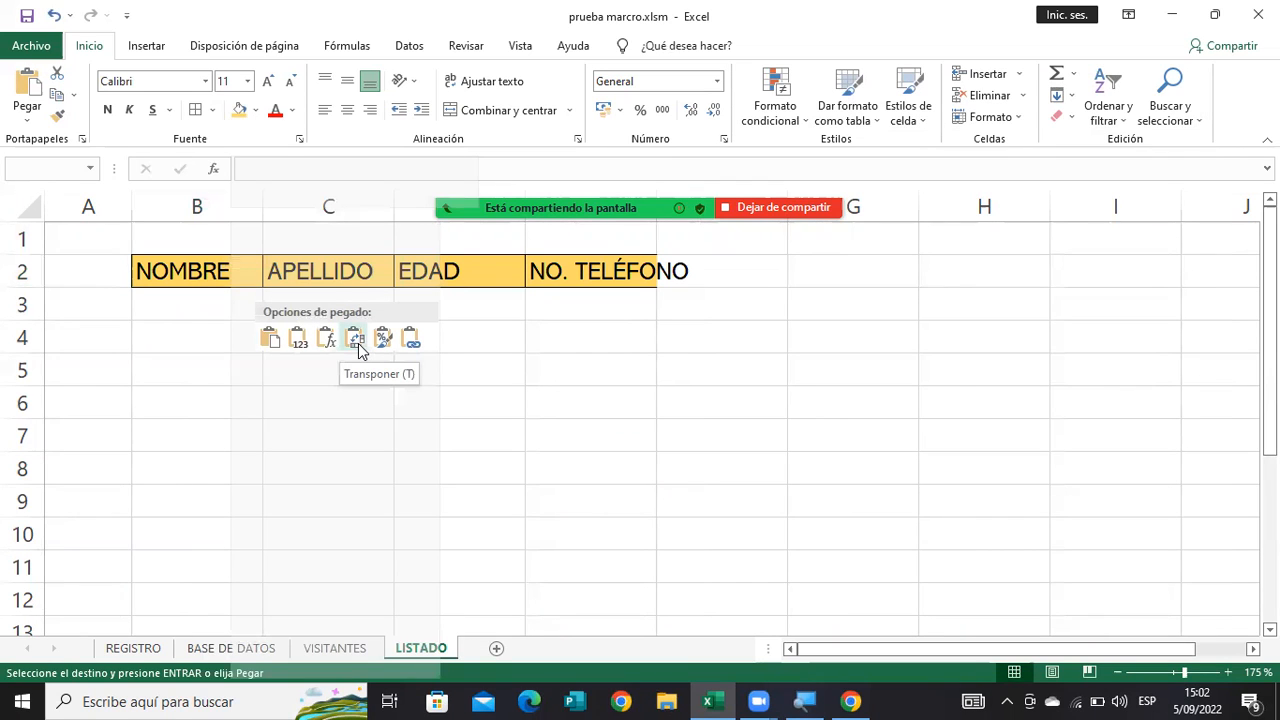
click(356, 341)
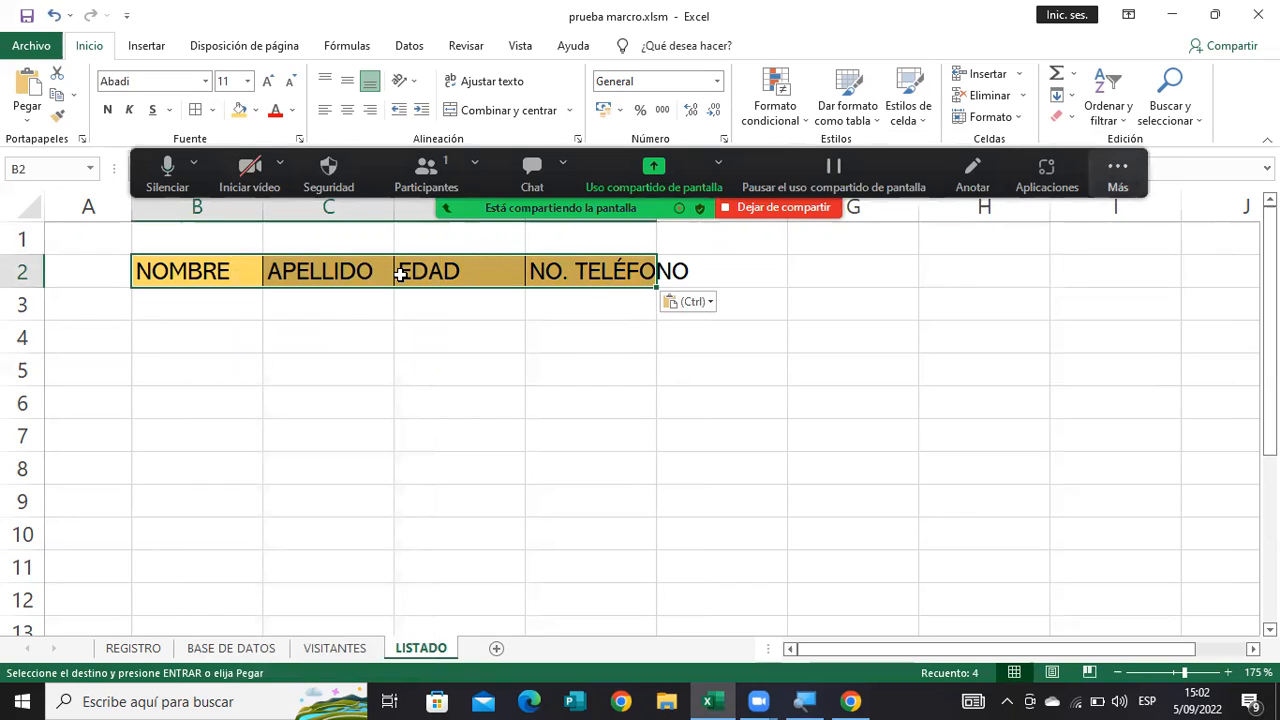
Fit column E to the NO. TELÉFONO heading and center the four headings in B2:E2 horizontally.
click(1118, 175)
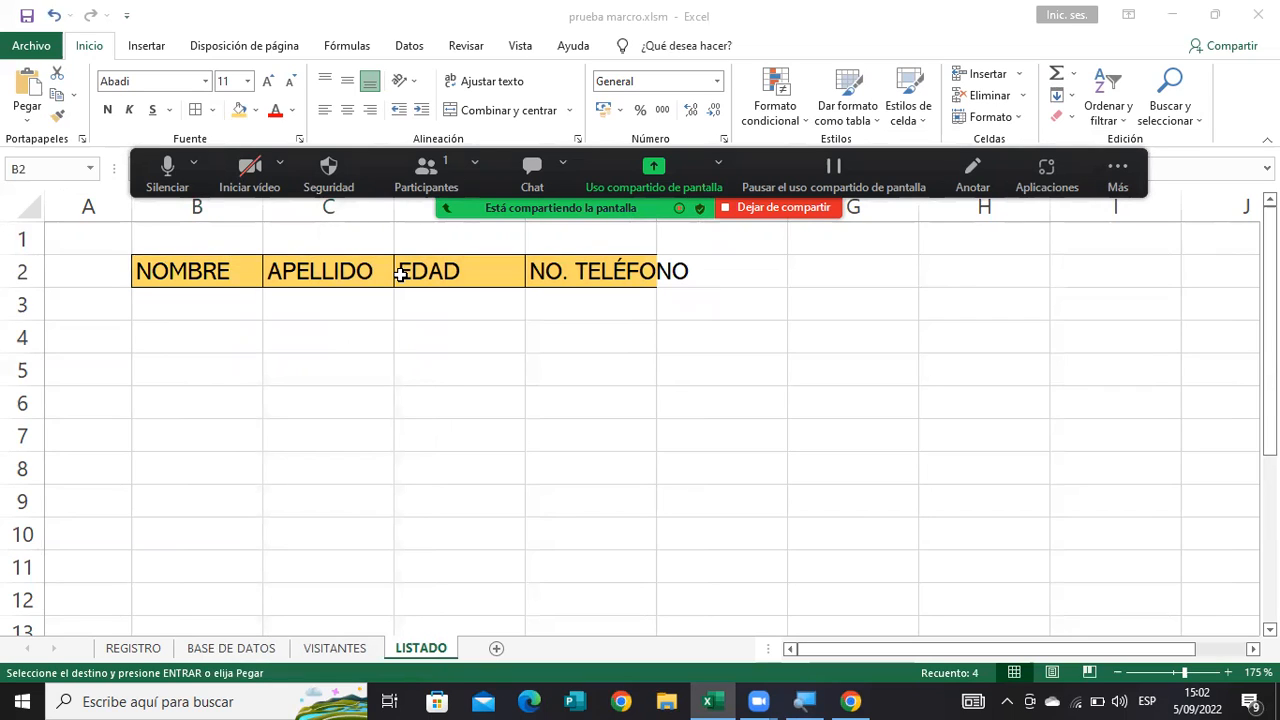
click(654, 201)
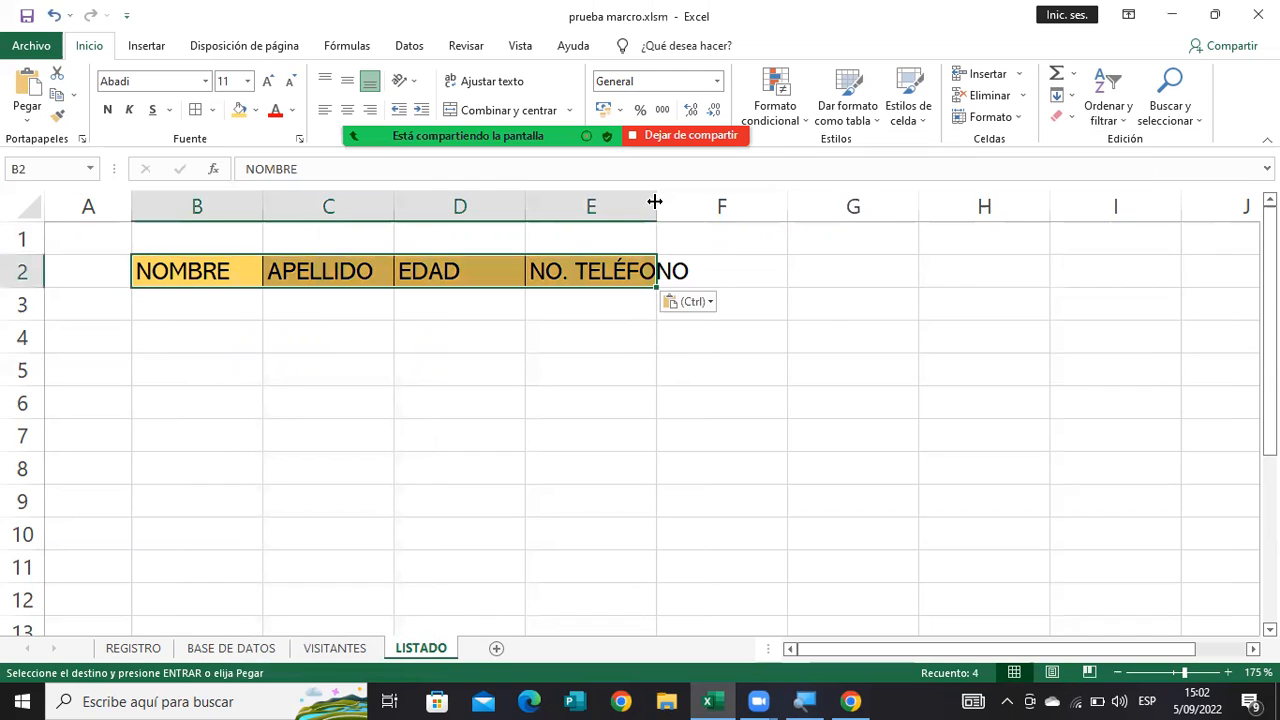
double_click(655, 200)
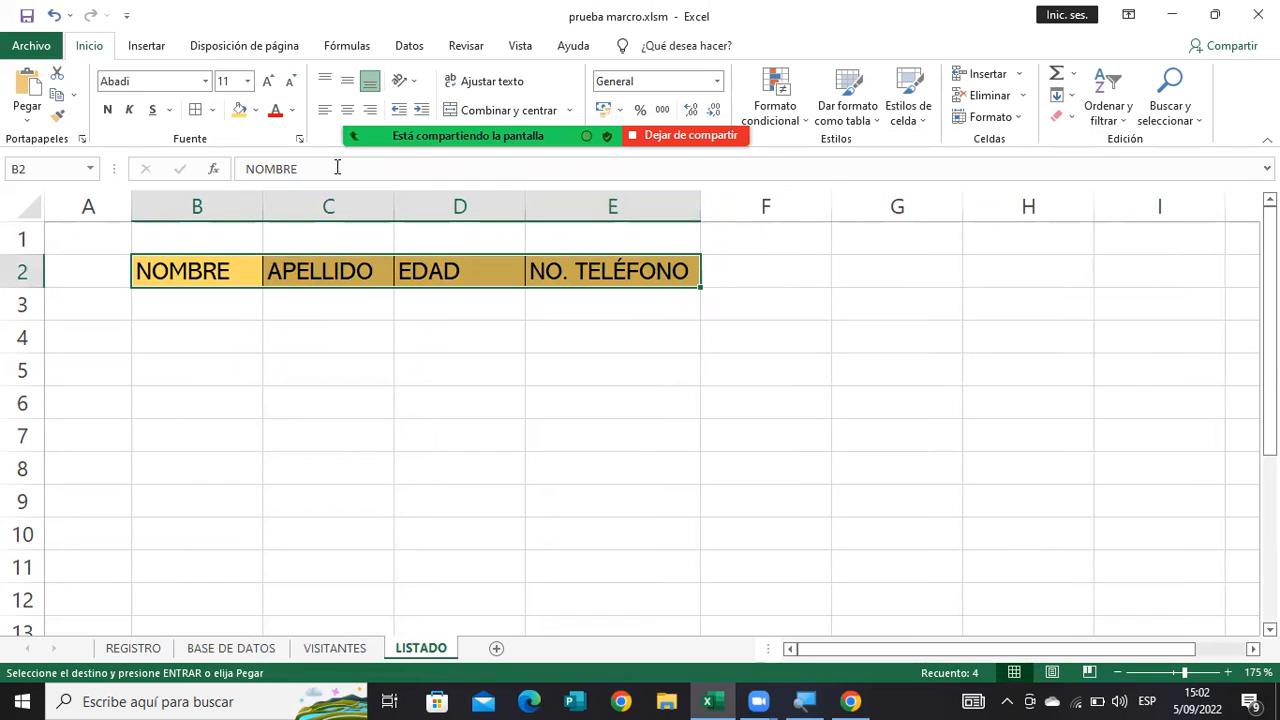
key(Escape)
click(347, 110)
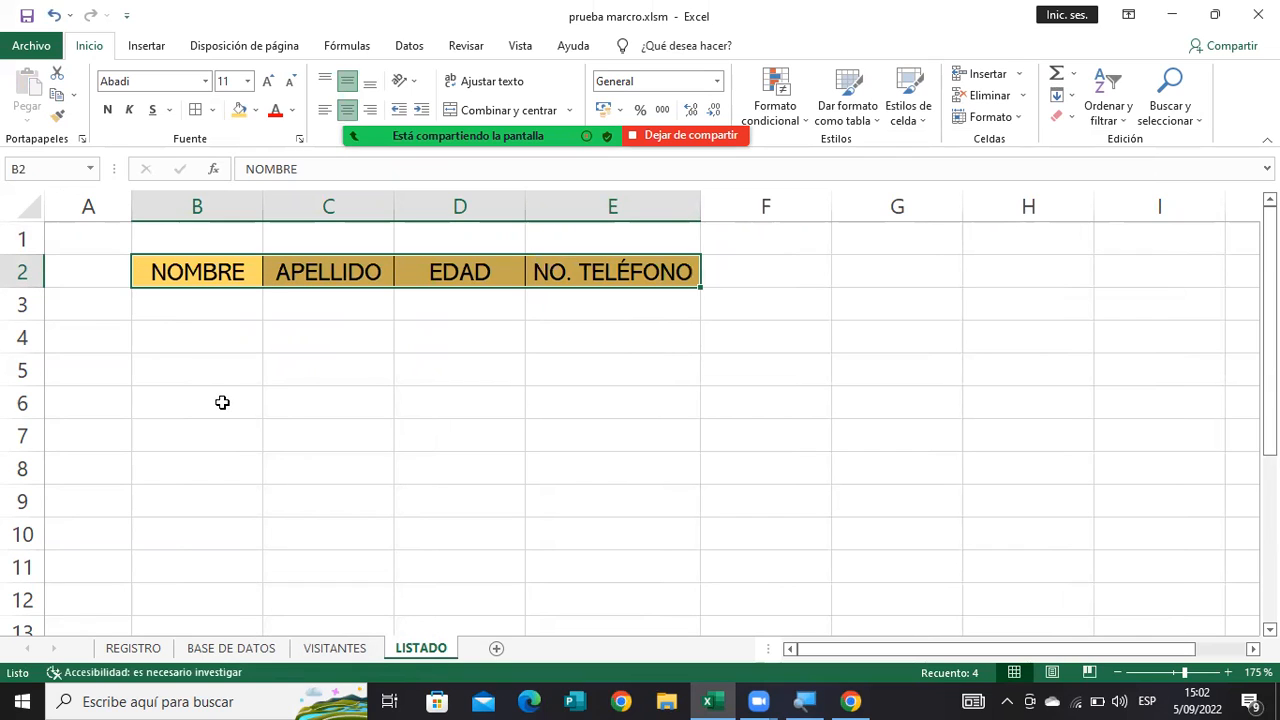
click(370, 365)
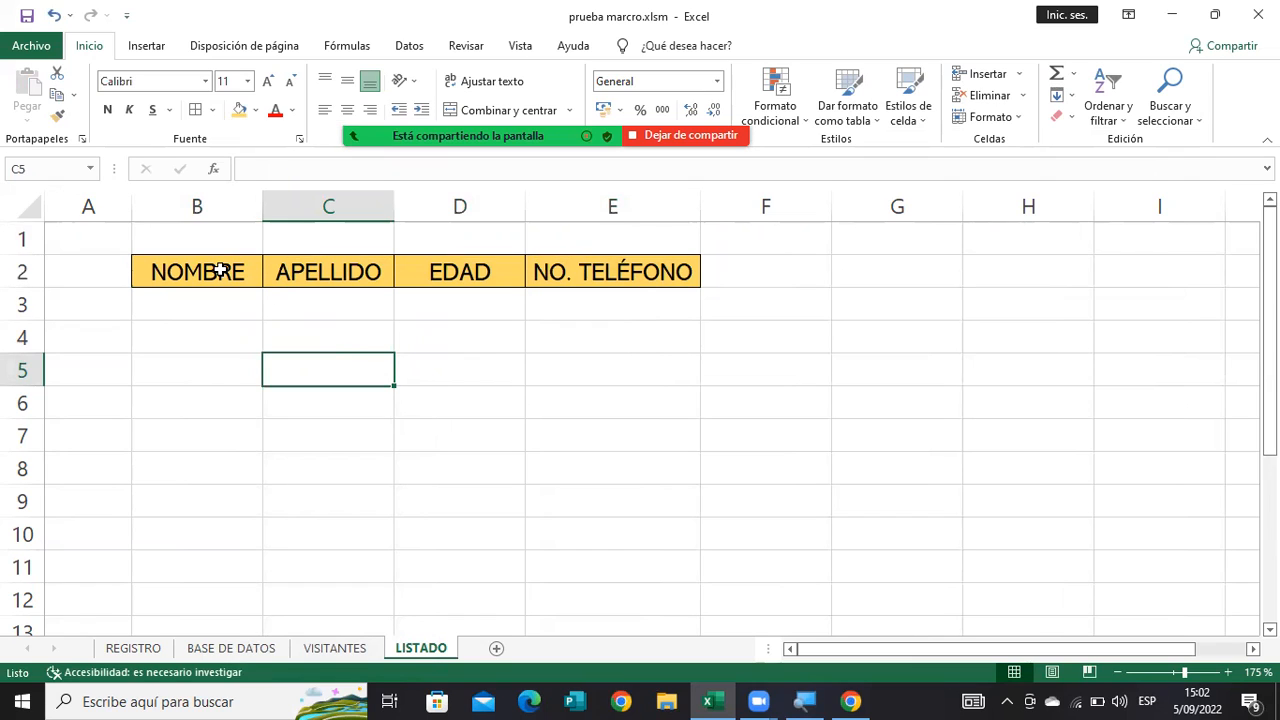
Compare the VISITANTES form with the LISTADO headings and return to an empty cell on the VISITANTES sheet.
click(348, 649)
click(520, 541)
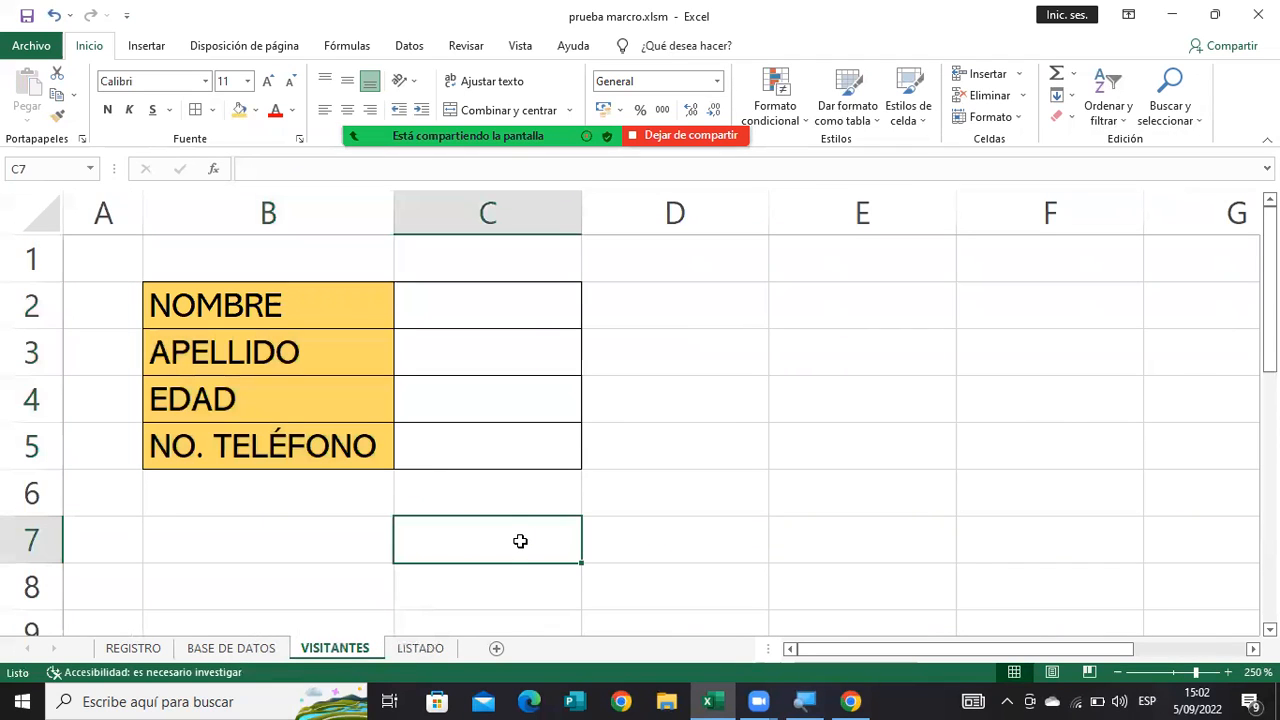
click(421, 648)
click(348, 649)
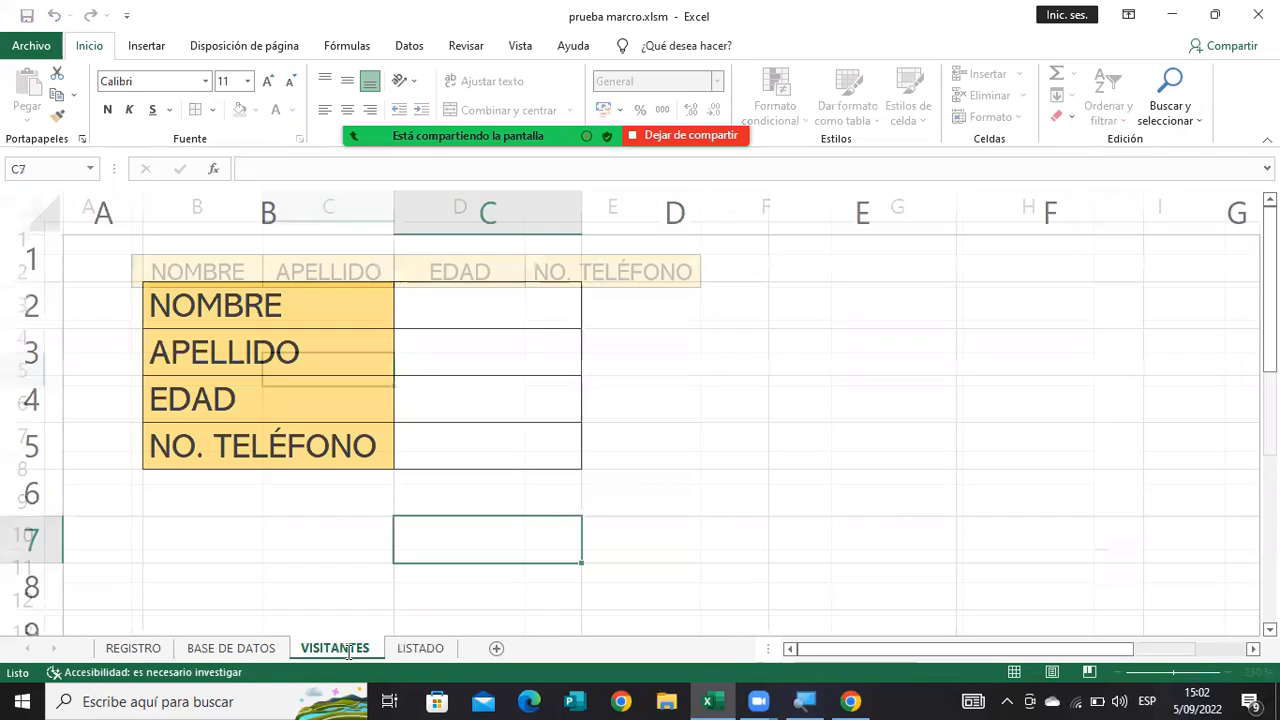
click(618, 504)
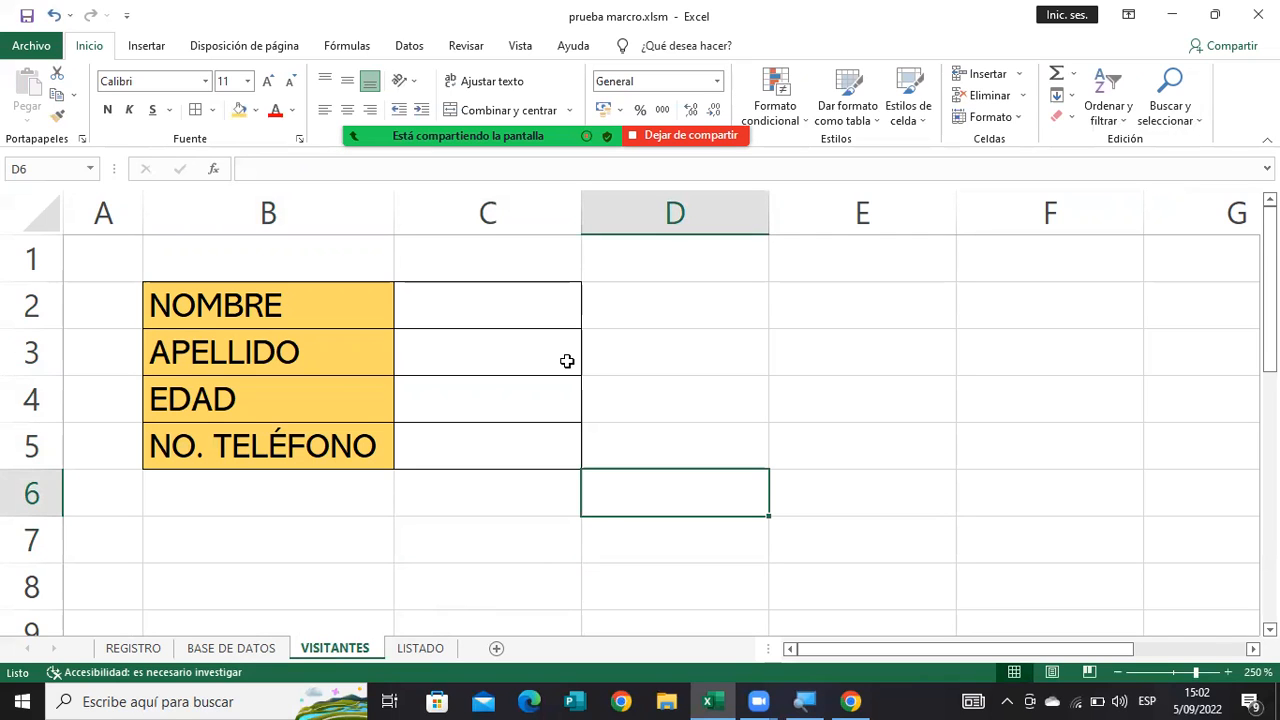
Start recording a macro named Visitantes stored in this workbook, without a shortcut key or description.
mouse_move(486, 70)
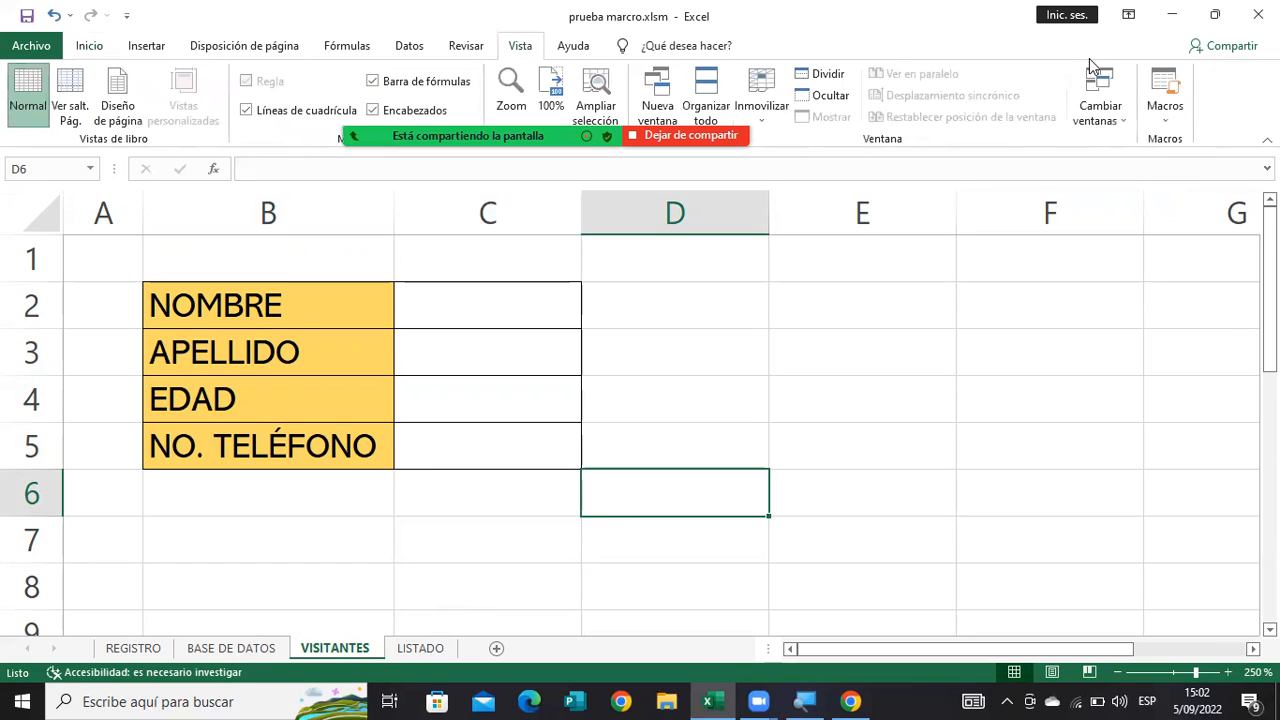
click(1166, 122)
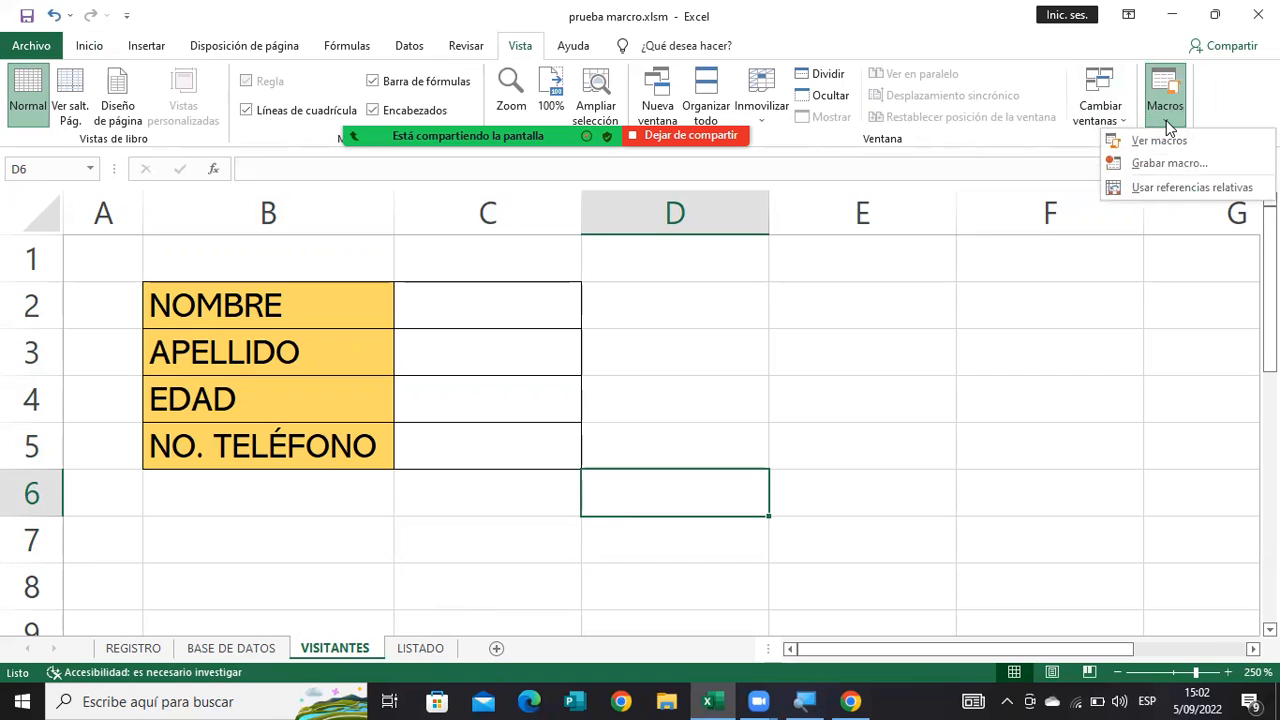
click(1151, 165)
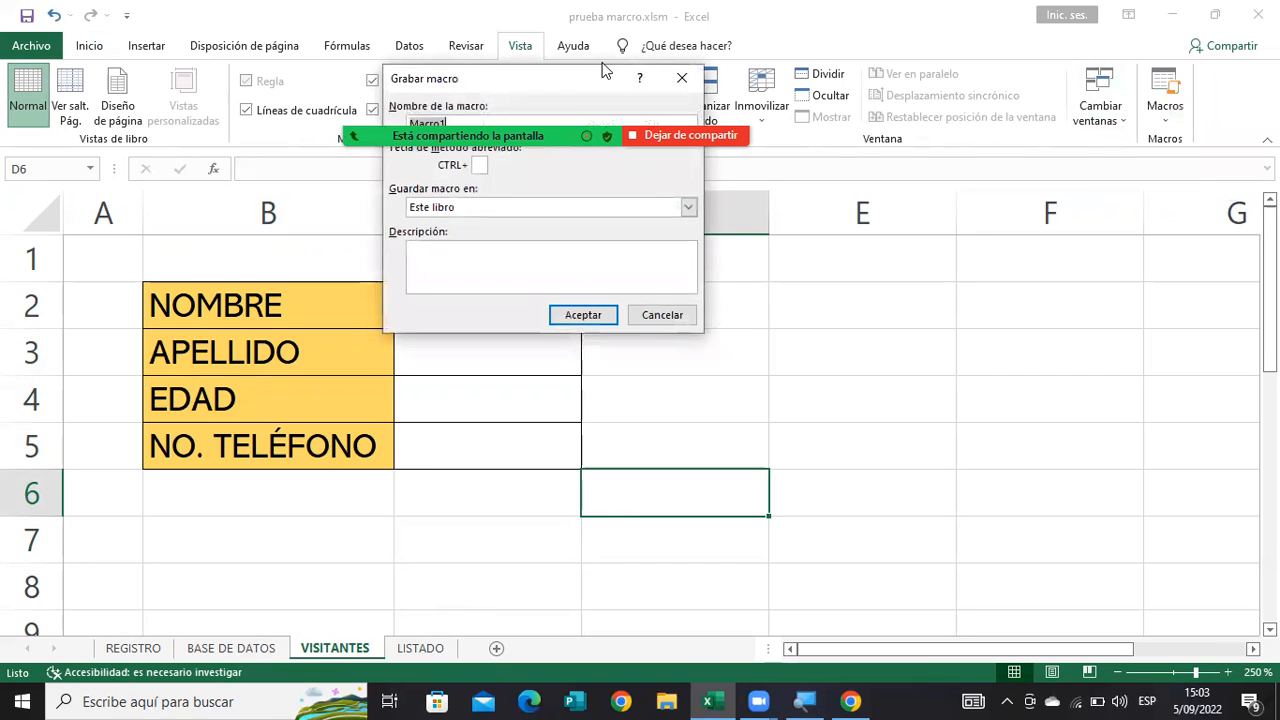
drag(603, 68, 799, 233)
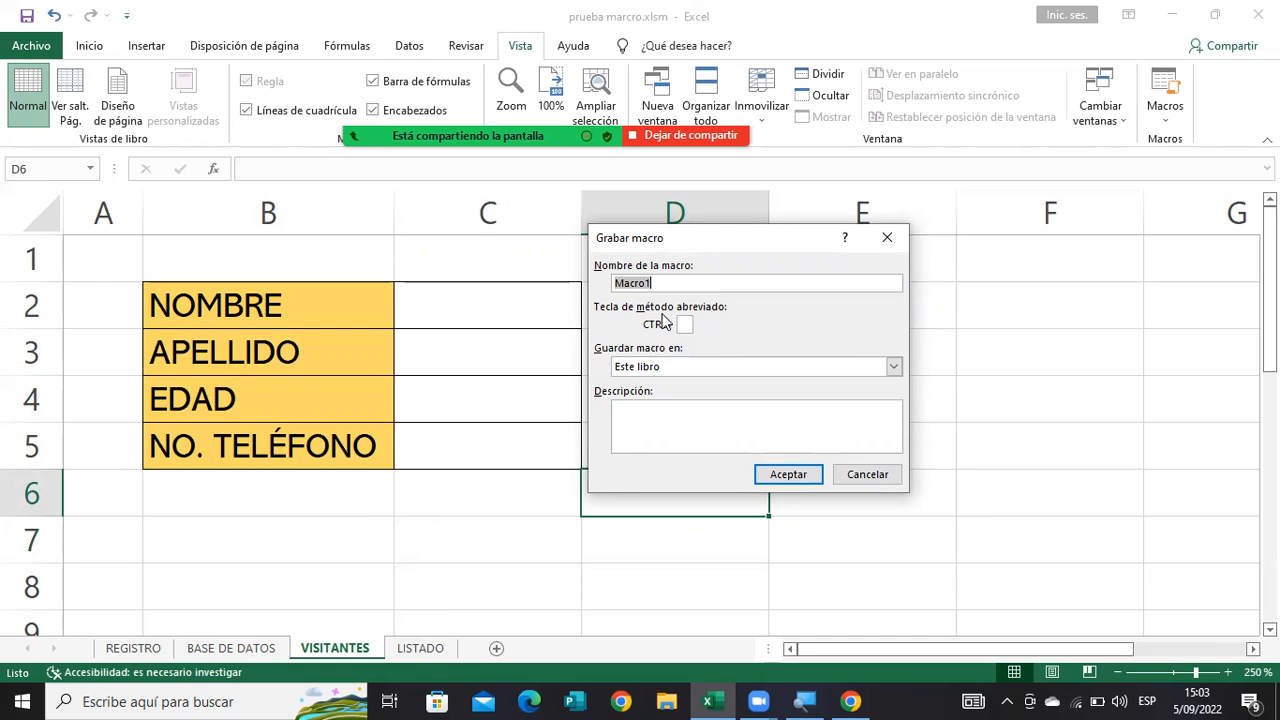
click(686, 325)
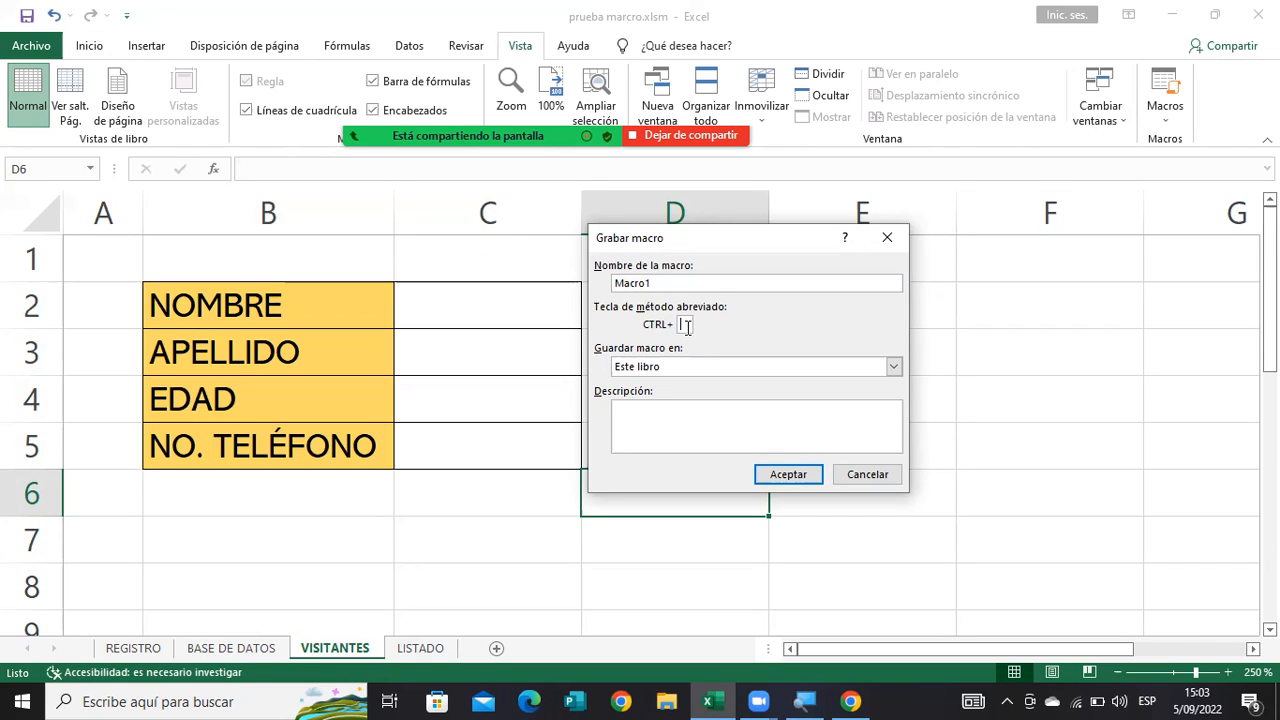
click(648, 410)
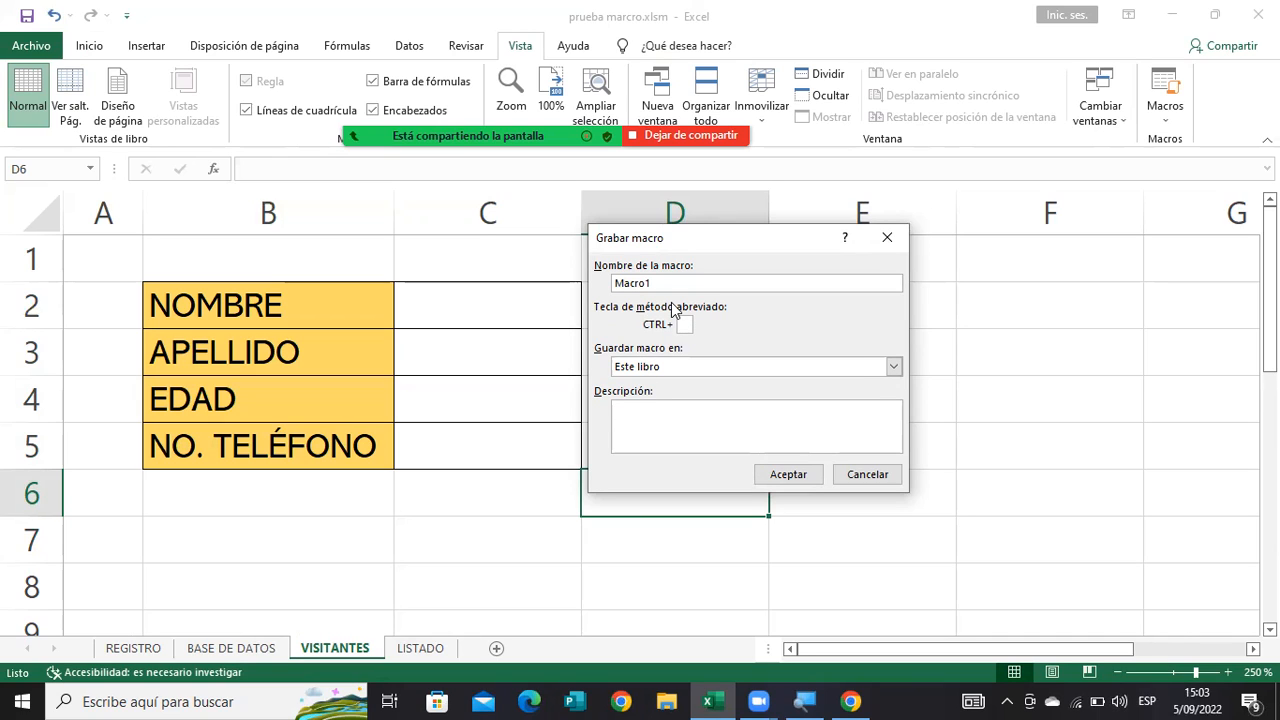
click(663, 282)
key(BackSpace)
key(BackSpace)
key(BackSpace)
key(BackSpace)
key(BackSpace)
key(BackSpace)
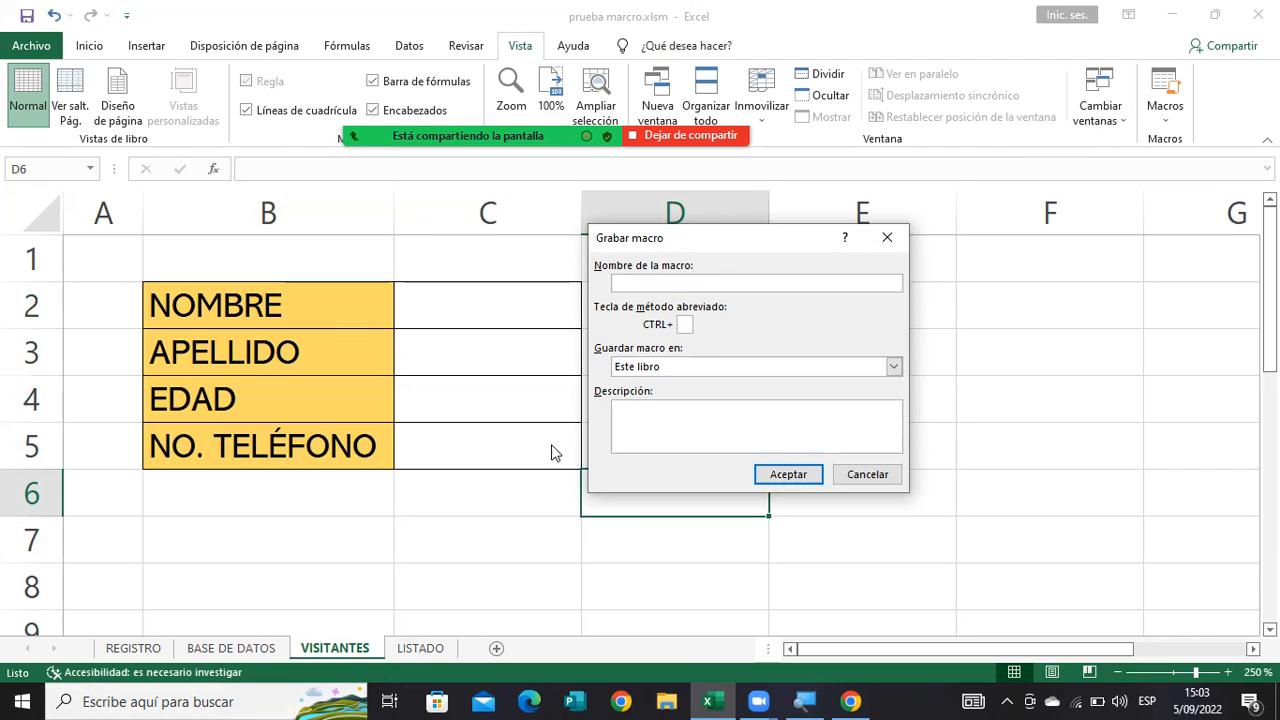
text(Visitantes)
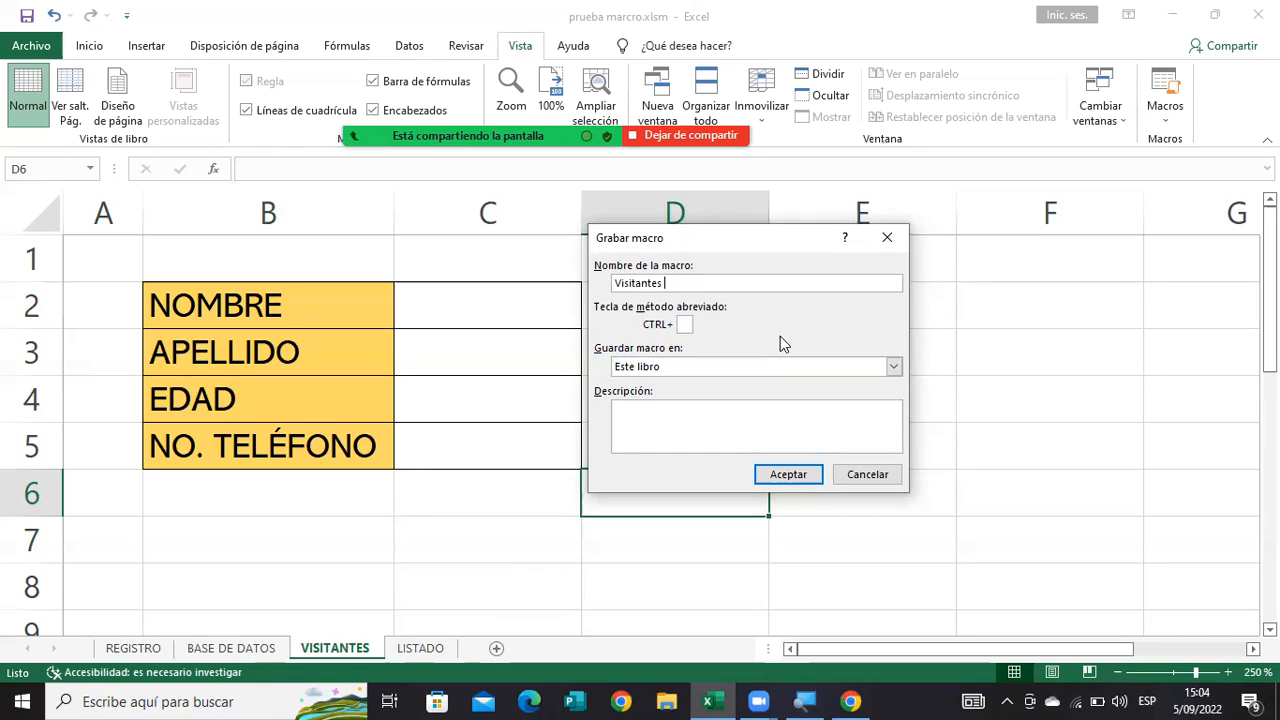
key(BackSpace)
click(776, 474)
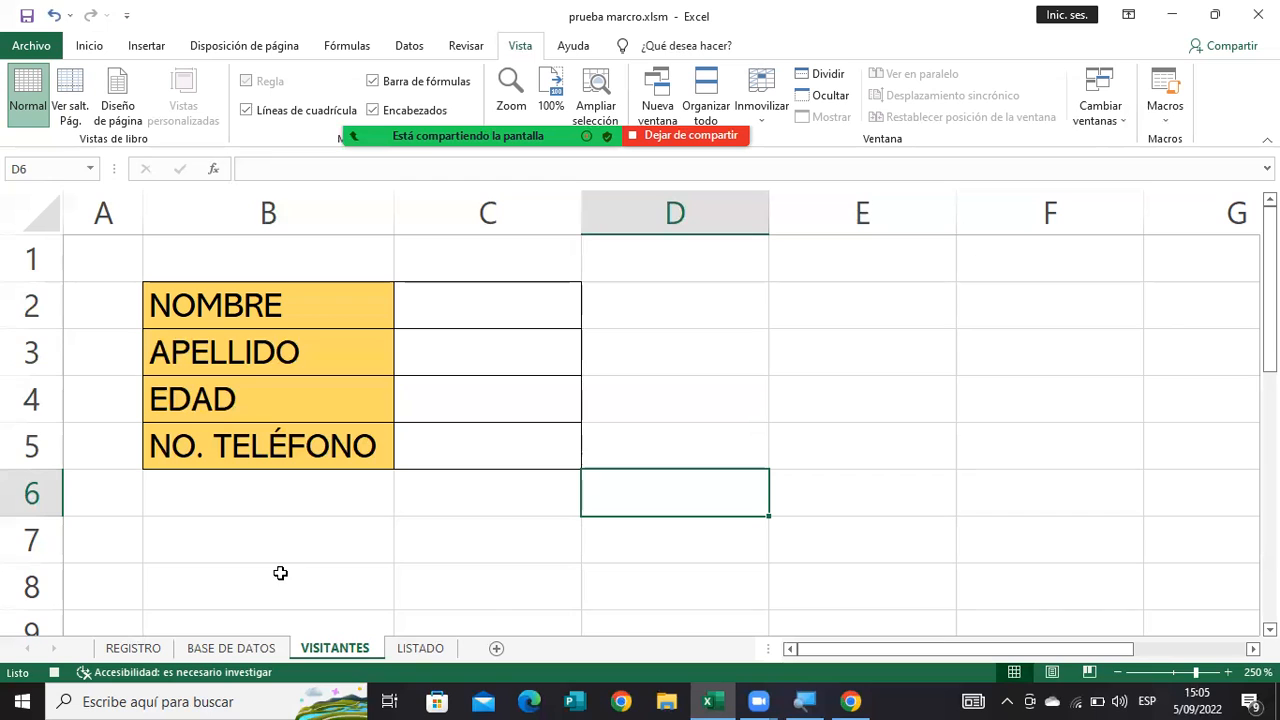
Insert a new row at row 3 of LISTADO, directly below the headings, and deselect it.
click(420, 648)
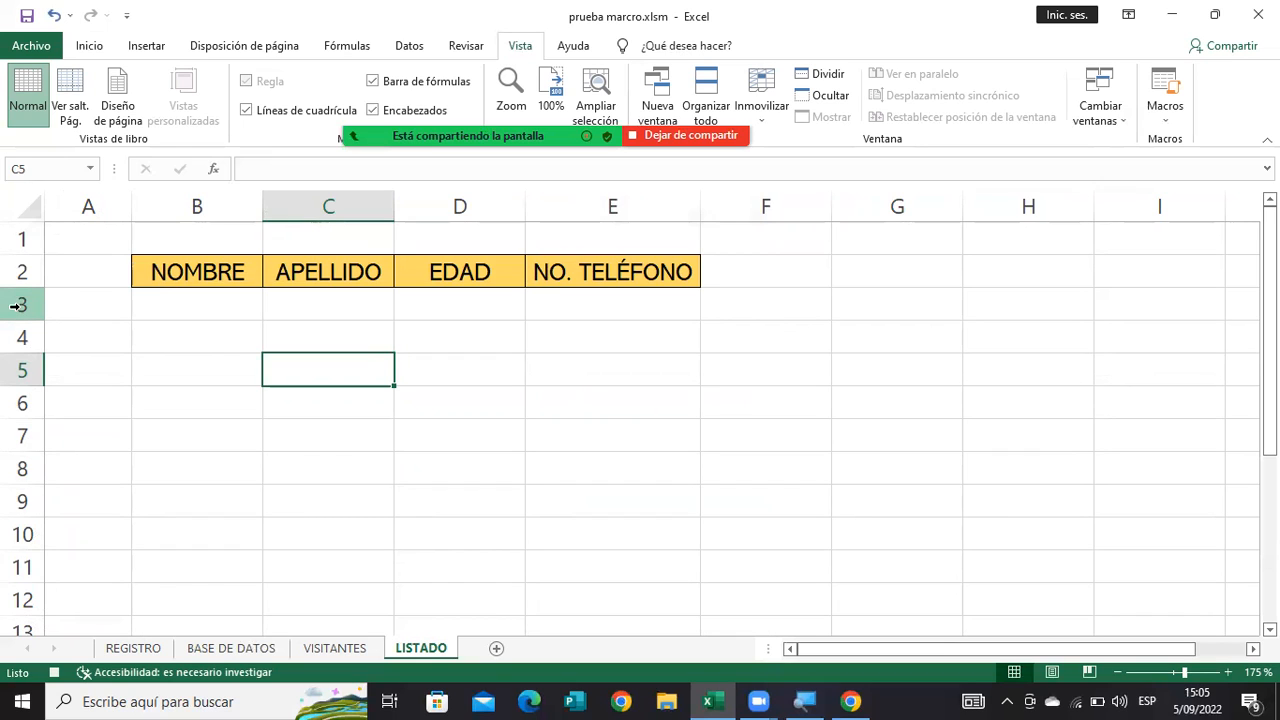
right_click(15, 306)
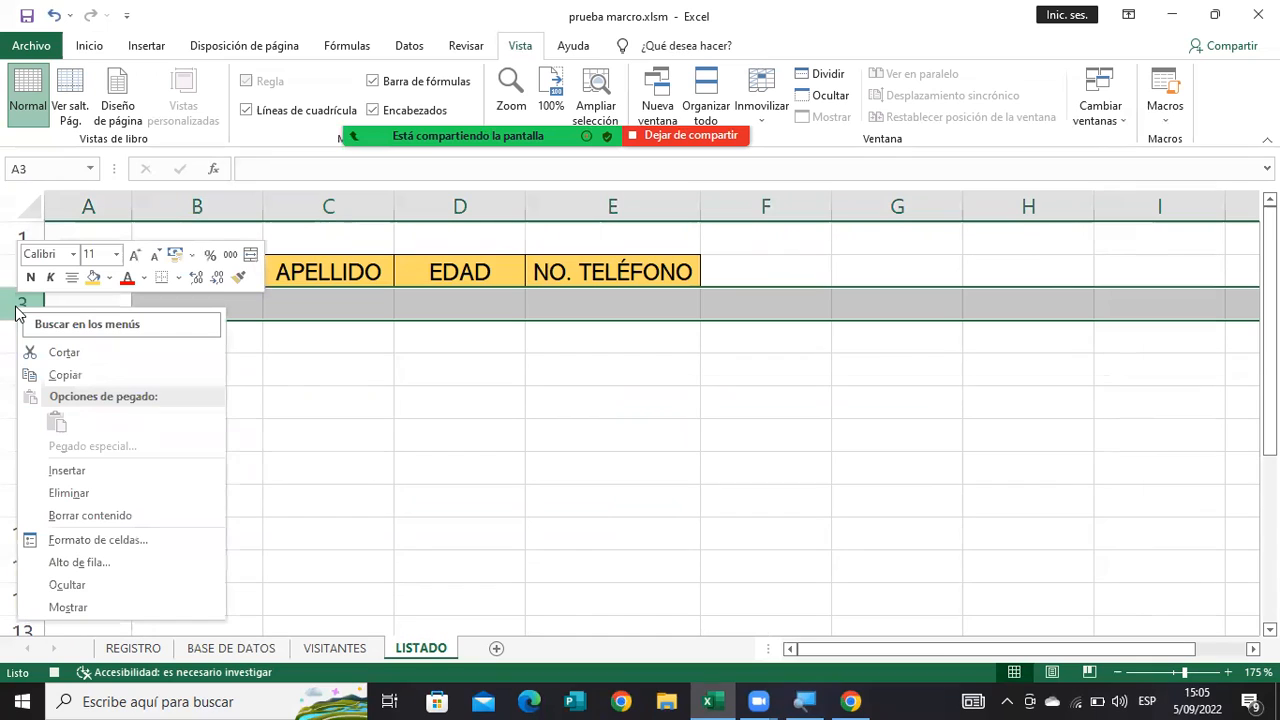
click(70, 471)
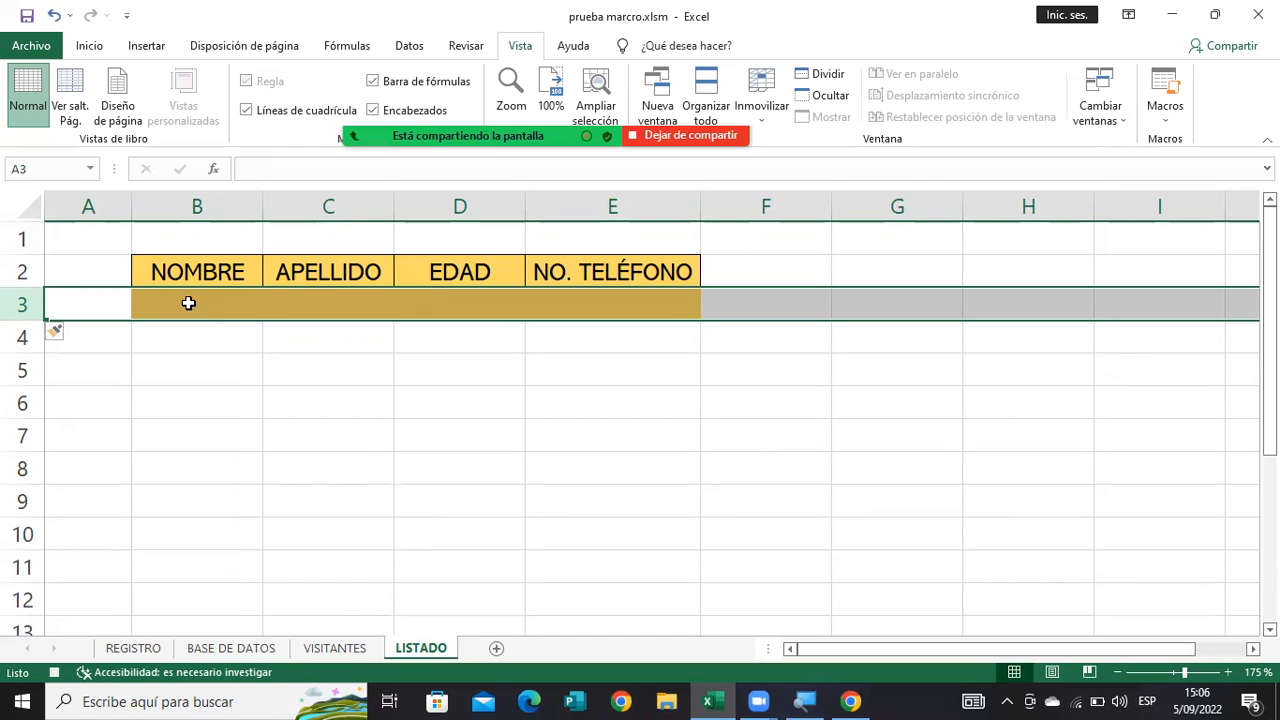
click(323, 402)
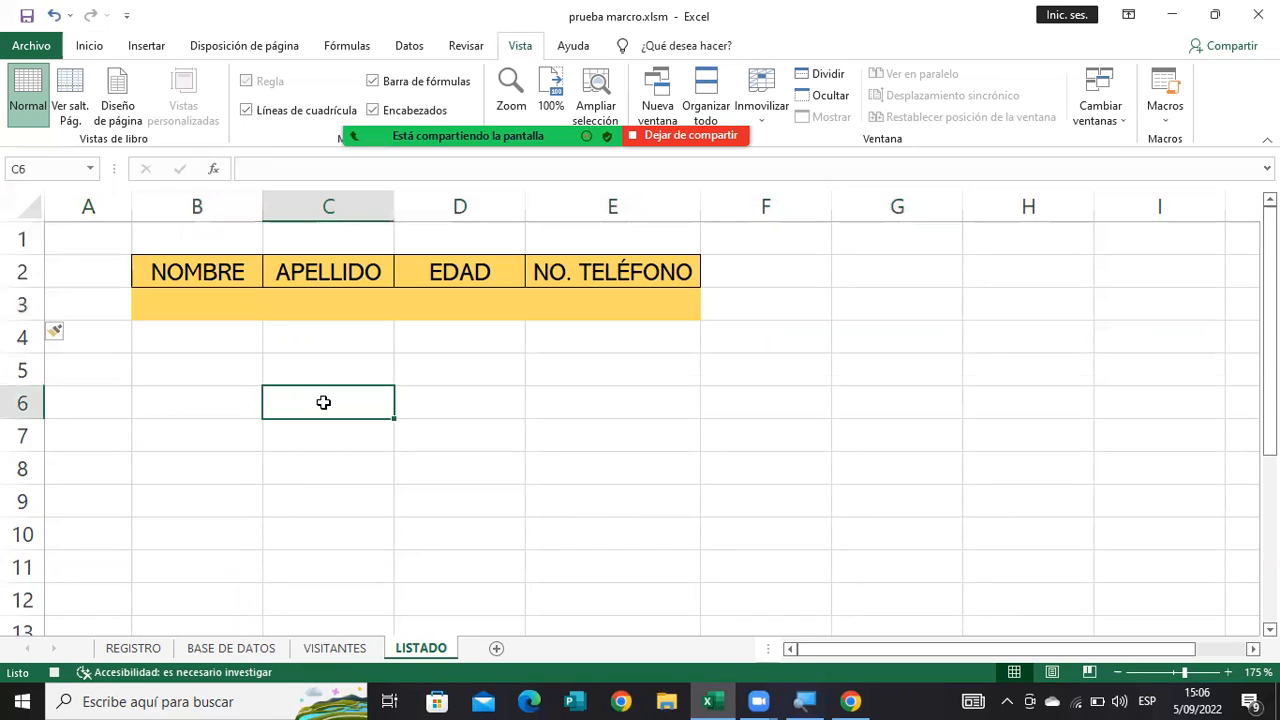
Copy the empty entry cells C2:C5 of VISITANTES and paste them transposed into LISTADO starting at B3.
click(334, 649)
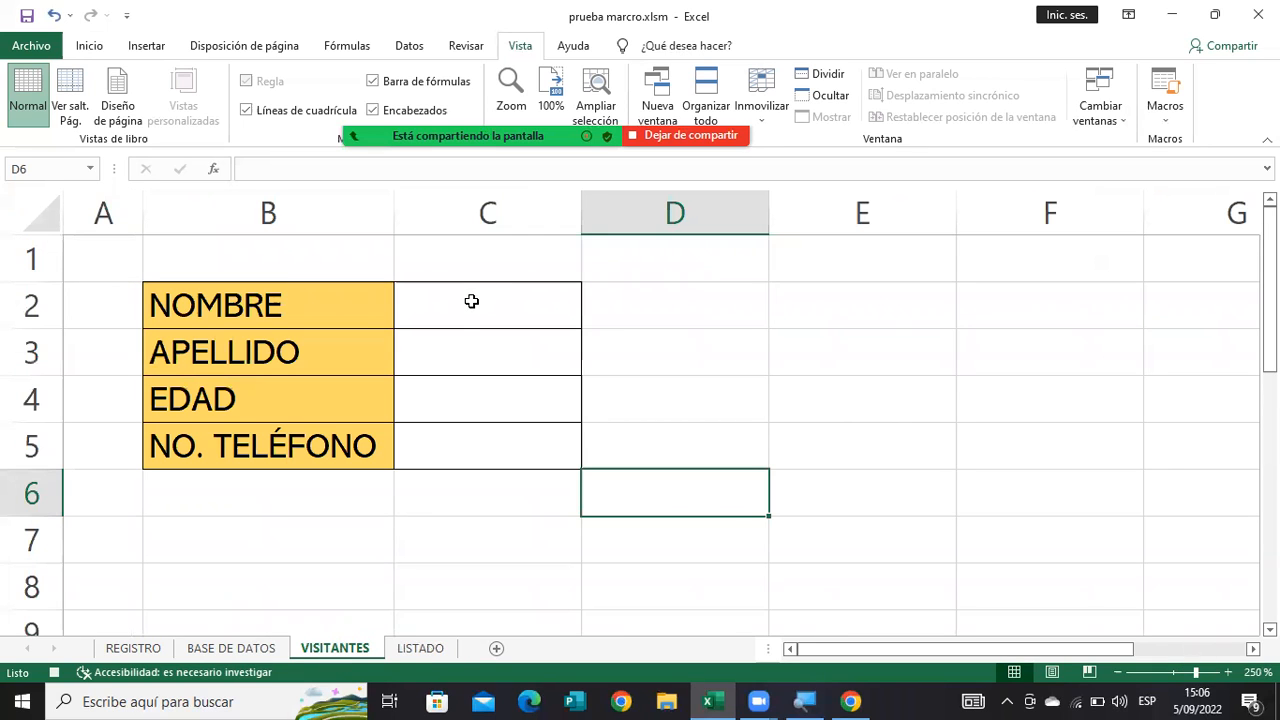
drag(471, 301, 467, 438)
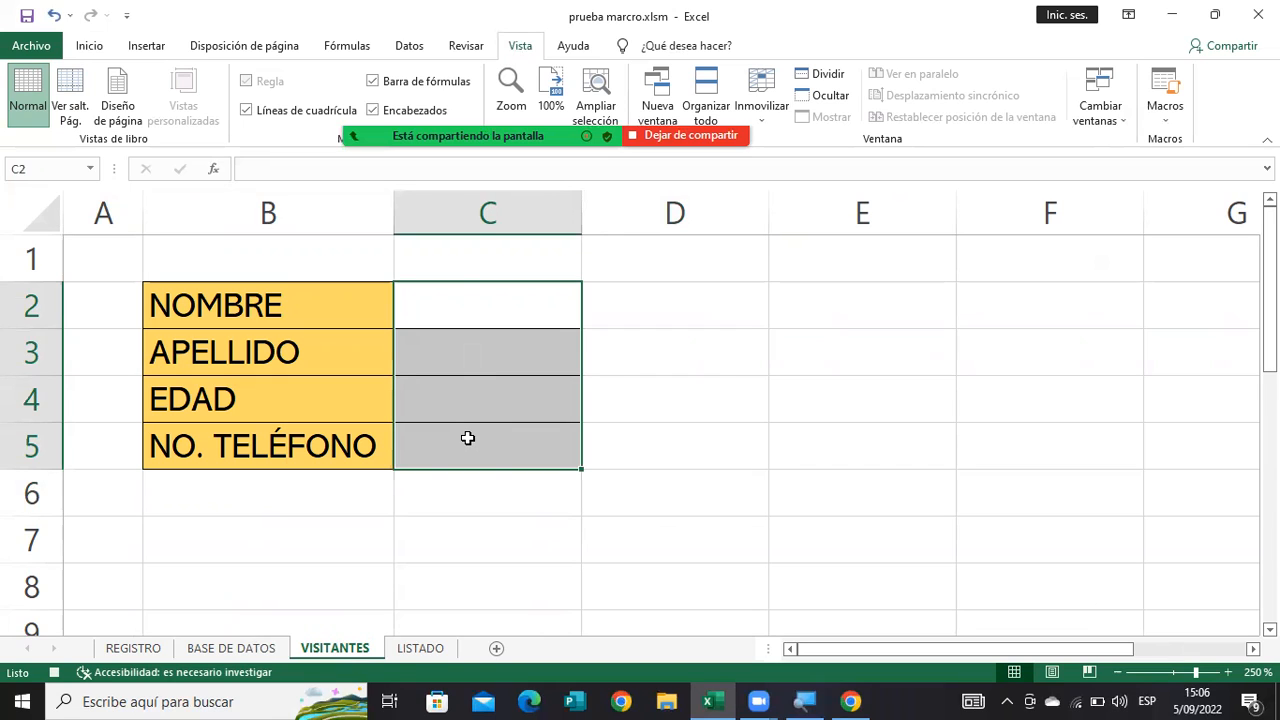
key(ctrl+c)
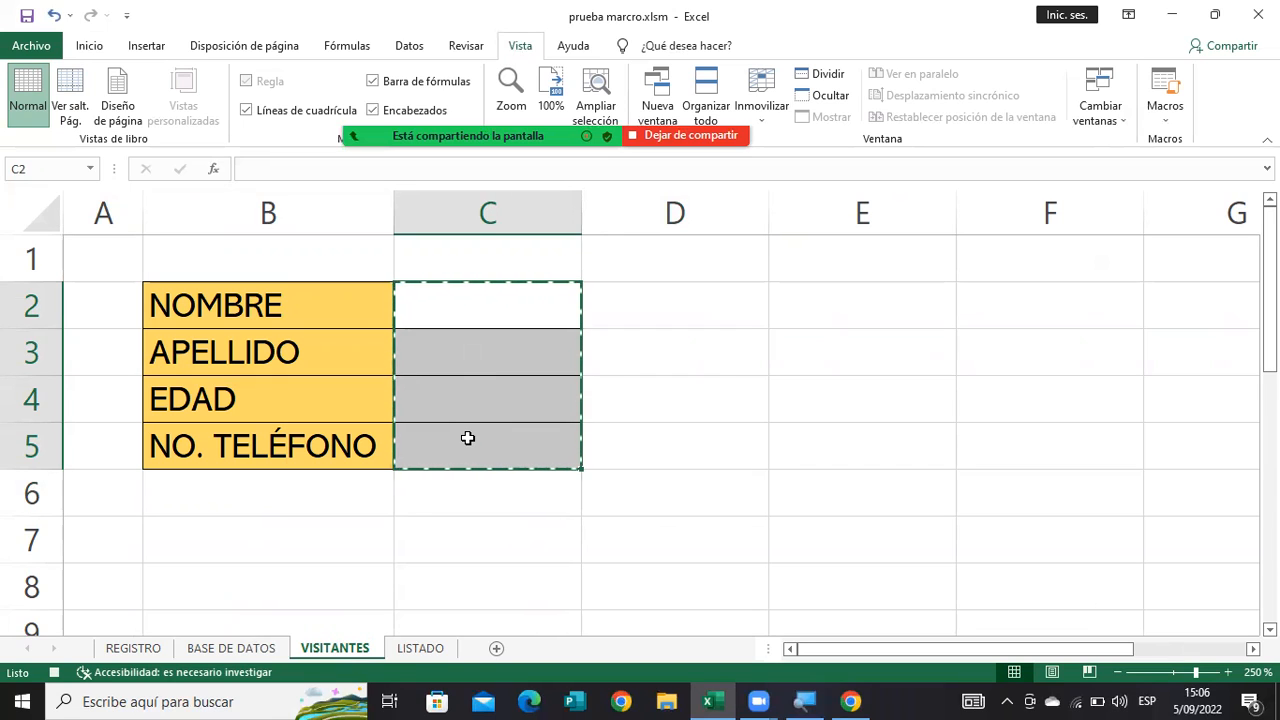
click(418, 648)
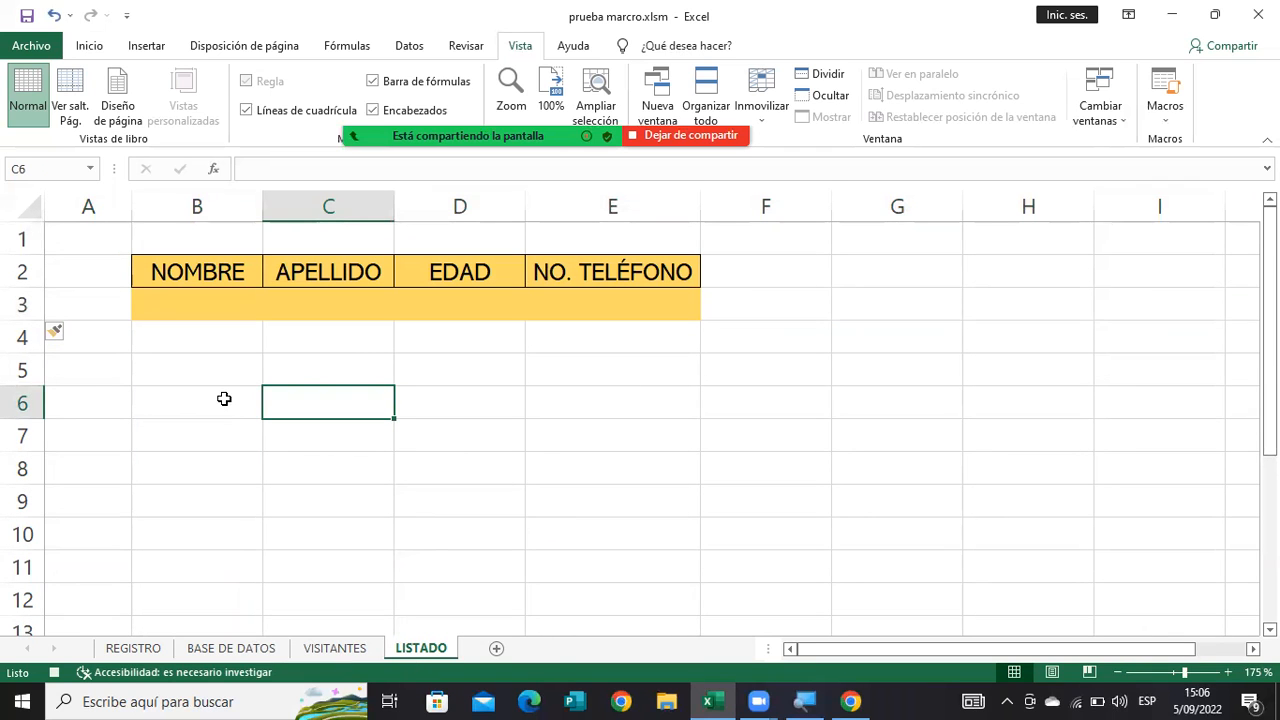
click(203, 300)
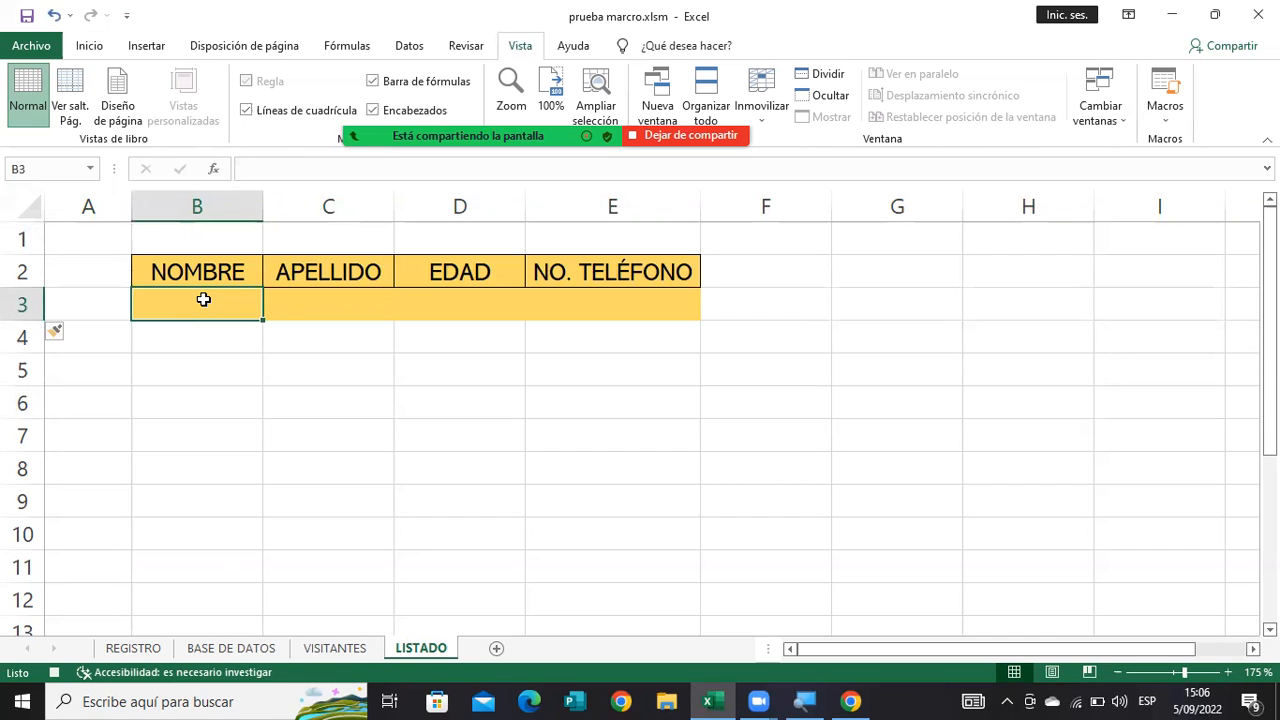
right_click(203, 299)
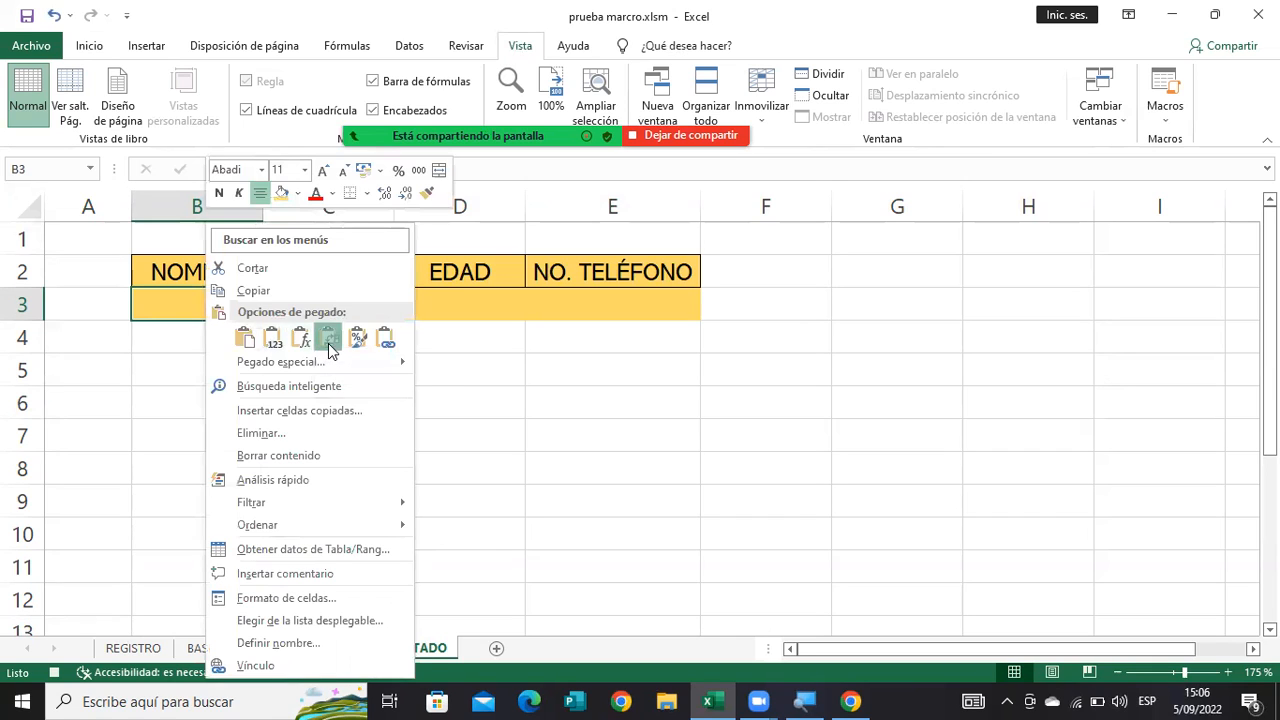
click(329, 339)
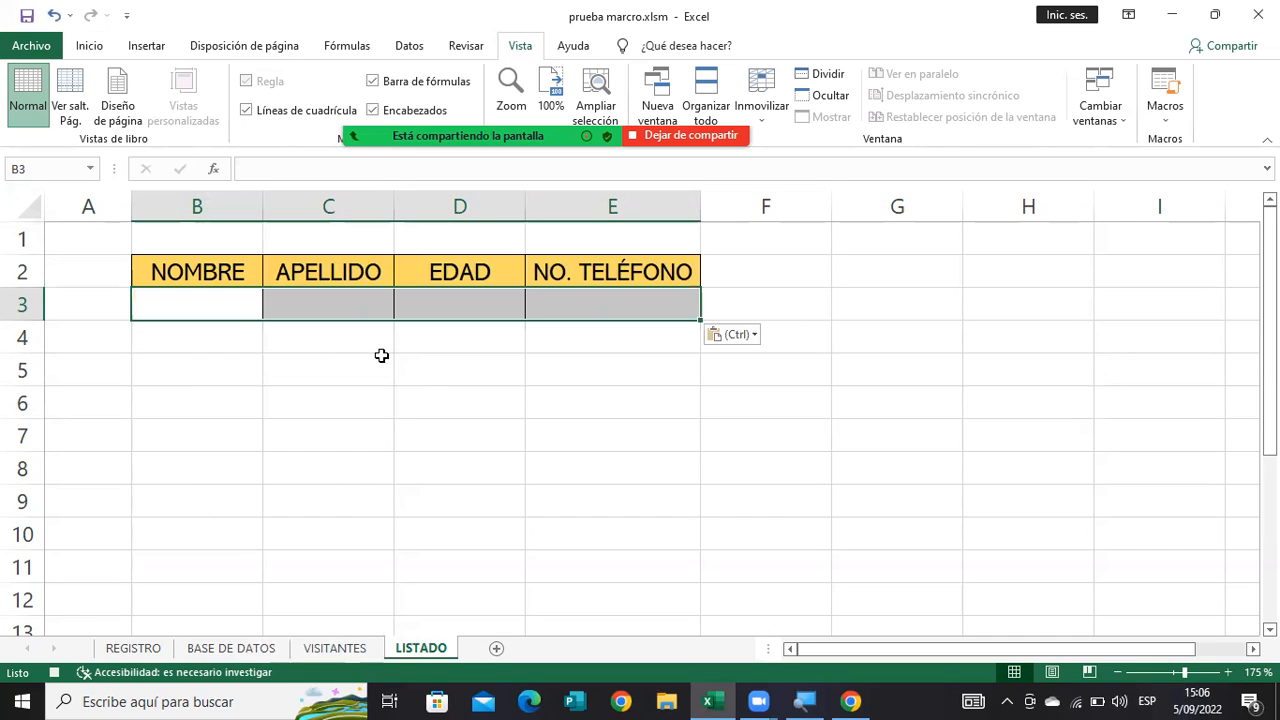
click(466, 390)
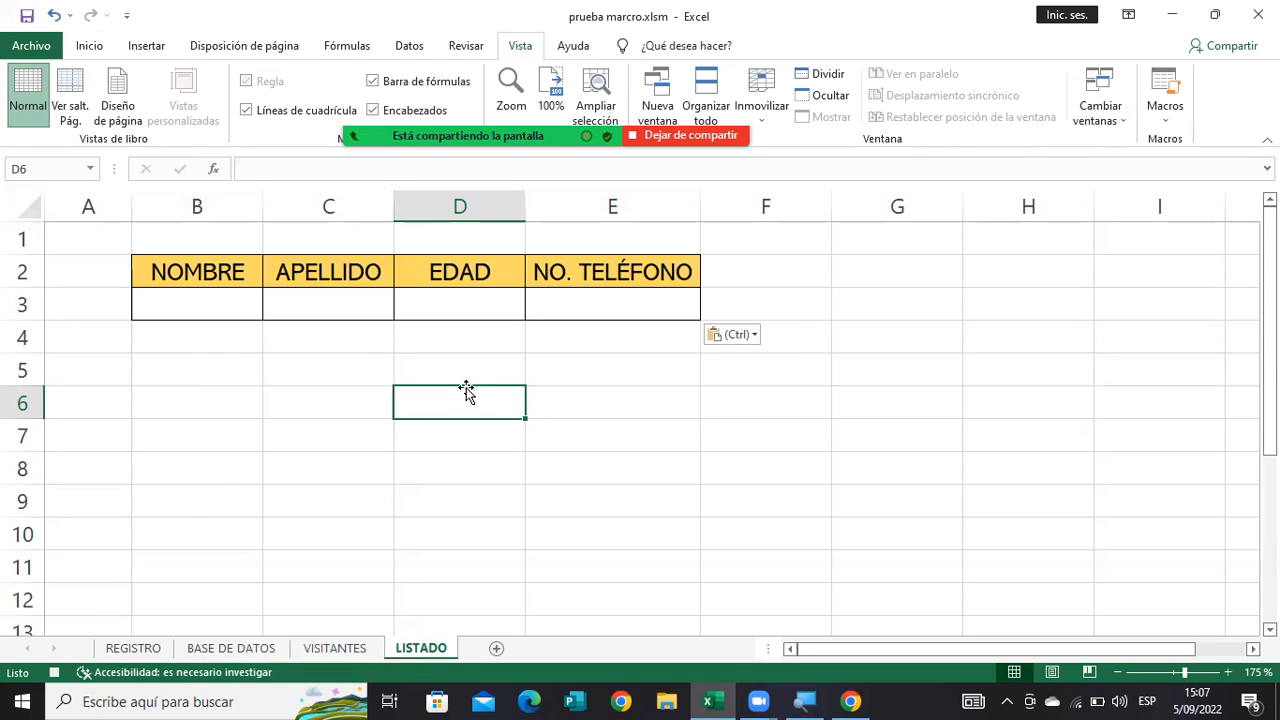
Return to the VISITANTES sheet, clear the copy selection and stop recording the macro.
click(319, 649)
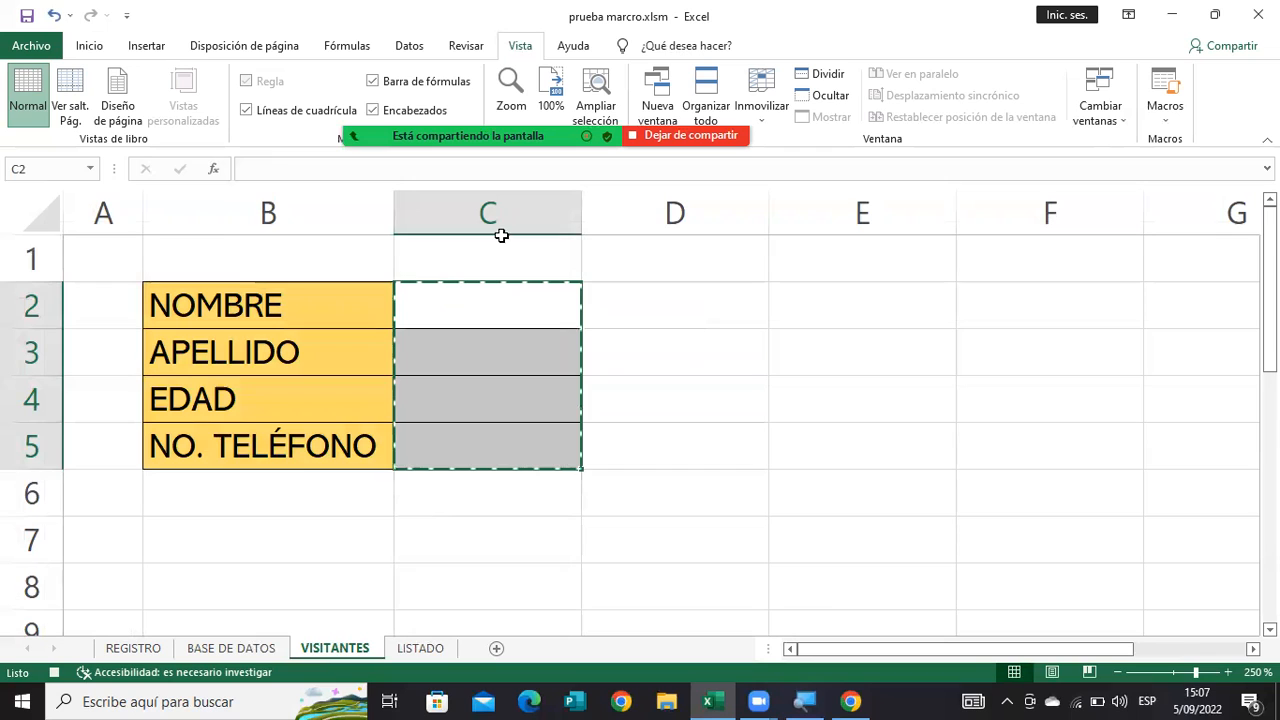
click(715, 543)
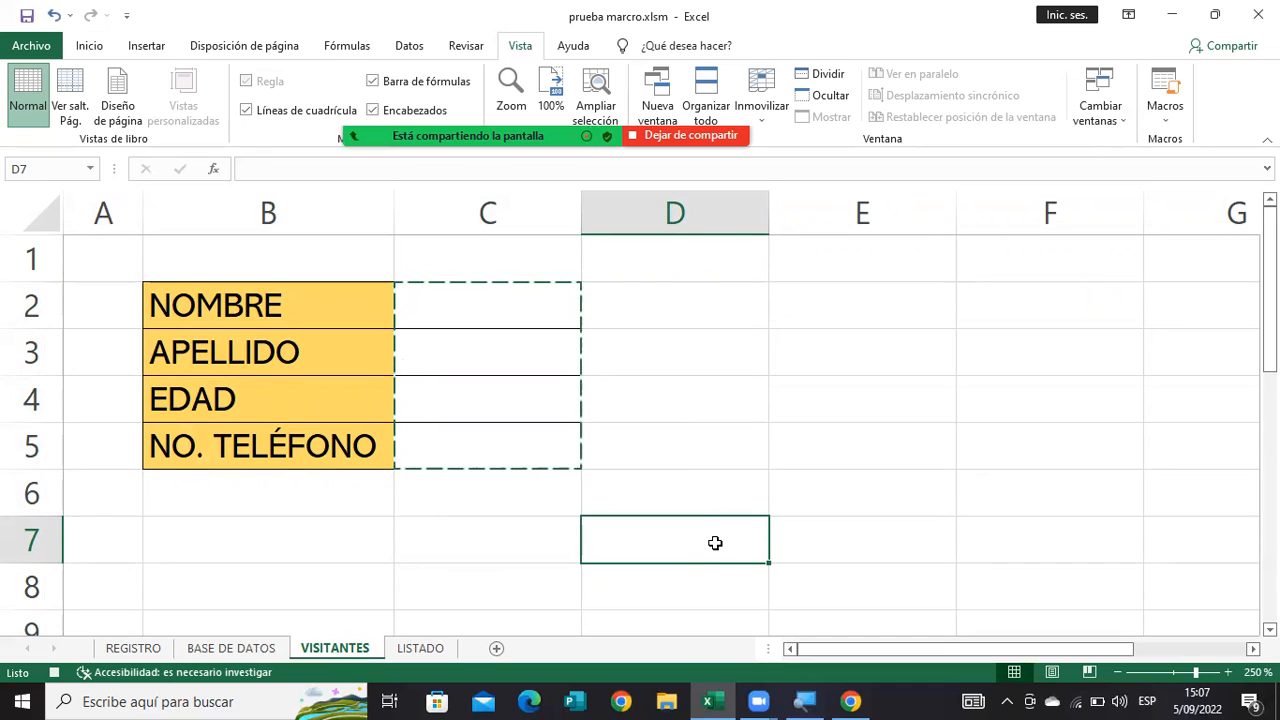
key(Escape)
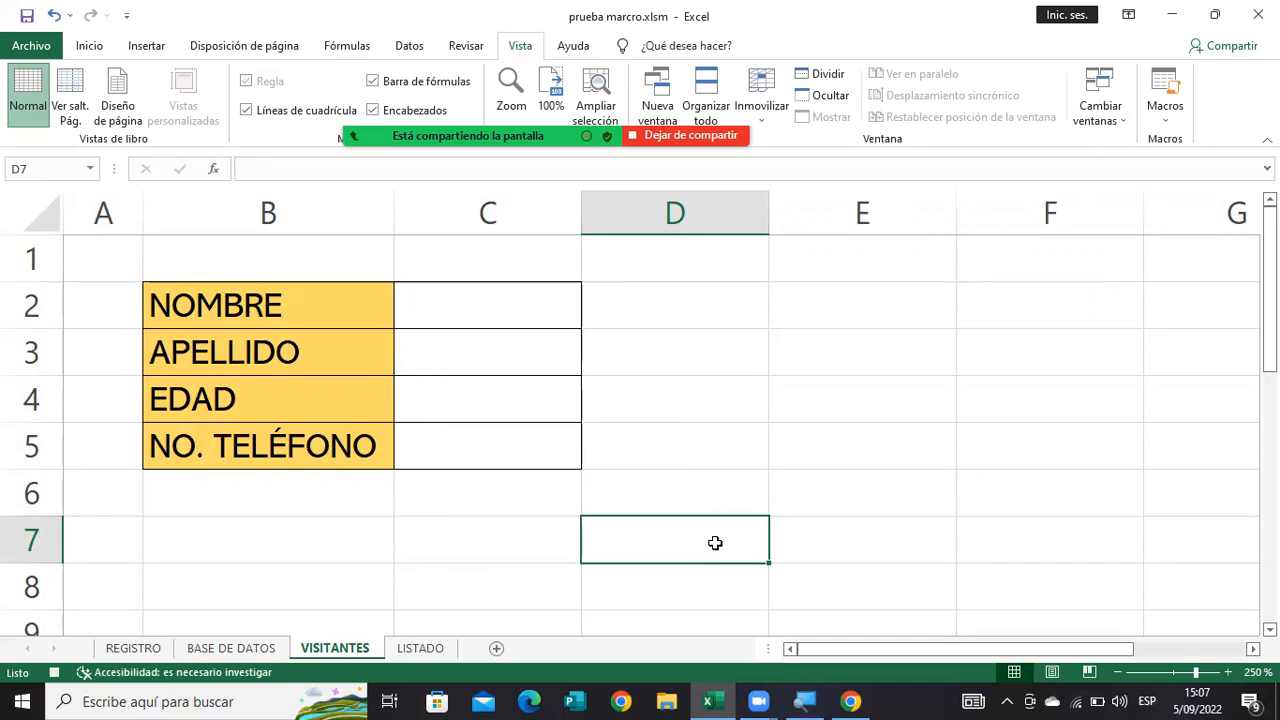
click(1166, 112)
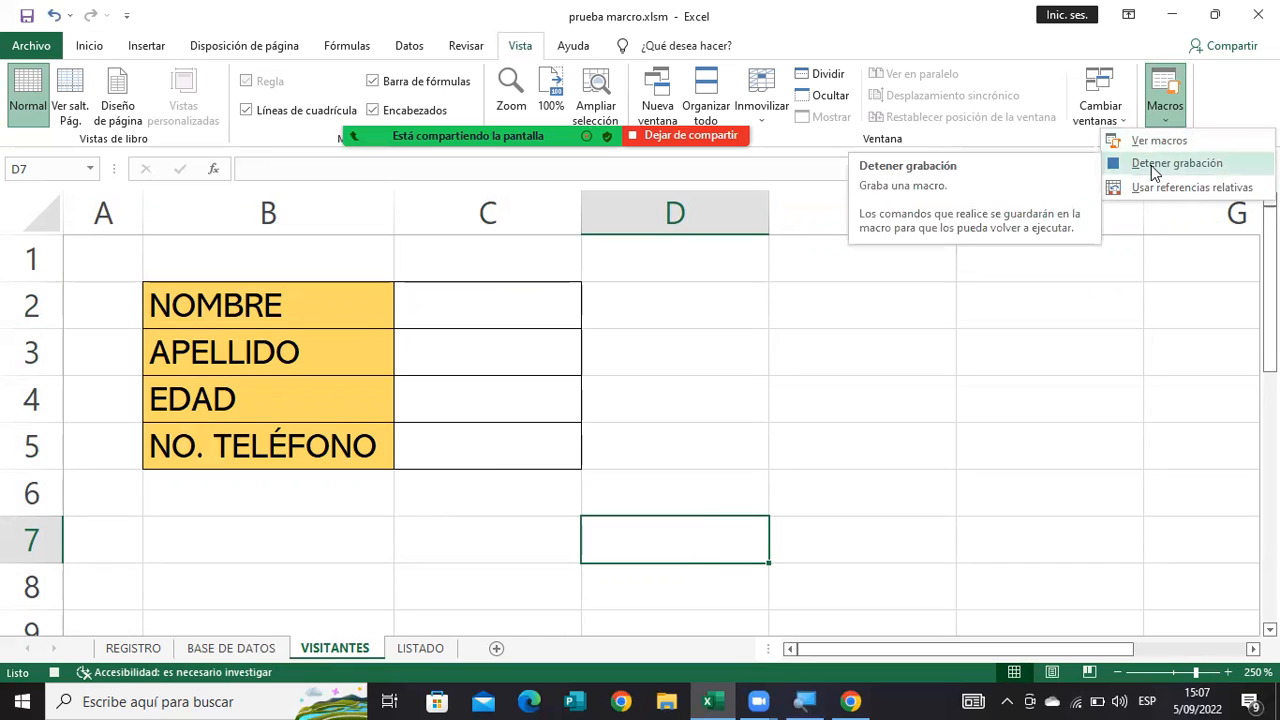
click(1155, 168)
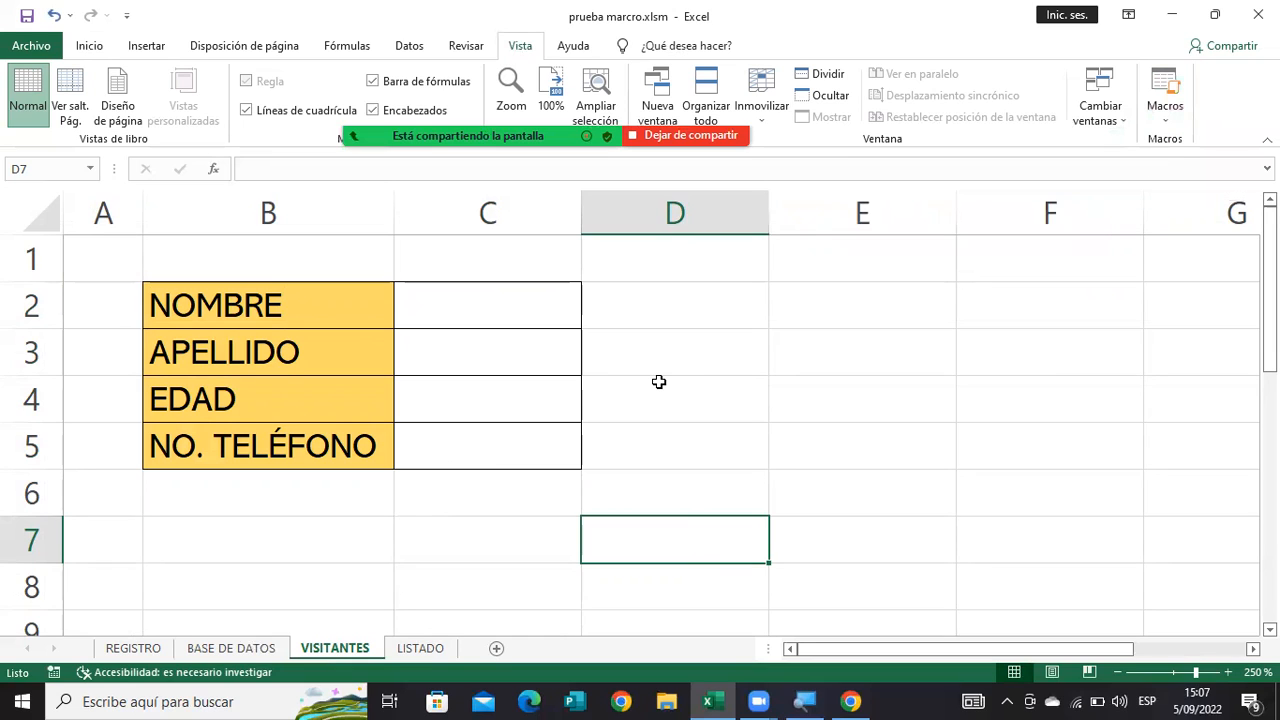
click(666, 326)
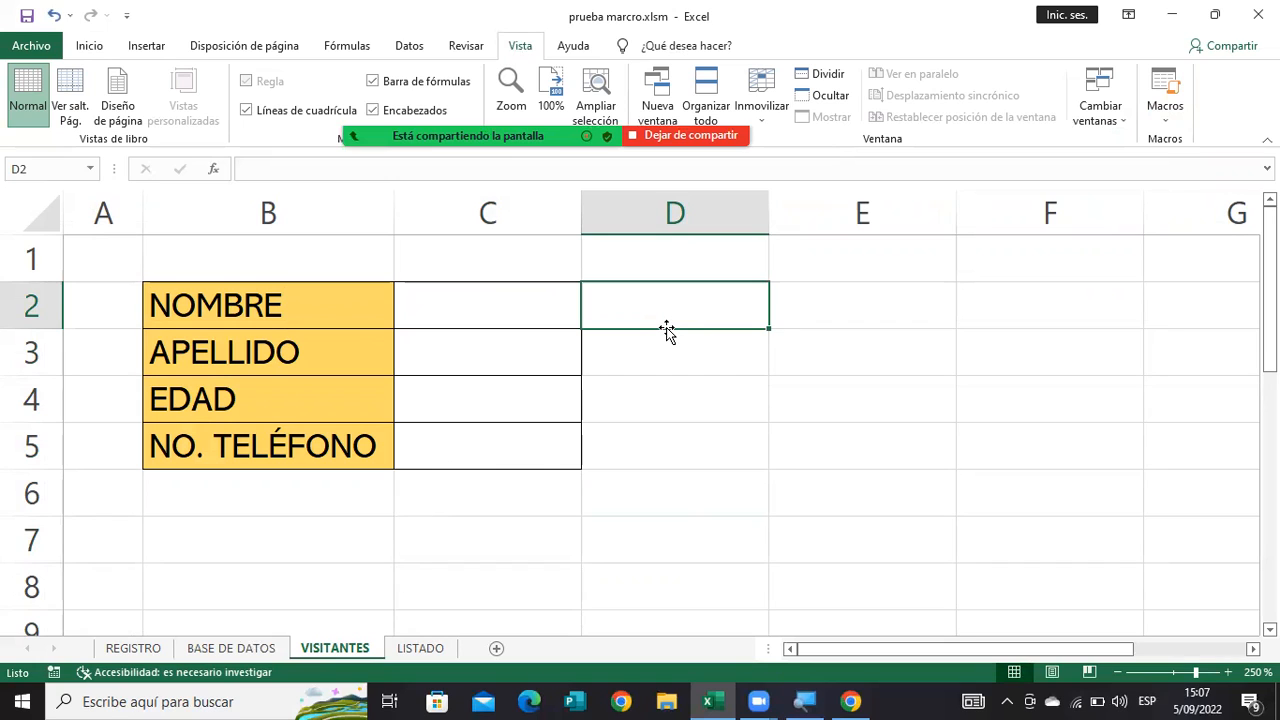
click(697, 354)
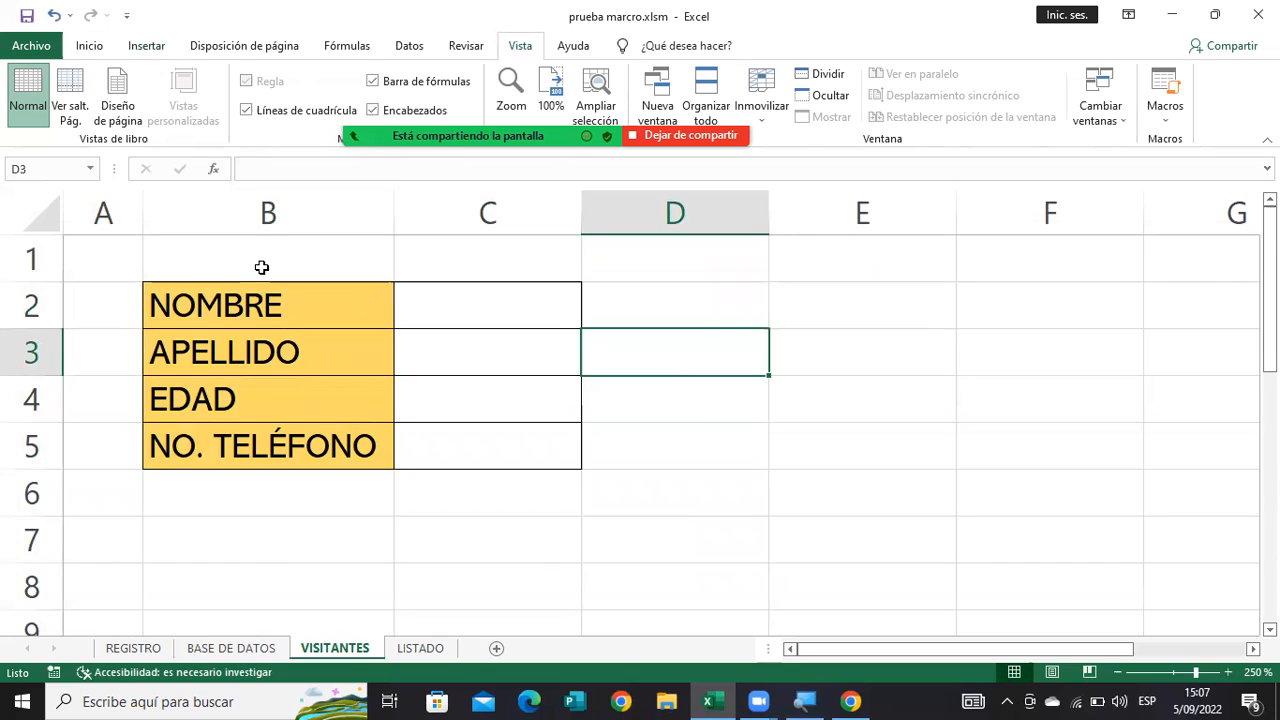
click(638, 536)
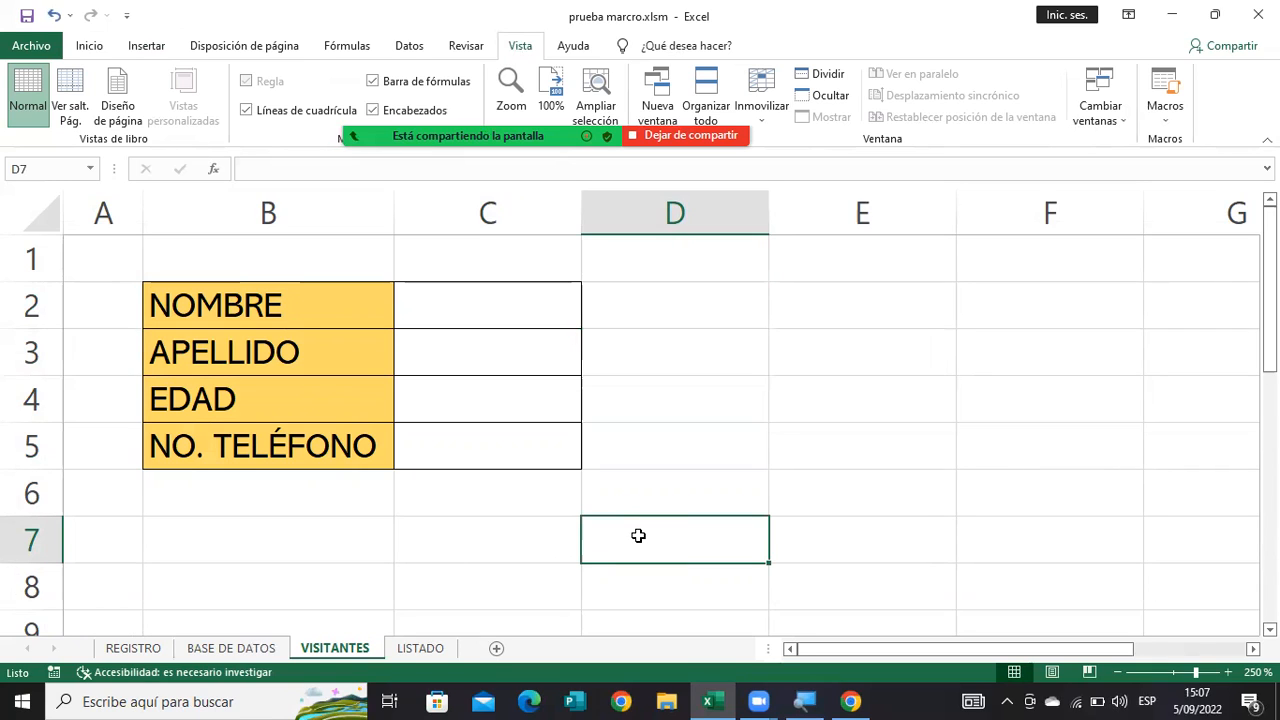
Draw a rounded rectangle about 0.9 cm high and 2.78 cm wide beside the form, over D2:E3.
click(152, 45)
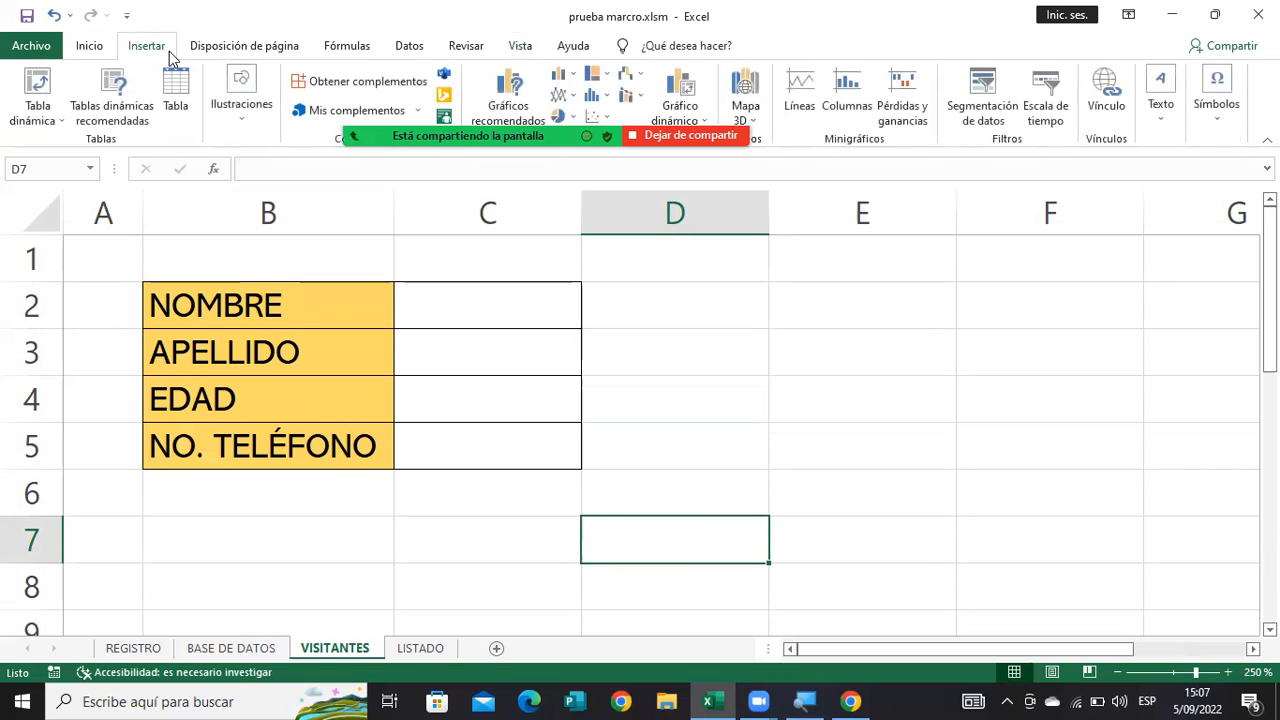
click(241, 100)
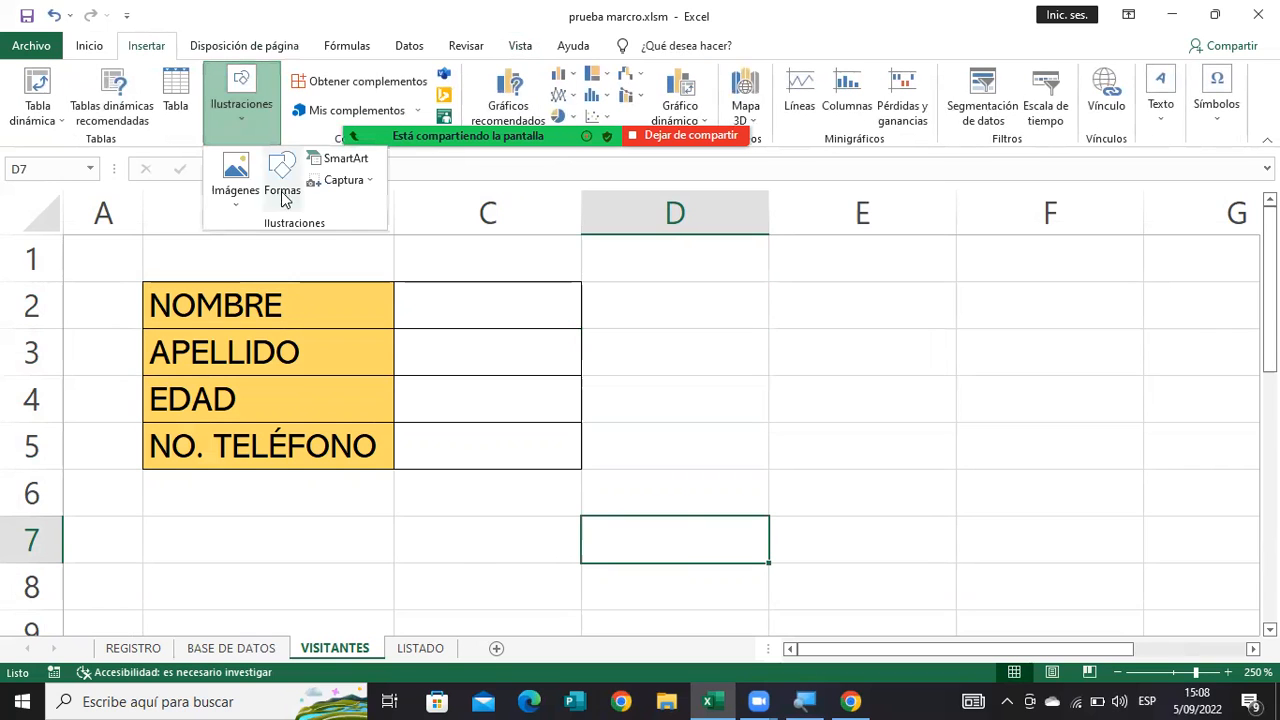
click(282, 190)
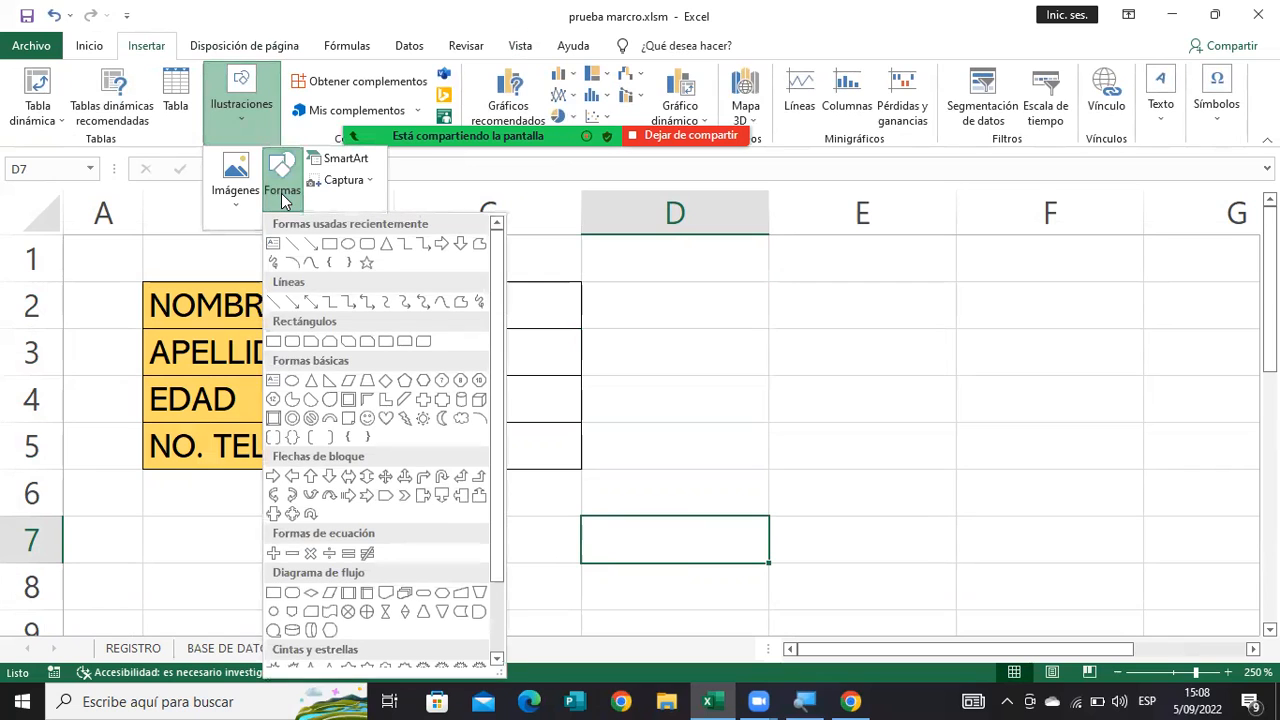
click(370, 256)
drag(633, 289, 880, 369)
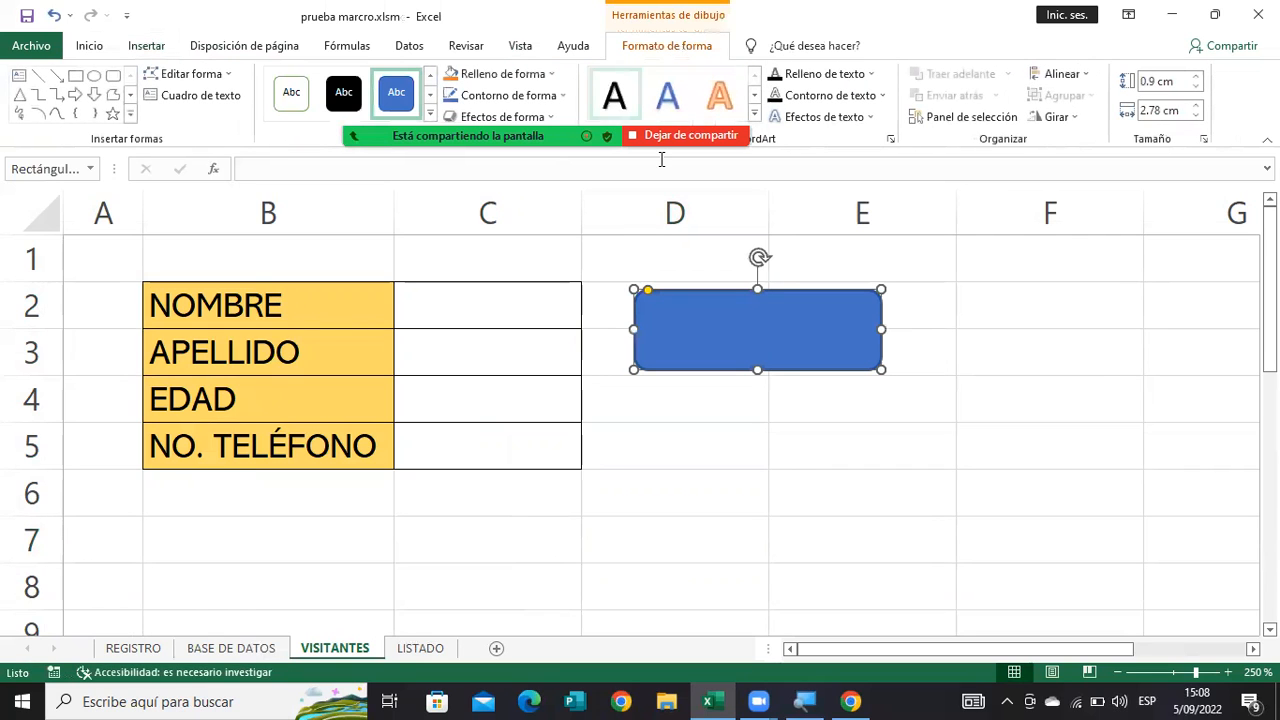
Fill the rounded rectangle with the same gold as the form labels and remove its outline.
click(548, 74)
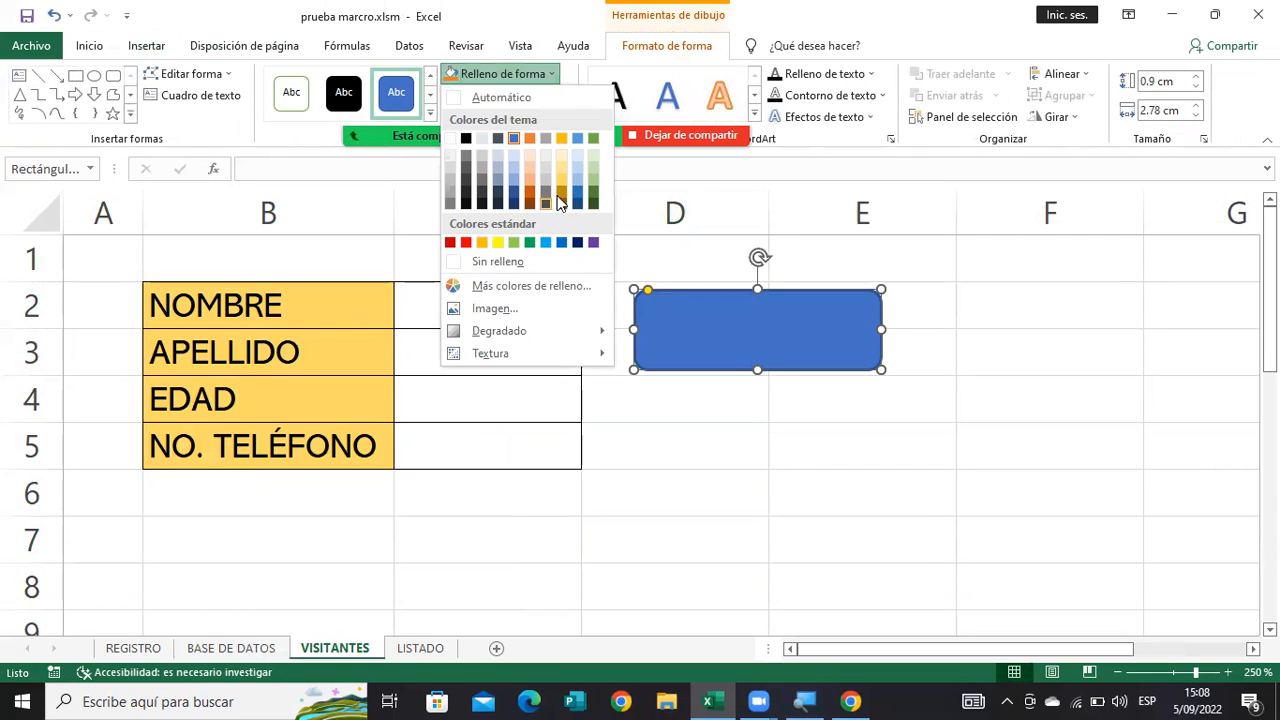
click(561, 181)
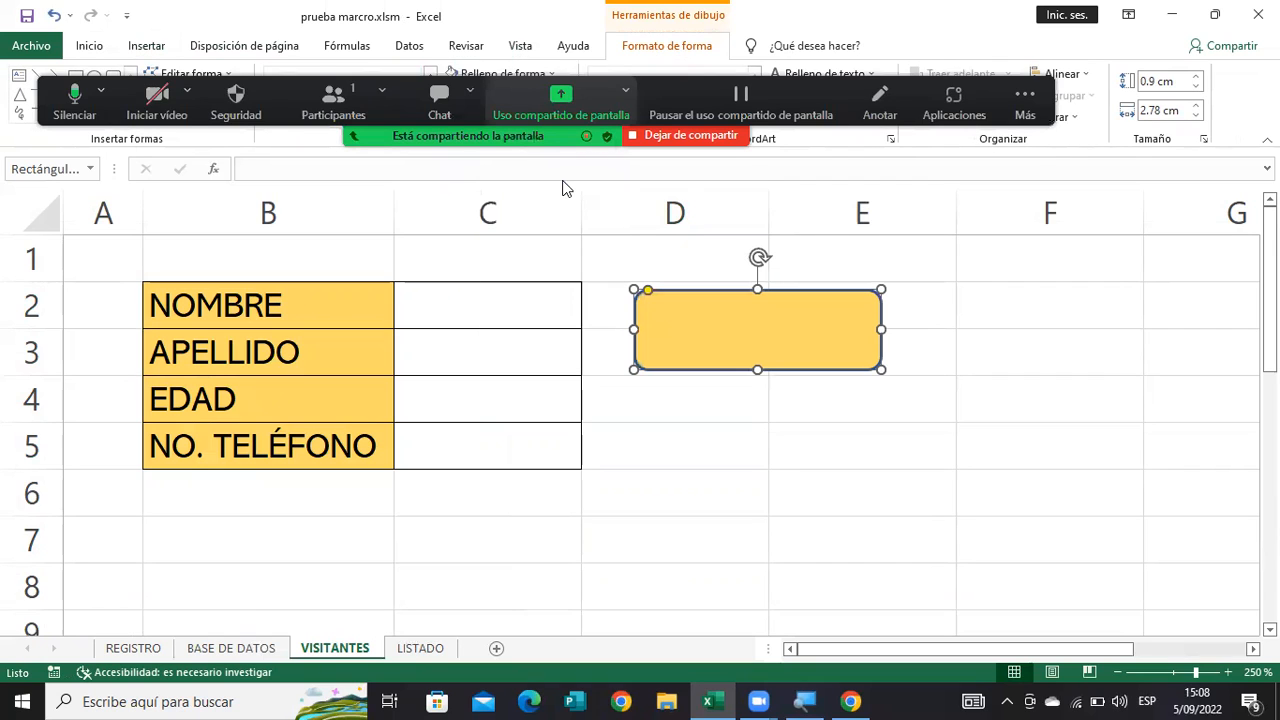
click(508, 95)
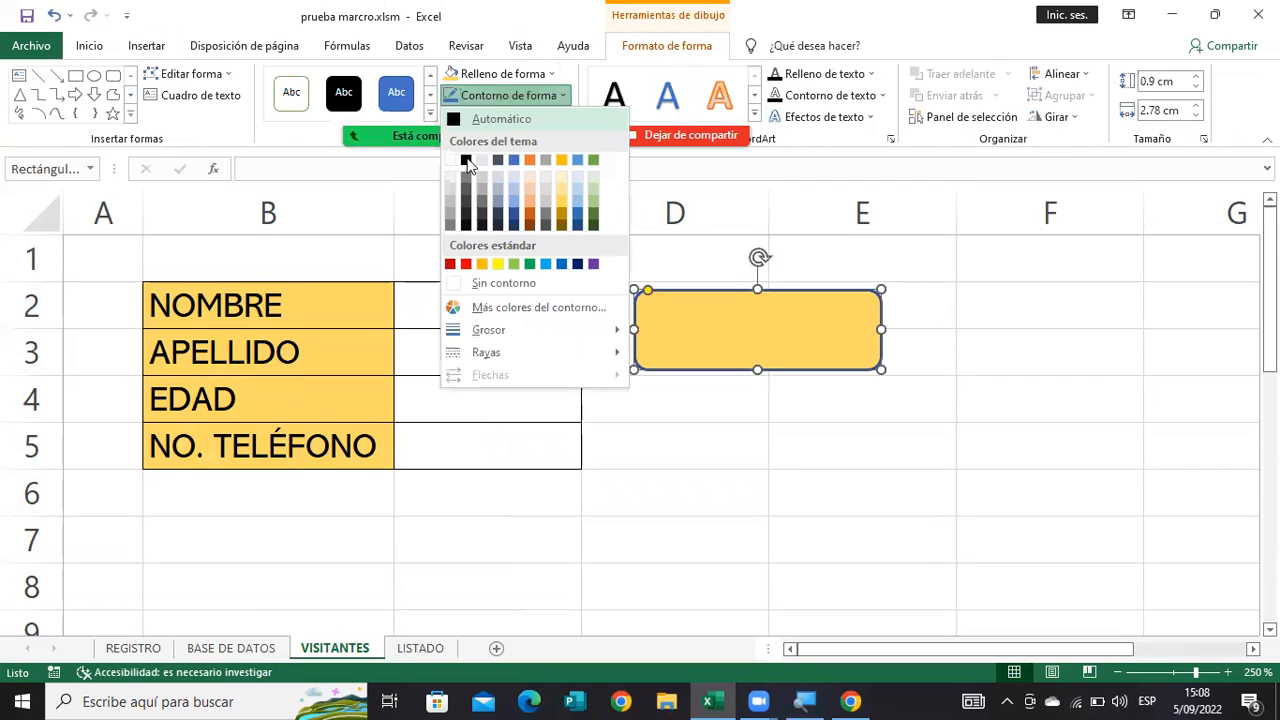
click(470, 285)
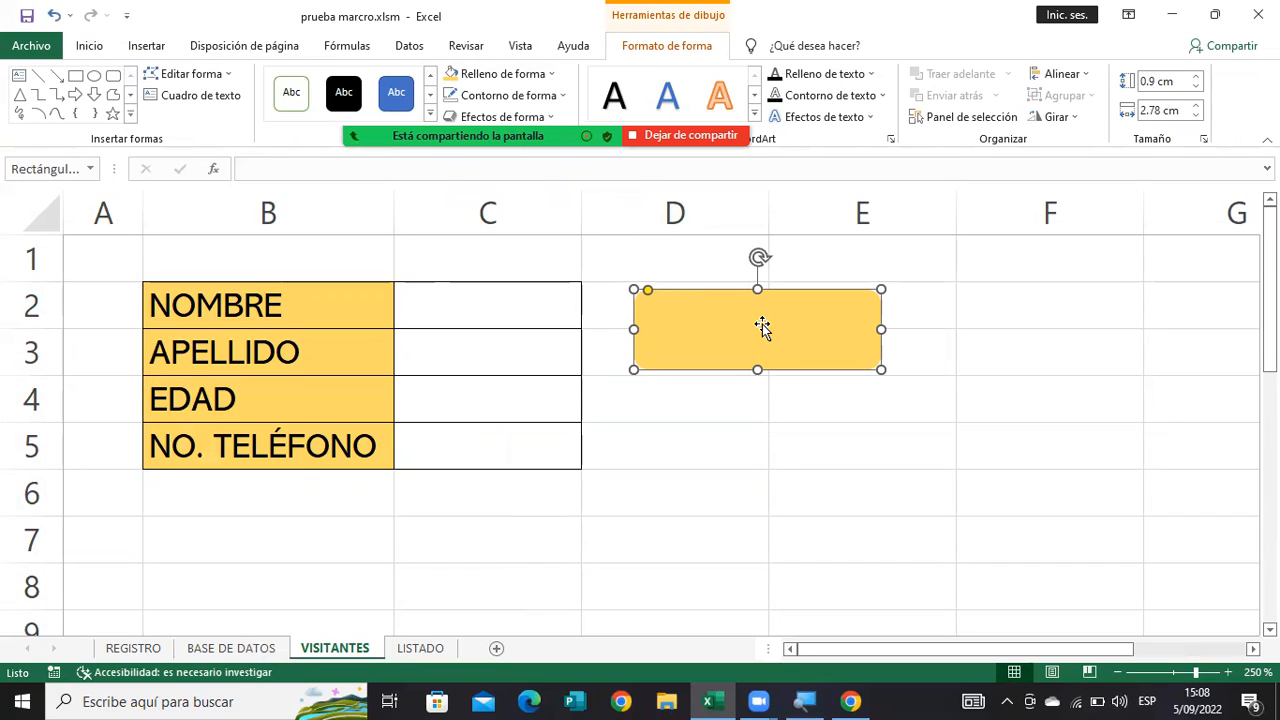
Label the rounded rectangle "Ingresar visitantes" and widen it to about 3.55 cm.
text(Ingres)
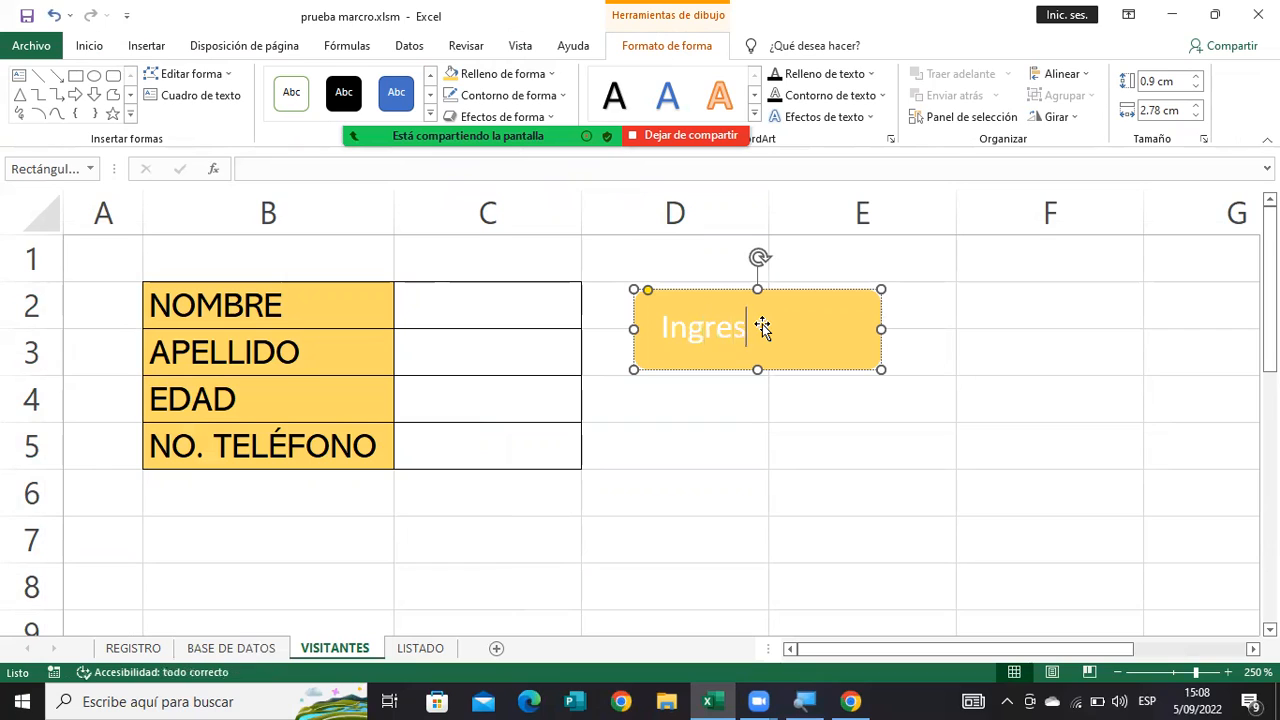
text(ar visitantes)
drag(882, 330, 947, 328)
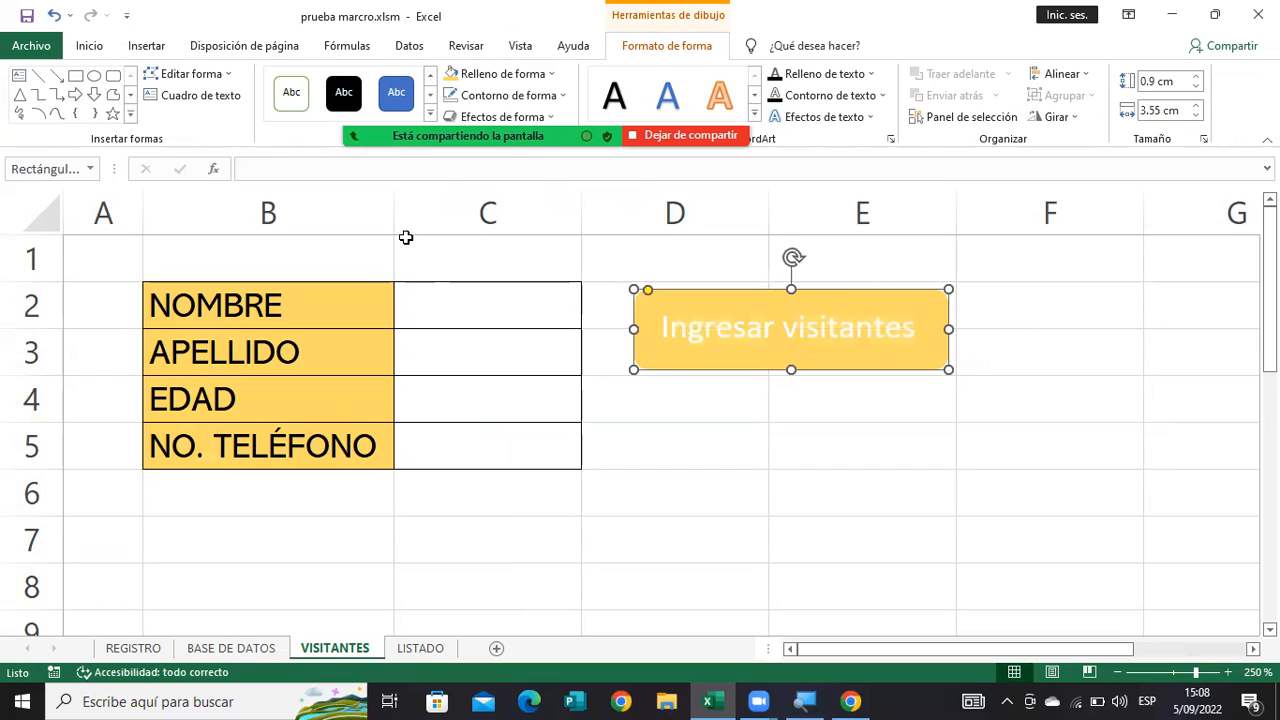
Format the button label in black Abadi, size 12, and enlarge the shape so the text fits on one line.
click(92, 52)
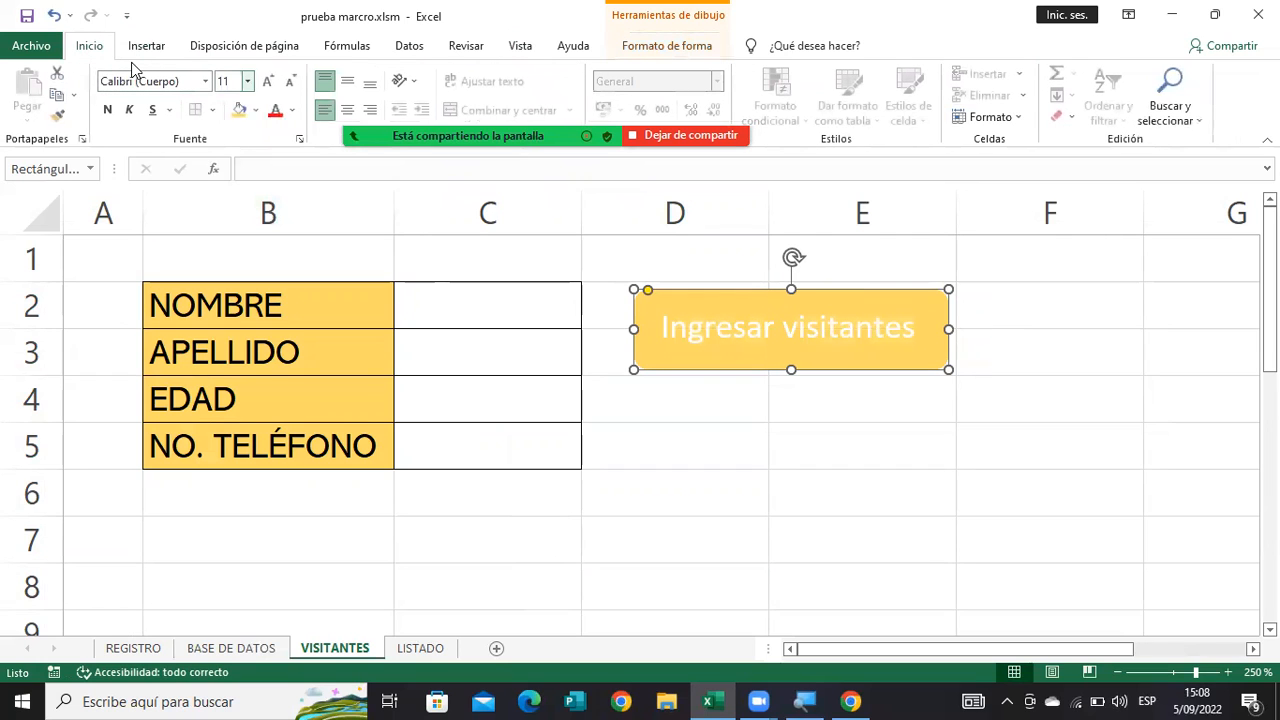
click(205, 81)
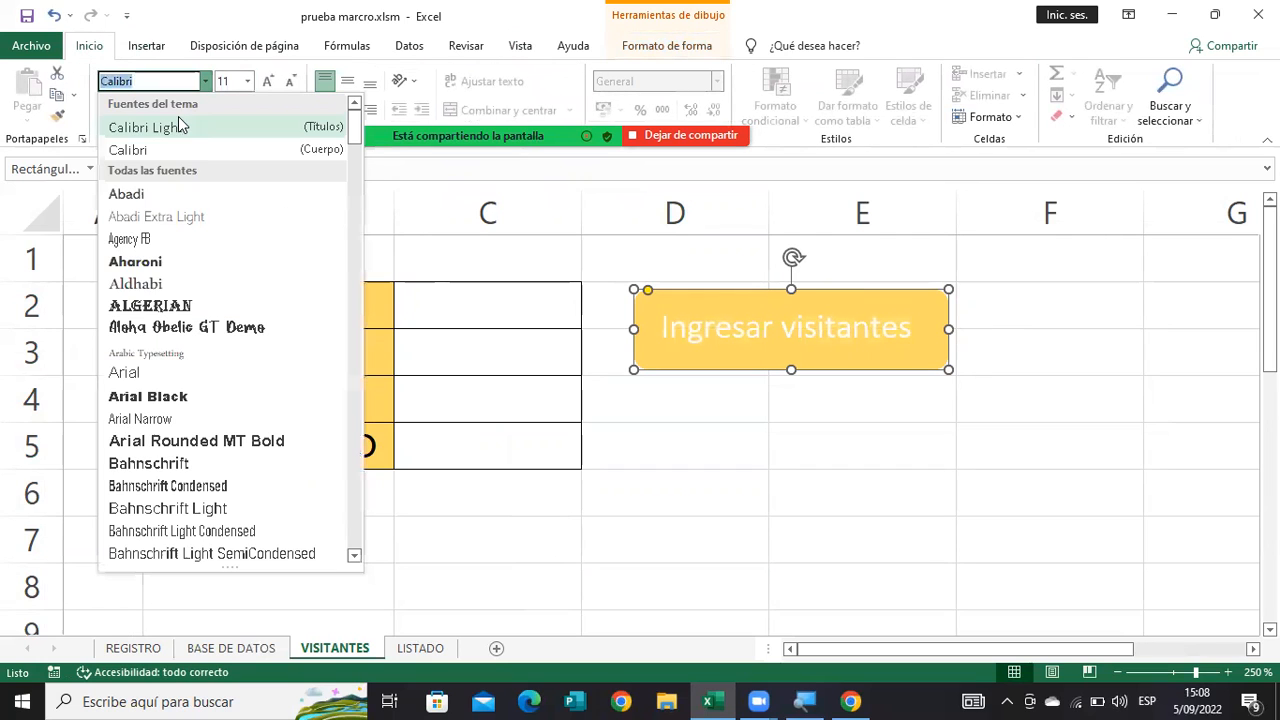
click(146, 189)
click(267, 81)
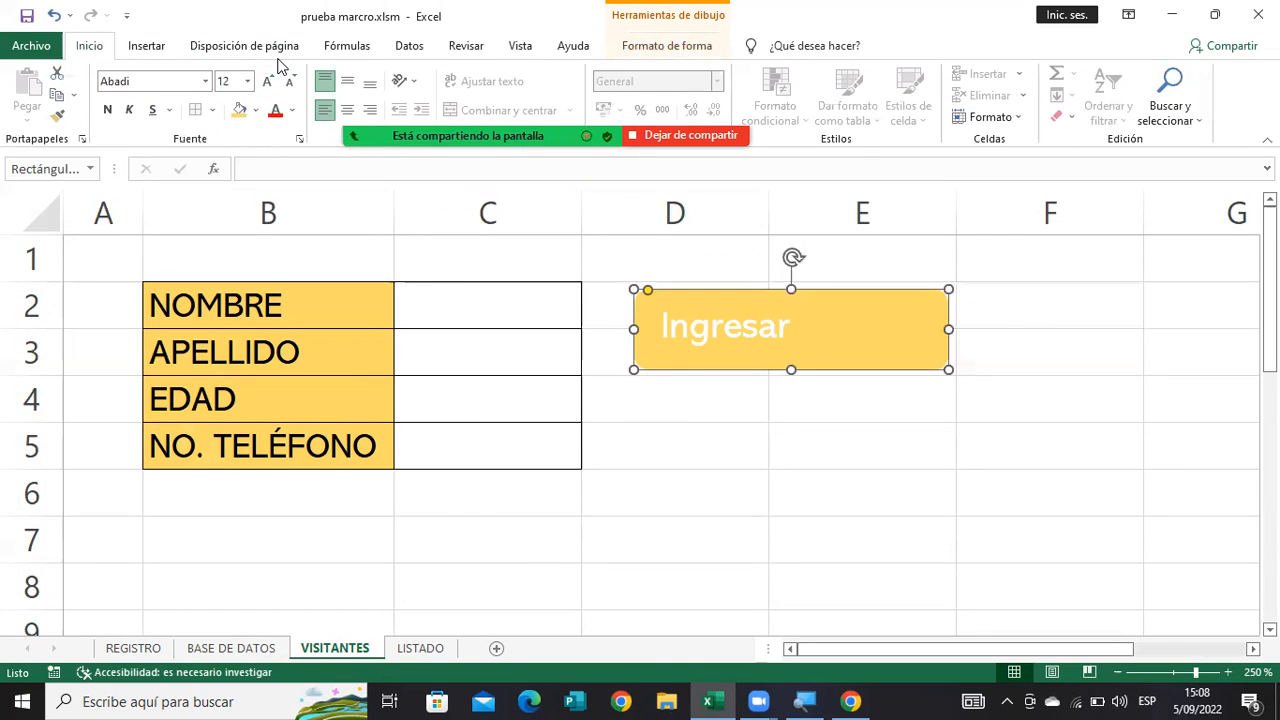
click(291, 110)
click(288, 133)
drag(951, 327, 982, 361)
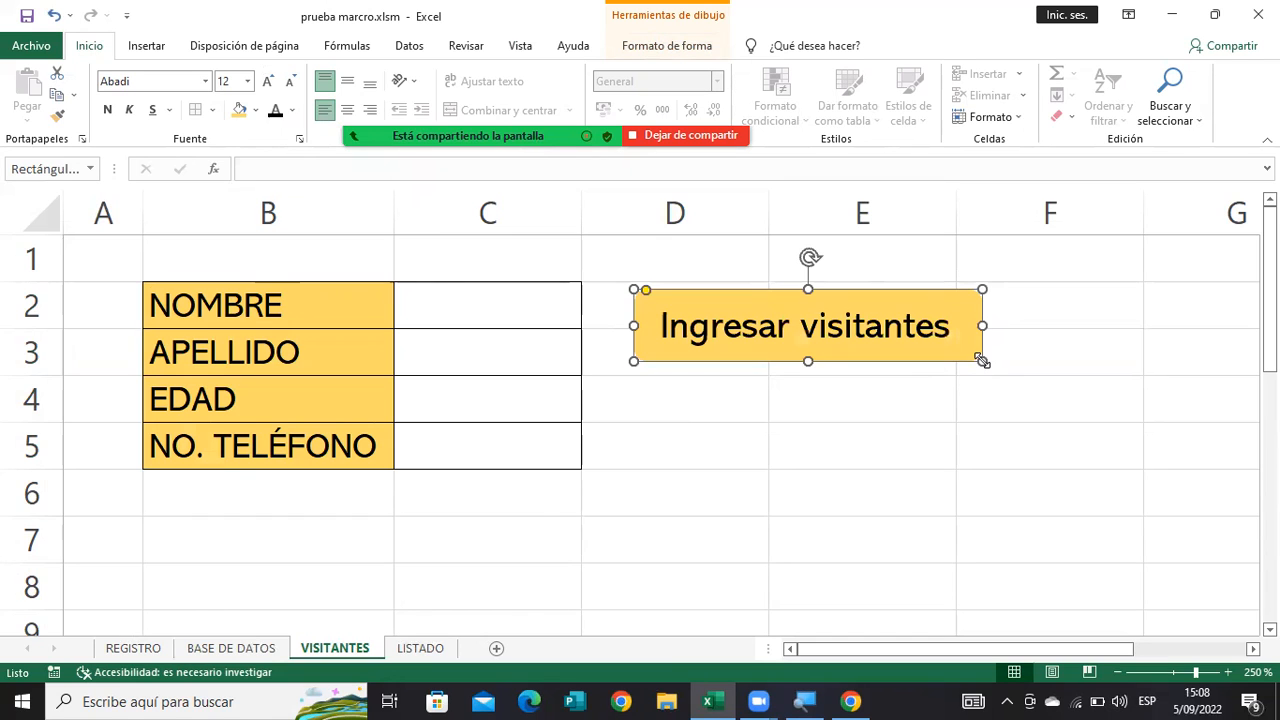
Center the "Ingresar visitantes" label vertically and horizontally inside the button, then deselect the shape.
click(888, 396)
click(829, 333)
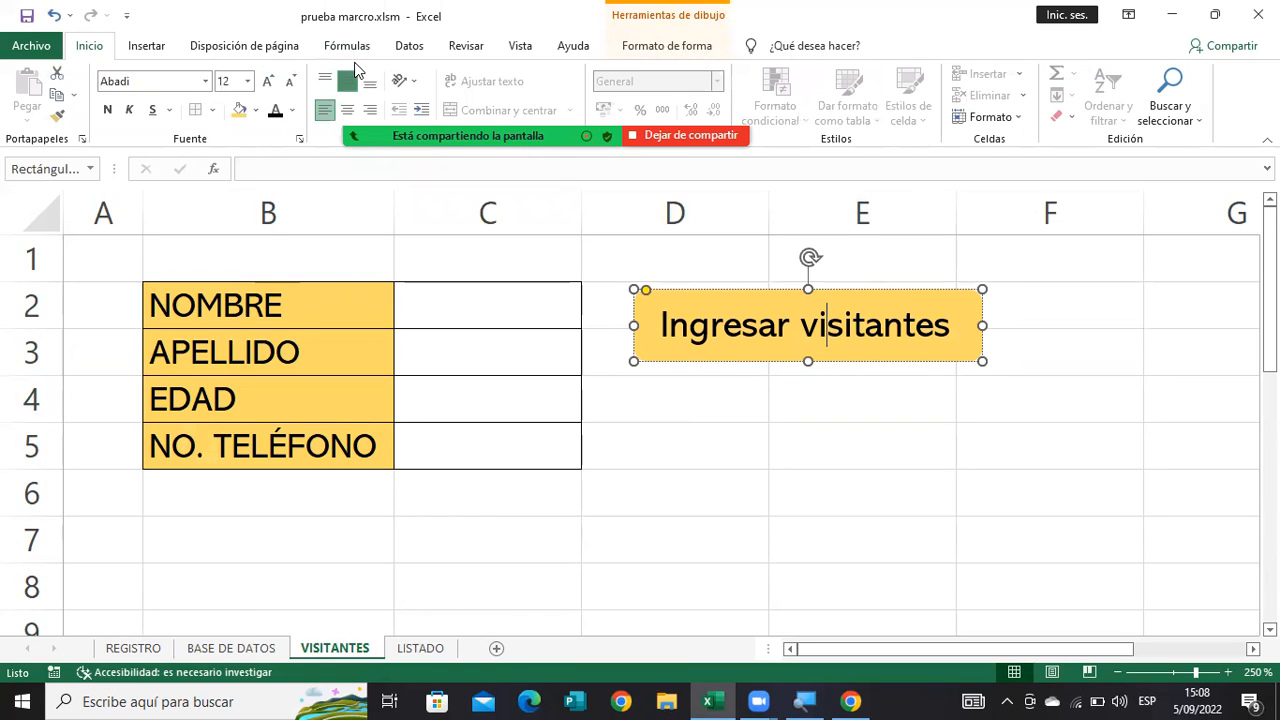
key(Escape)
double_click(826, 449)
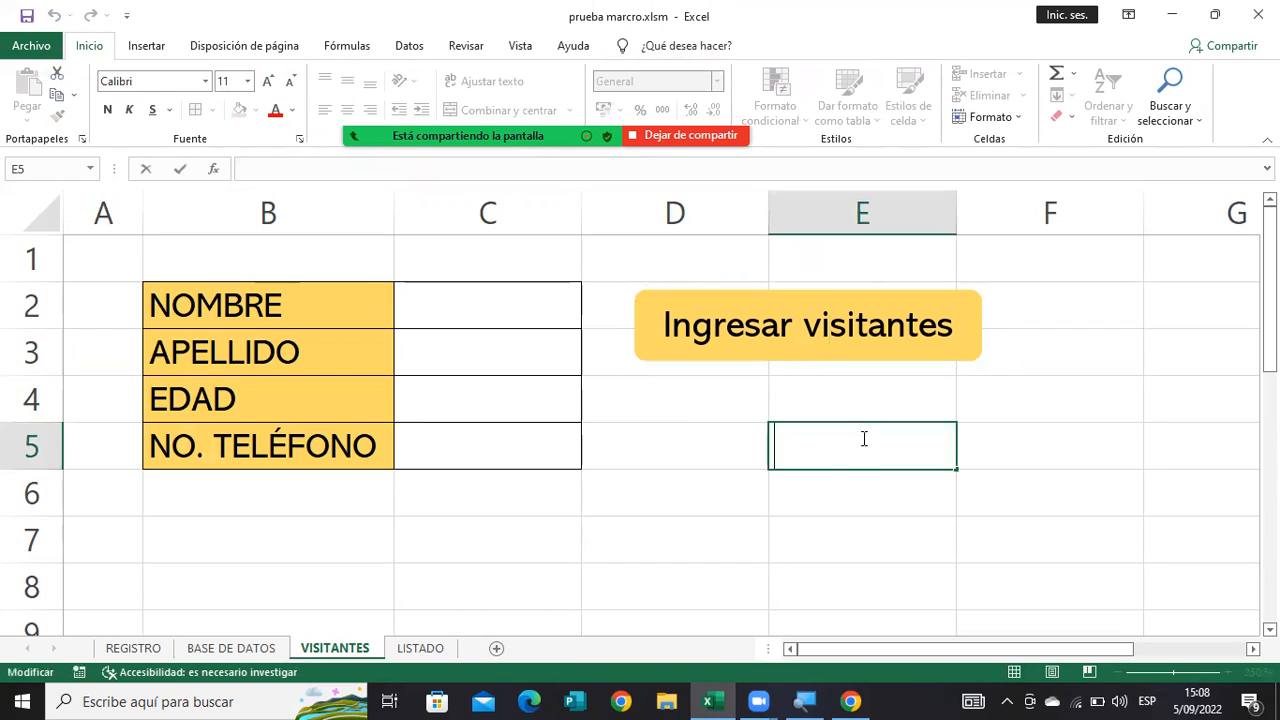
click(744, 331)
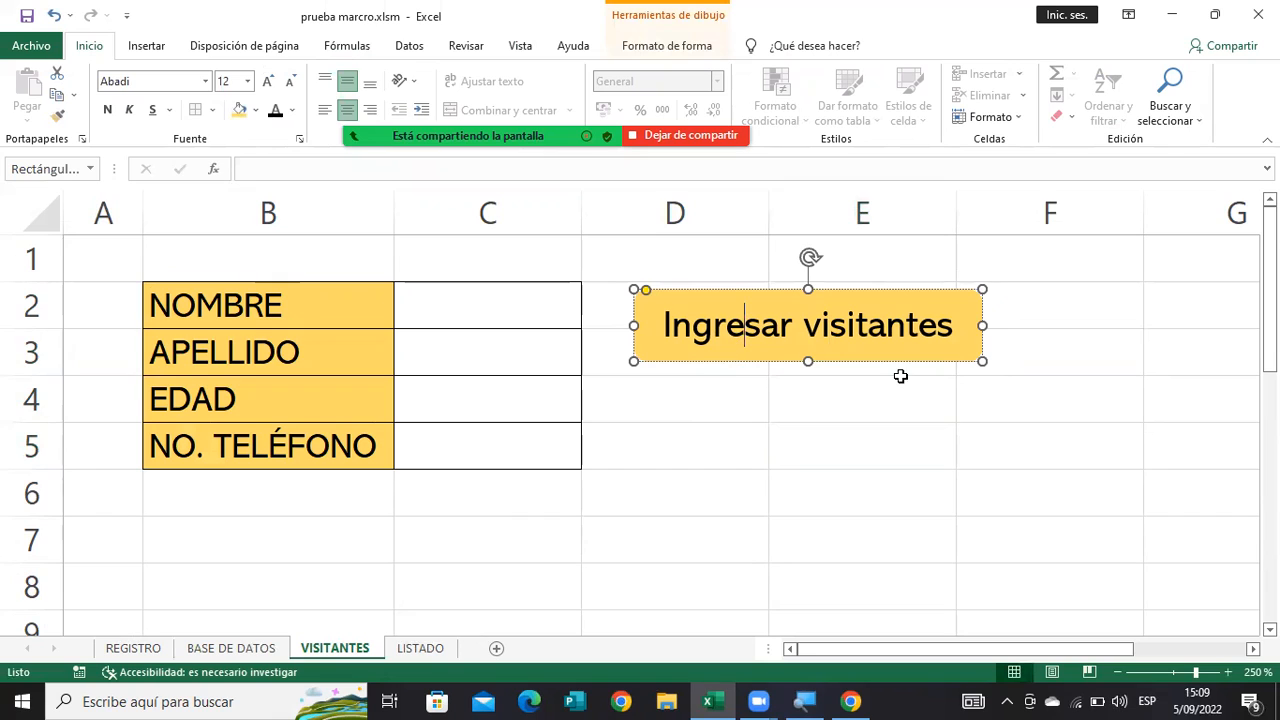
click(944, 350)
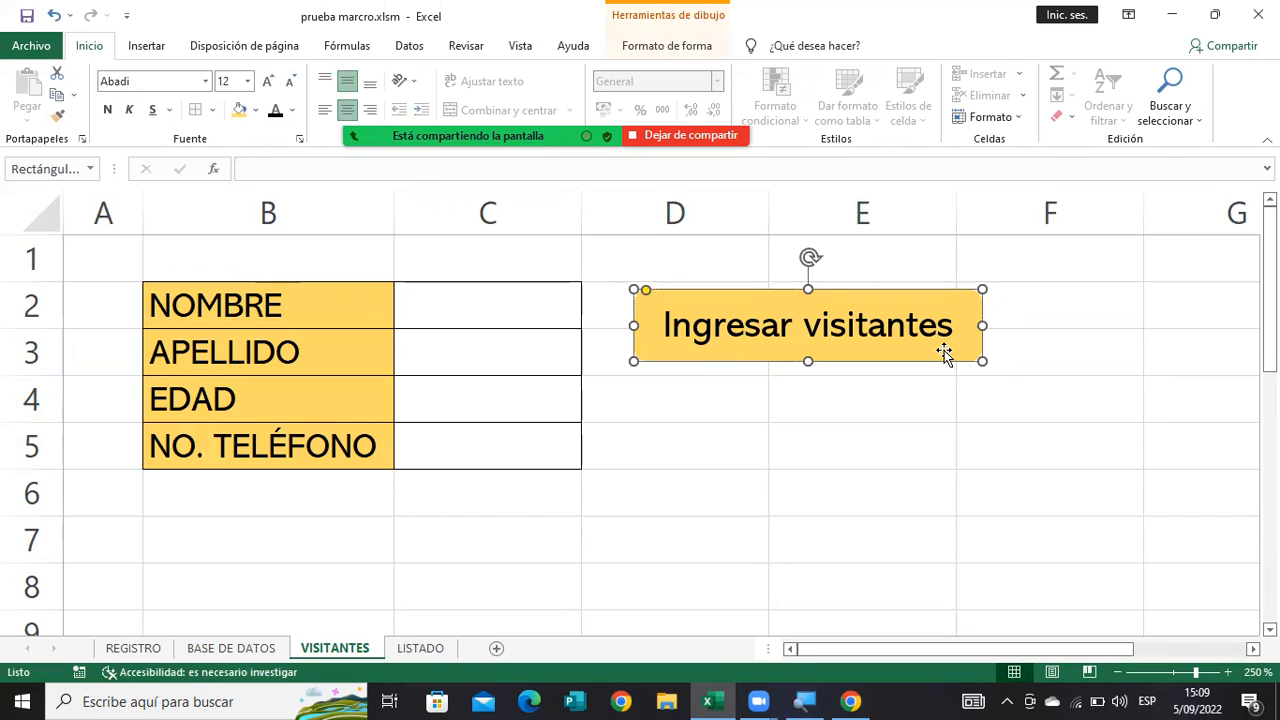
click(920, 405)
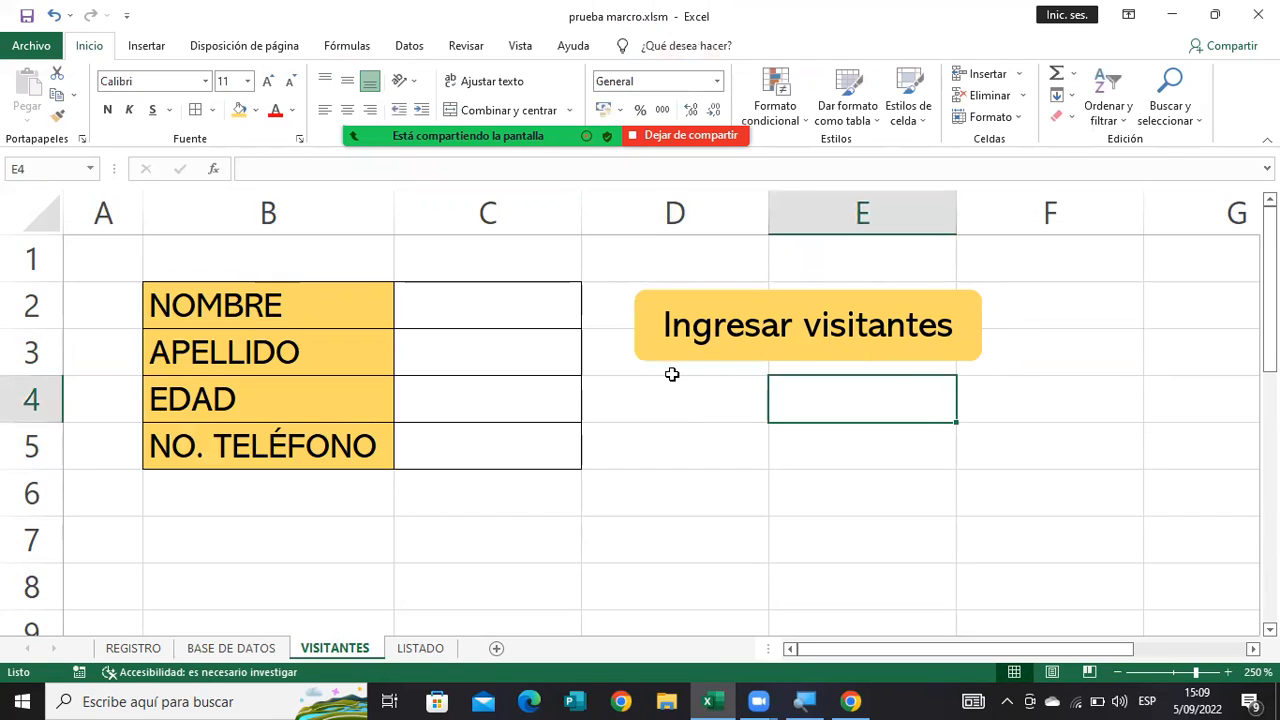
click(690, 346)
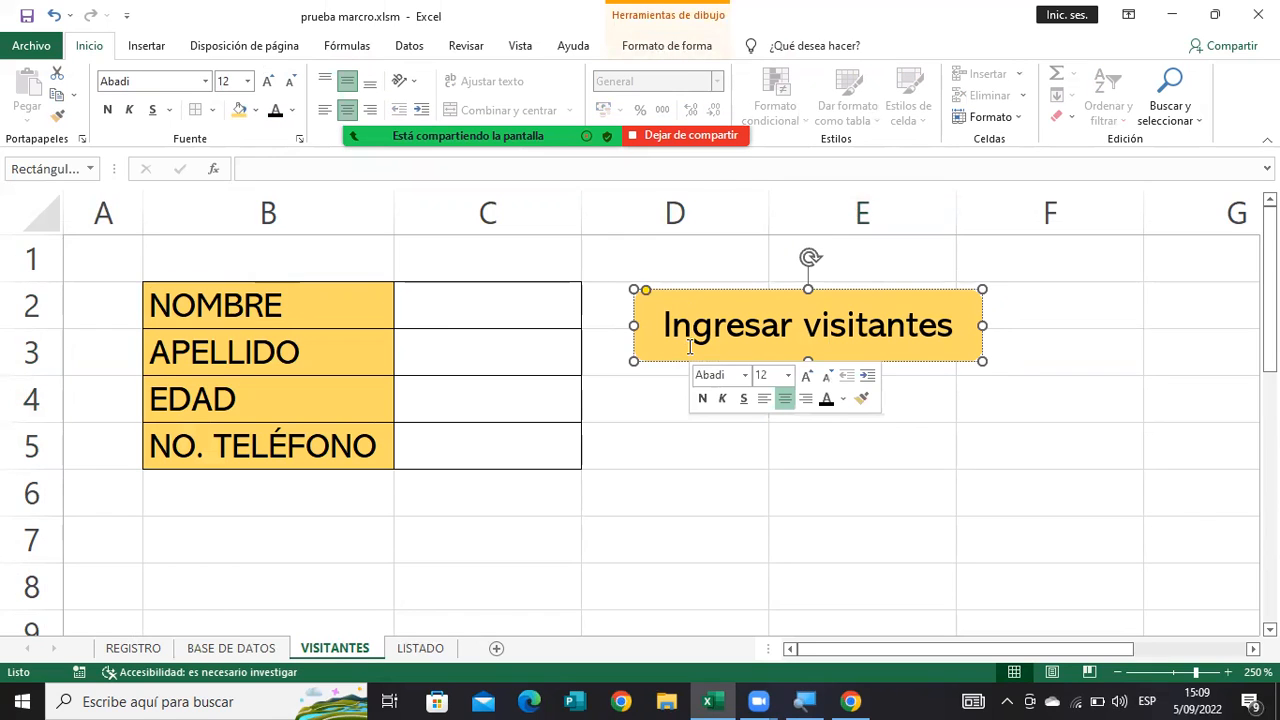
Assign the Visitantes macro to the "Ingresar visitantes" button and deselect the button.
right_click(690, 347)
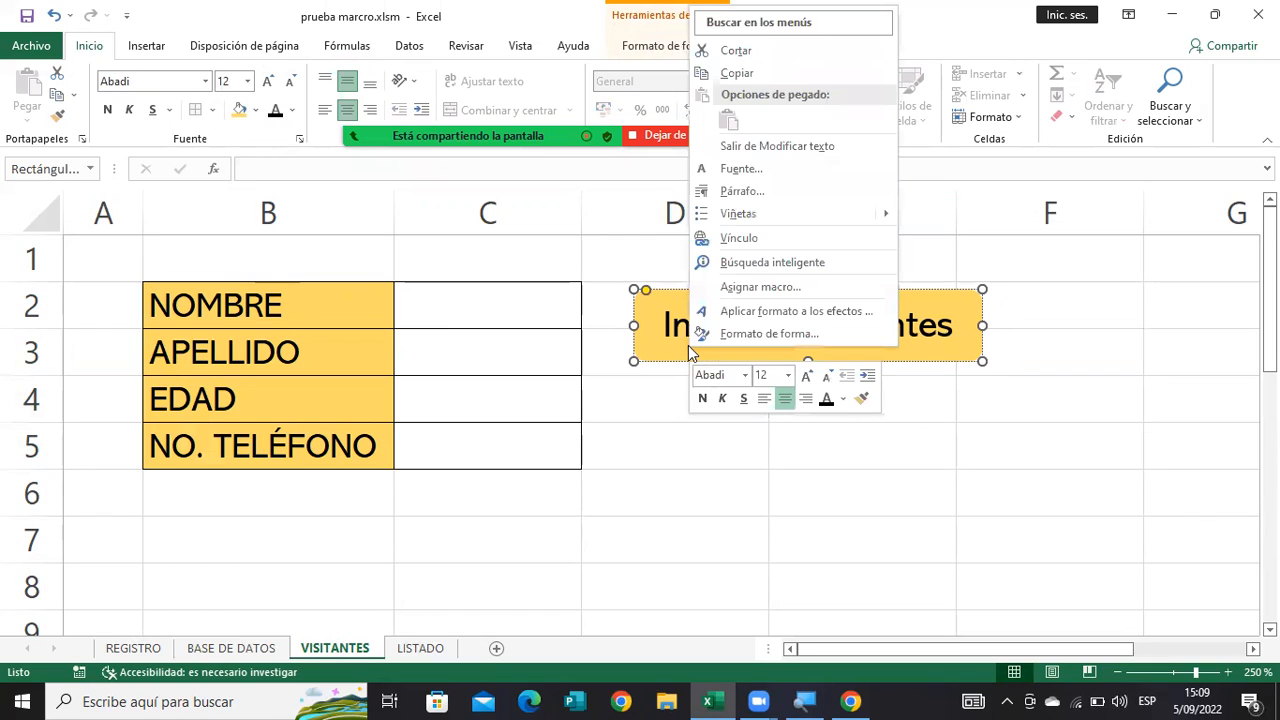
click(736, 290)
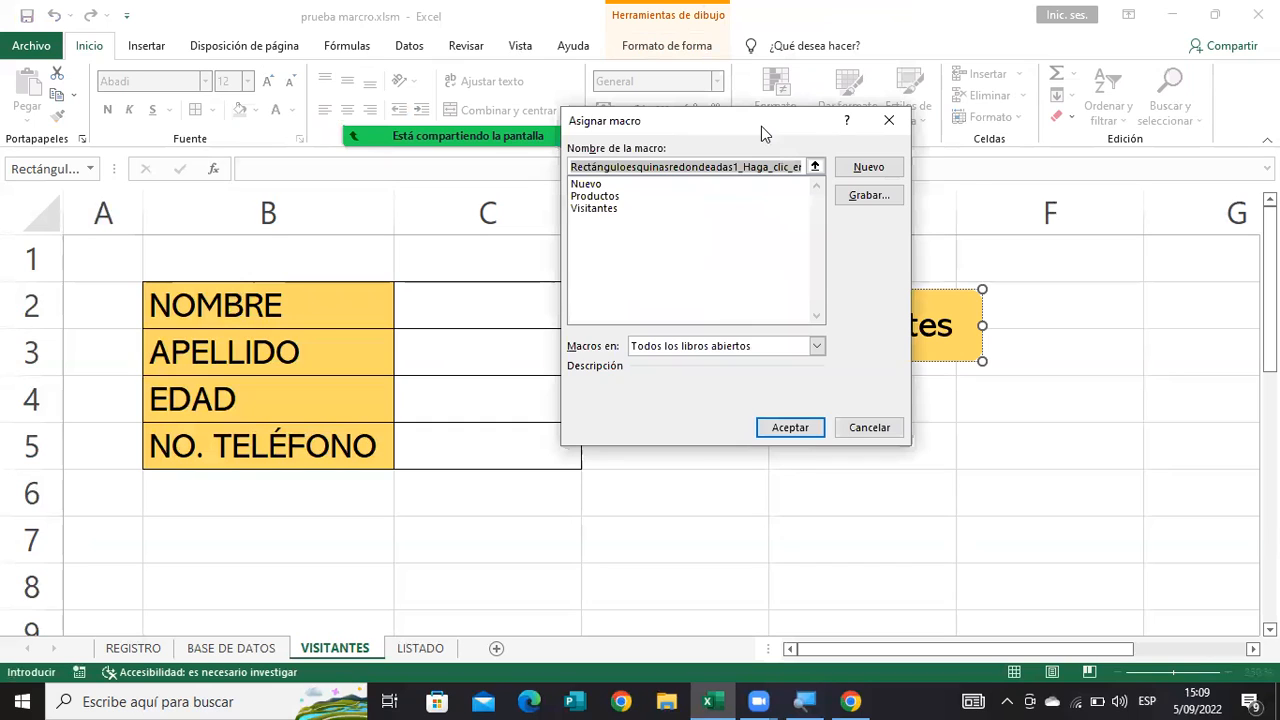
drag(761, 126, 632, 265)
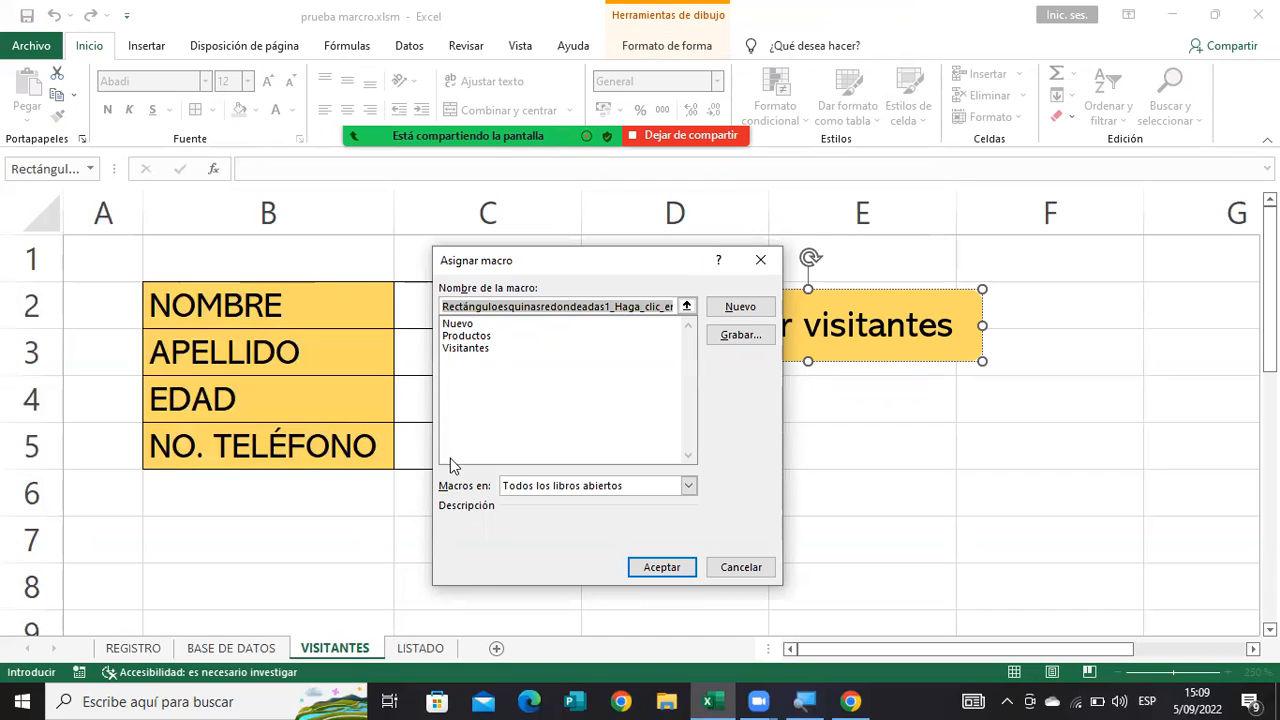
click(483, 350)
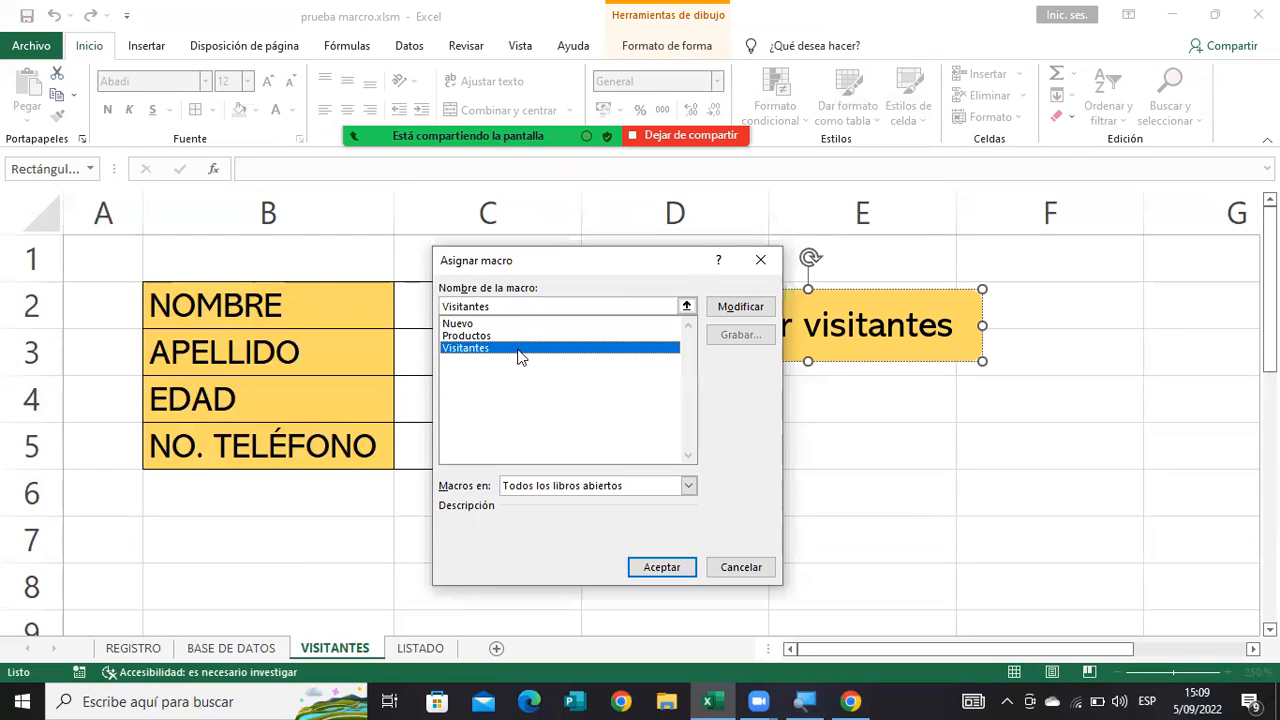
click(668, 567)
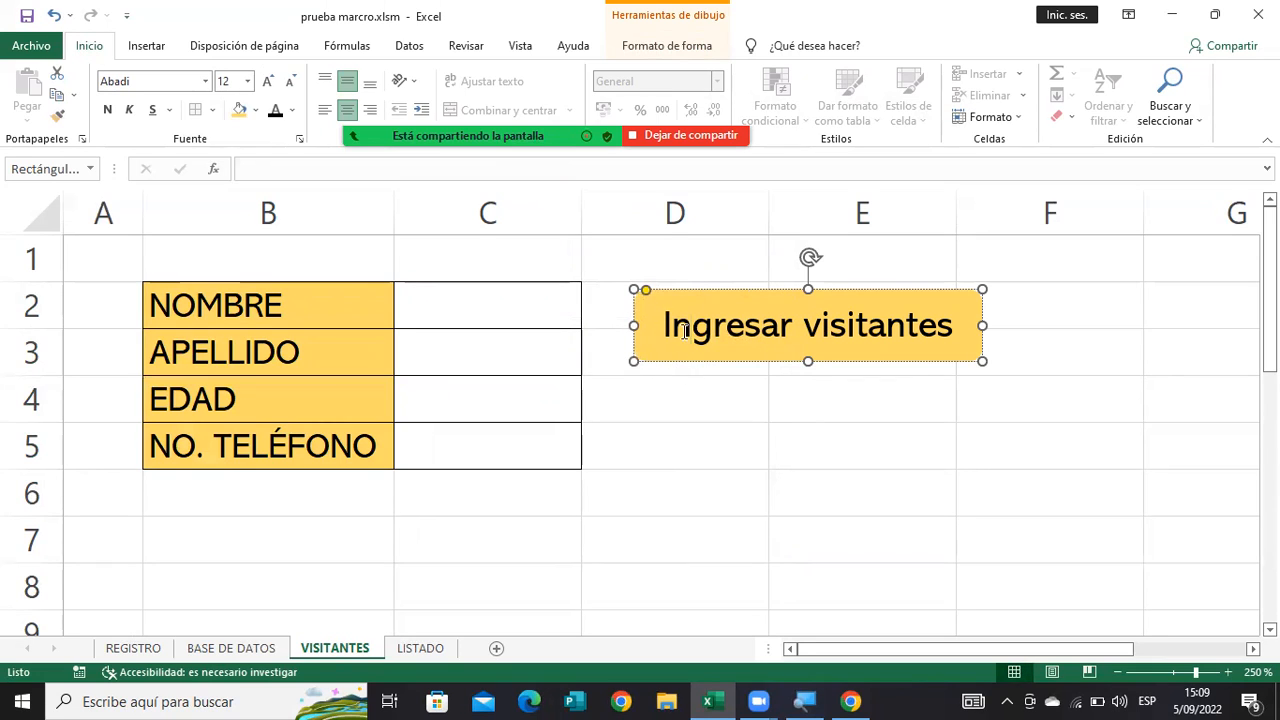
click(659, 510)
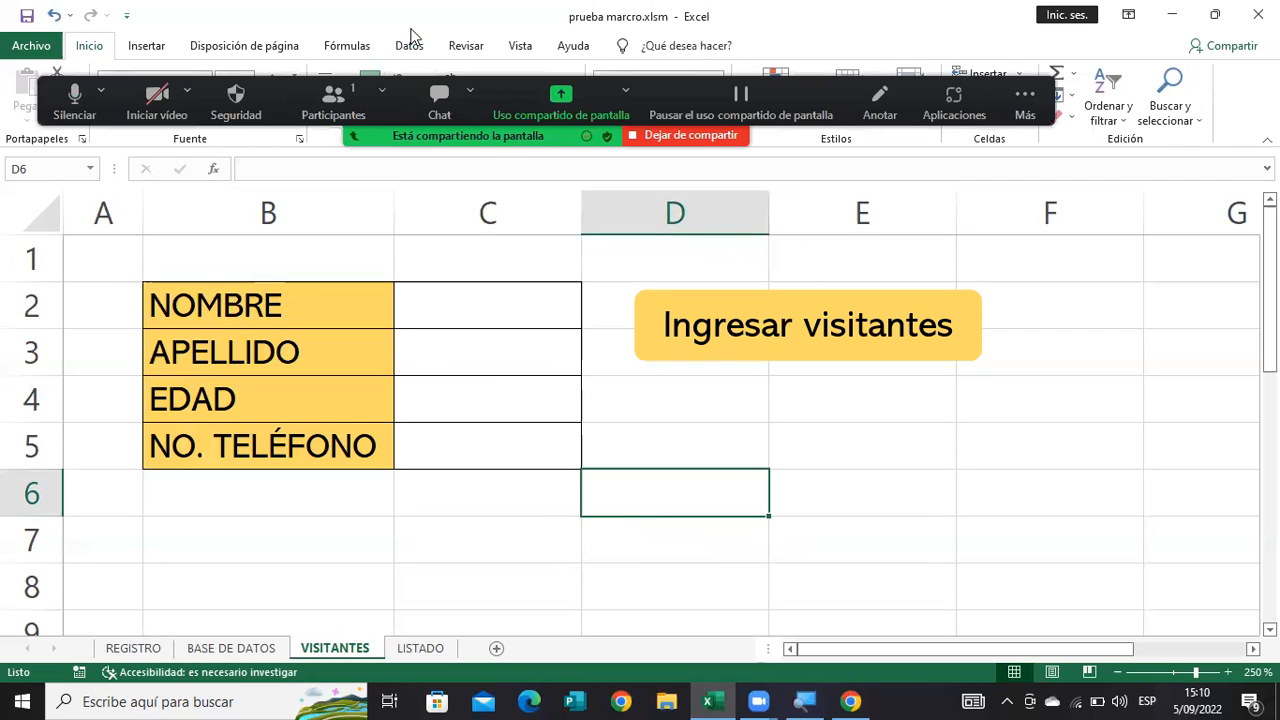
Start recording a new macro named Borrar, stored in this workbook.
click(515, 46)
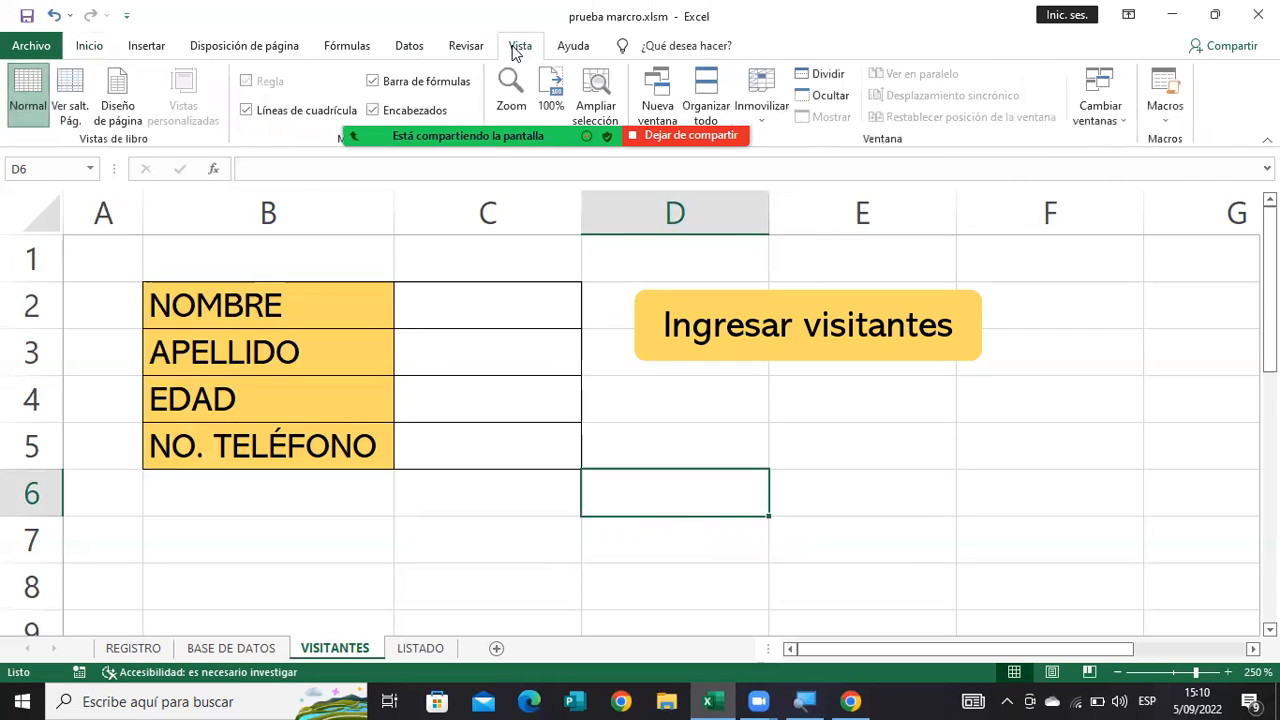
click(1168, 124)
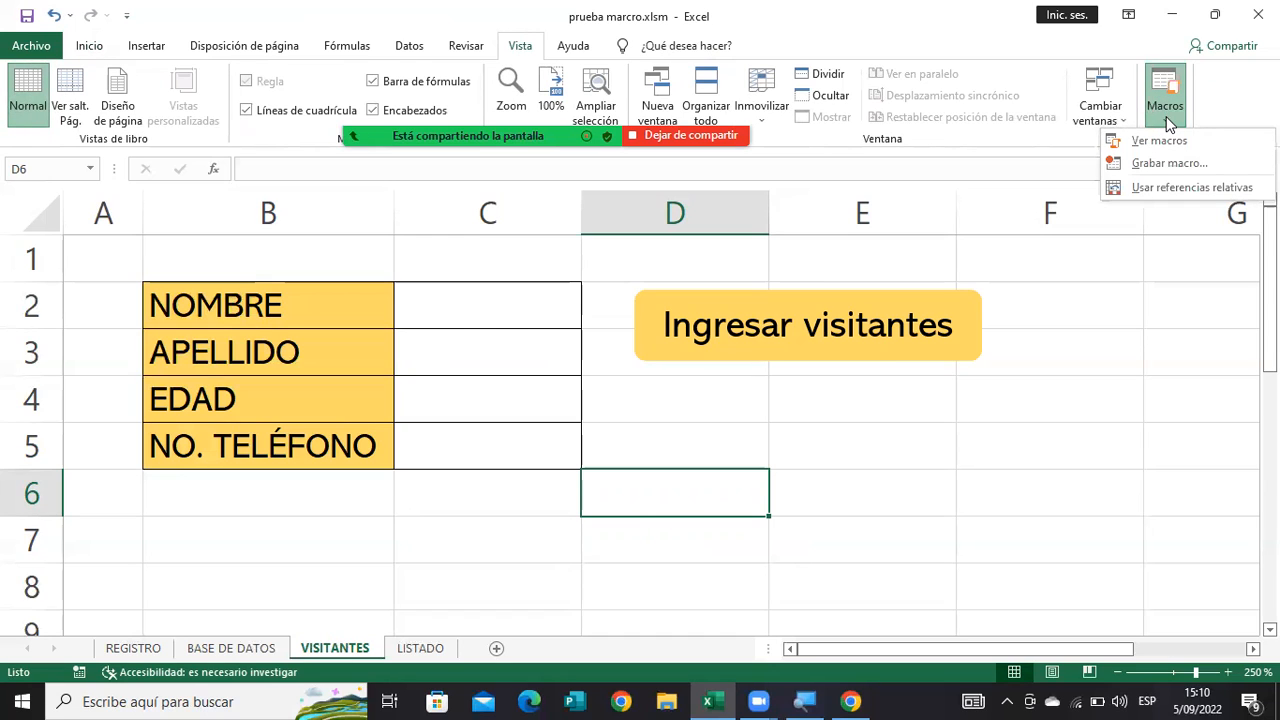
click(1162, 164)
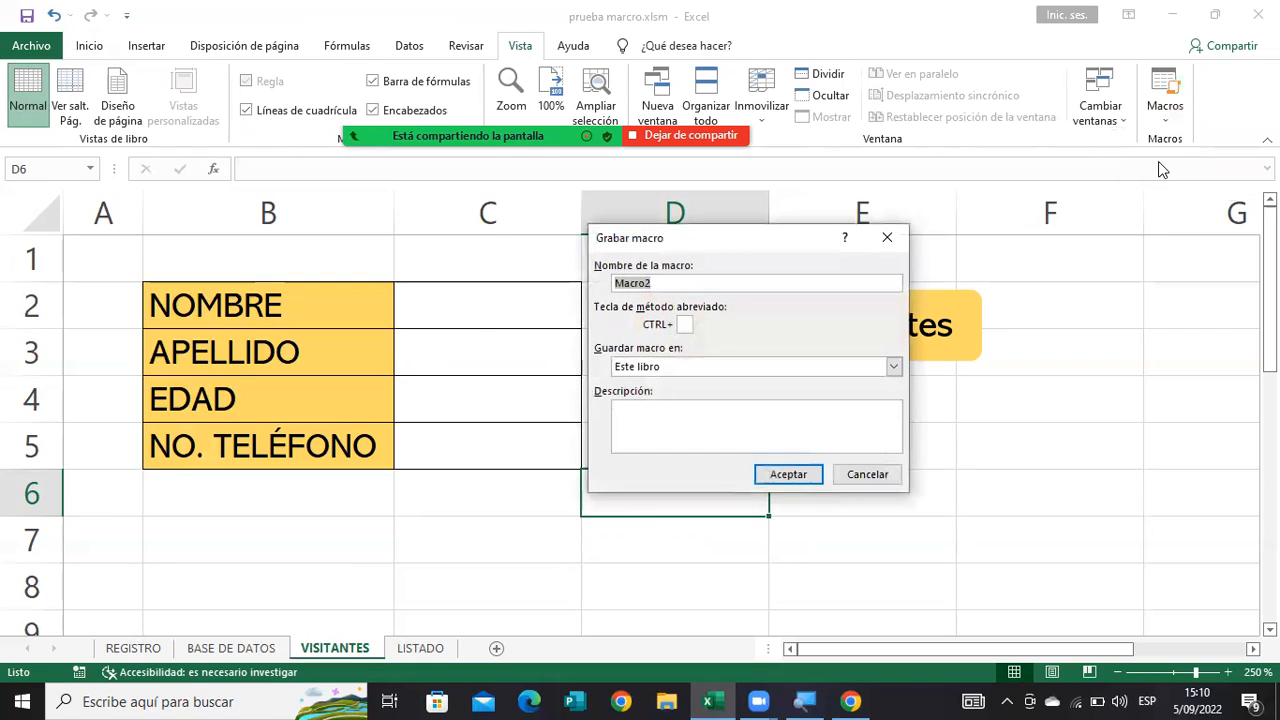
click(656, 284)
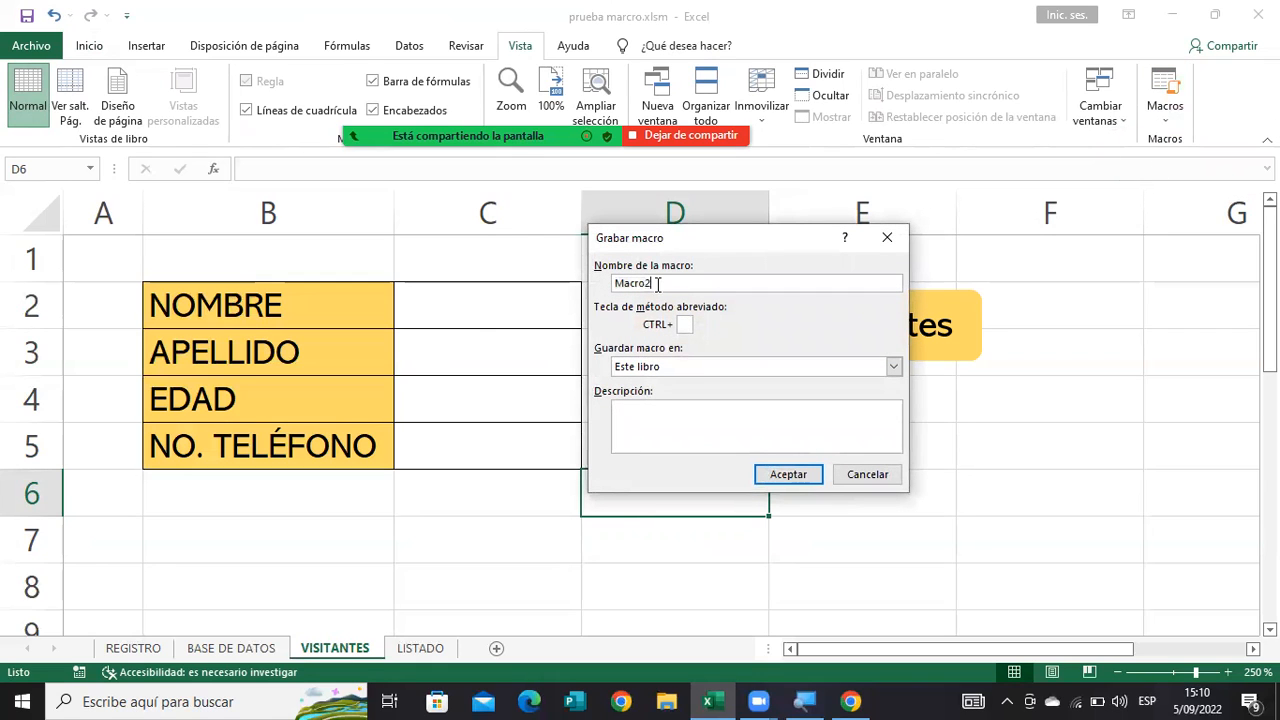
key(BackSpace)
key(BackSpace)
key(BackSpace)
key(BackSpace)
key(BackSpace)
key(BackSpace)
text(Brorrar)
click(790, 476)
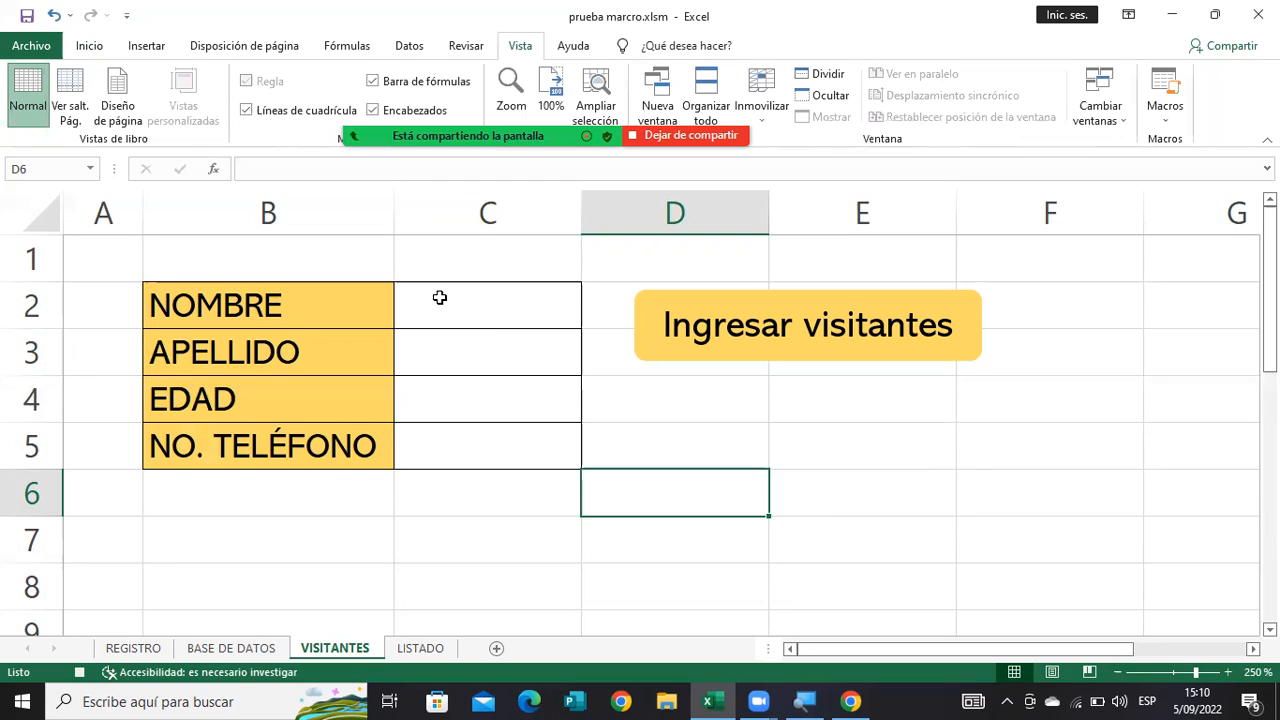
Clear the form's entry cells C2:C5, select cell D6 and stop recording the macro.
drag(439, 297, 445, 436)
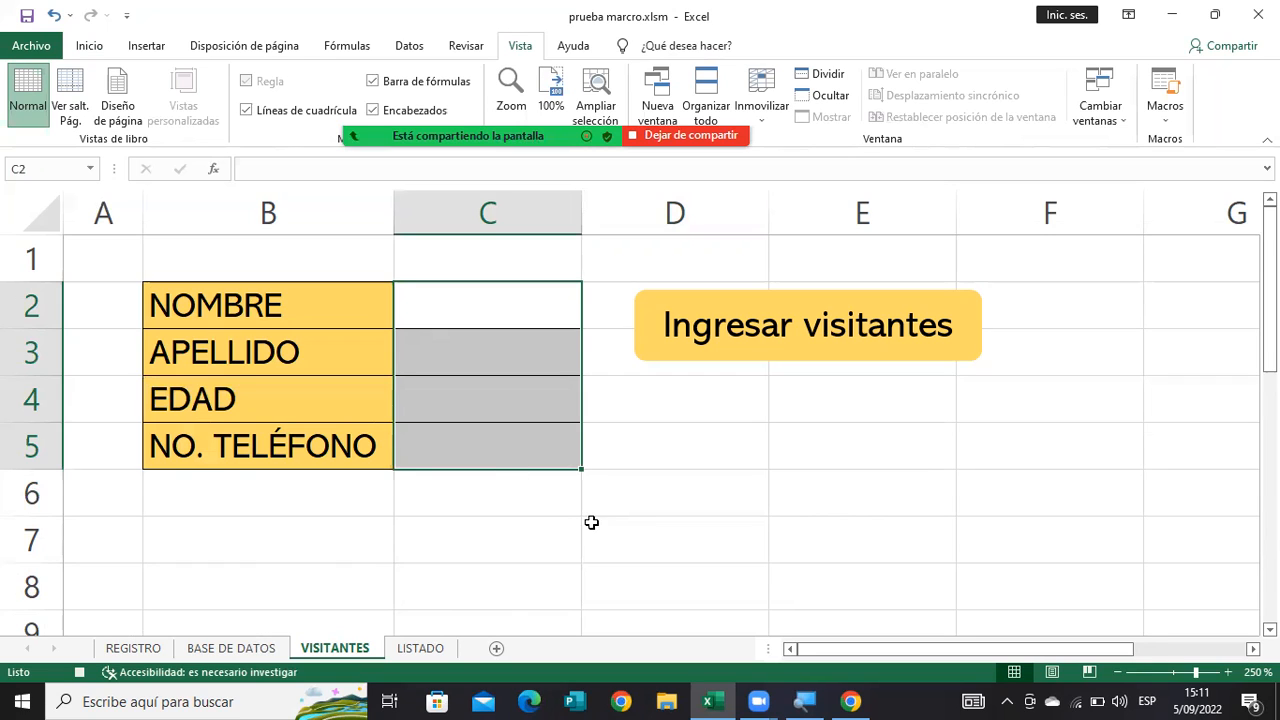
click(627, 501)
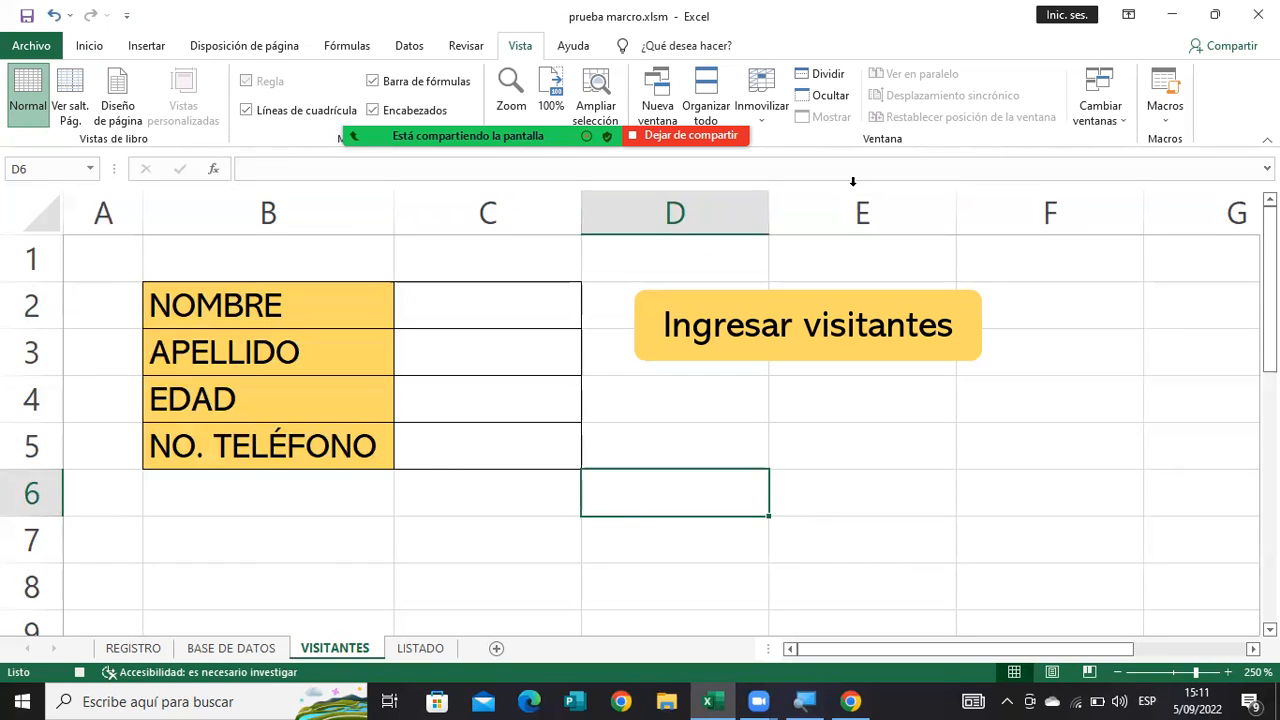
click(1165, 112)
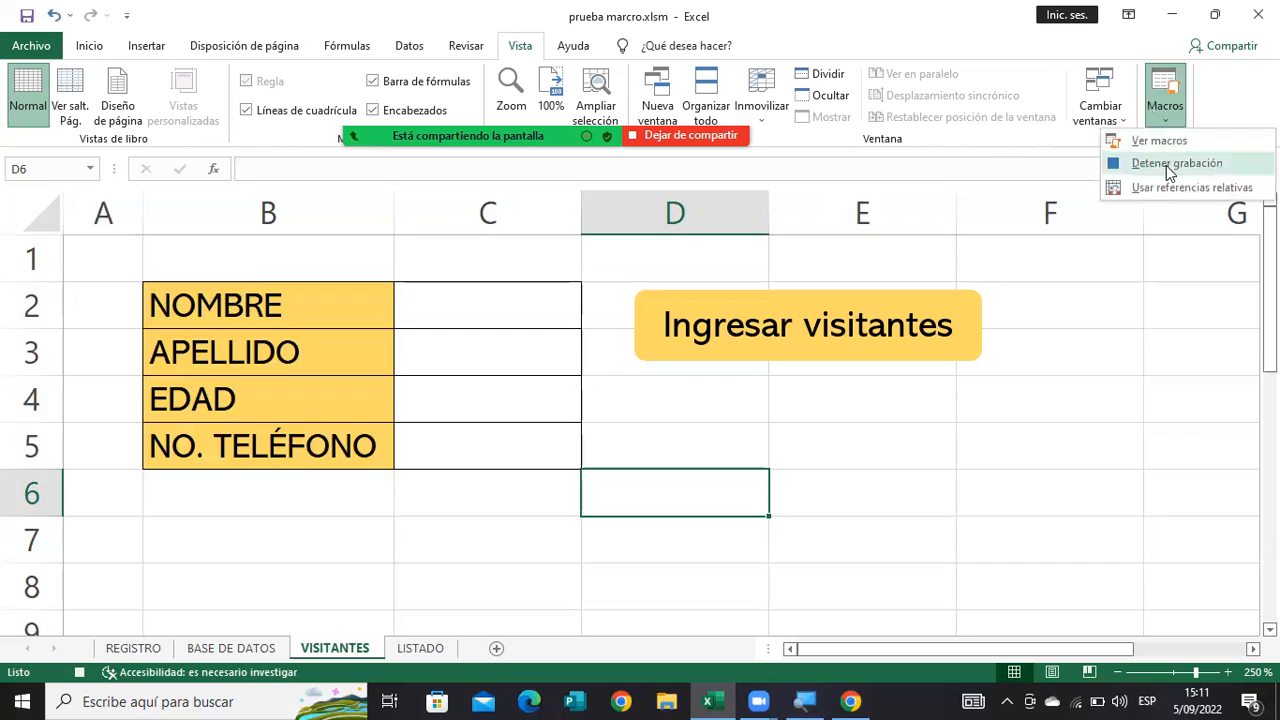
click(1167, 165)
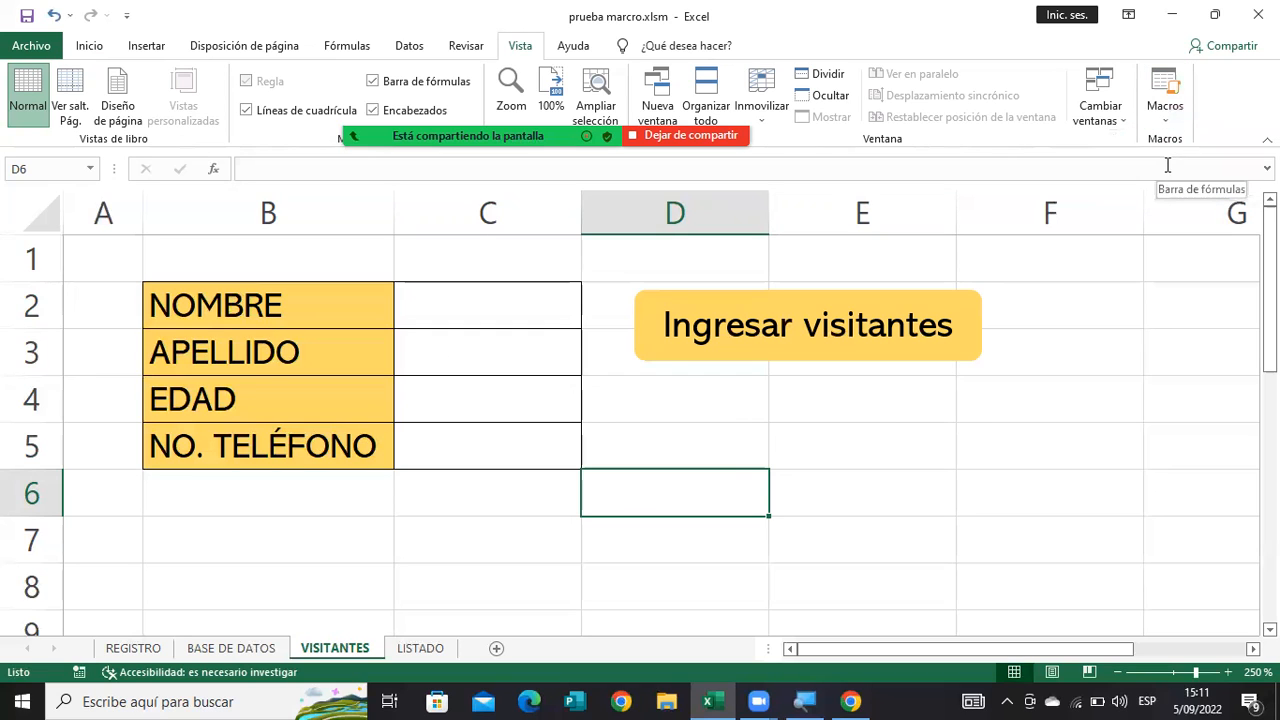
Draw a rounded rectangle about 3.01 by 0.53 cm below the "Ingresar visitantes" button, with the same gold fill and no outline.
click(143, 46)
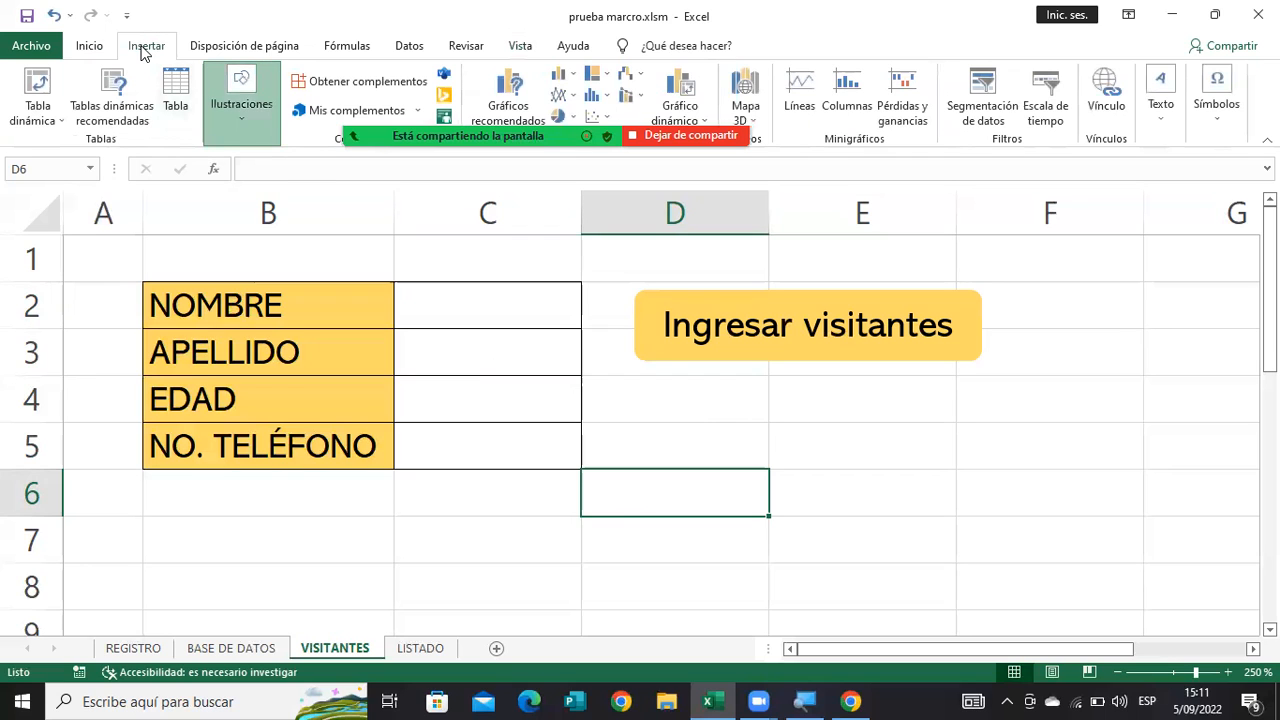
click(241, 100)
click(288, 188)
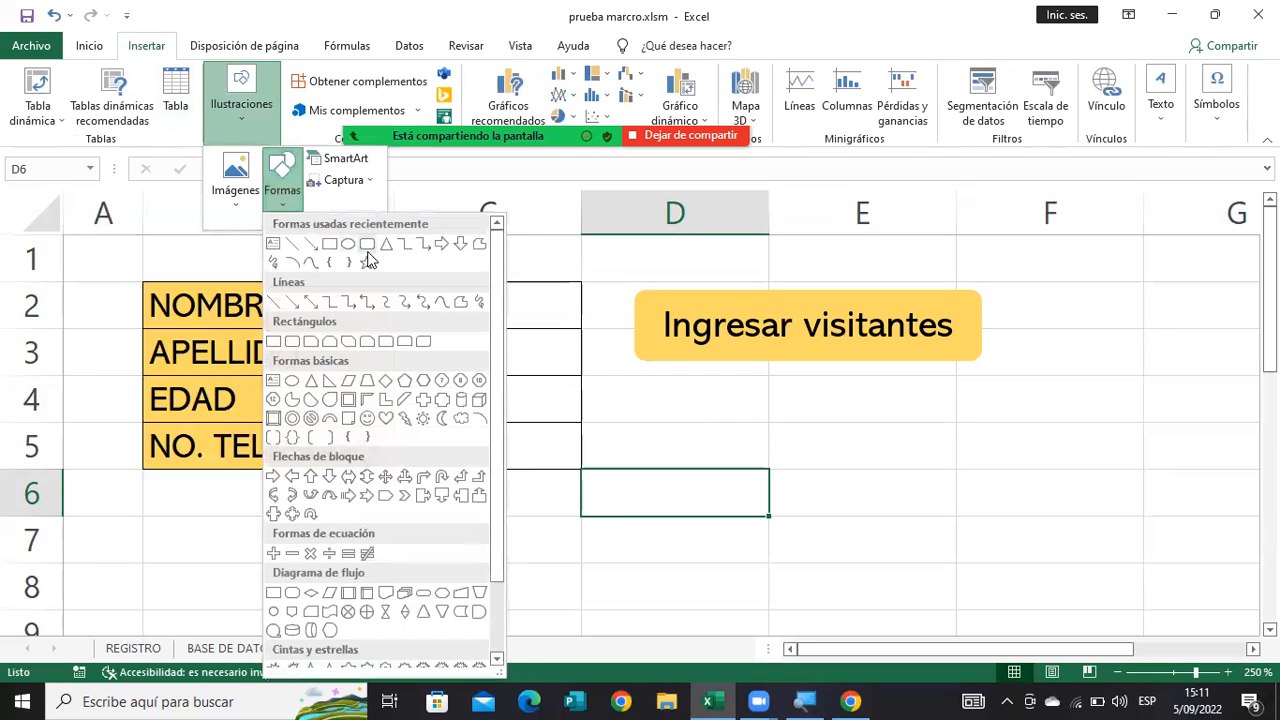
click(377, 255)
drag(676, 380, 943, 423)
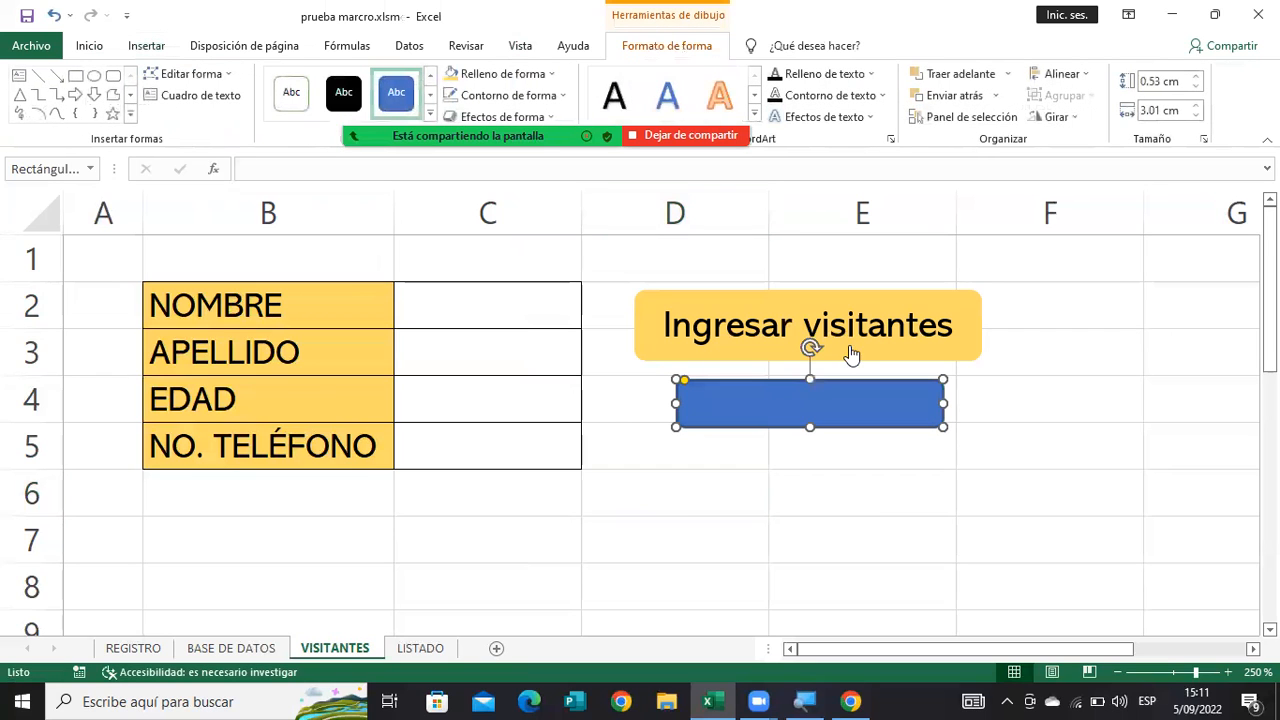
click(449, 72)
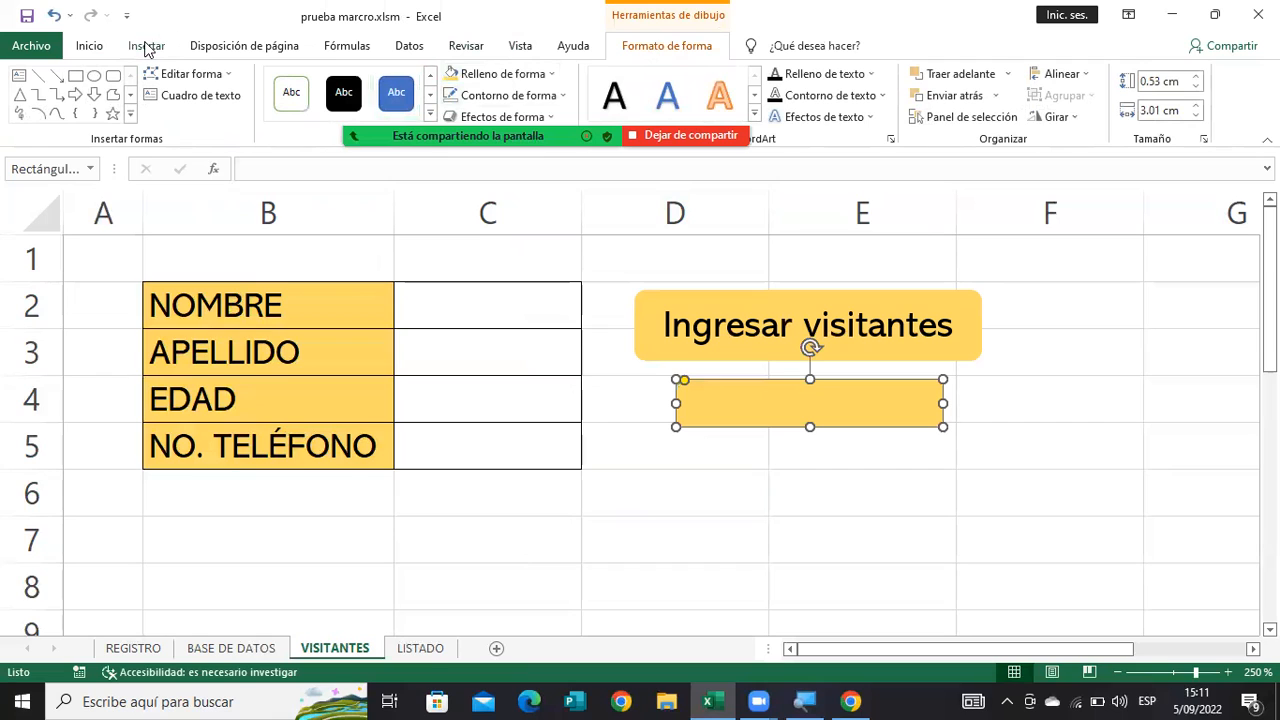
Label the new rounded rectangle "Borrar" in black Abadi, centered horizontally and vertically.
text(Borrar)
click(143, 47)
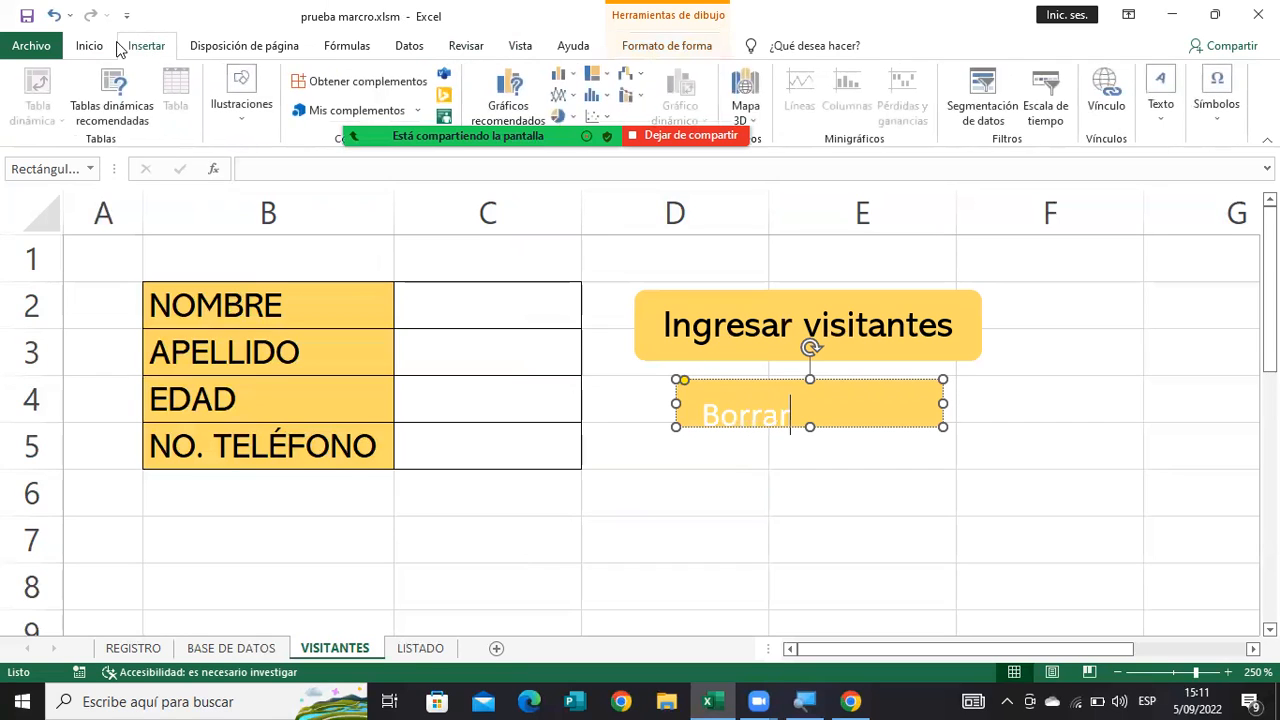
click(98, 48)
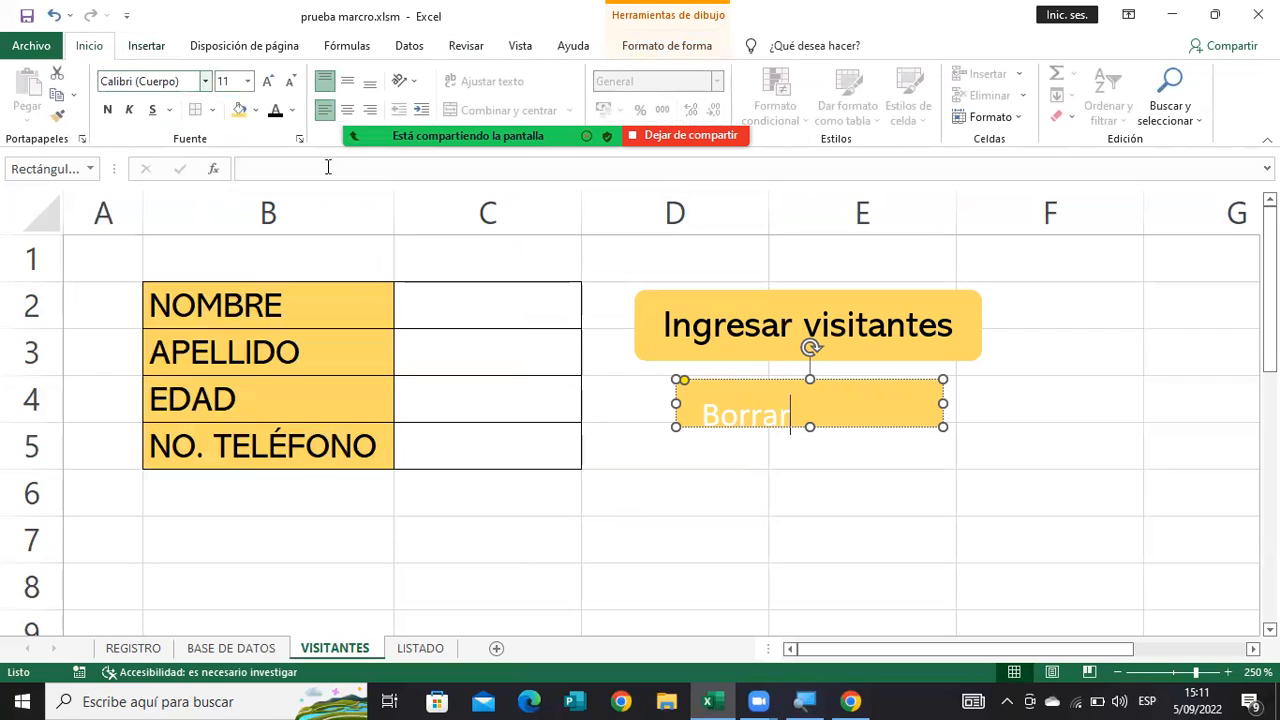
click(715, 427)
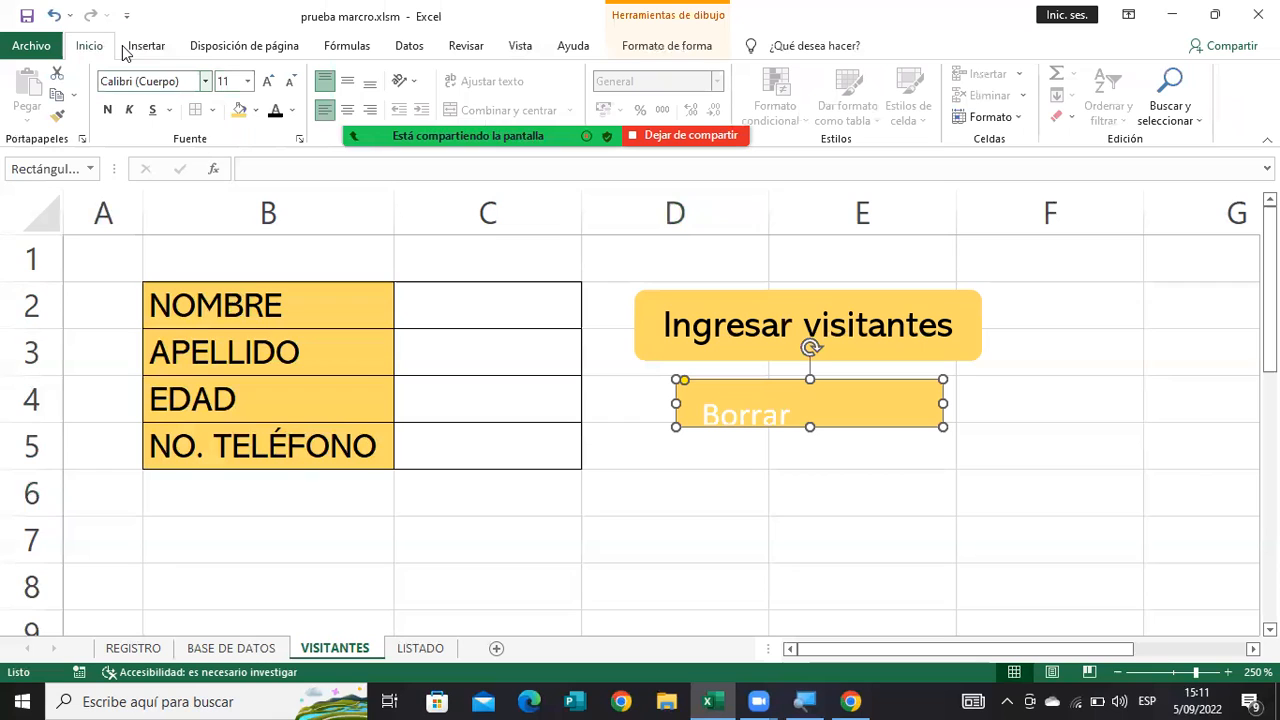
click(205, 81)
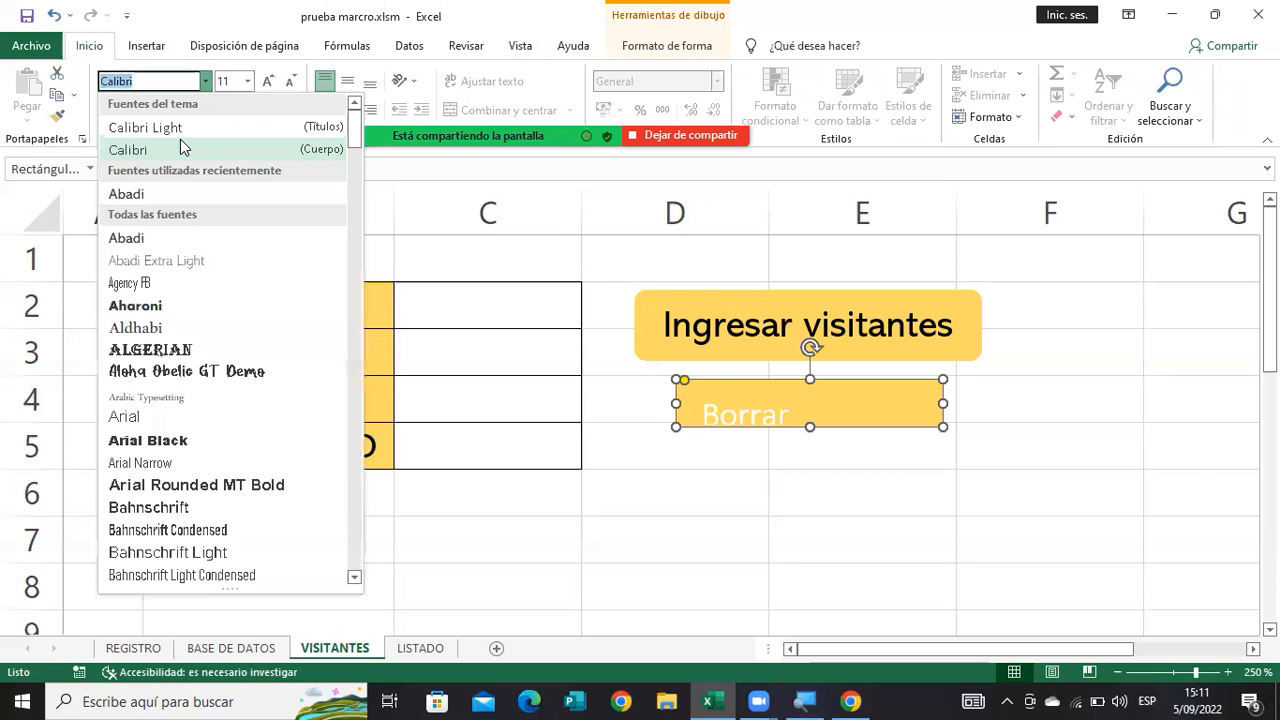
click(135, 194)
click(347, 110)
click(347, 81)
click(275, 110)
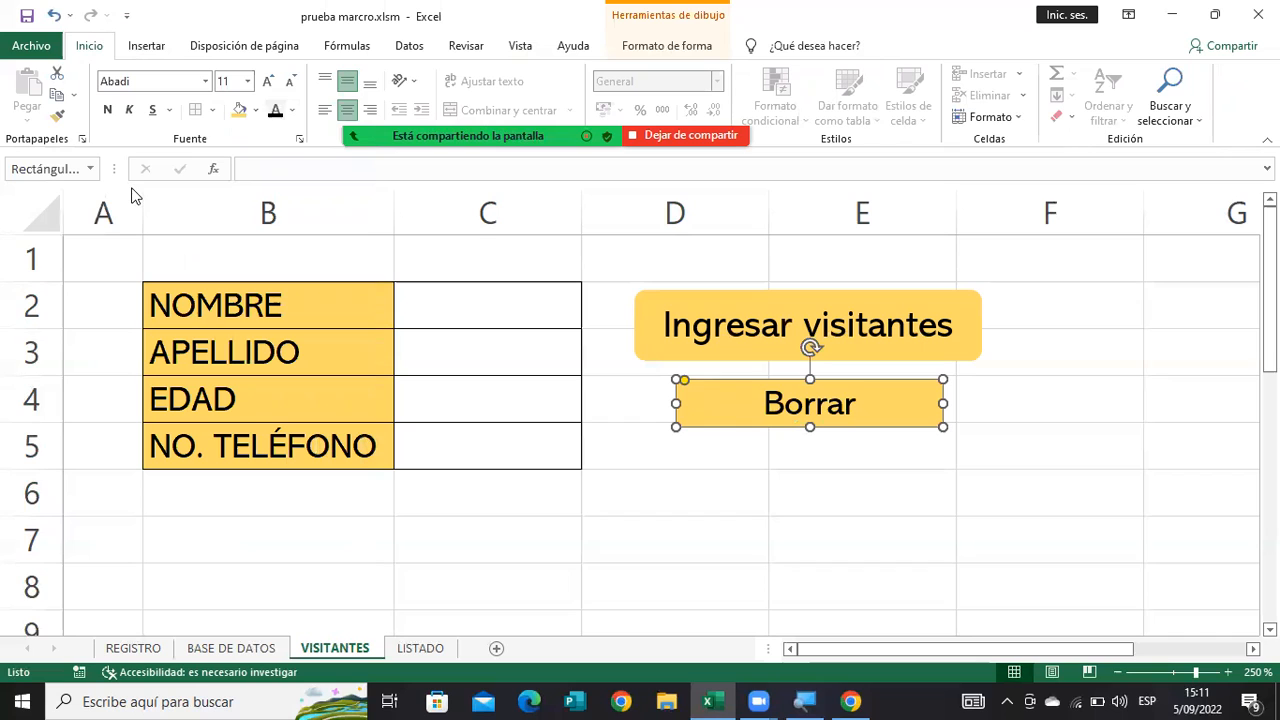
Assign the Borrar macro to the "Borrar" button and deselect the button.
right_click(735, 409)
key(Escape)
right_click(735, 407)
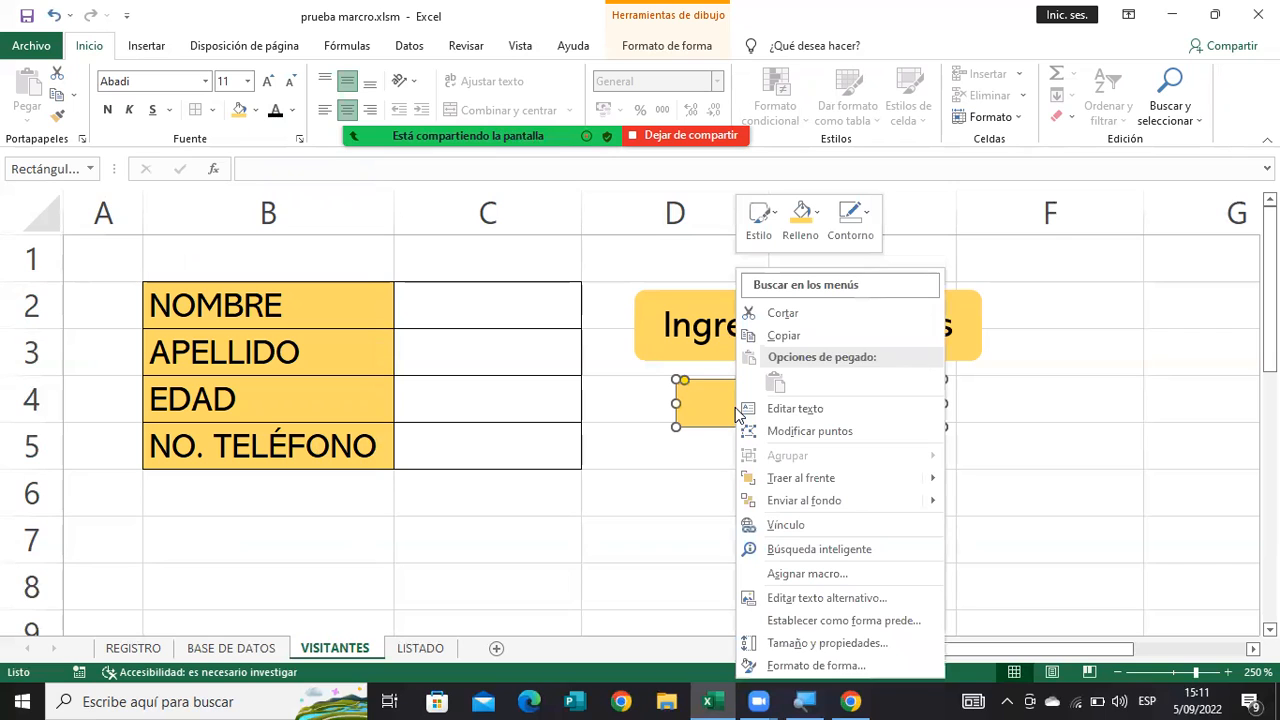
click(805, 574)
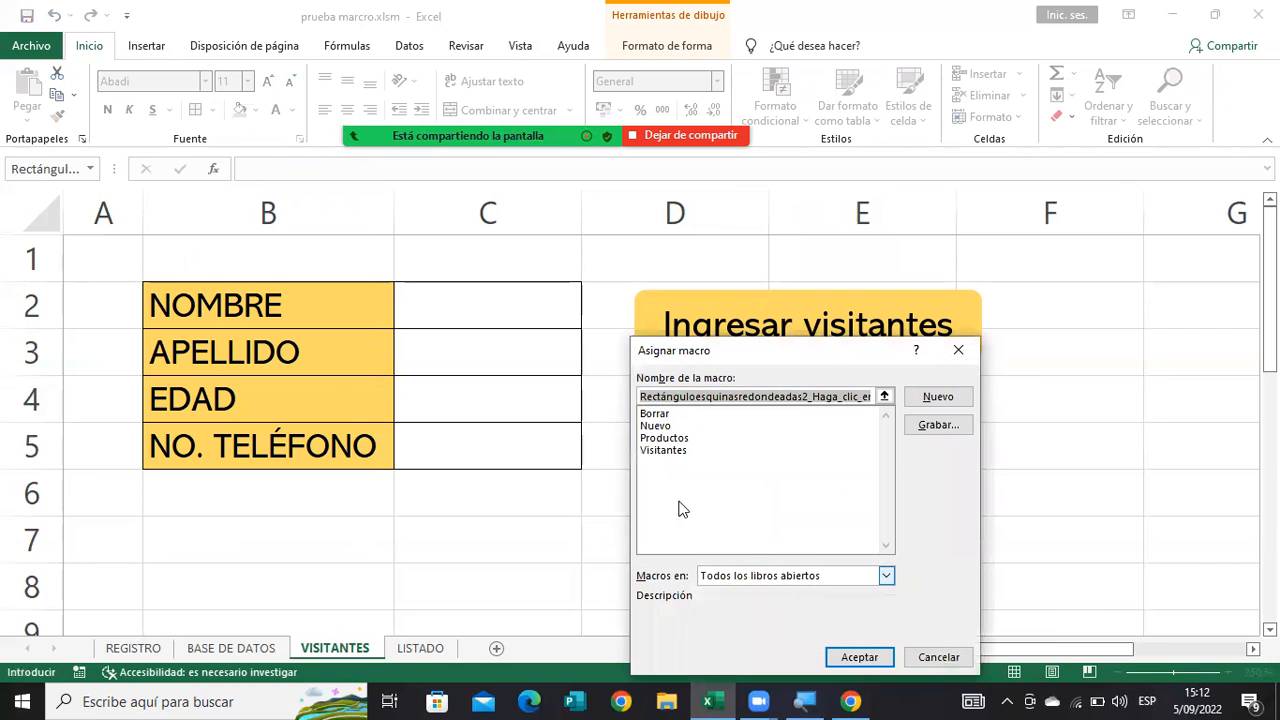
click(657, 415)
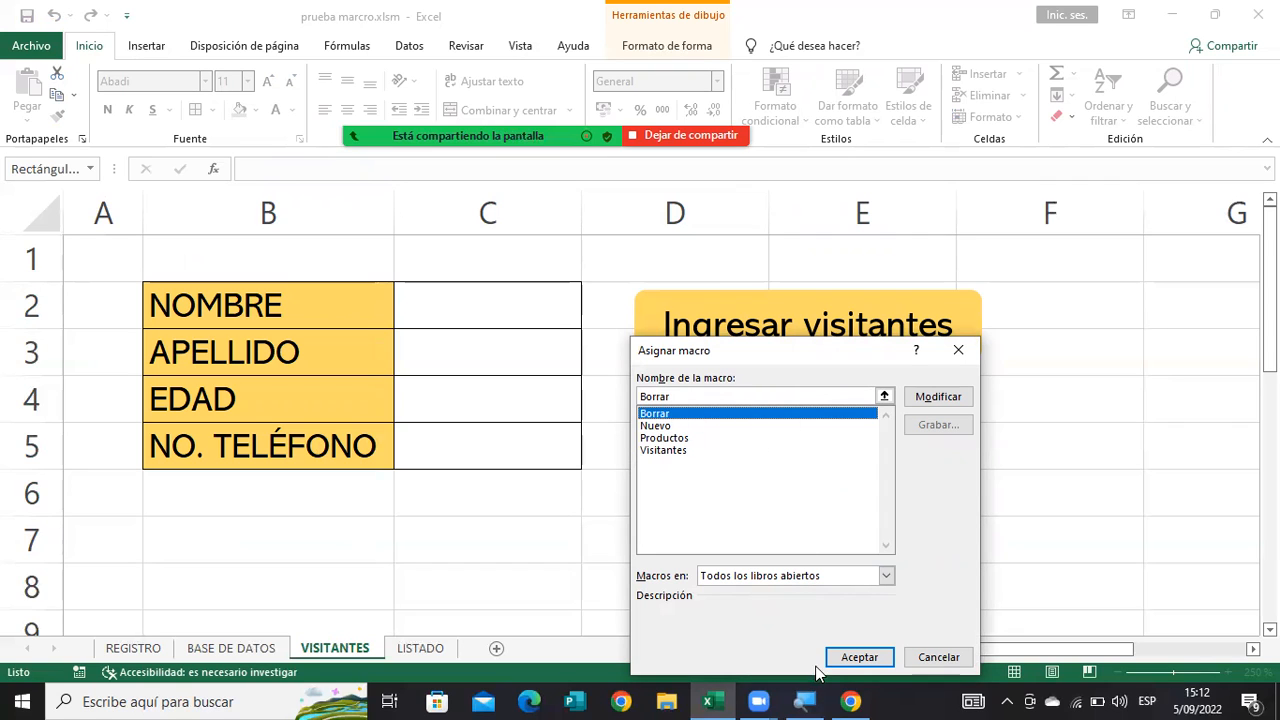
click(851, 658)
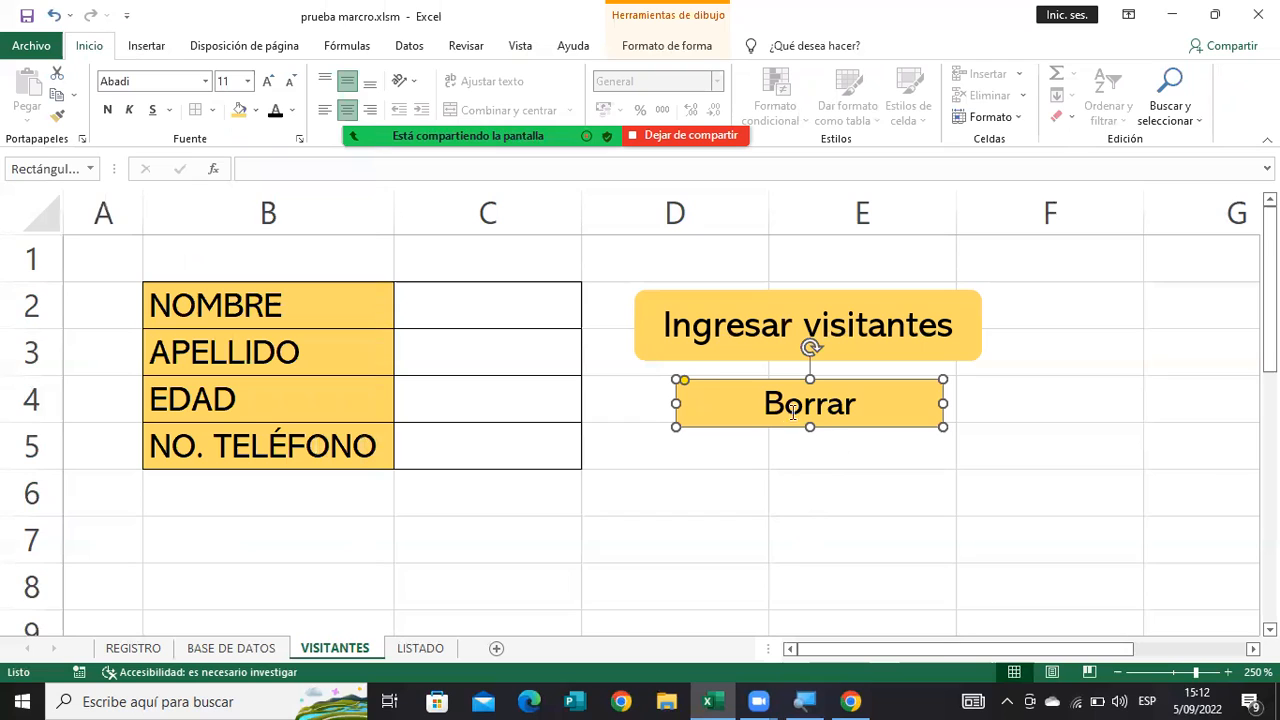
click(743, 480)
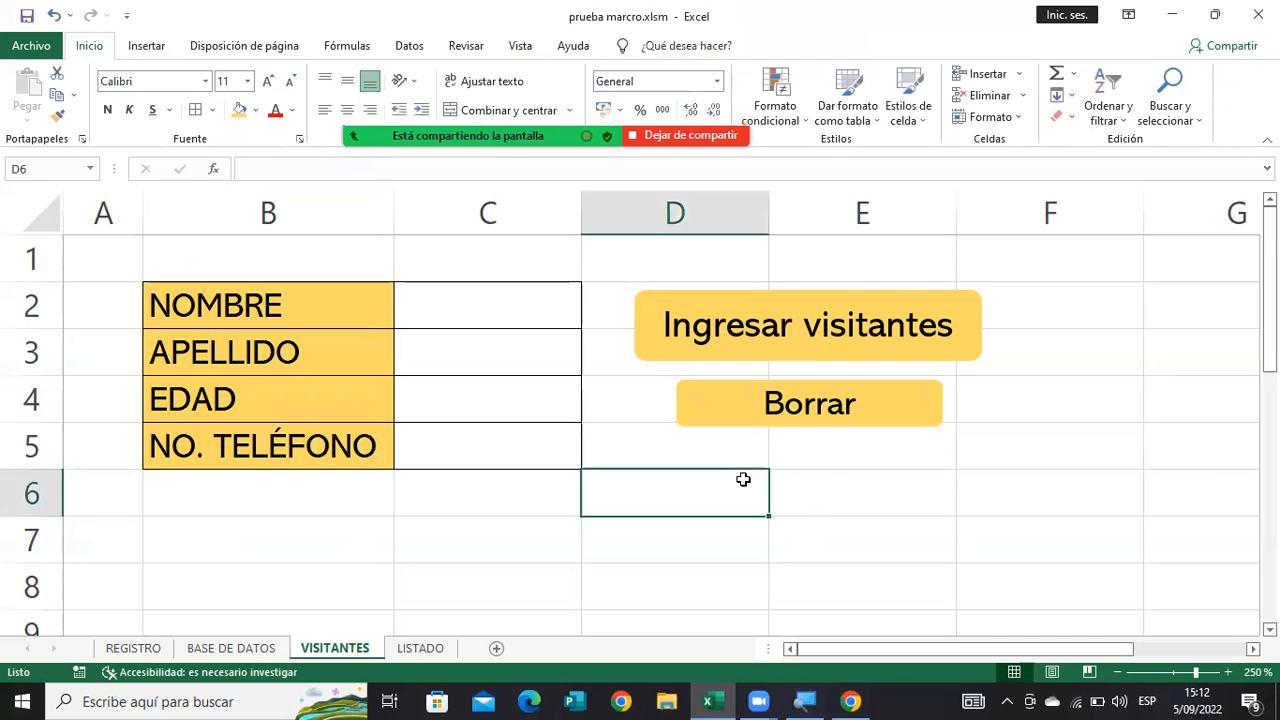
Enter a visitor's first name in C2 and last name in C3 of the form.
click(470, 297)
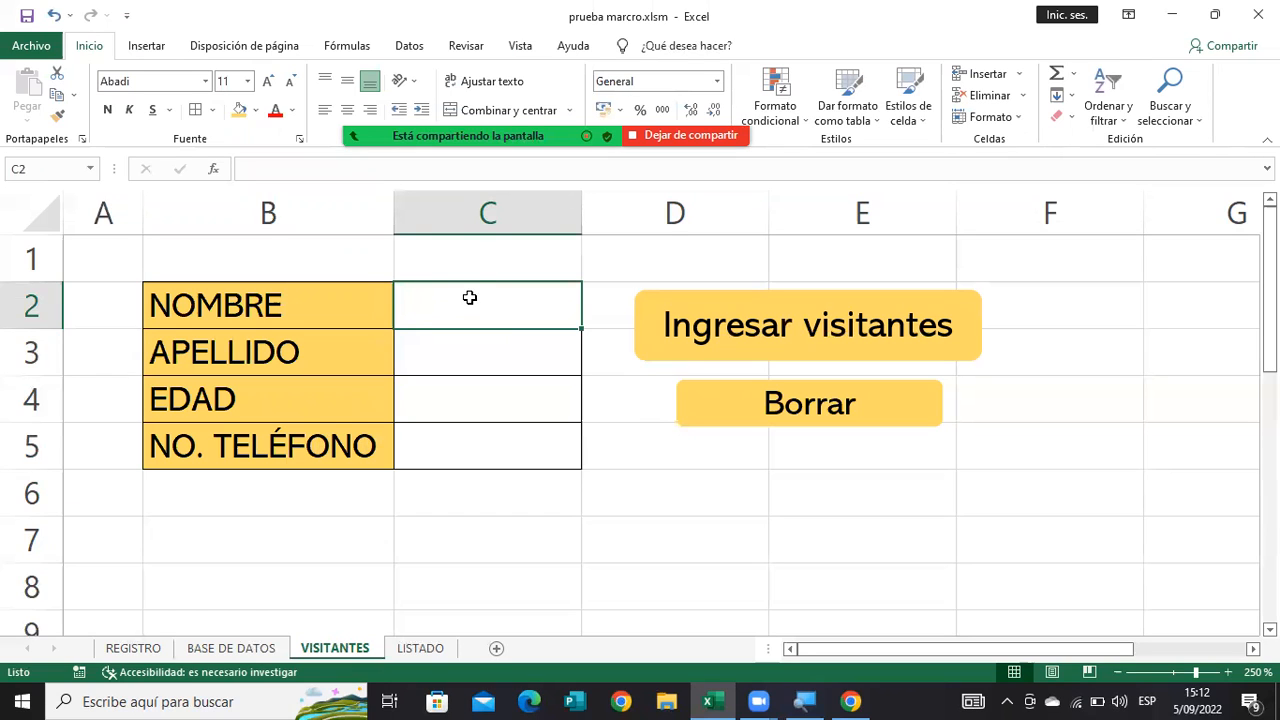
text(B)
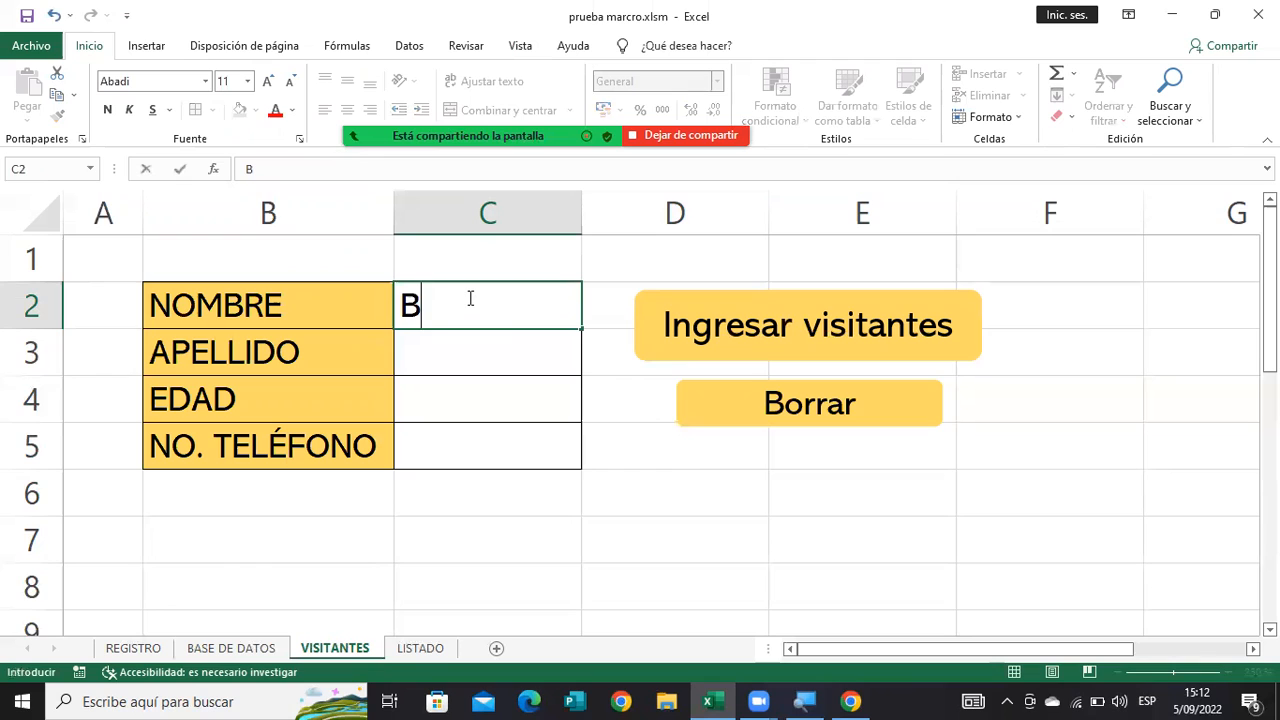
text(everly)
key(Tab)
key(Down)
key(Left)
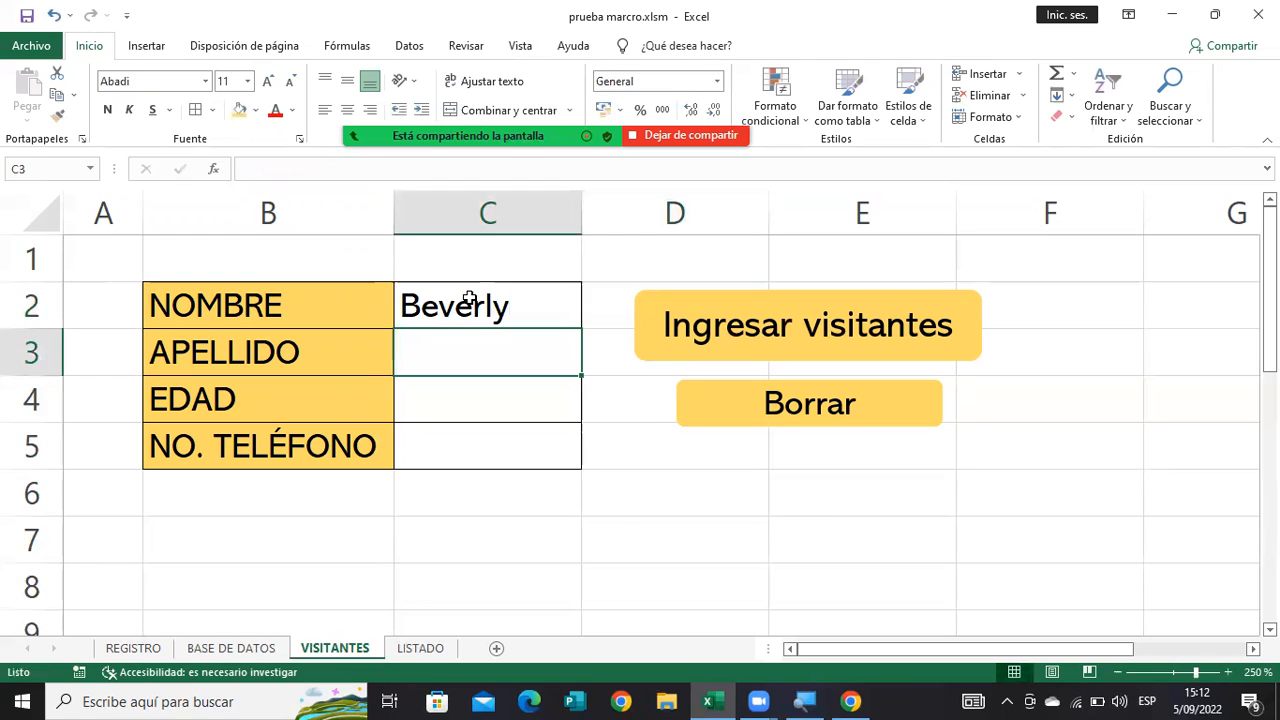
text(Marcos)
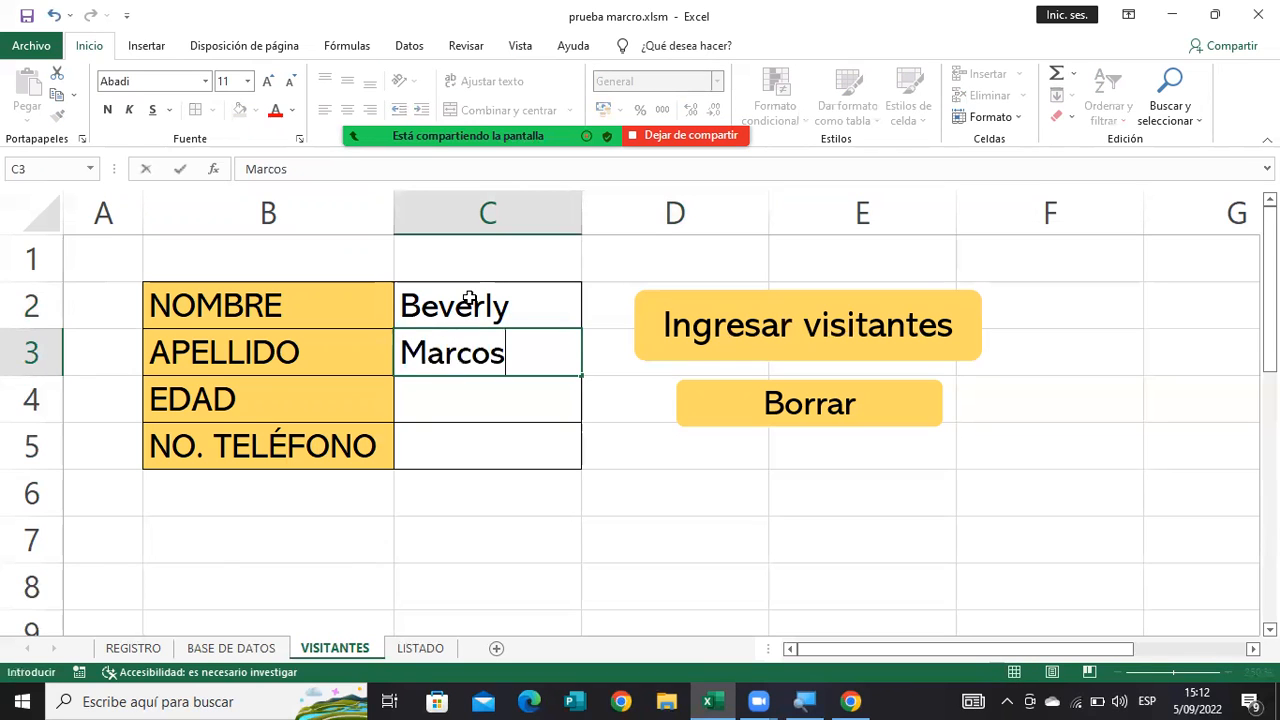
key(Return)
Complete the form with age 14 and the visitor's phone number, and transfer the entry with "Ingresar visitantes".
text(14)
key(Return)
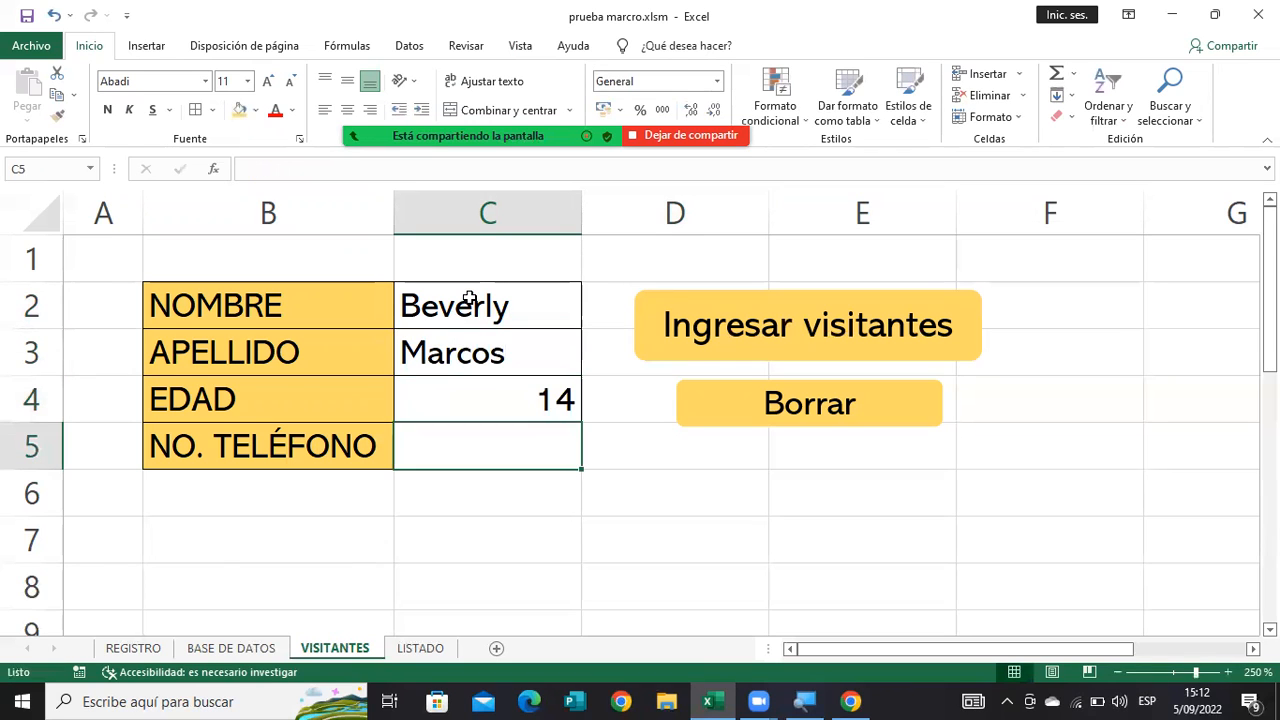
text(145287)
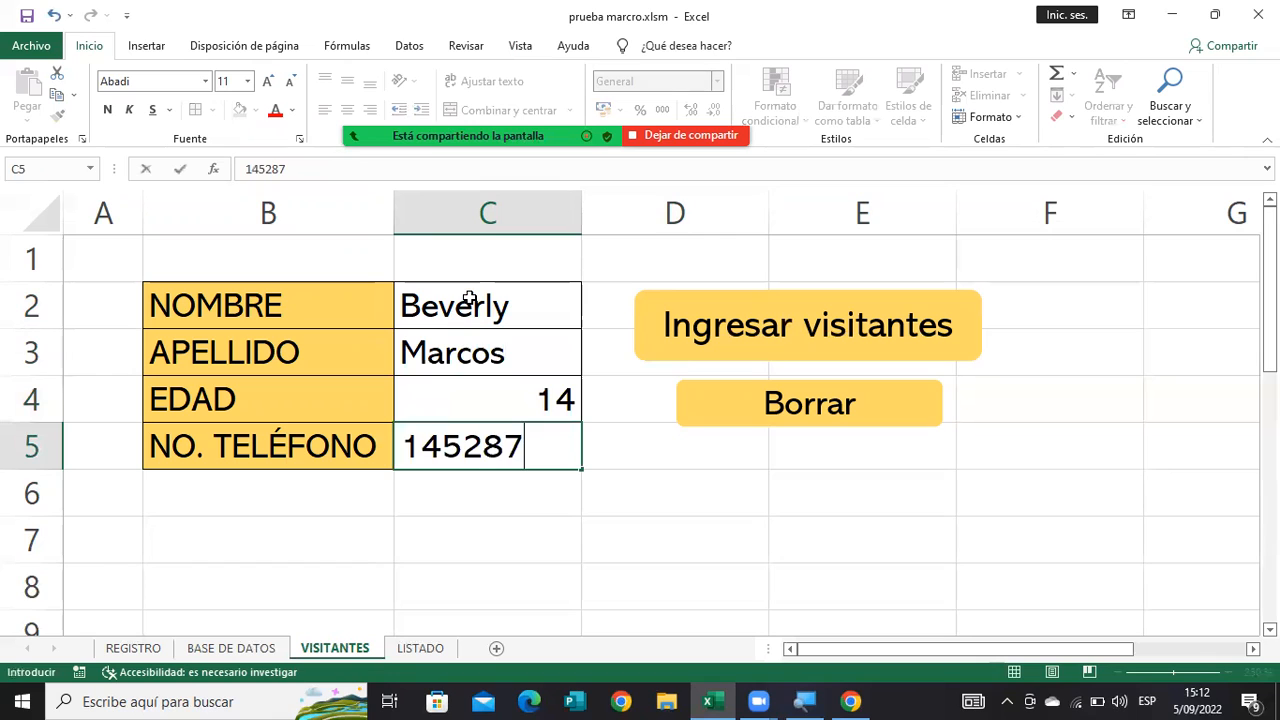
text(2)
click(695, 332)
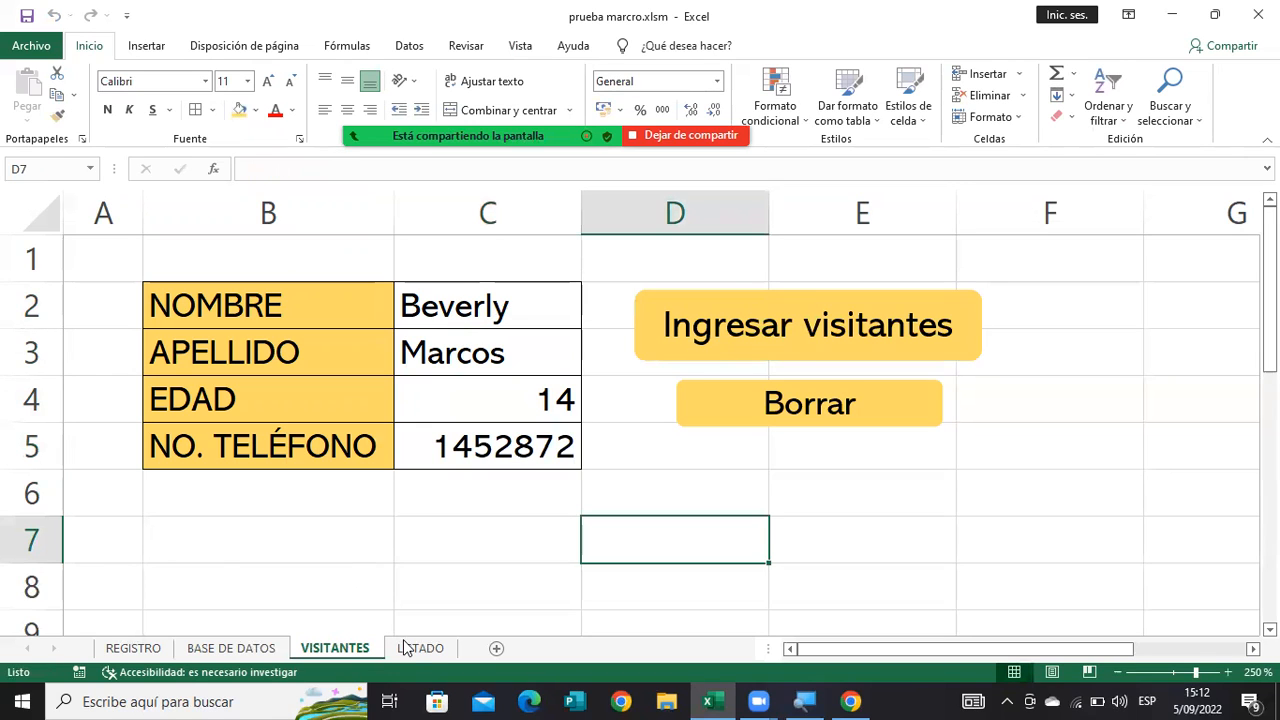
Check the transferred entry on the LISTADO sheet, return to VISITANTES and clear the form with "Borrar".
click(409, 649)
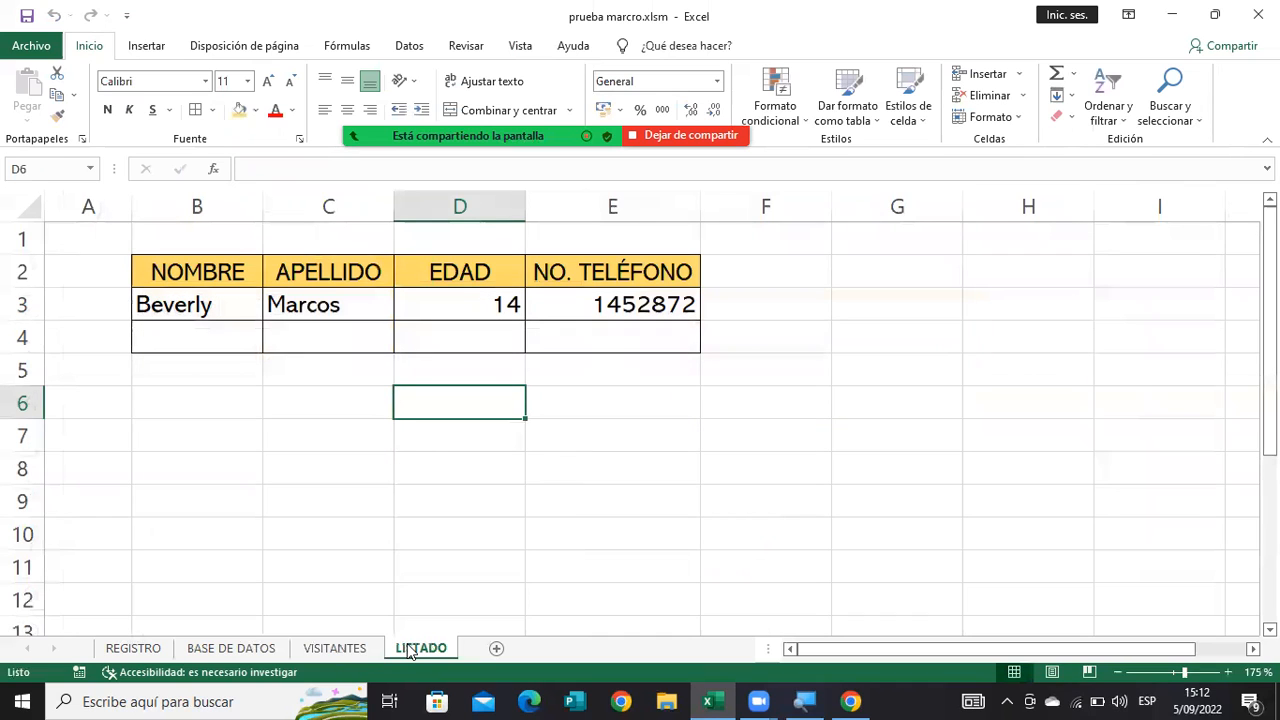
click(350, 652)
click(734, 403)
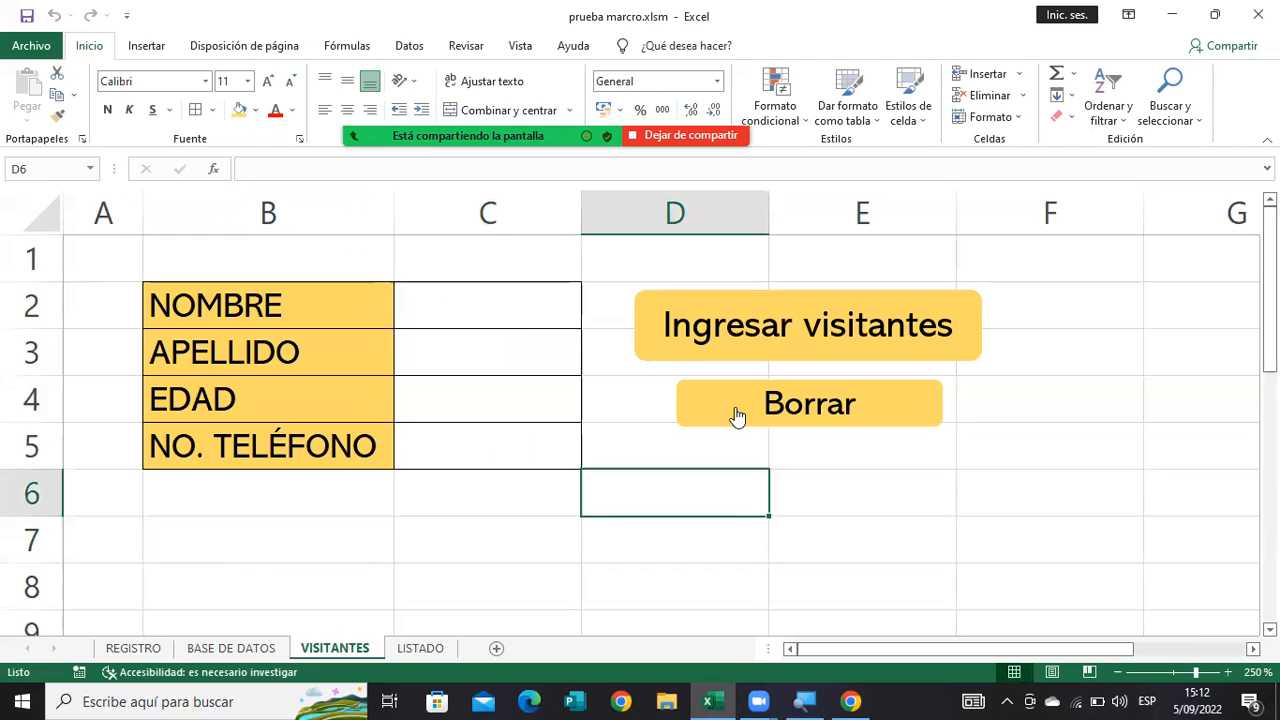
Register a visitor aged 15 with first name, last name and phone number through "Ingresar visitantes", and clear the form.
double_click(489, 300)
text(Wendy)
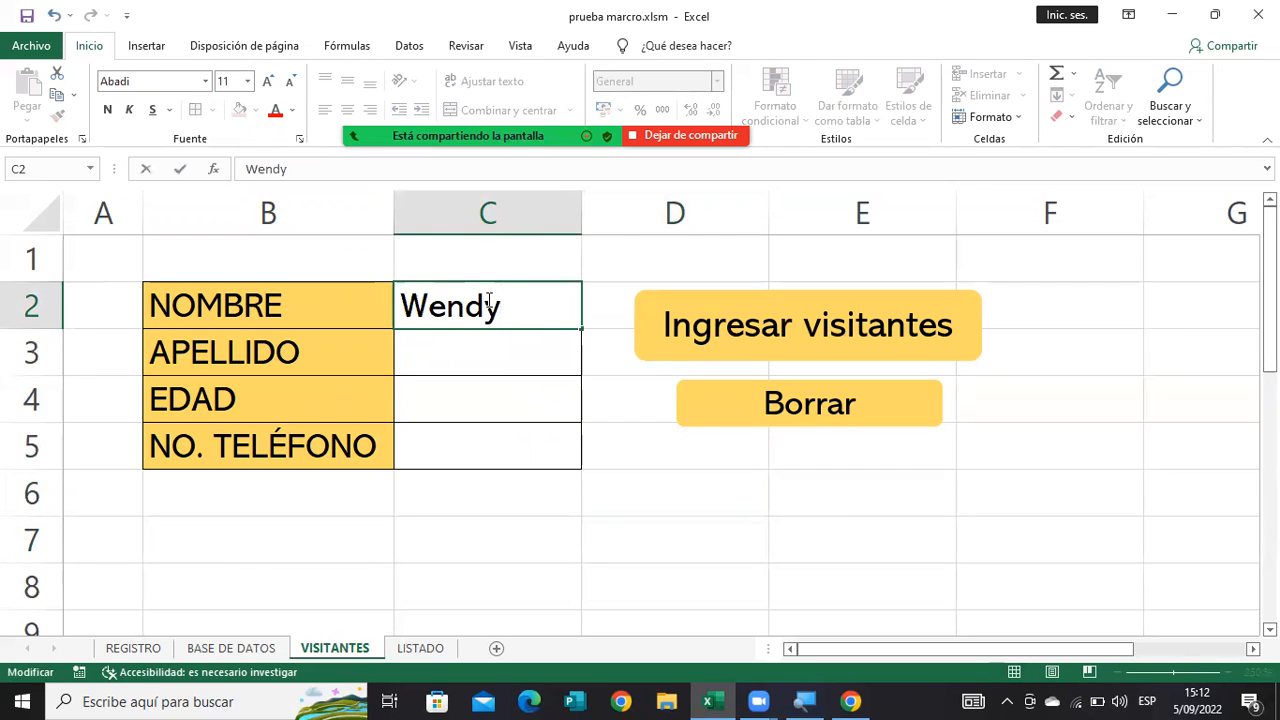
click(505, 361)
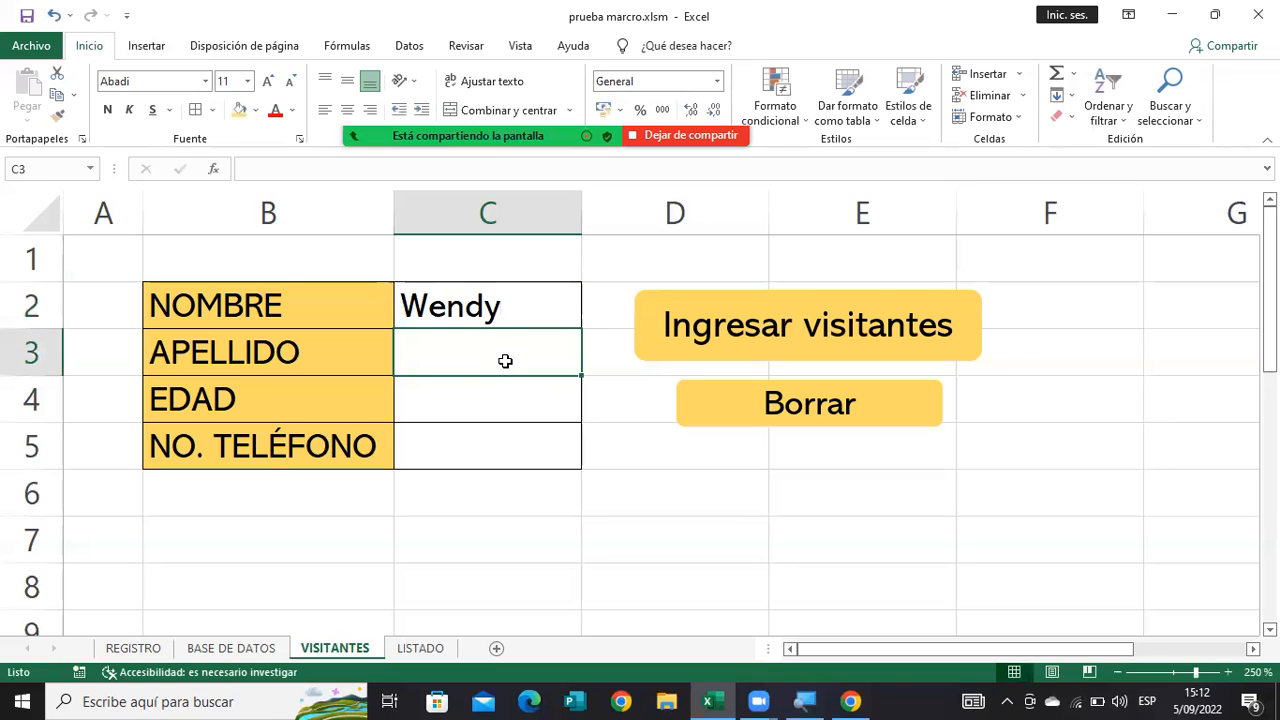
text(López)
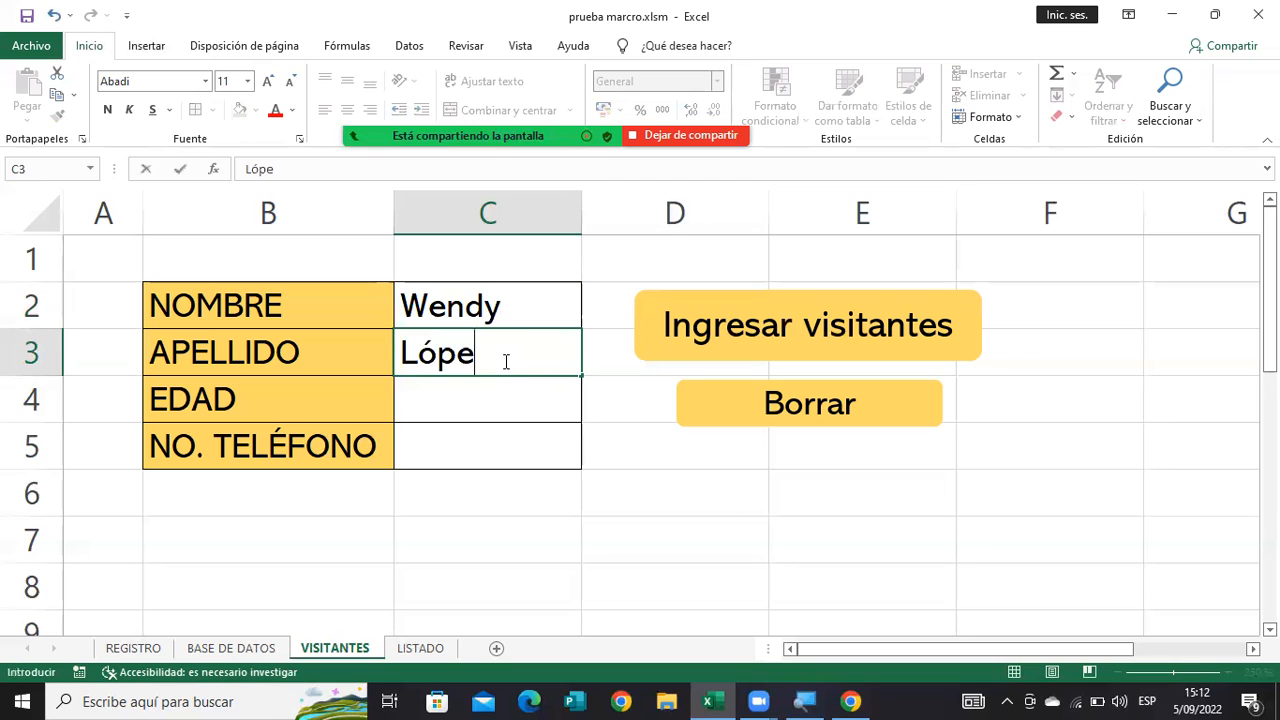
key(Return)
text(15)
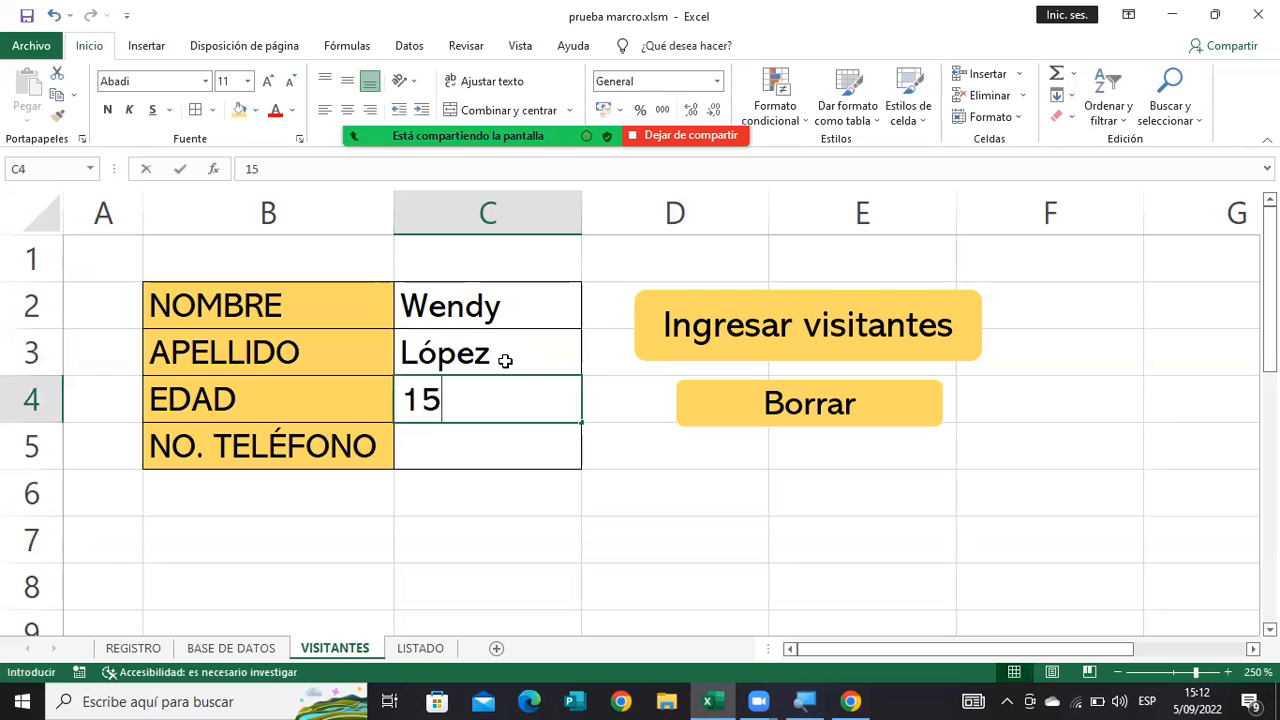
key(Return)
text(2542665)
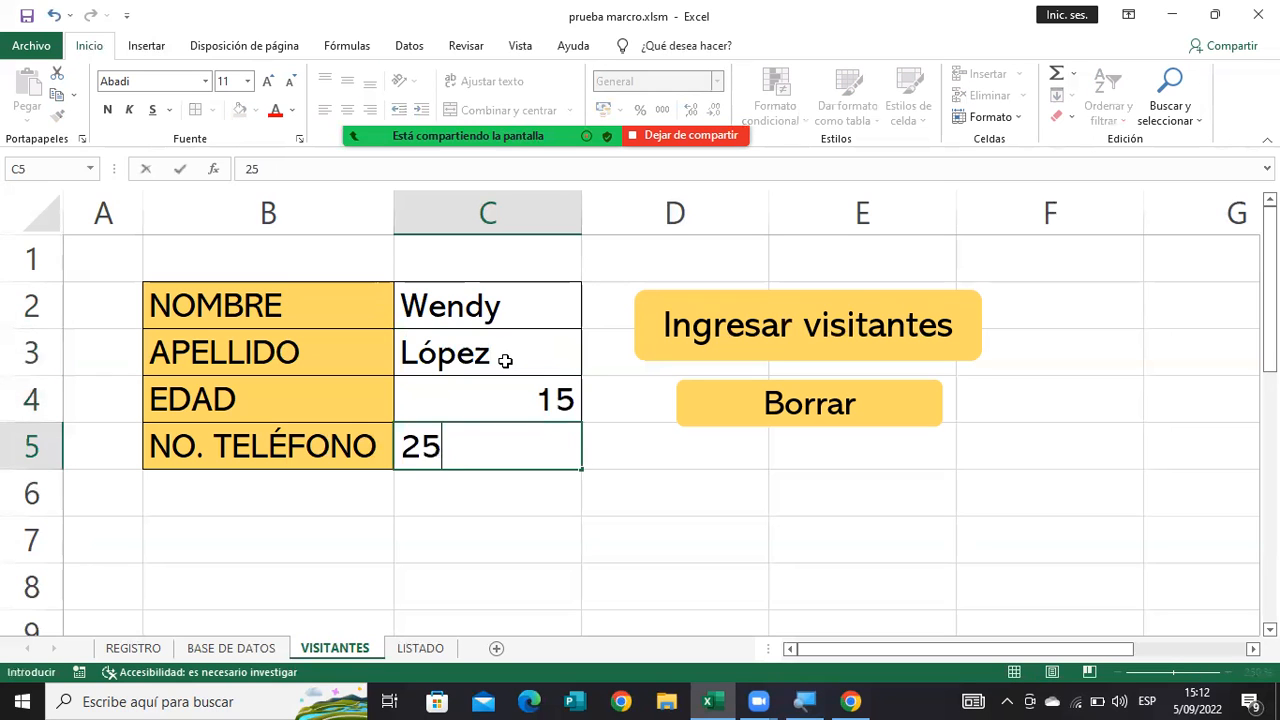
click(734, 306)
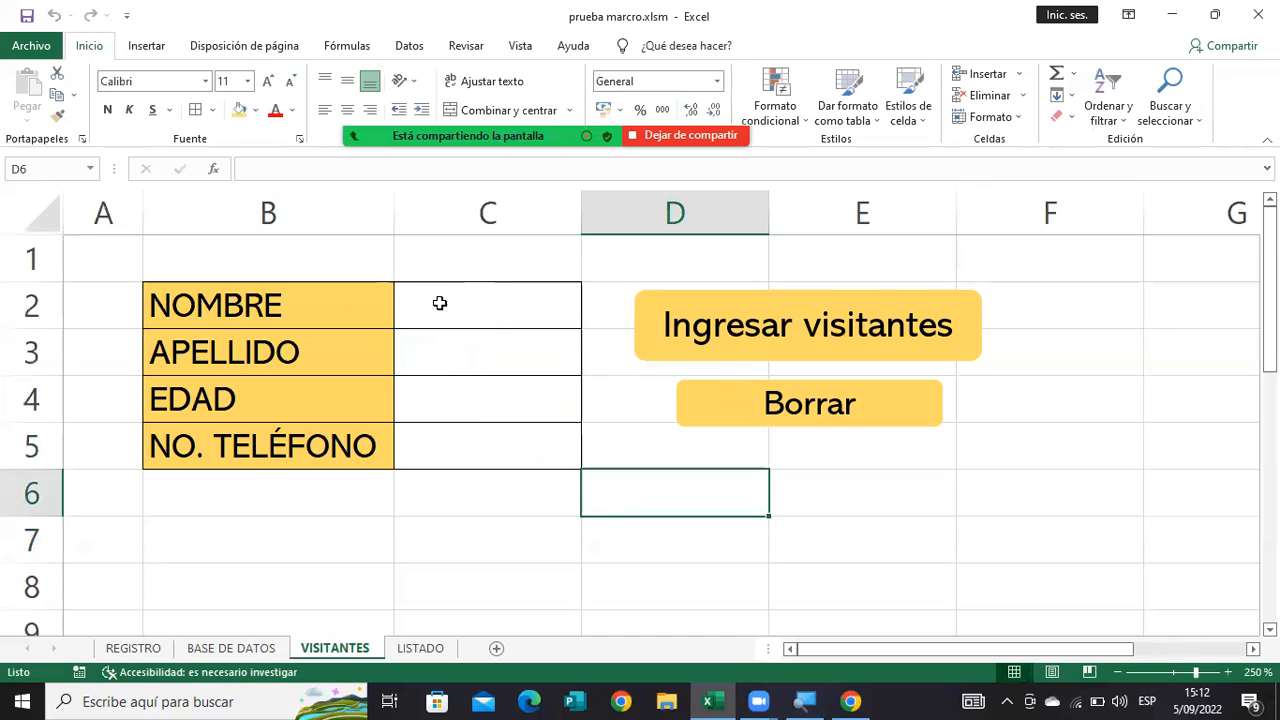
Register a visitor aged 16 with first name, last name and phone number through "Ingresar visitantes", and clear the form.
click(428, 302)
text(Fátima)
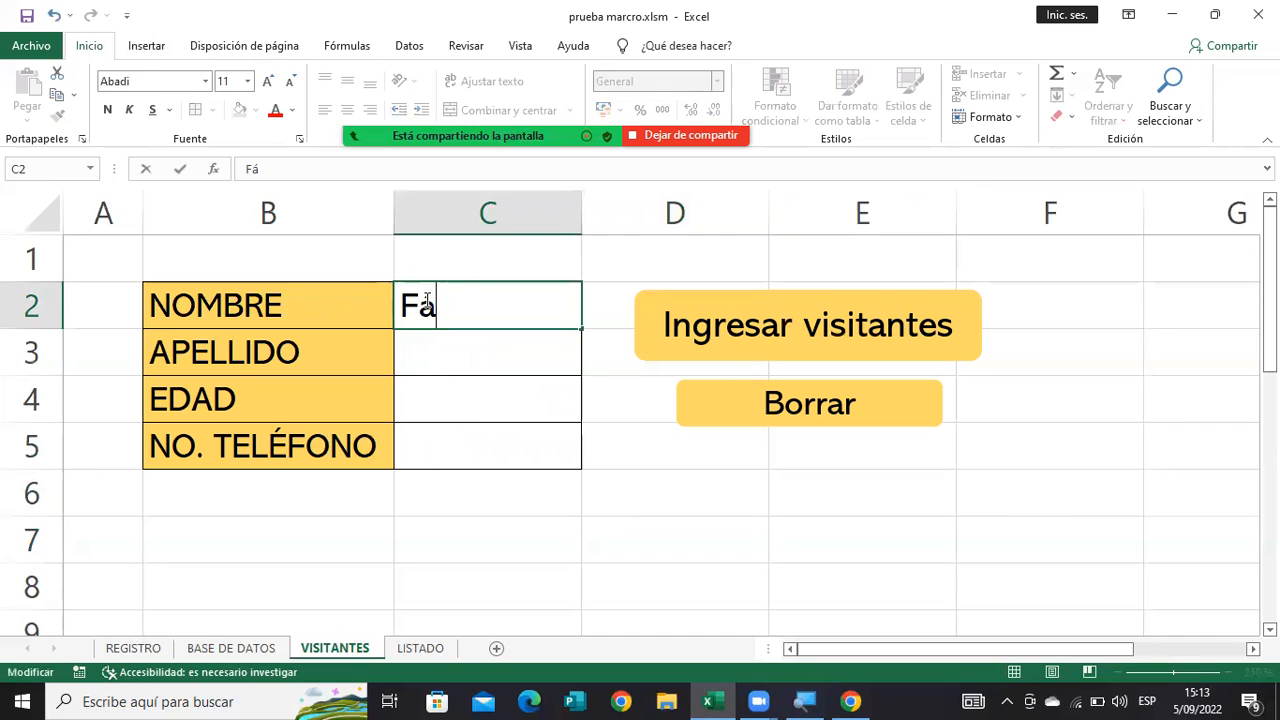
click(471, 357)
text(Campos)
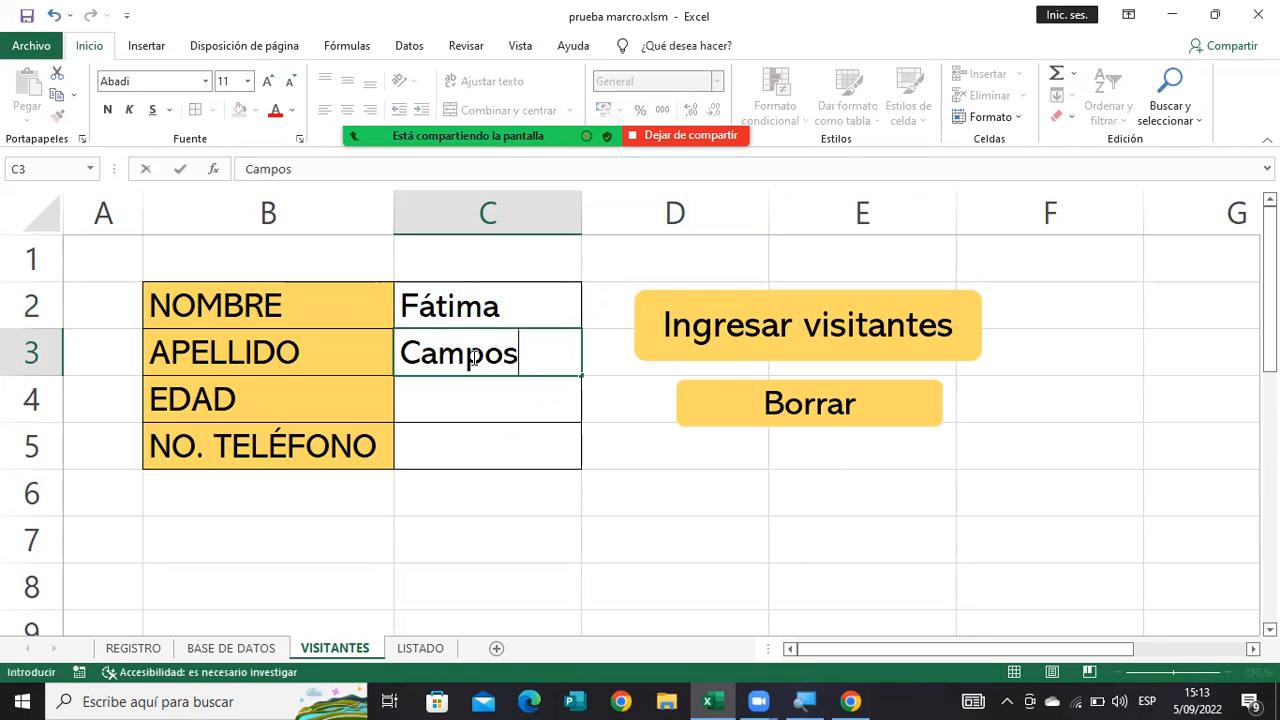
key(Return)
text(16)
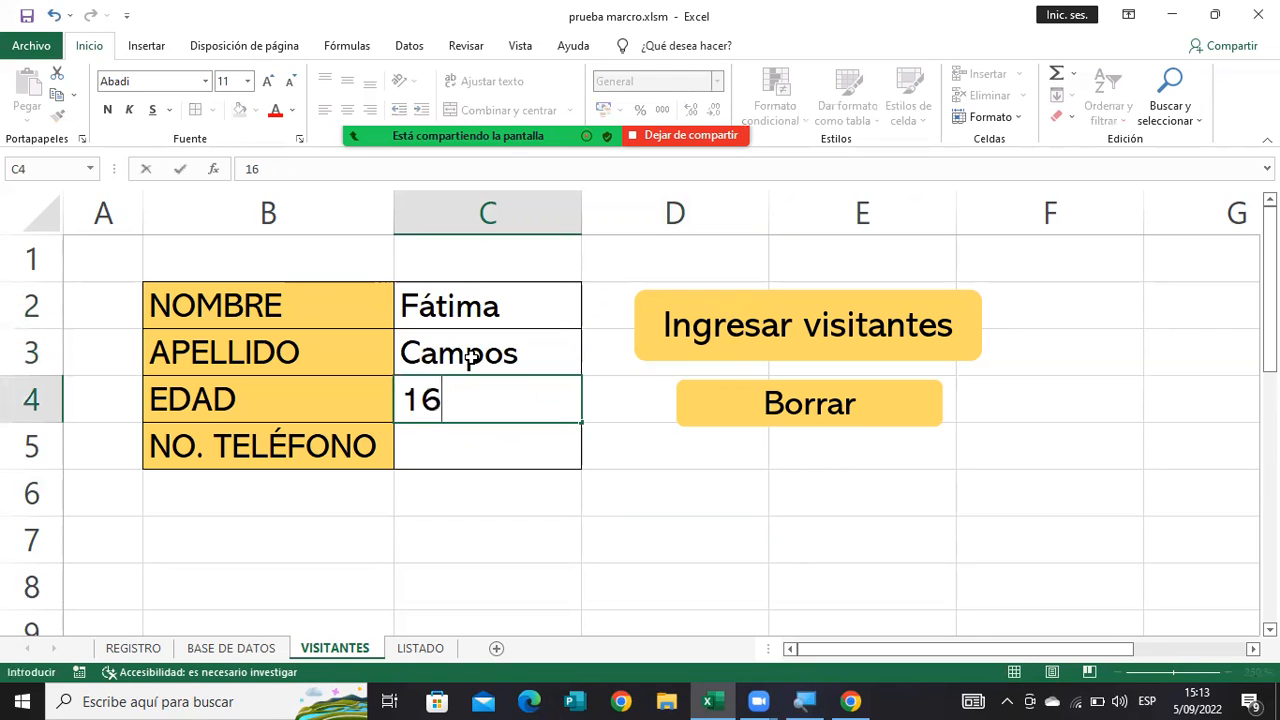
key(Return)
text(255852)
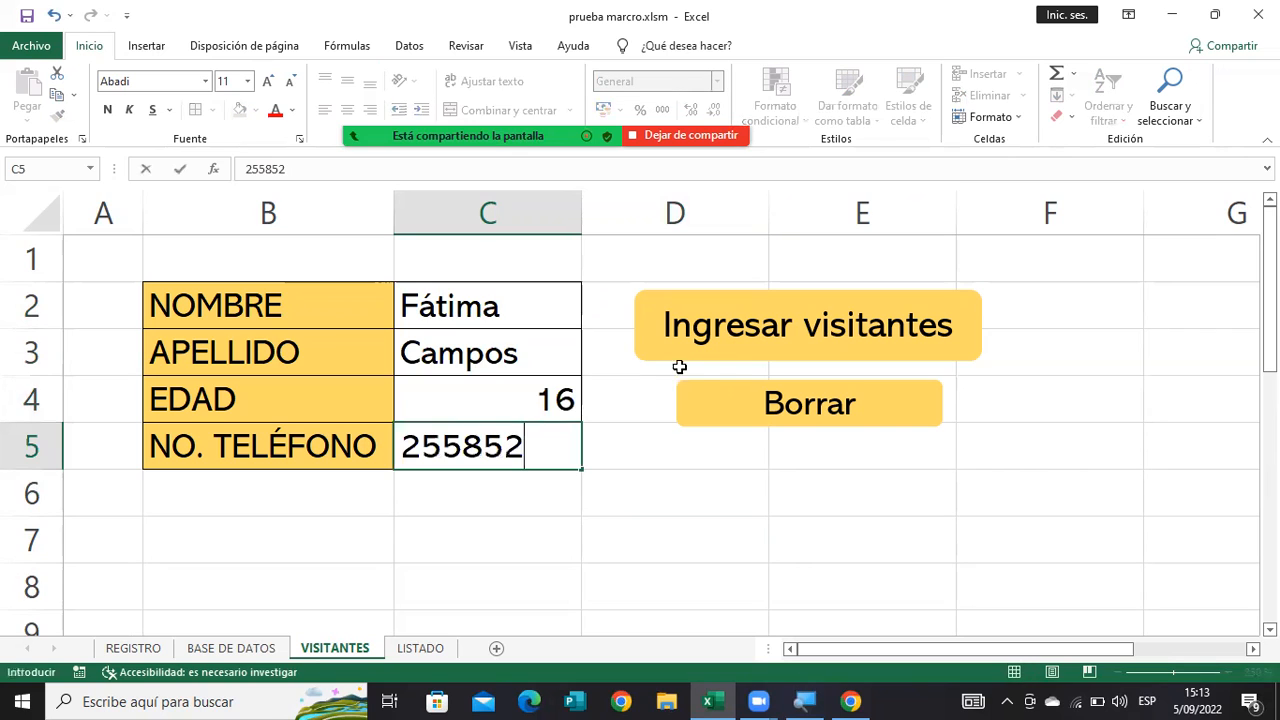
click(677, 345)
click(695, 388)
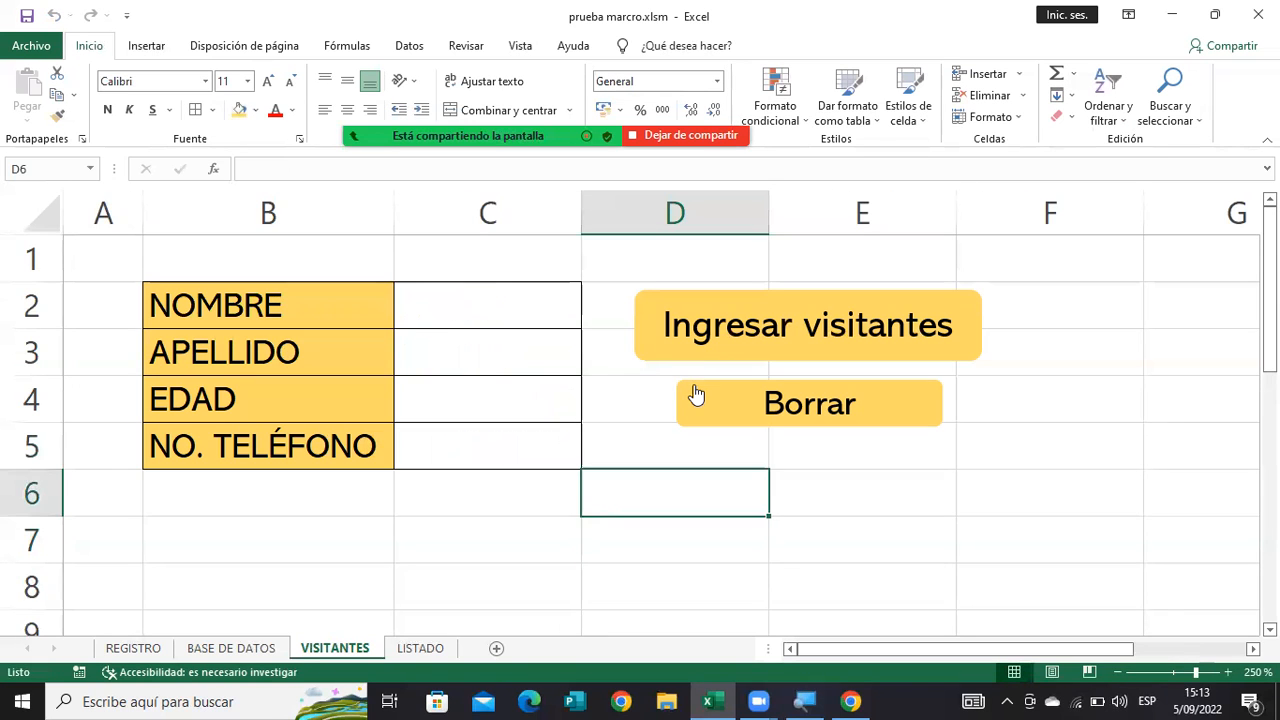
Register a visitor aged 25 with first name, last name and phone number through "Ingresar visitantes", and clear the form.
click(527, 316)
text(Leslie)
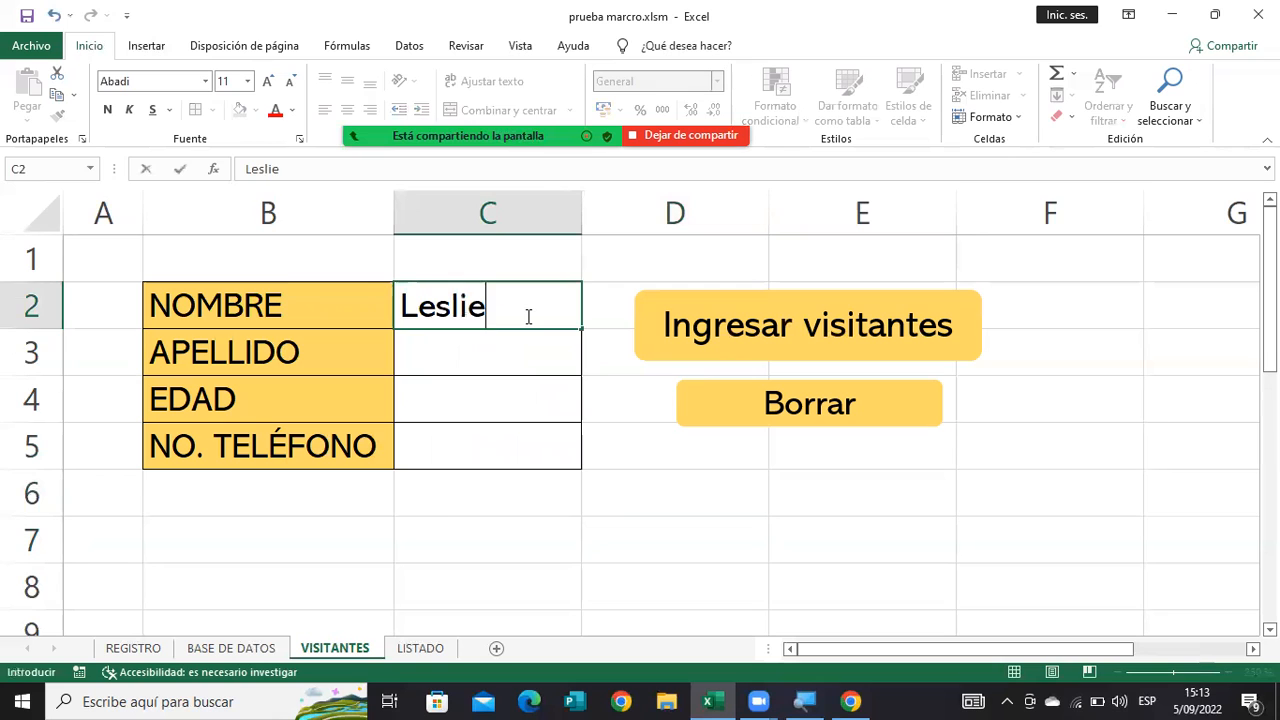
key(Return)
text(López)
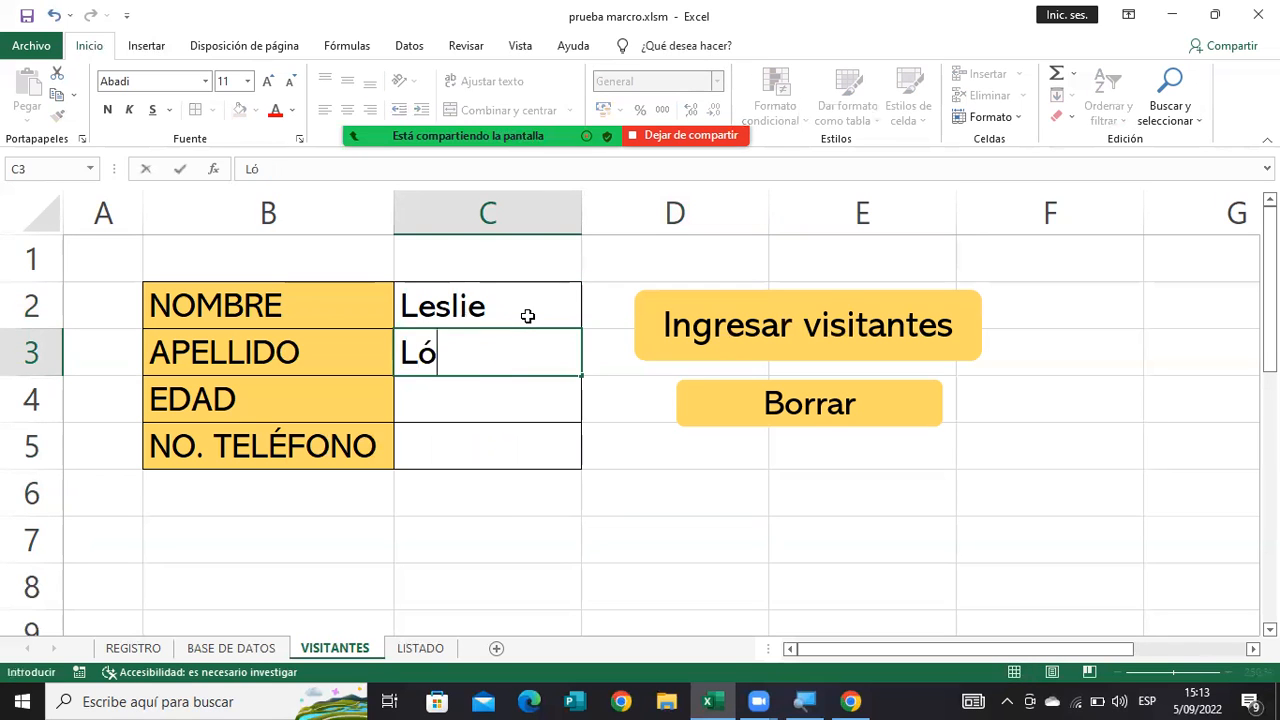
key(Return)
text(25)
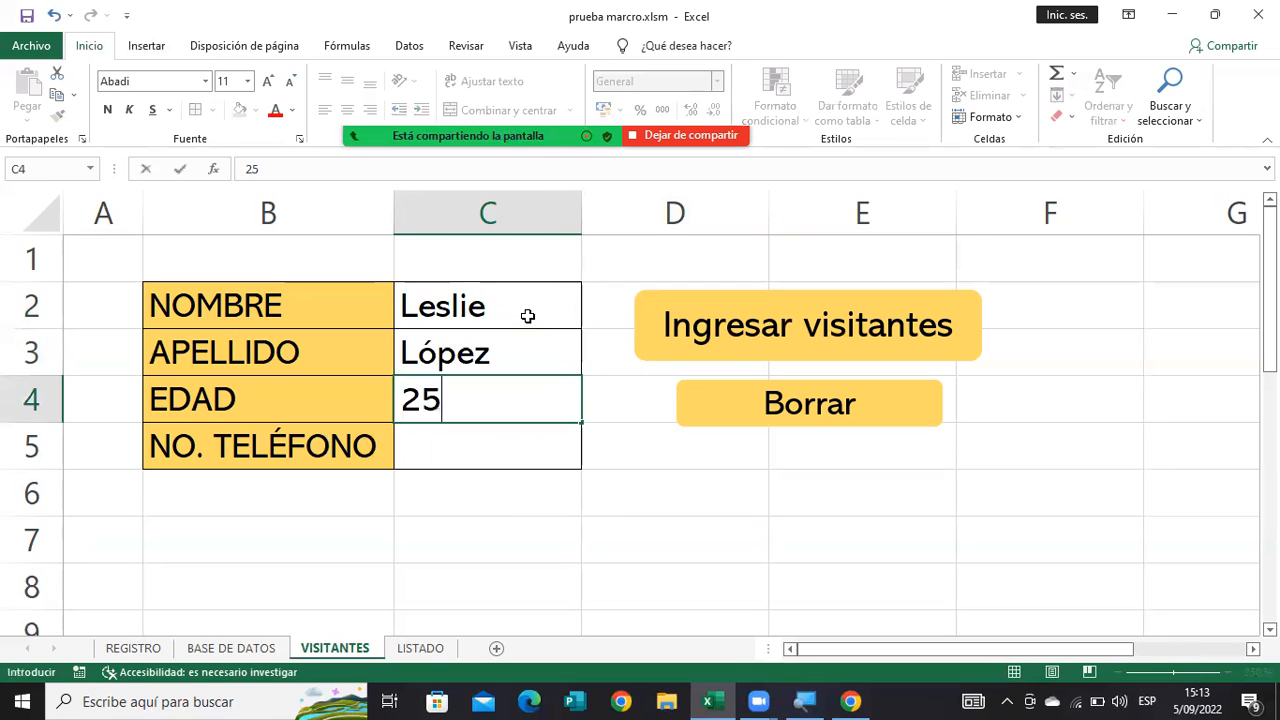
key(Right)
key(Down)
key(Left)
text(5525525)
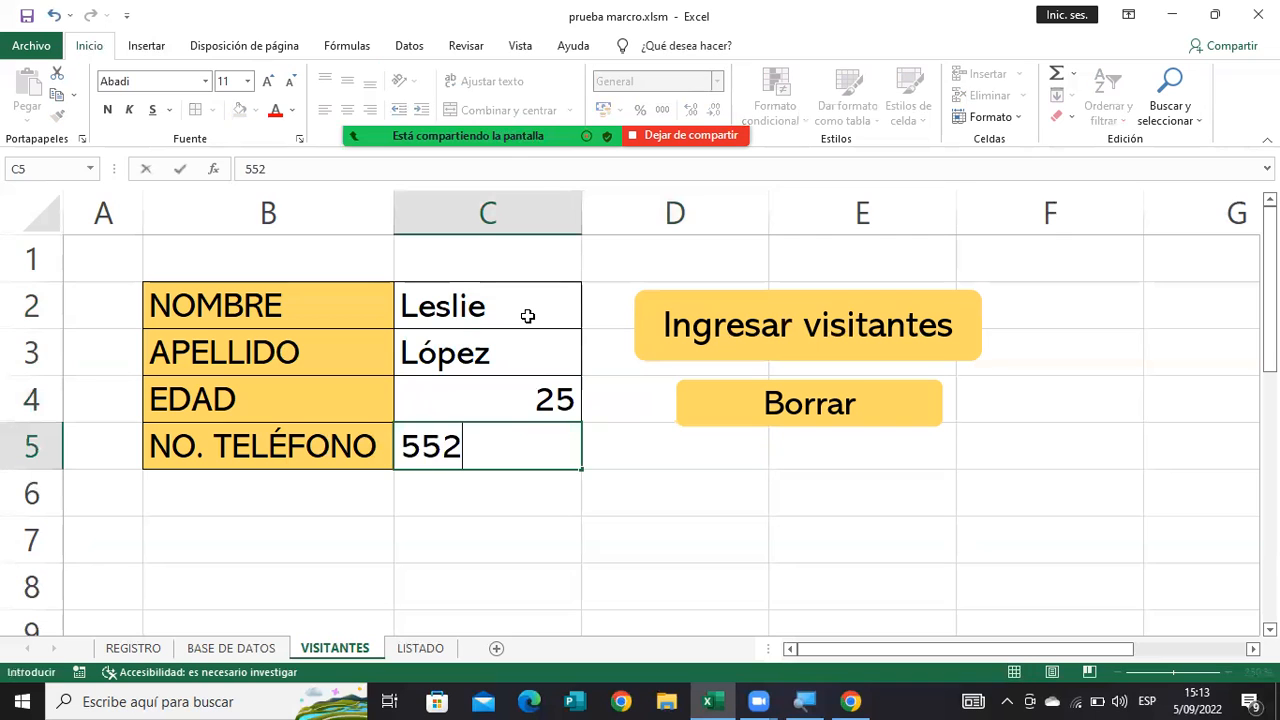
click(697, 322)
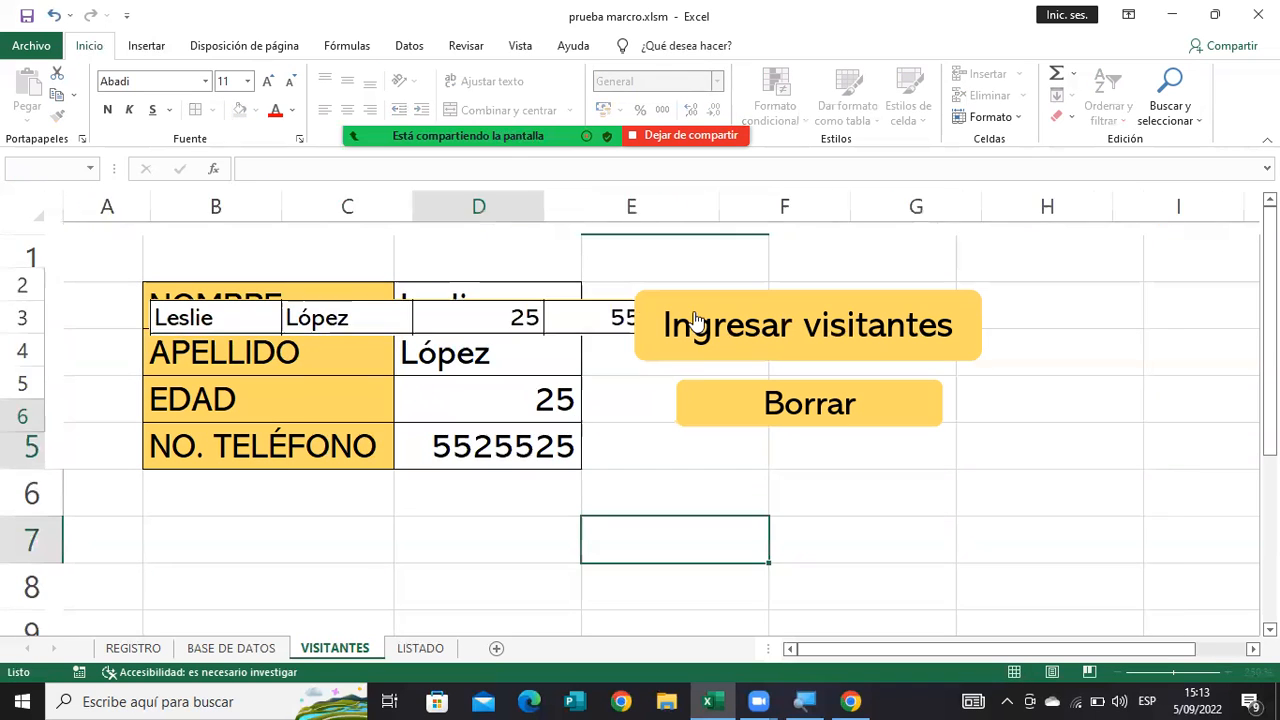
click(700, 404)
Register another visitor aged 14 with first name, last name and phone number through "Ingresar visitantes", and clear the form.
click(507, 309)
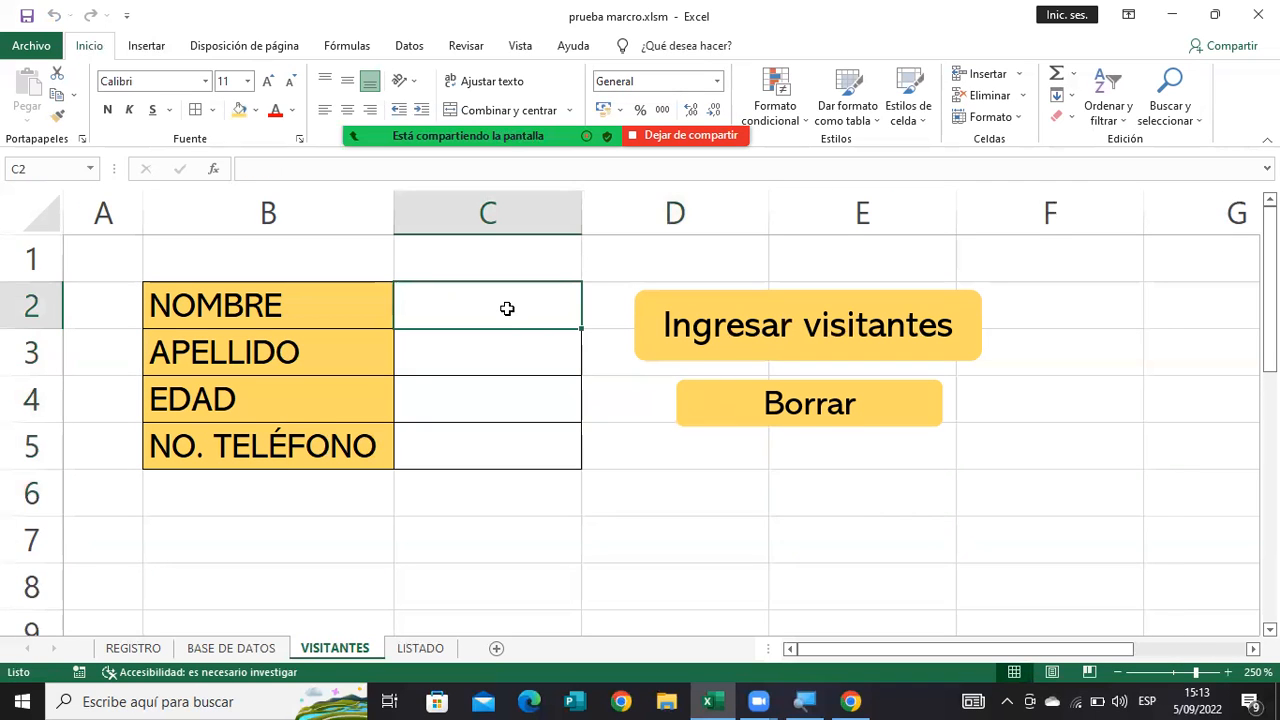
text(Eduardo)
key(Return)
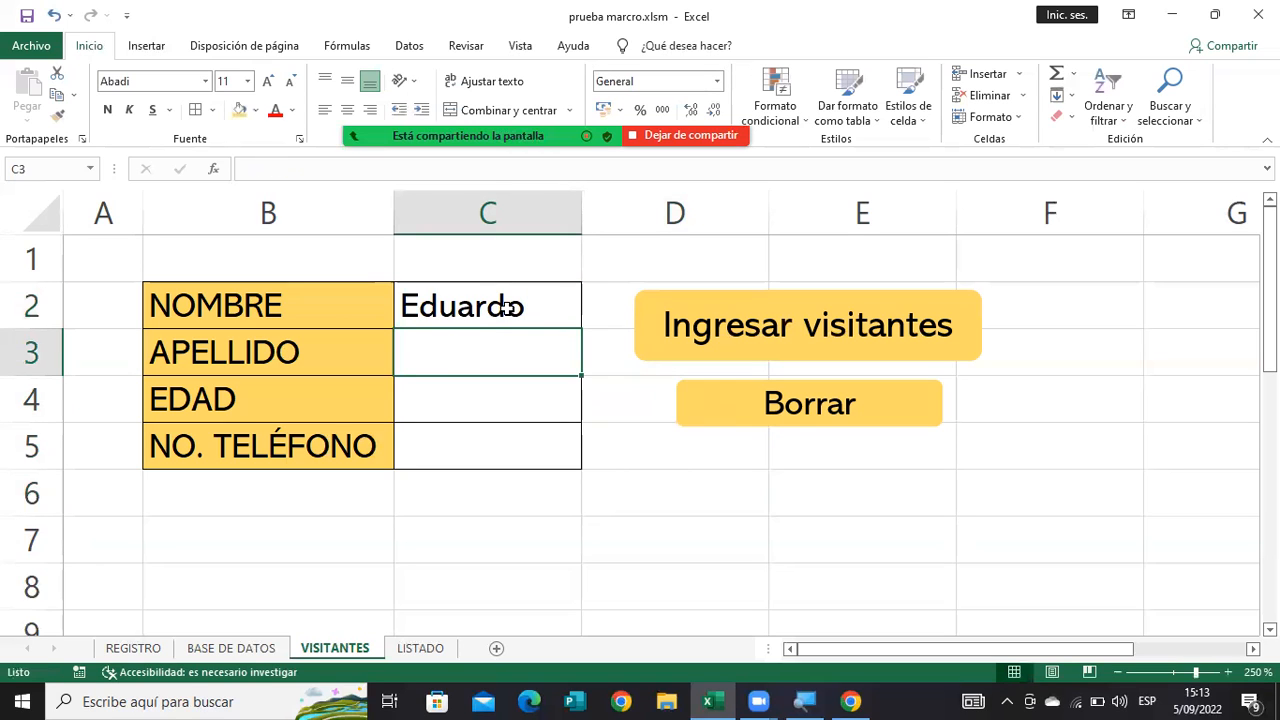
text(Pérez)
key(Return)
text(14)
key(Return)
text(2265754)
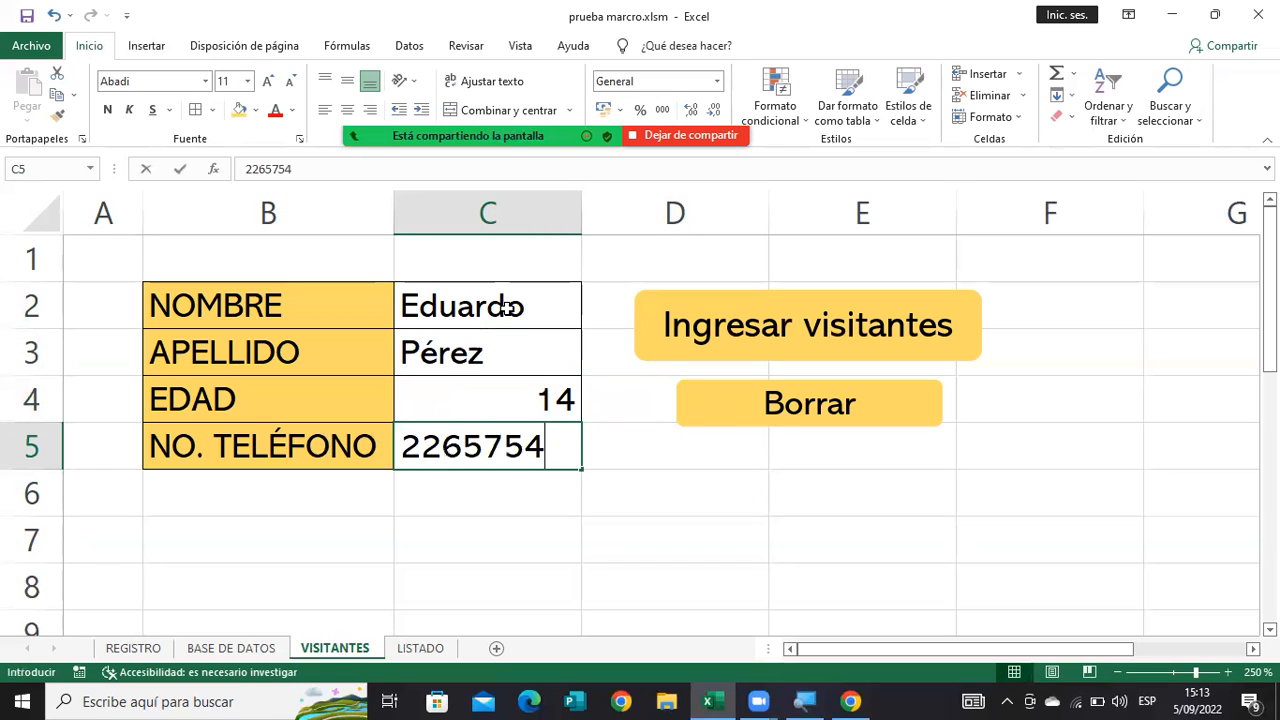
text(52)
key(BackSpace)
key(BackSpace)
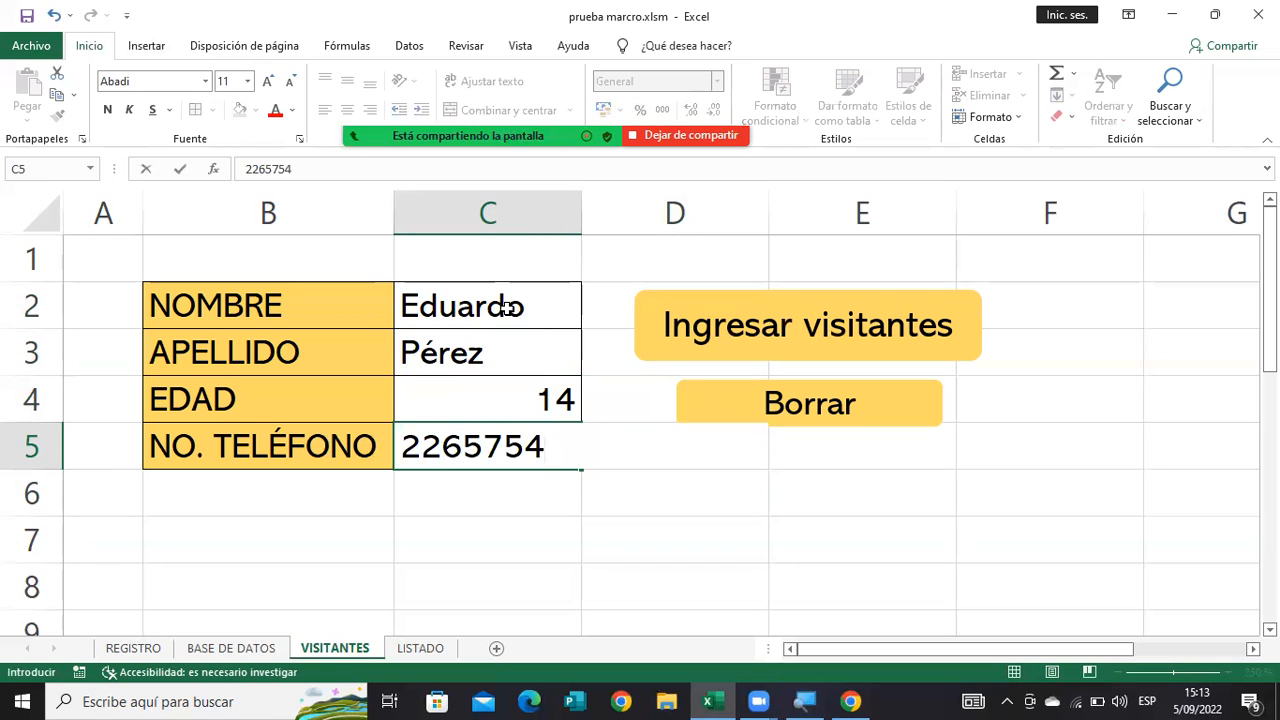
click(643, 337)
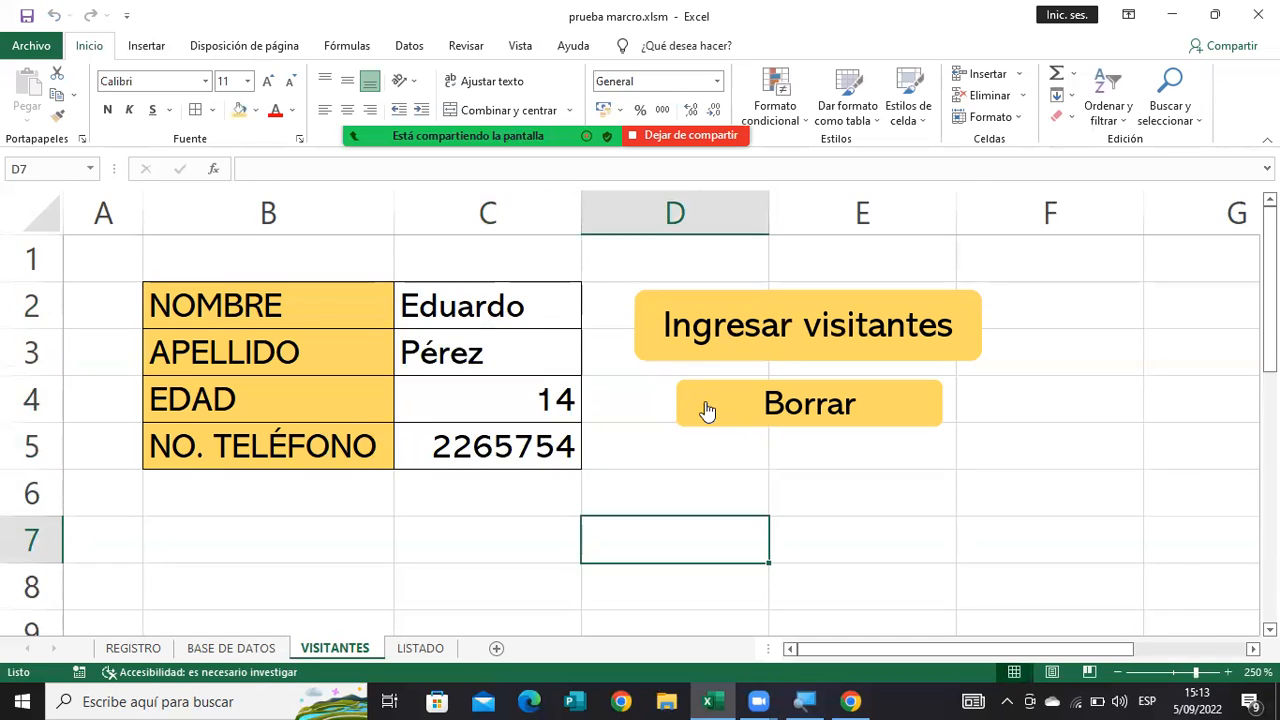
click(707, 410)
Register another visitor aged 25 with first name, last name and phone number through "Ingresar visitantes", and clear the form.
click(483, 288)
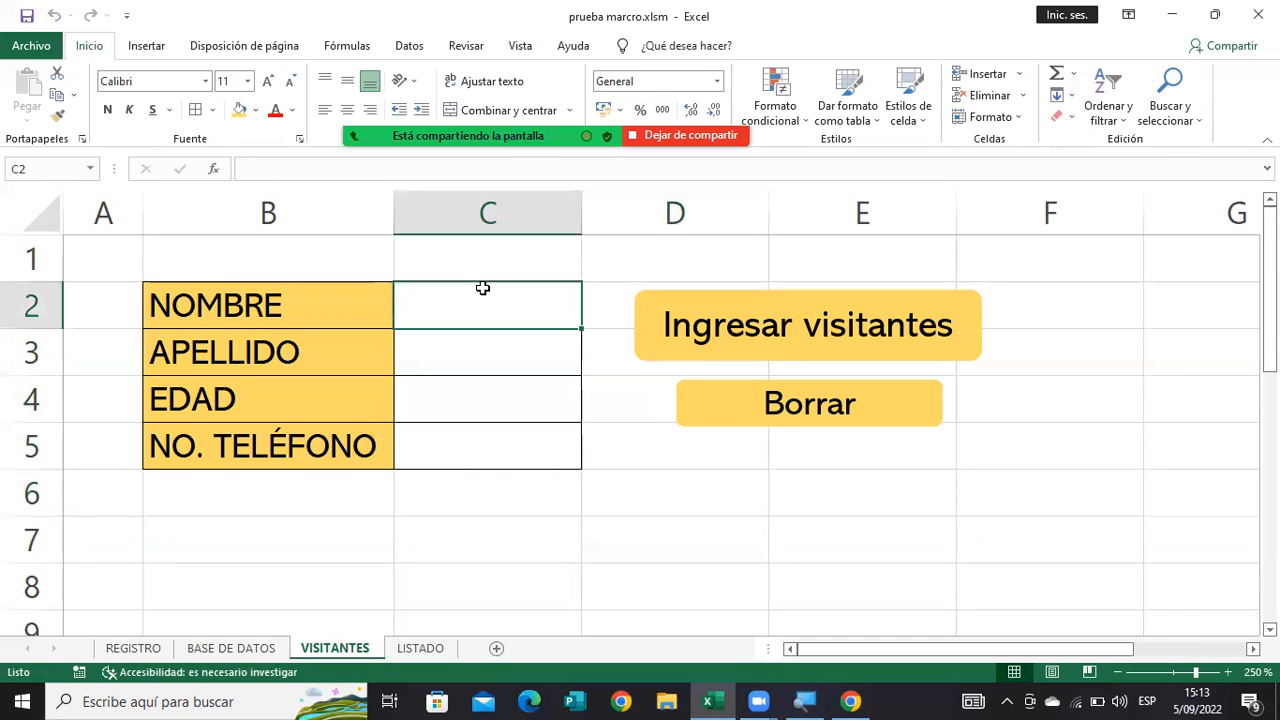
text(Daniel)
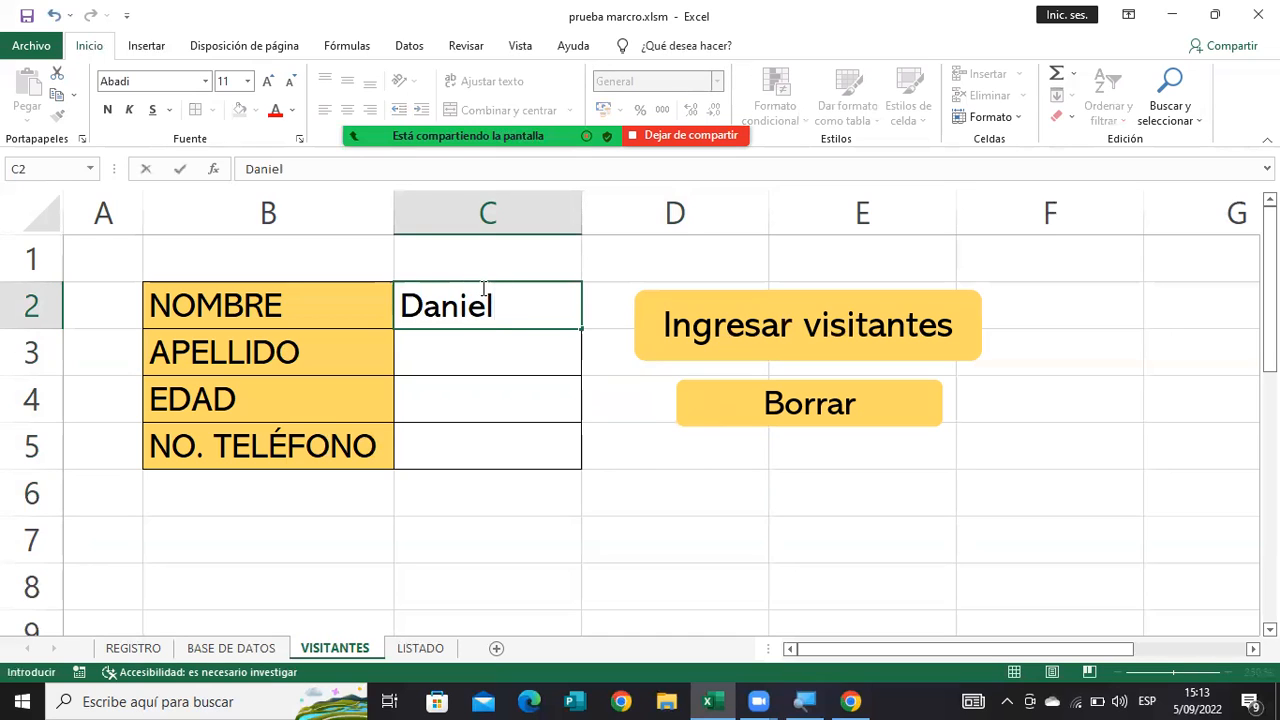
key(Return)
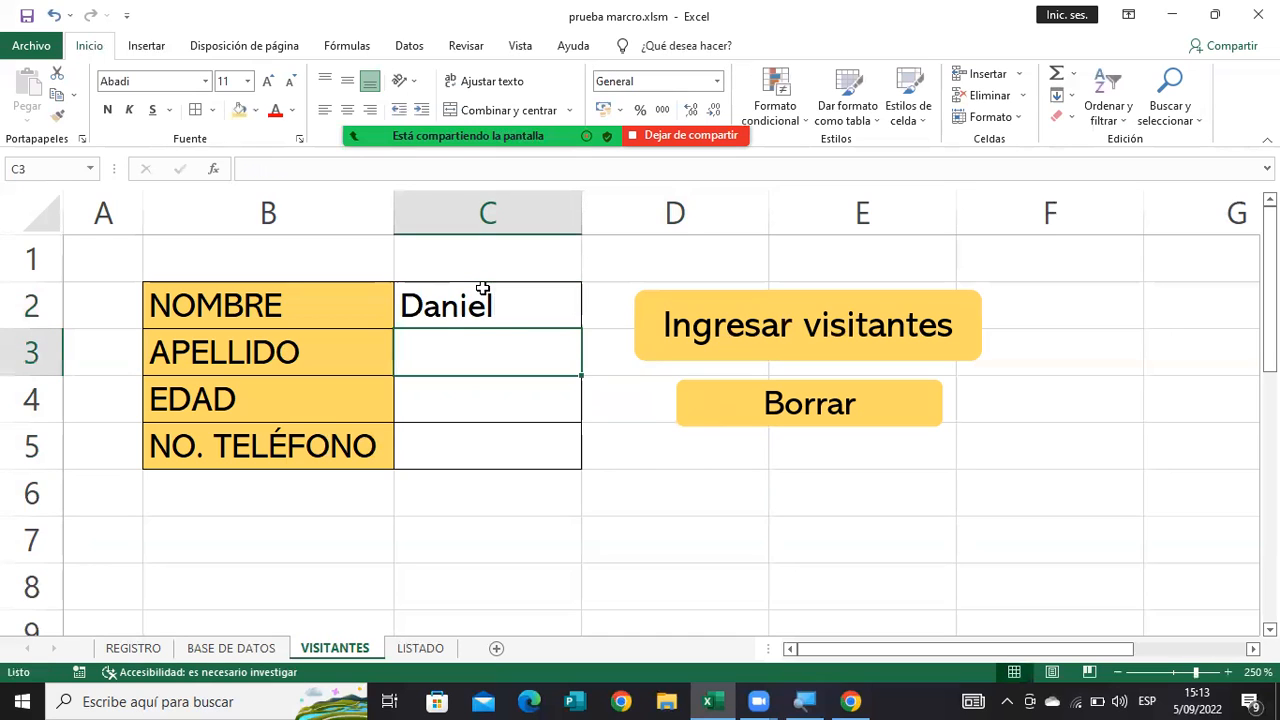
text(Mar)
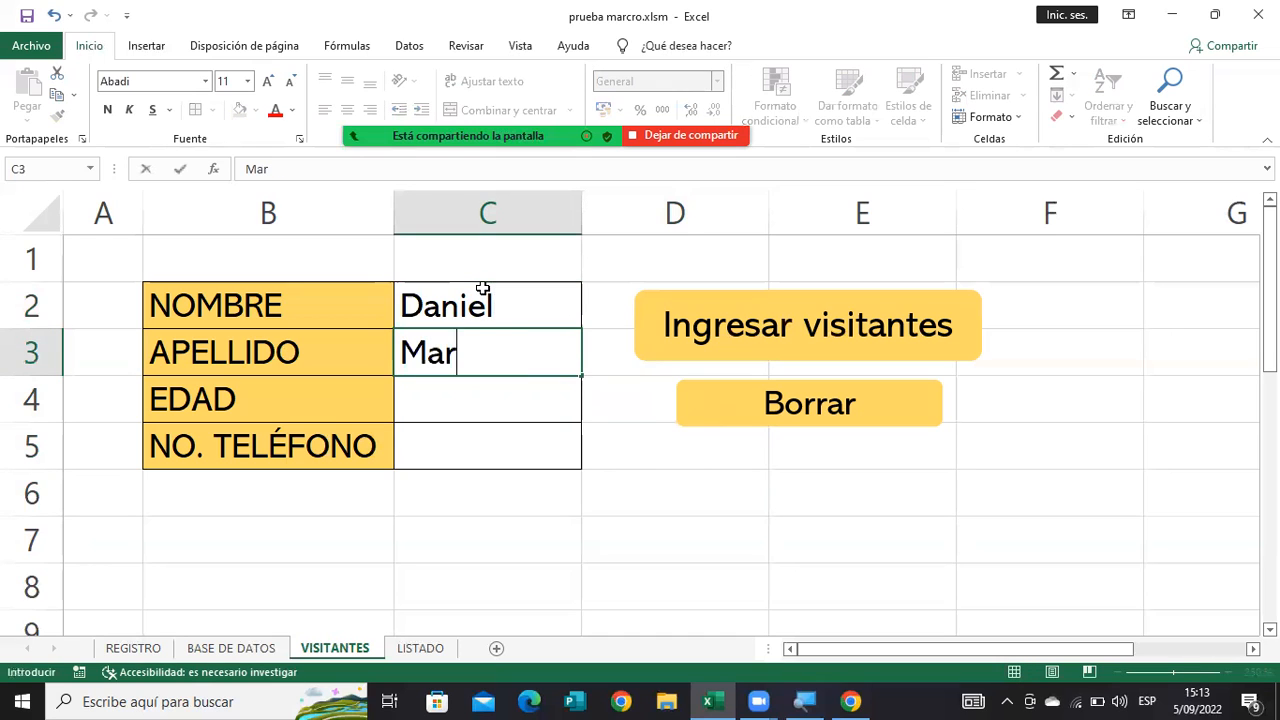
text(tínez)
key(Return)
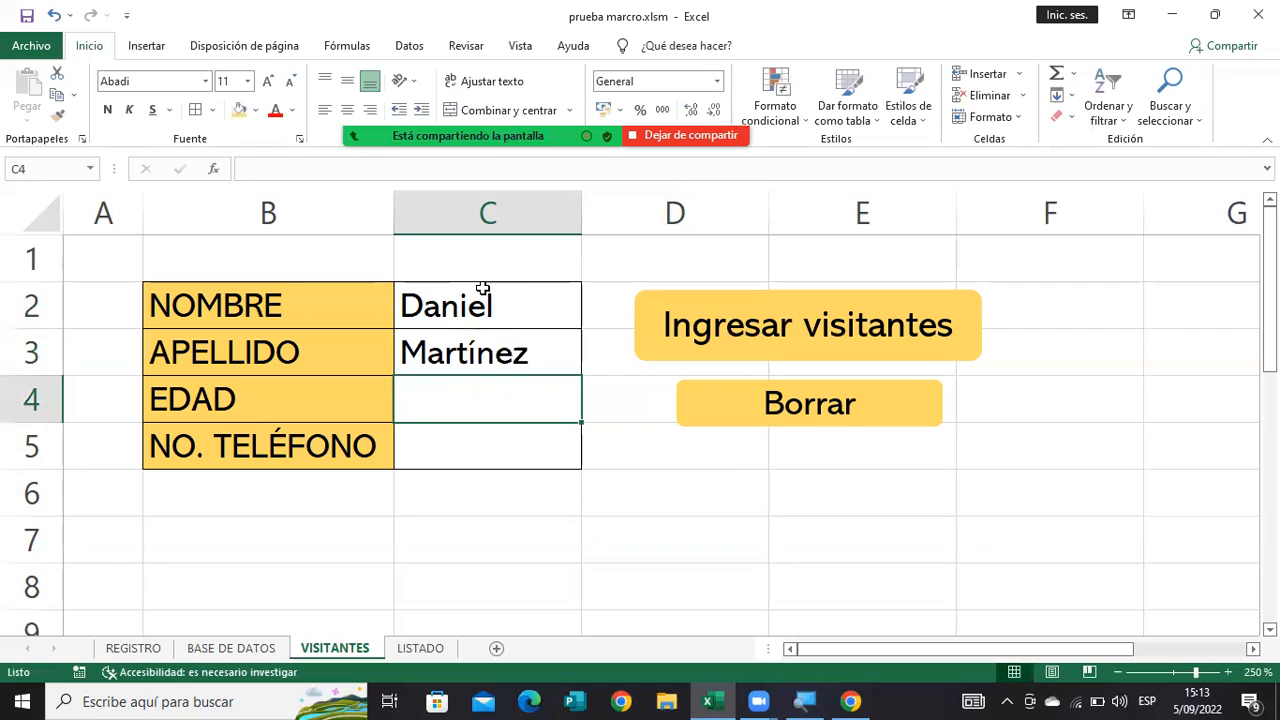
text(25)
key(Return)
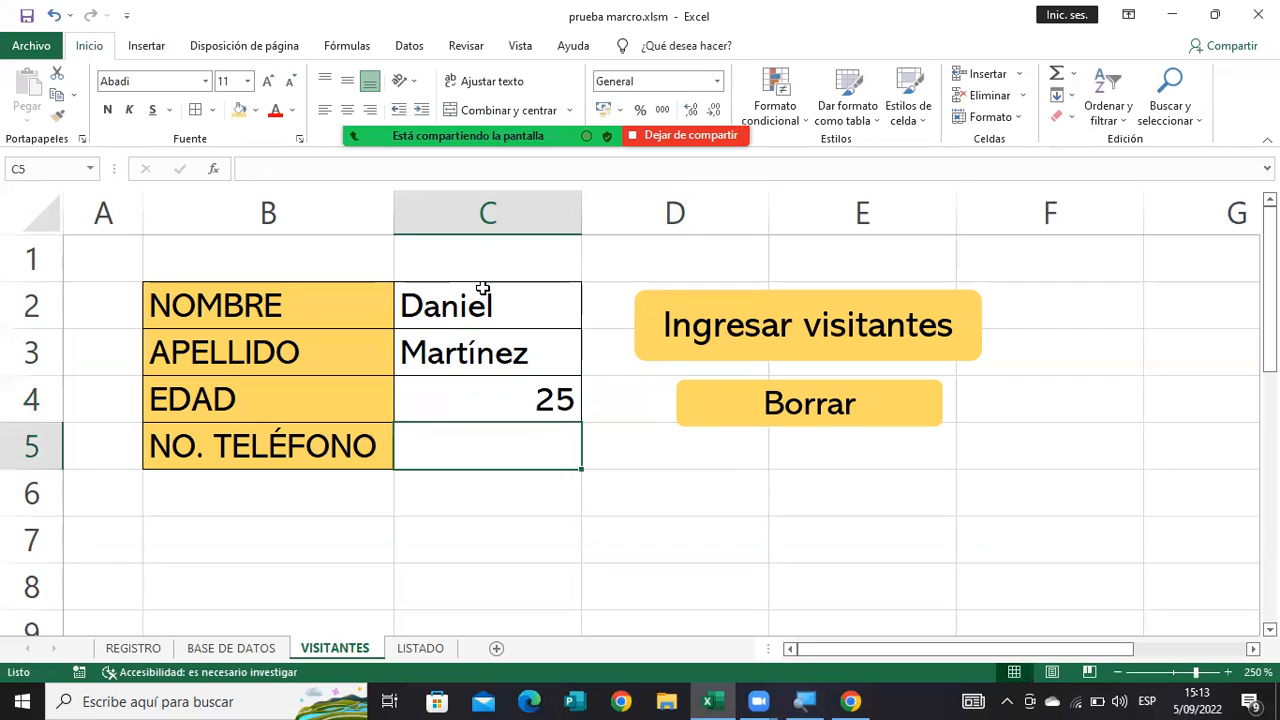
text(3655255)
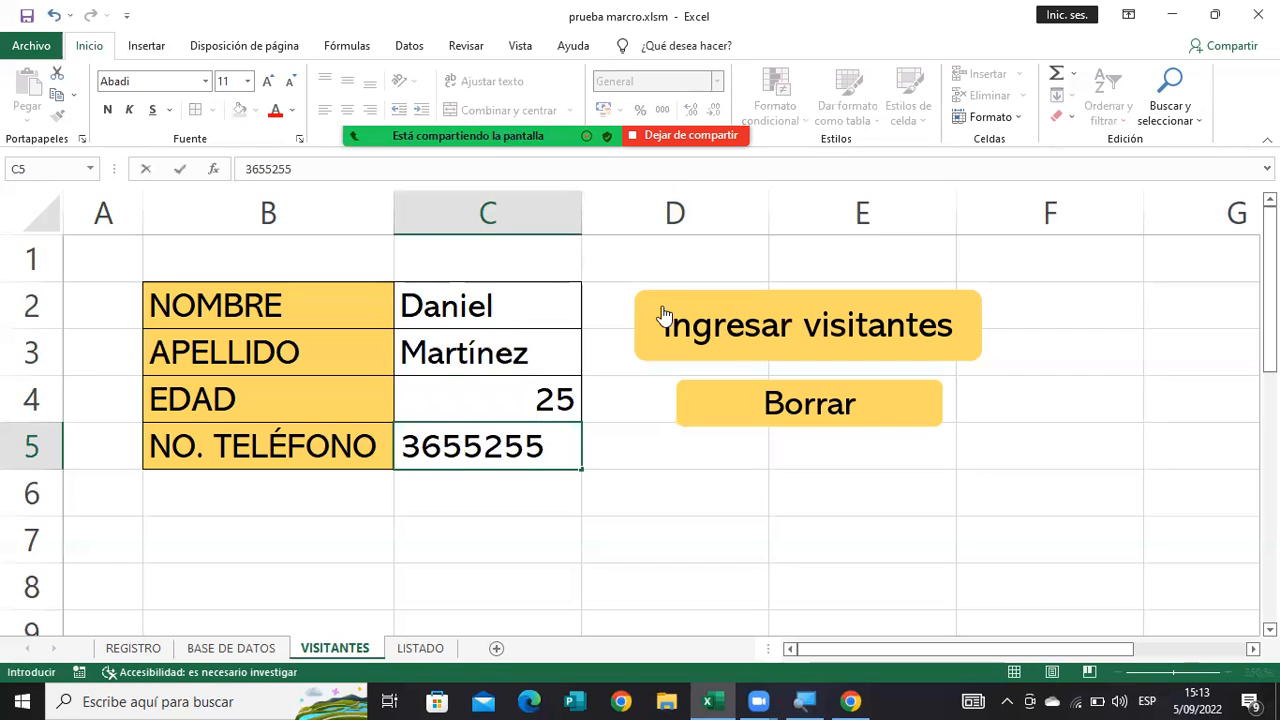
click(700, 318)
click(705, 410)
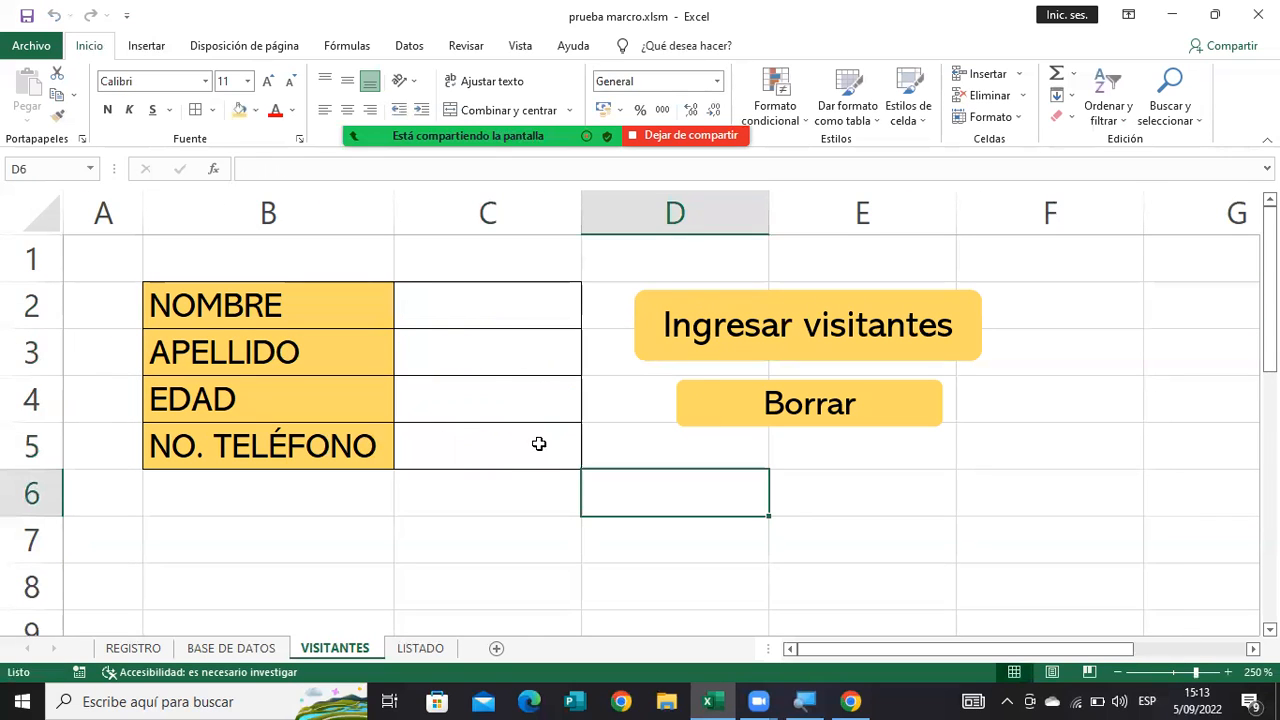
Run "Ingresar visitantes" with the VISITANTES form empty, and delete the blank row 3 it adds in LISTADO.
click(407, 652)
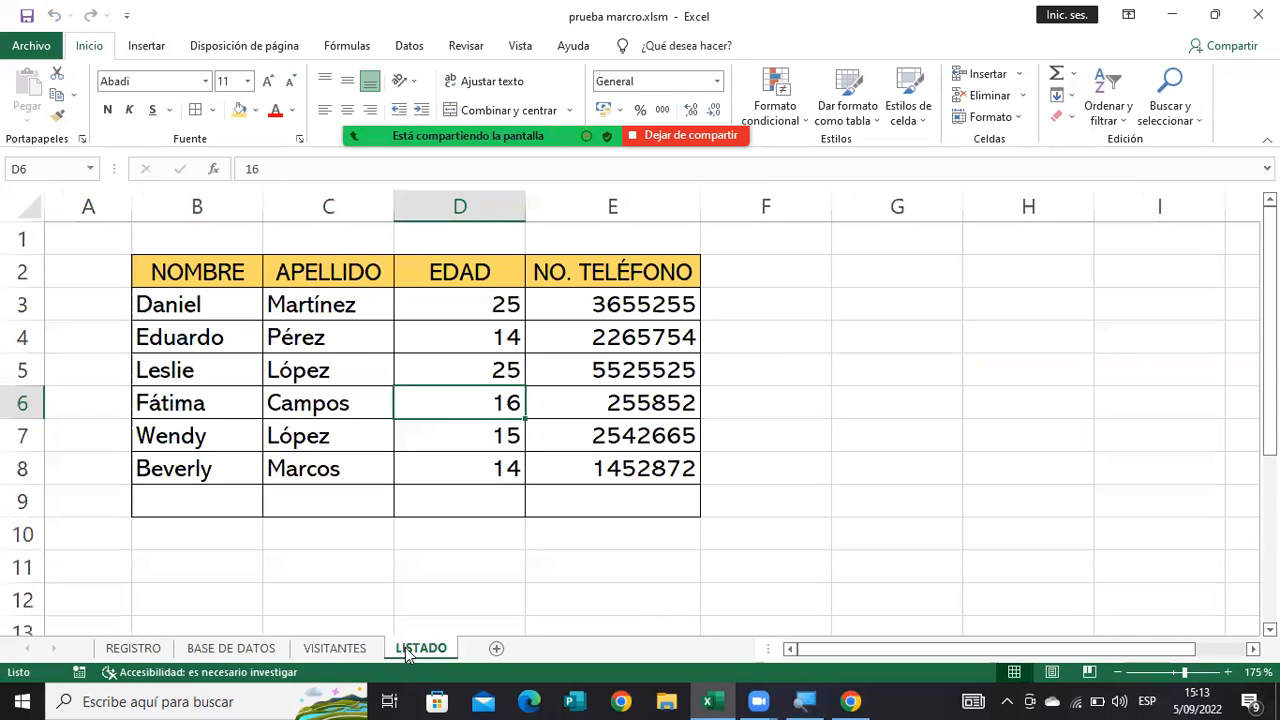
click(176, 470)
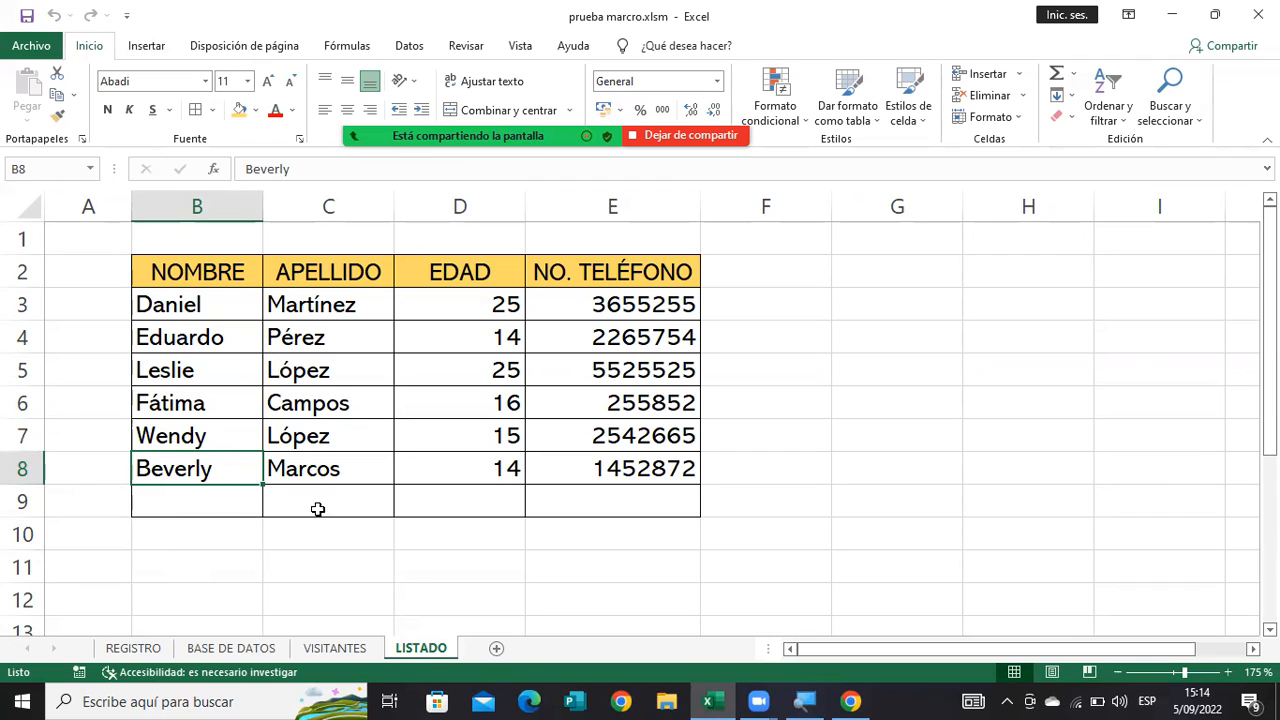
click(345, 647)
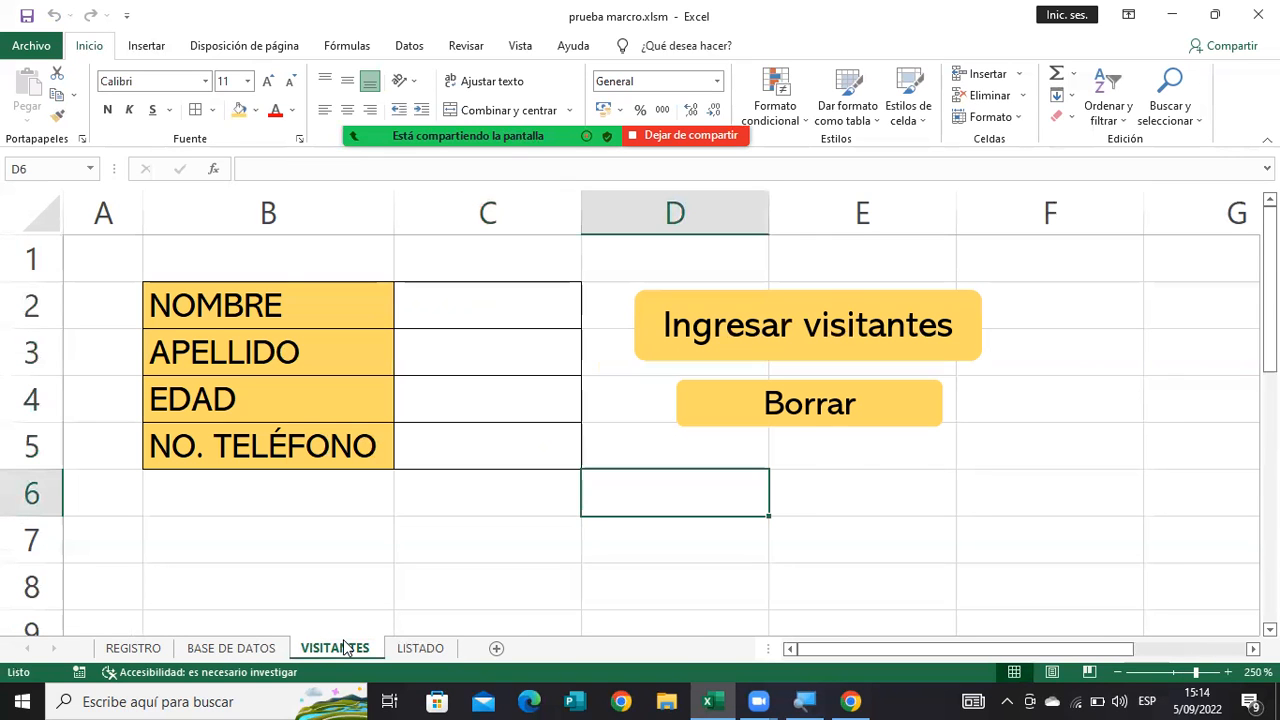
click(679, 340)
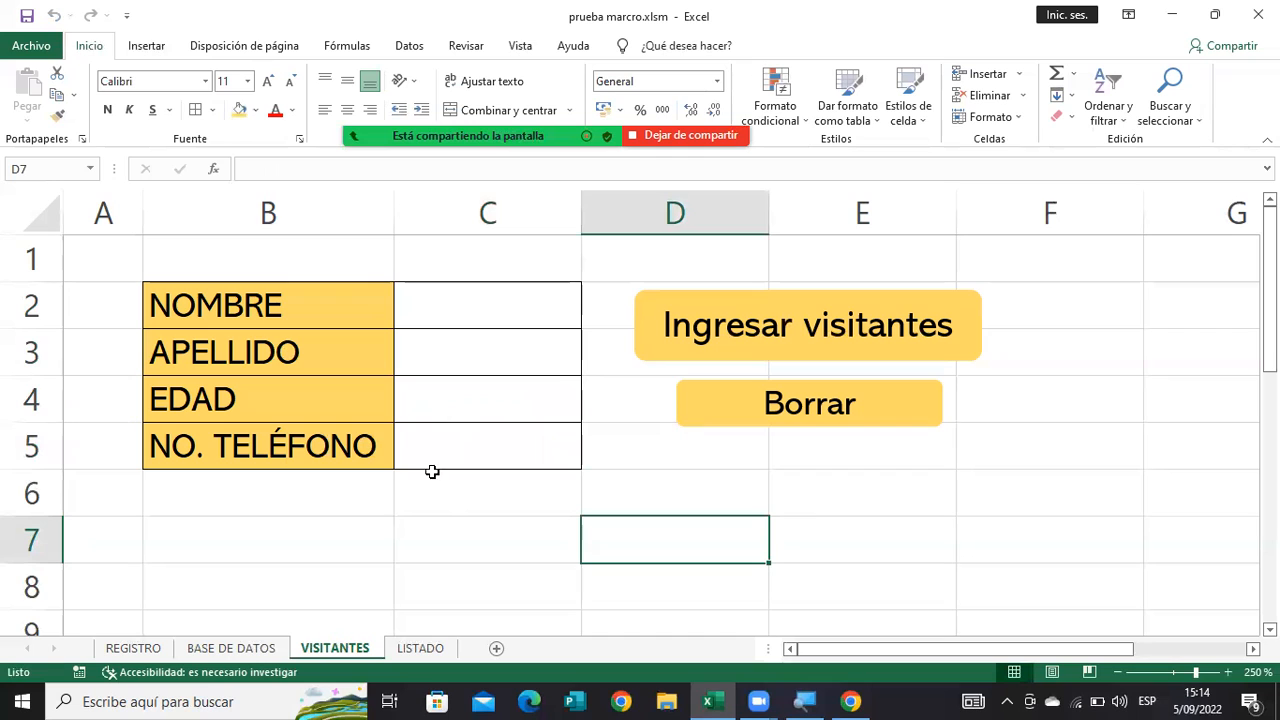
click(420, 648)
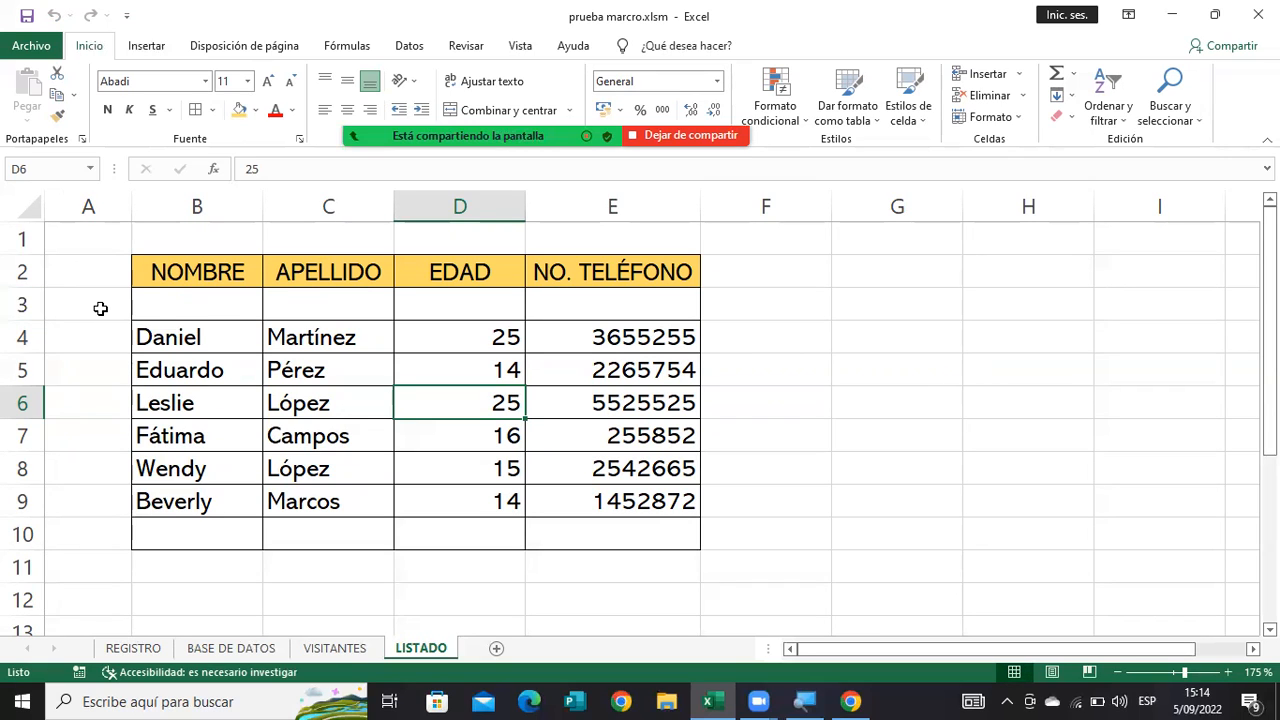
right_click(24, 305)
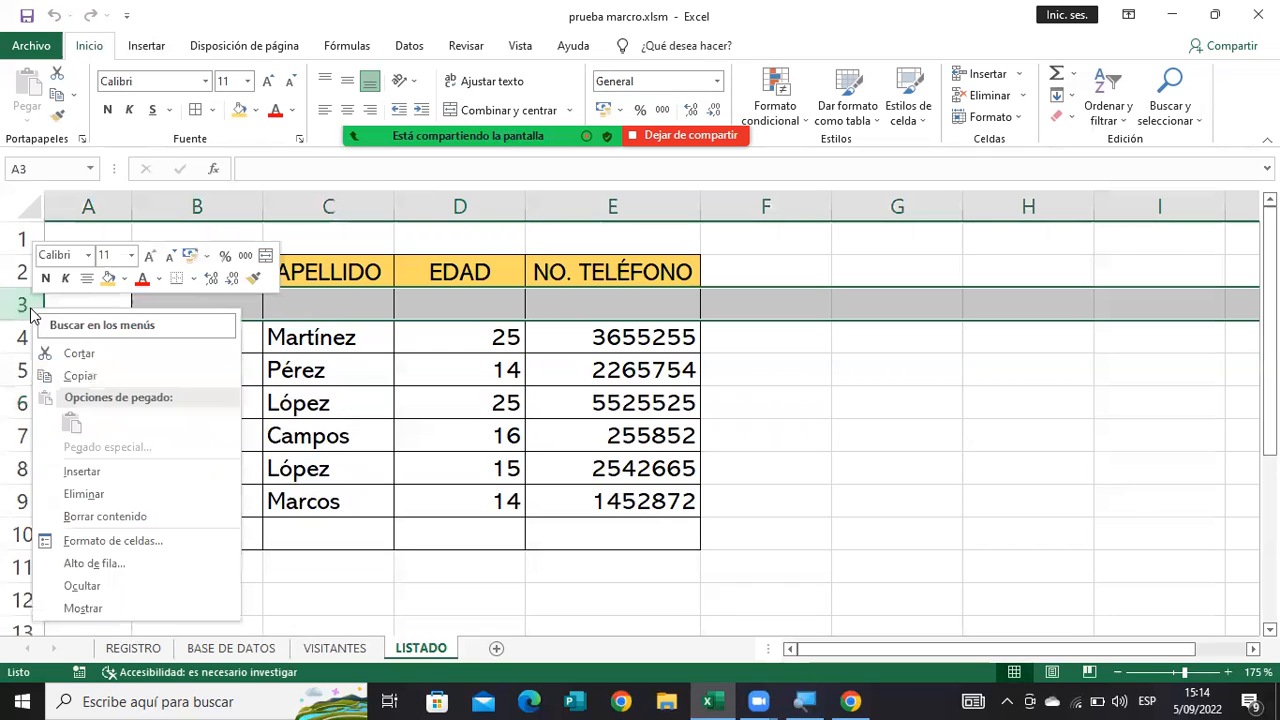
click(105, 493)
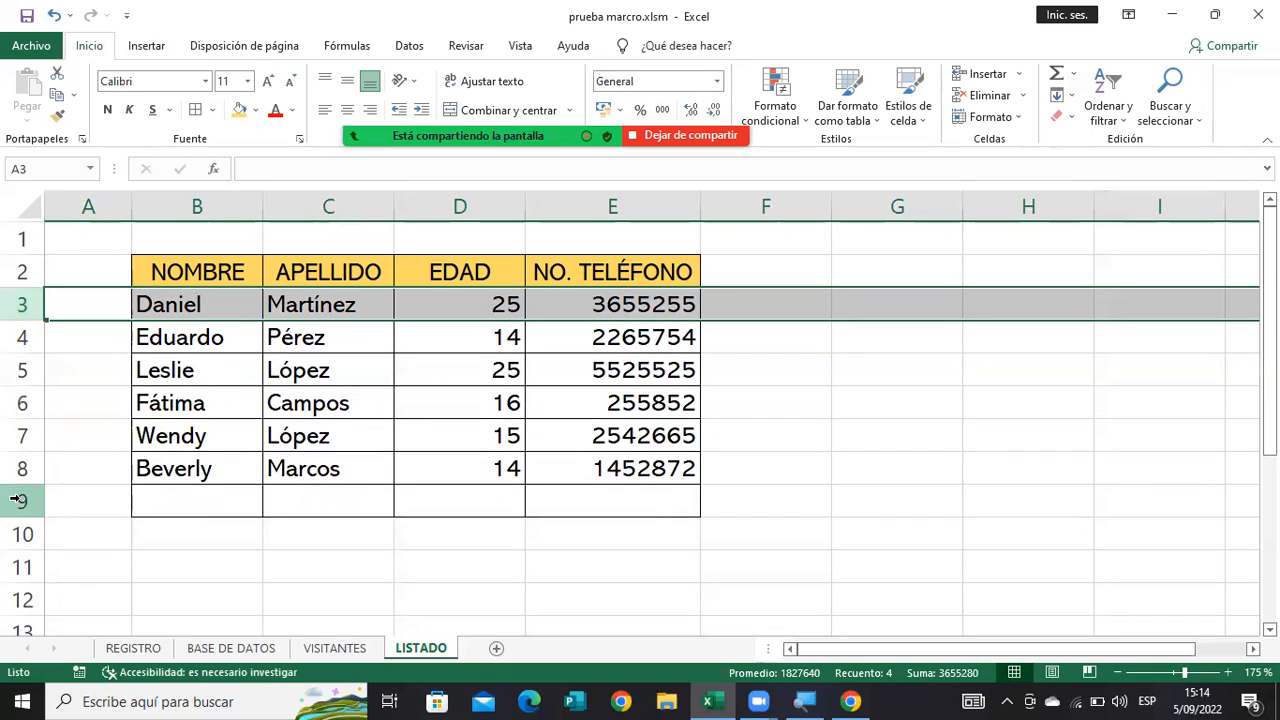
Delete the blank row 9 below the visitor records in LISTADO.
right_click(18, 501)
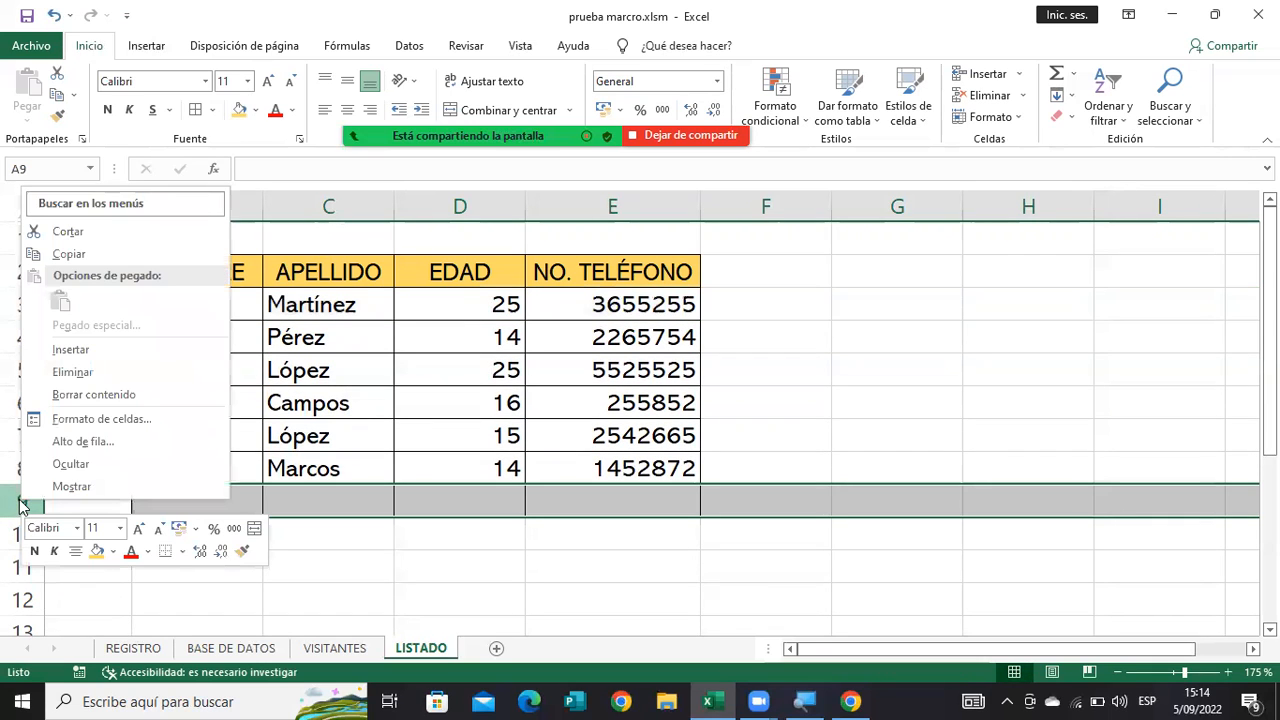
click(73, 372)
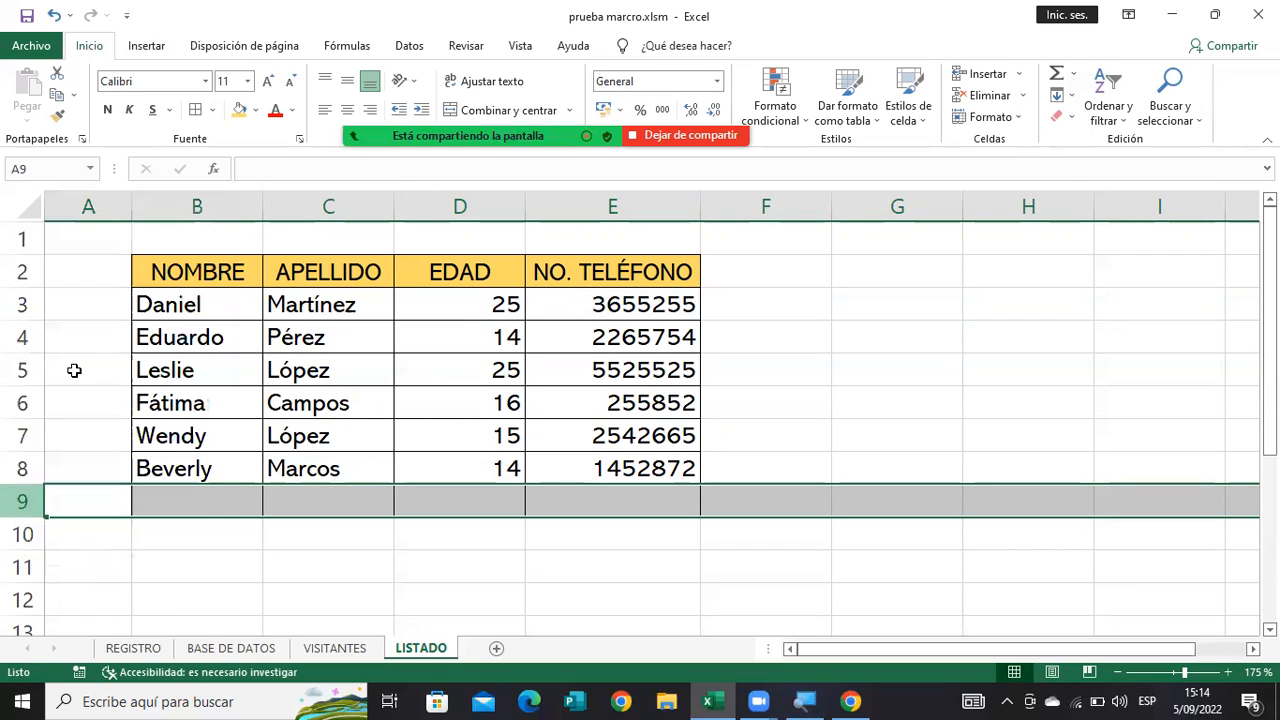
click(780, 457)
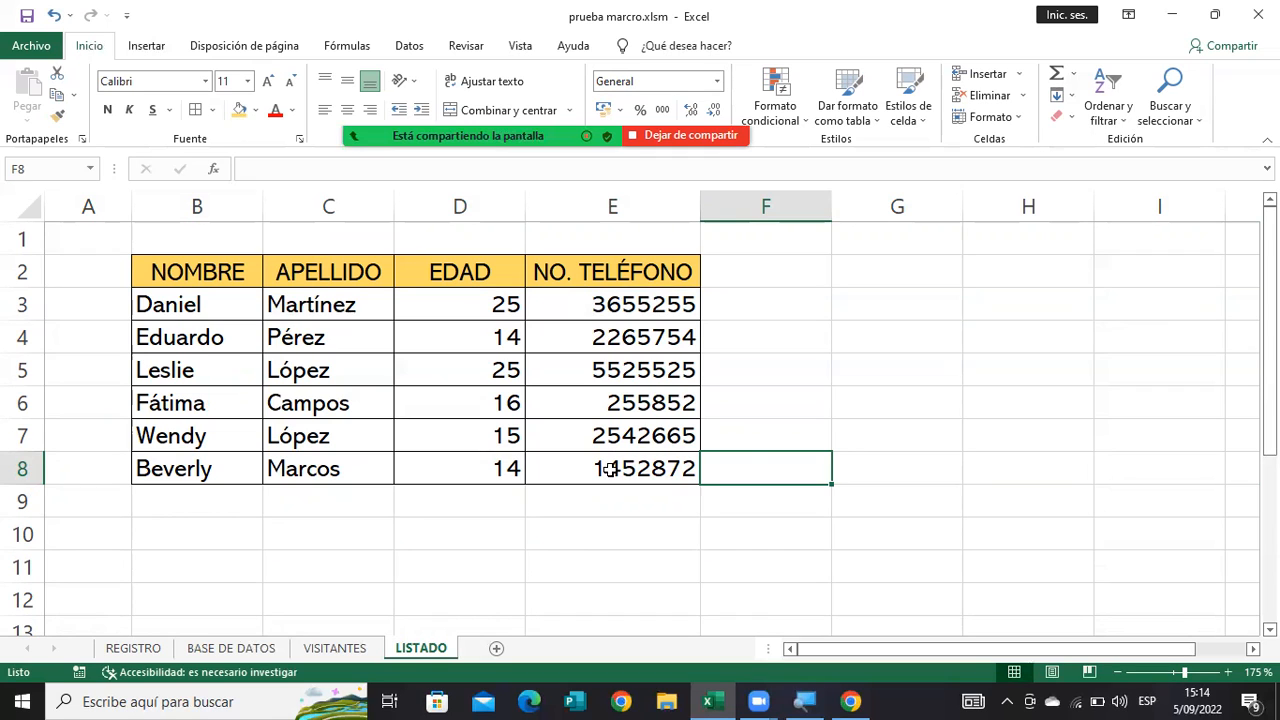
Format the visitor list B2:E8 in LISTADO as a table with the gold banded style from the second row of the Medio group.
drag(610, 470, 195, 276)
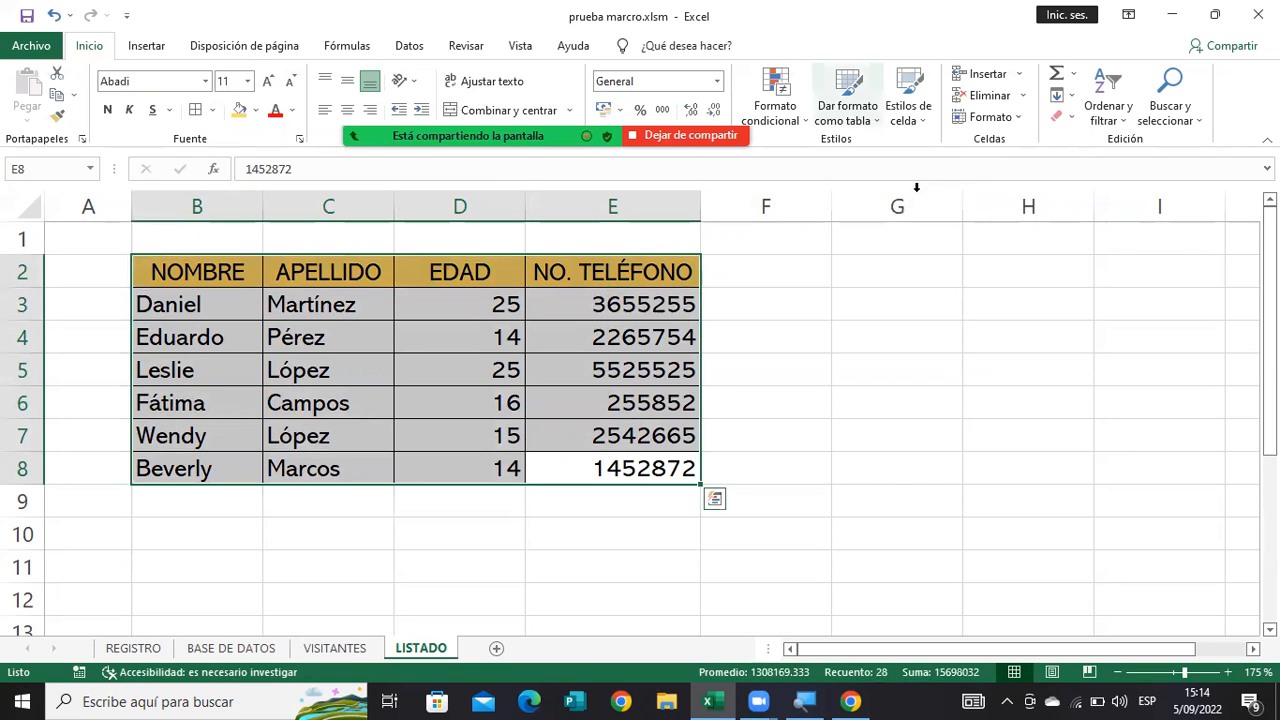
click(848, 100)
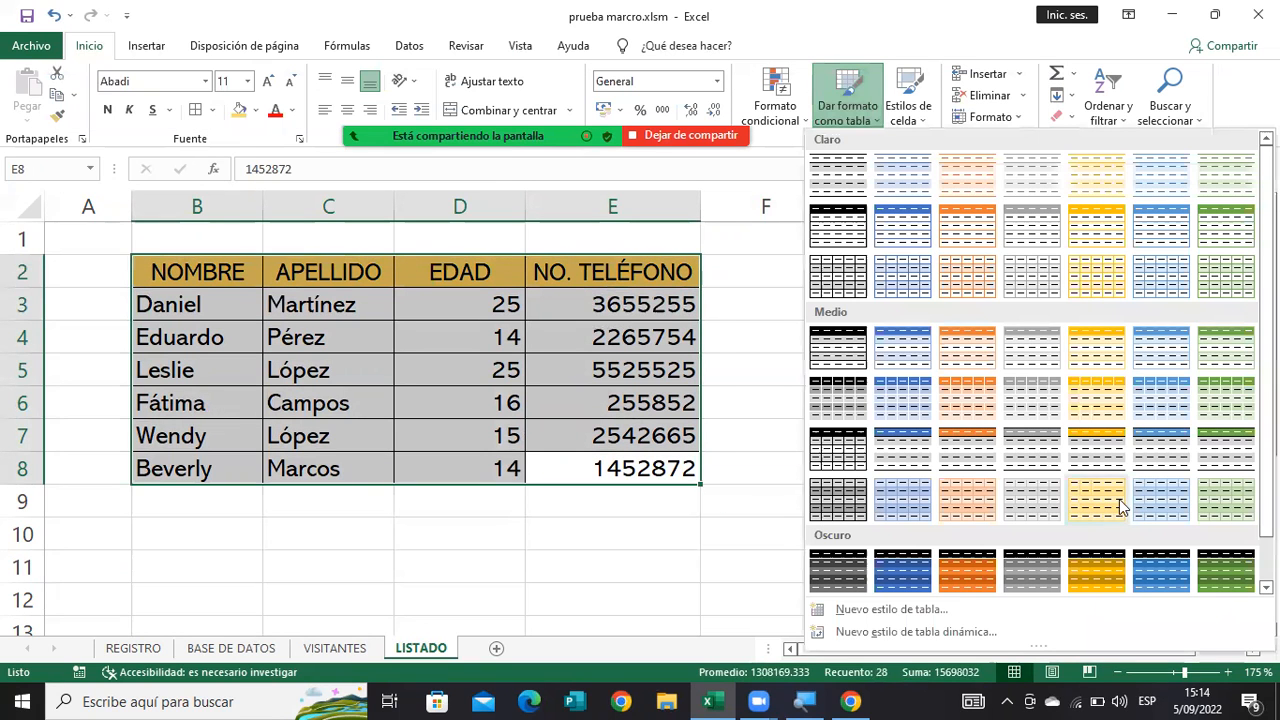
click(1113, 400)
click(737, 428)
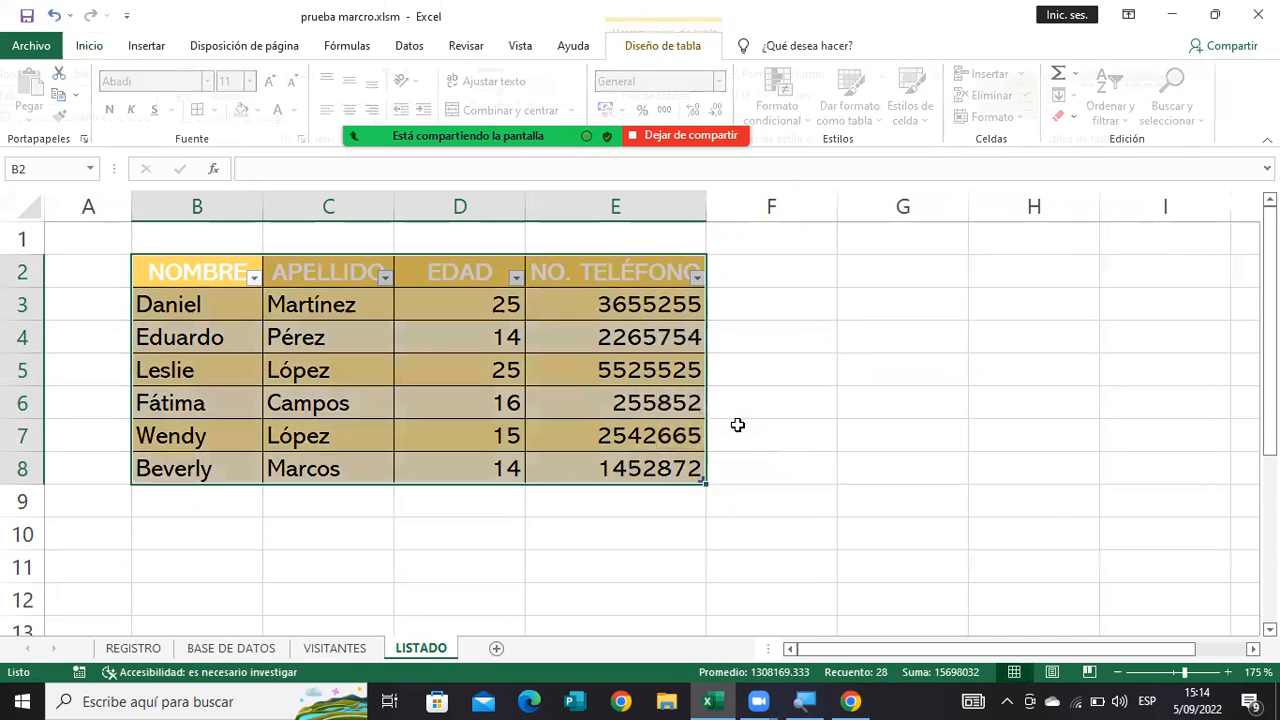
click(400, 365)
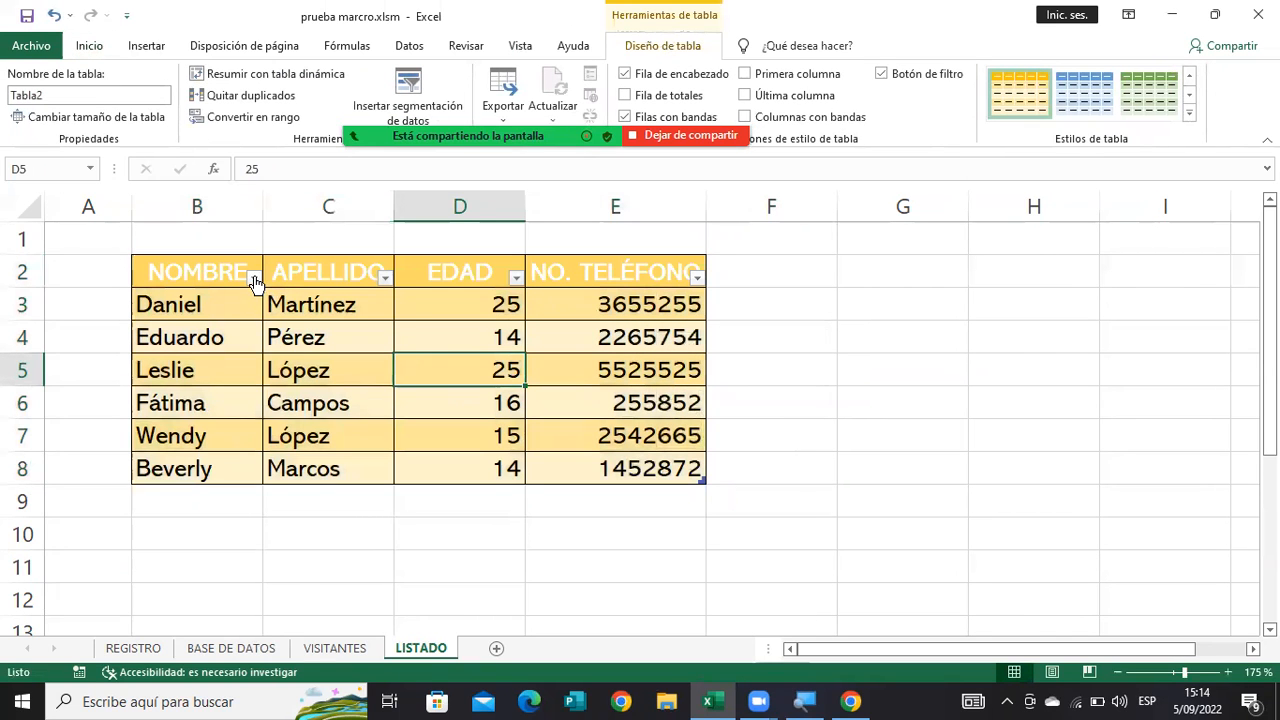
Sort the visitor table by NOMBRE from A to Z, and by EDAD from smallest to largest.
click(255, 280)
click(309, 275)
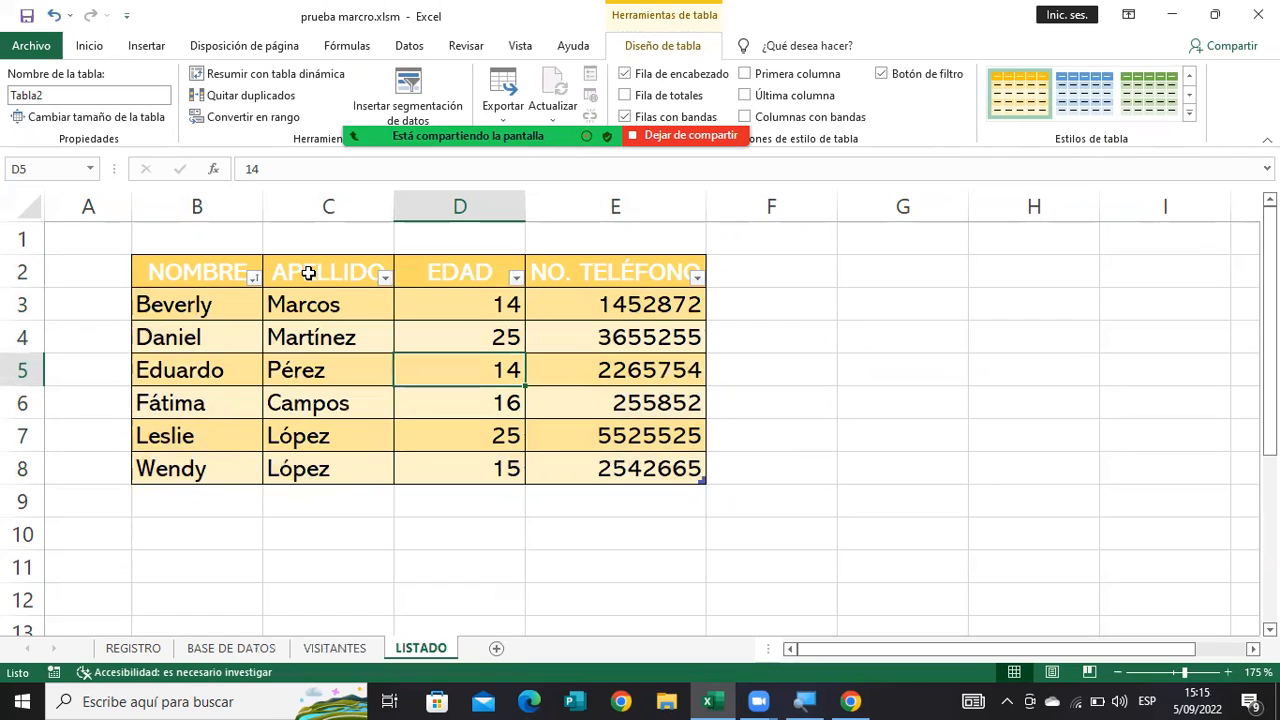
click(517, 278)
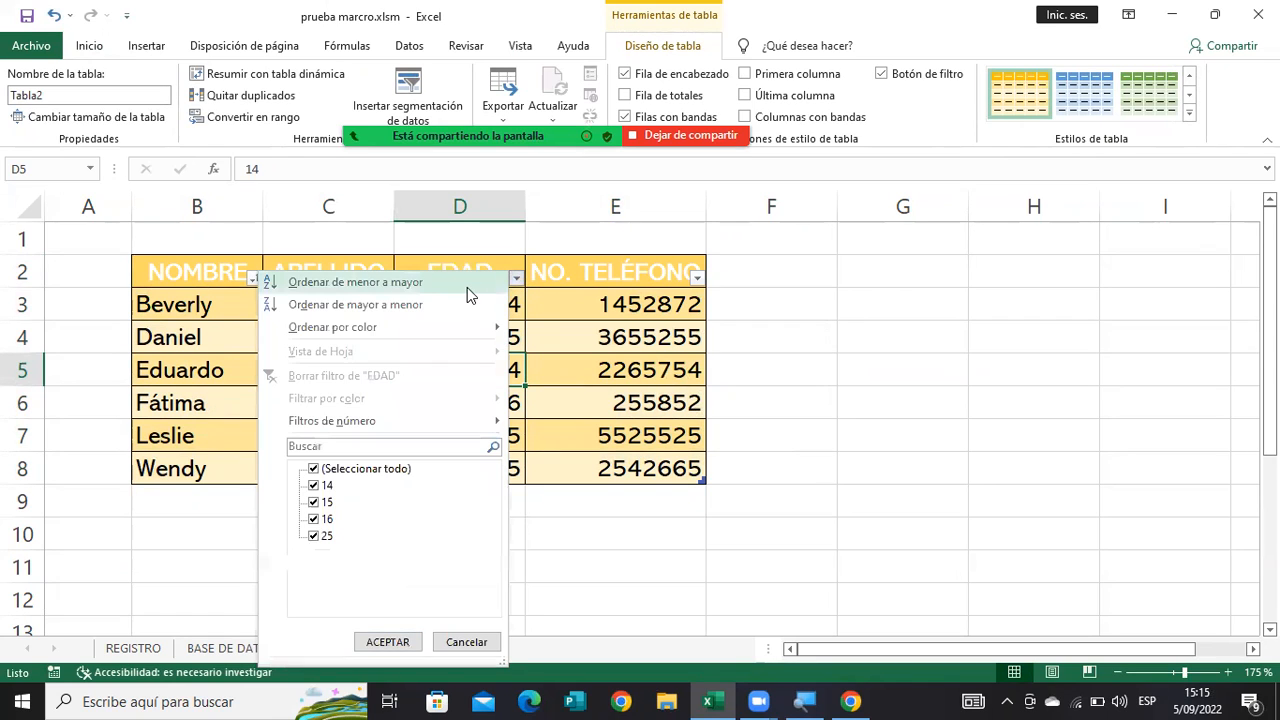
key(Escape)
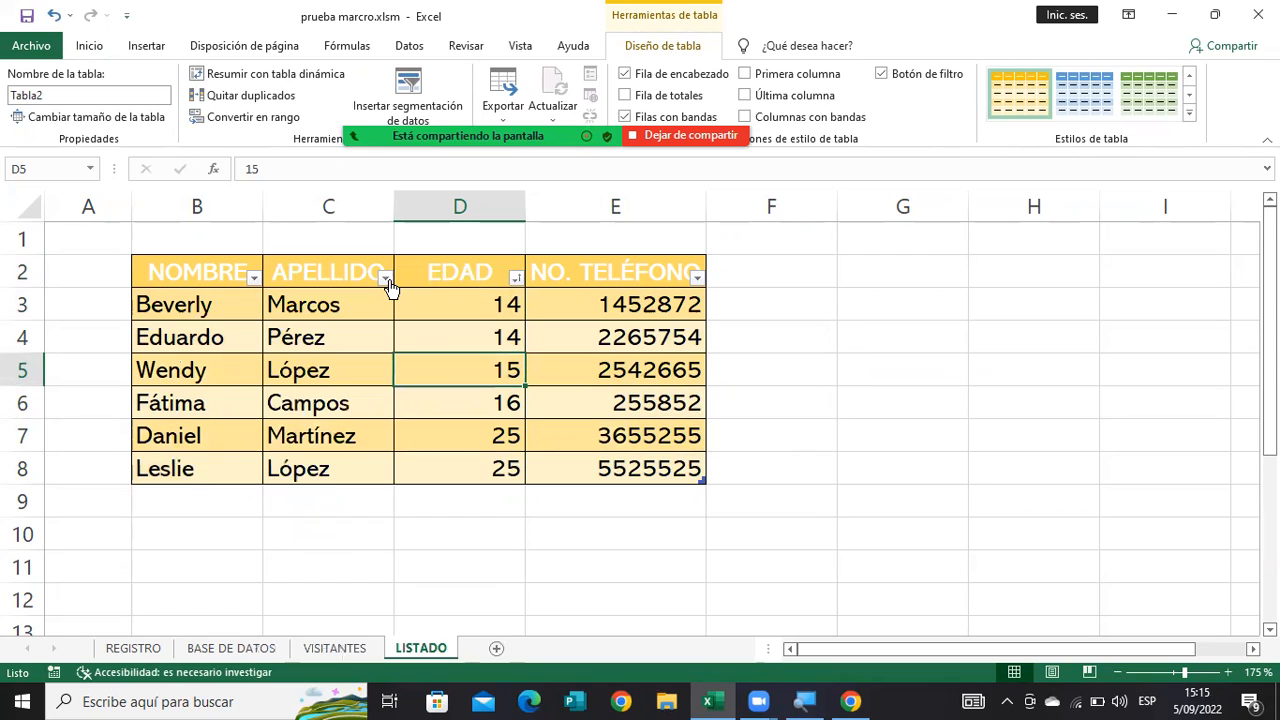
Sort the visitor table by APELLIDO from A to Z and check that each record's data stays together.
click(386, 279)
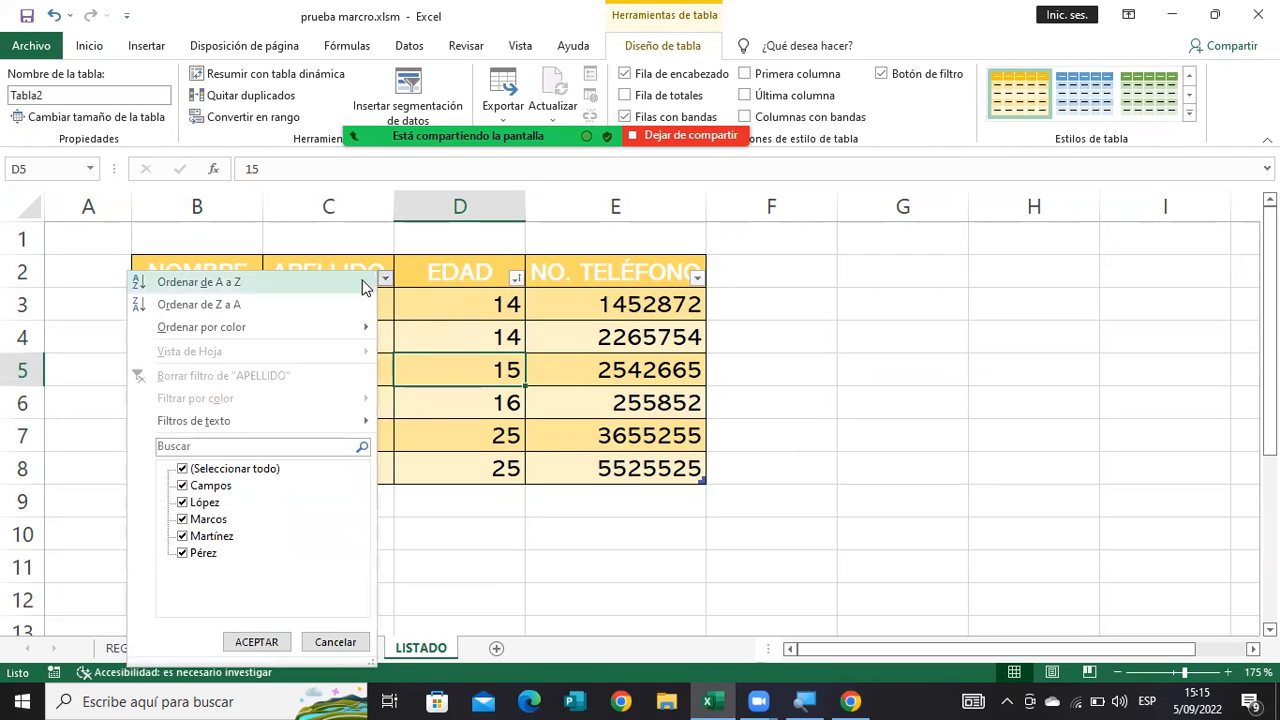
click(365, 281)
drag(190, 305, 604, 307)
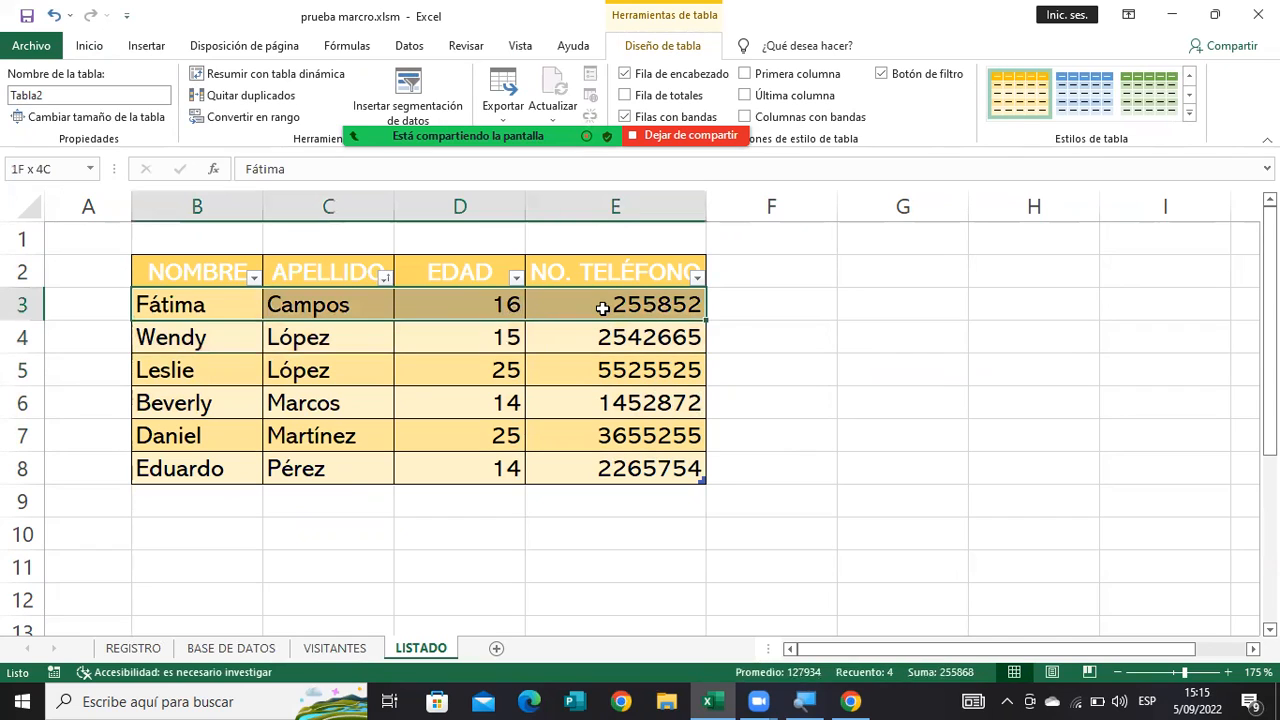
click(300, 393)
click(210, 393)
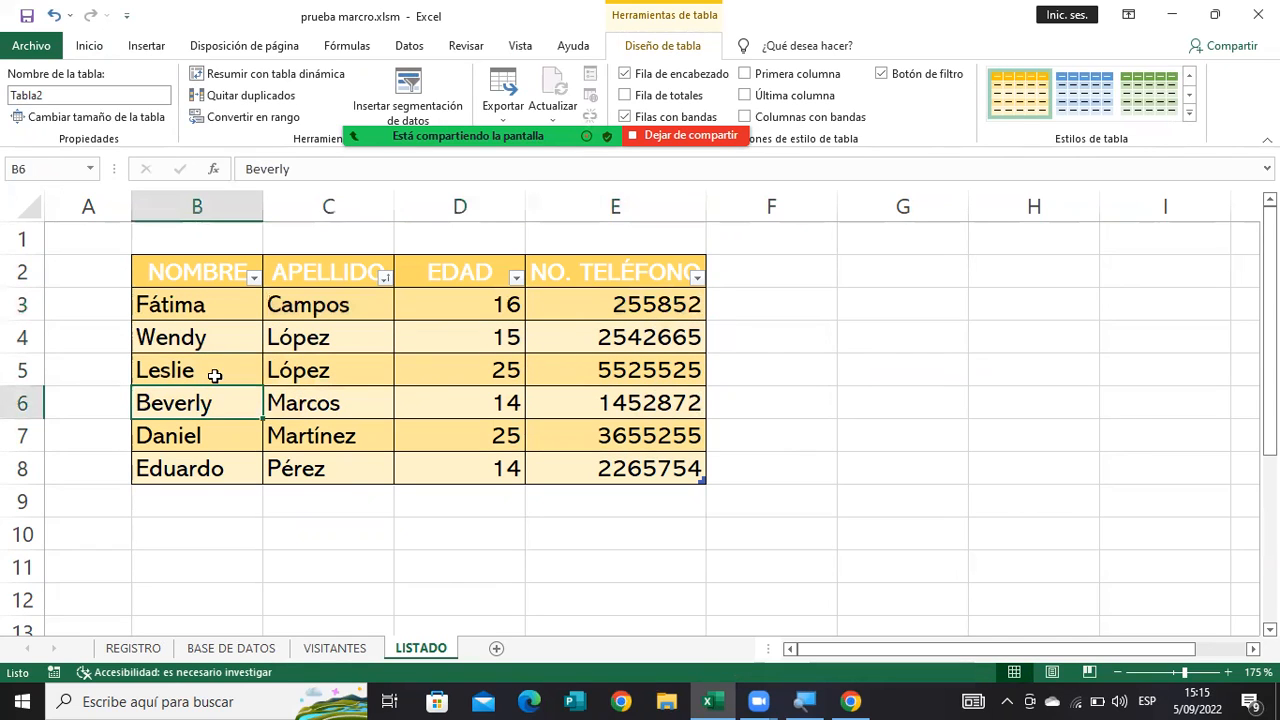
click(605, 400)
click(508, 398)
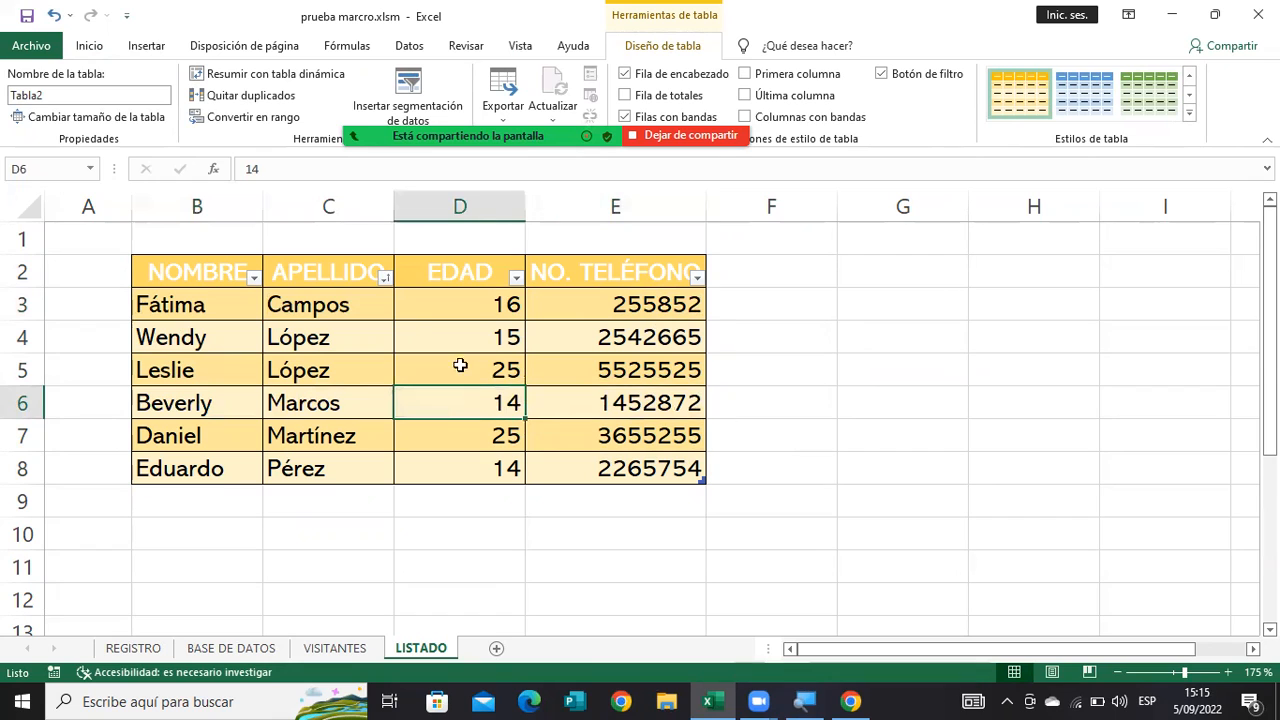
Sort the visitor table by NOMBRE from Z to A, and by EDAD from smallest to largest.
click(254, 279)
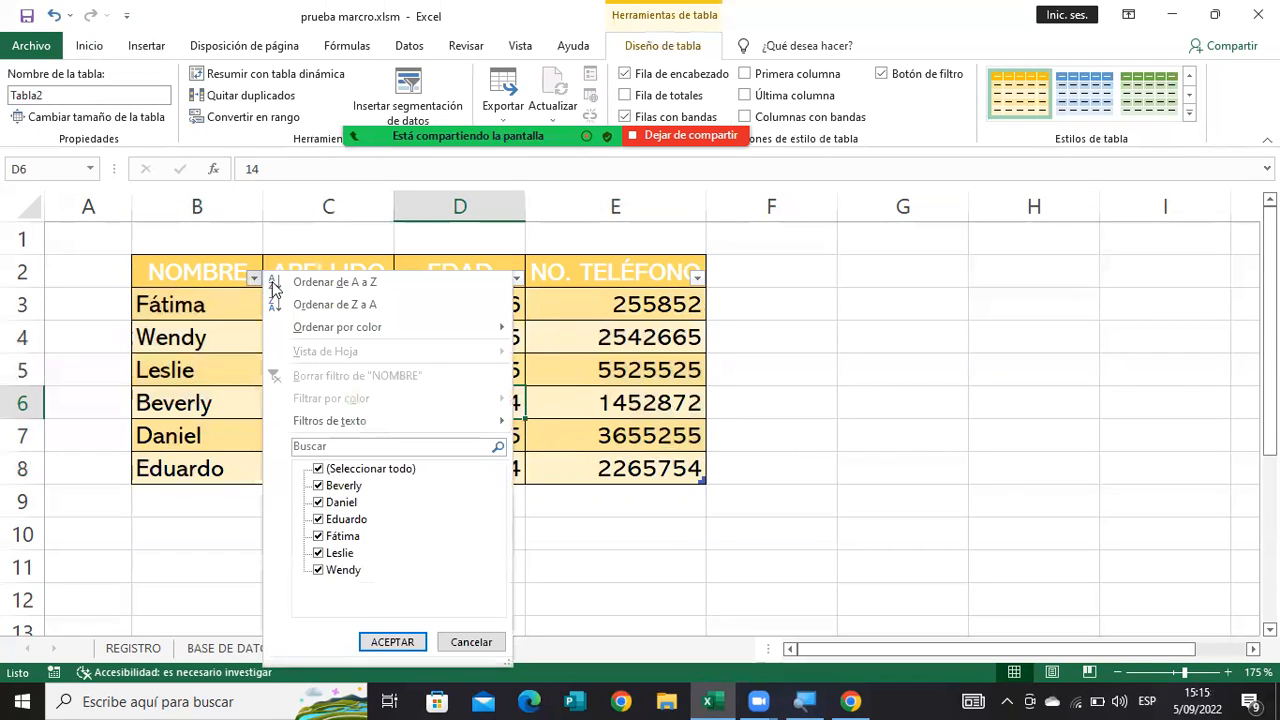
click(360, 305)
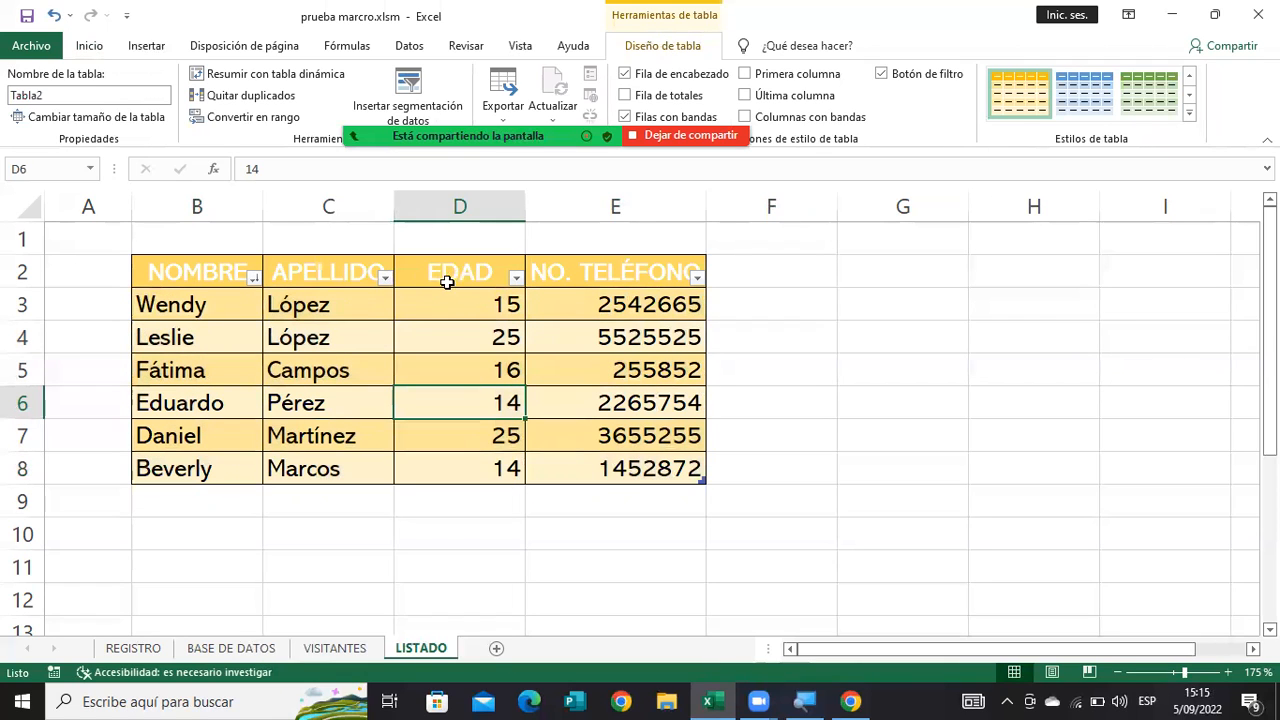
click(515, 277)
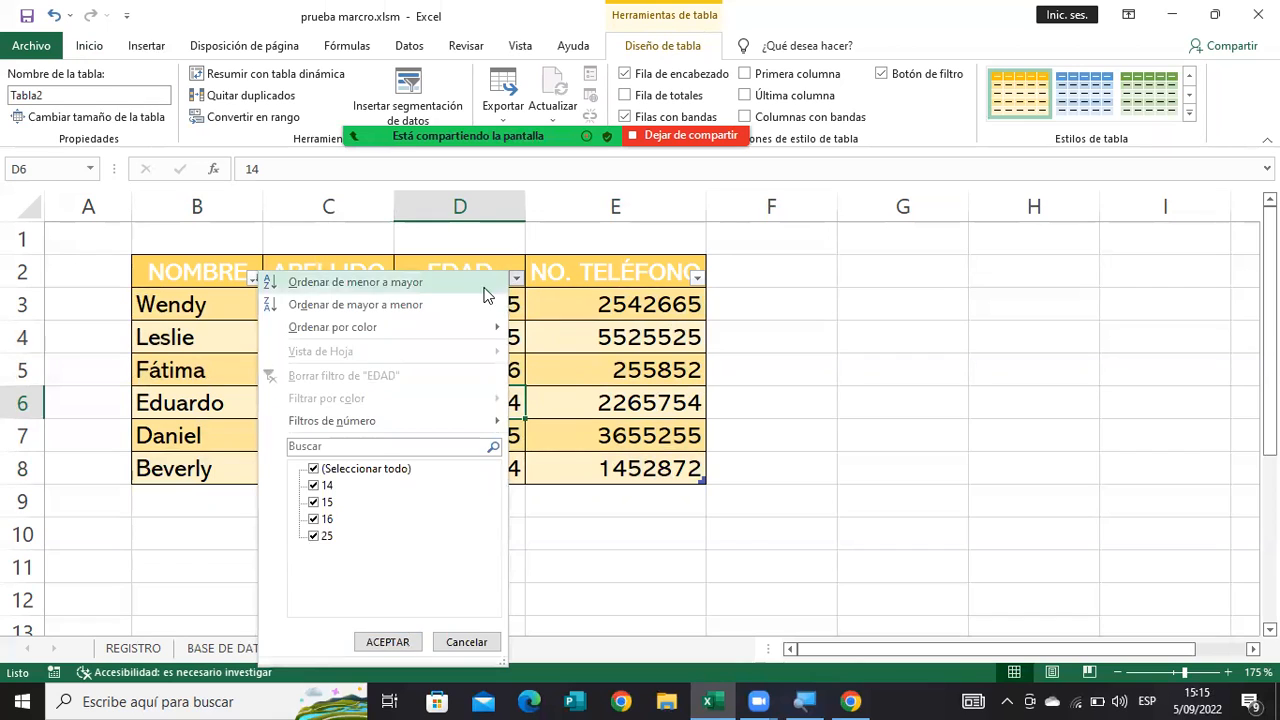
click(485, 282)
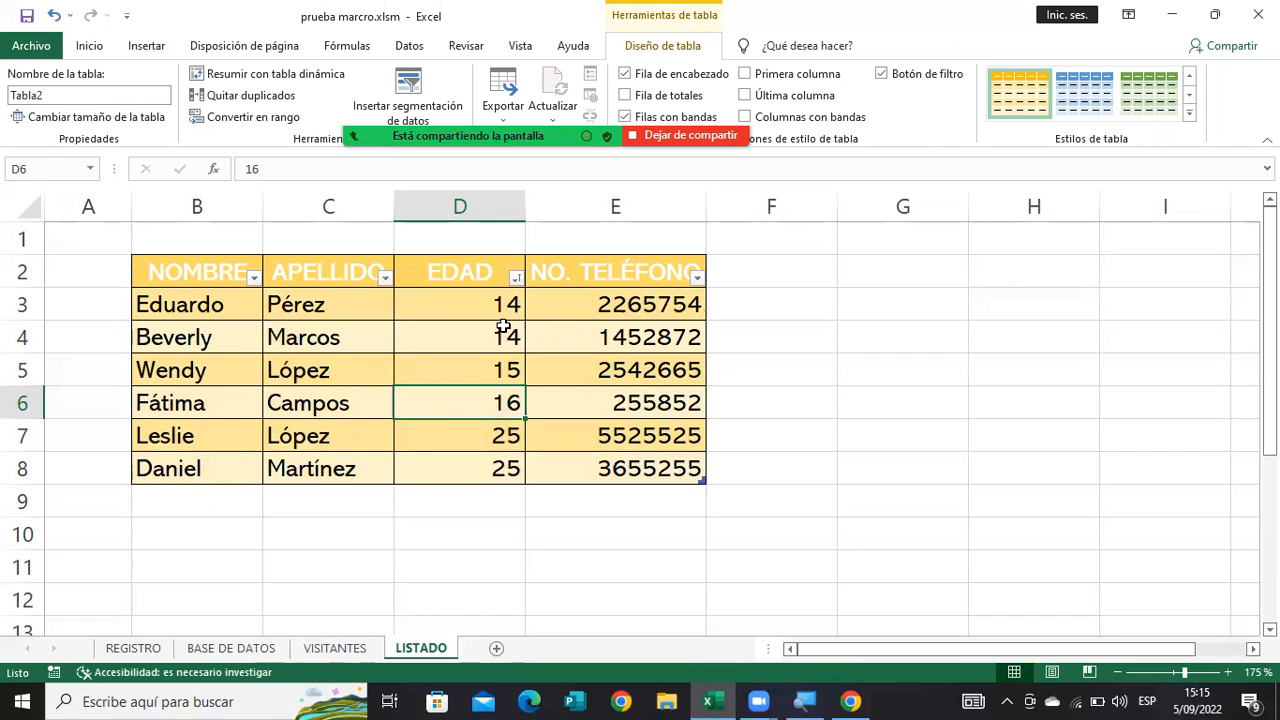
click(503, 329)
key(Down)
key(Down)
key(Up)
key(Left)
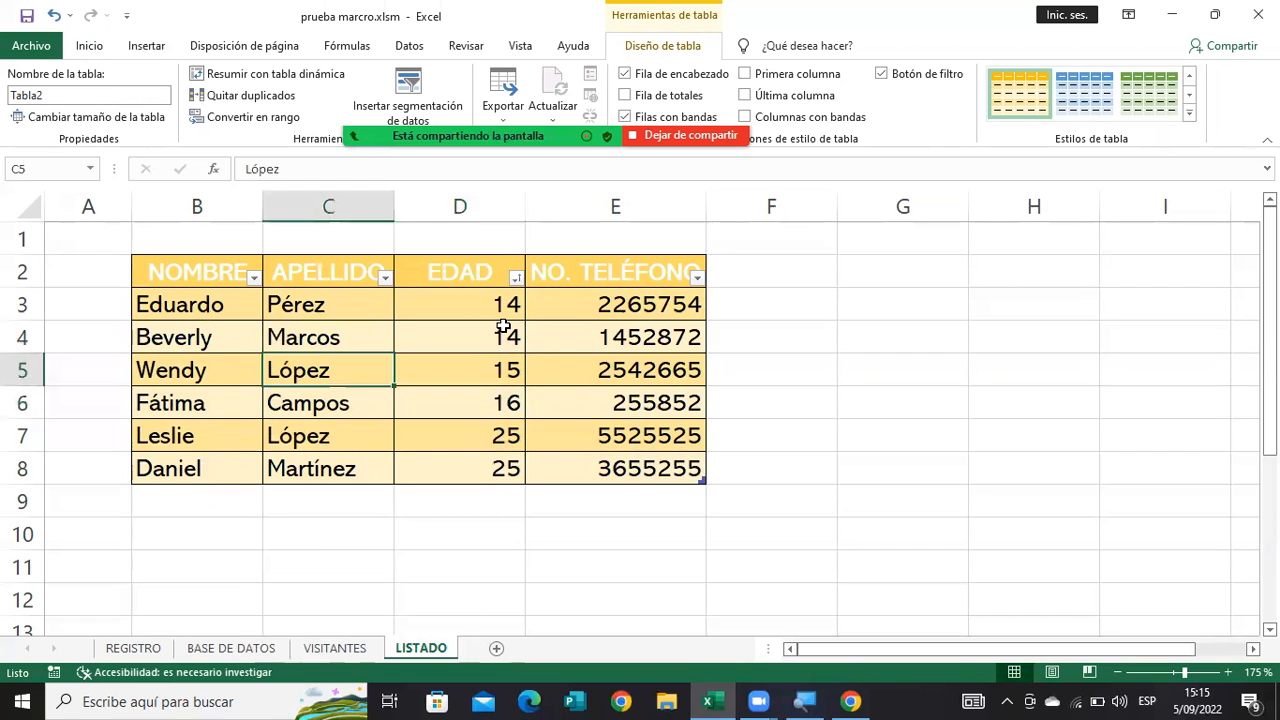
key(Up)
key(Left)
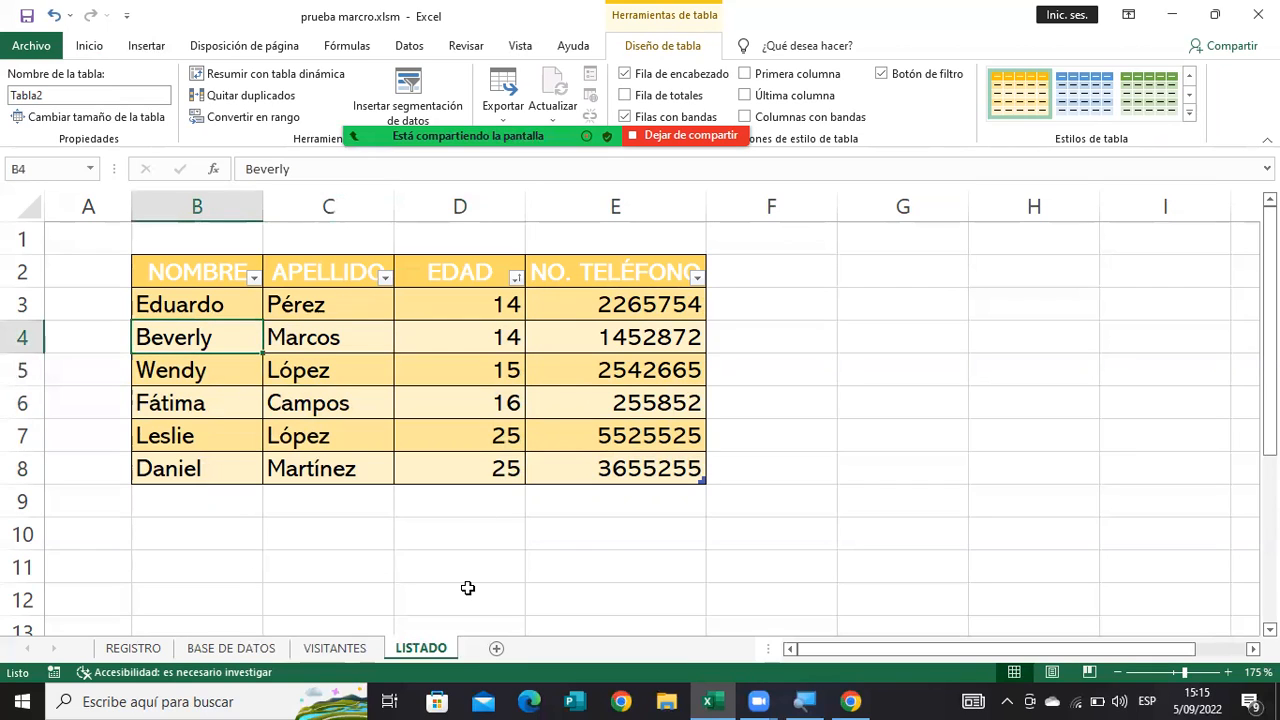
Start saving a copy of the workbook in the Escritorio folder and set its file type to Libro de Excel (*.xlsx).
click(47, 50)
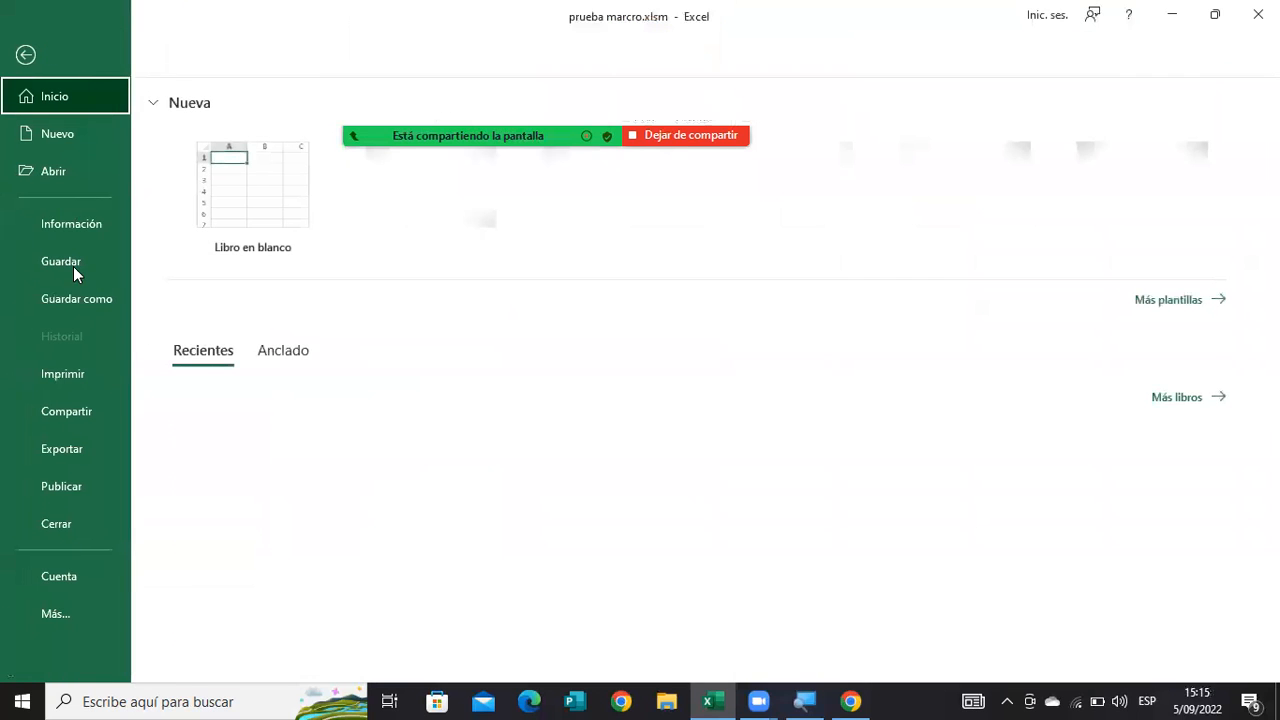
click(80, 299)
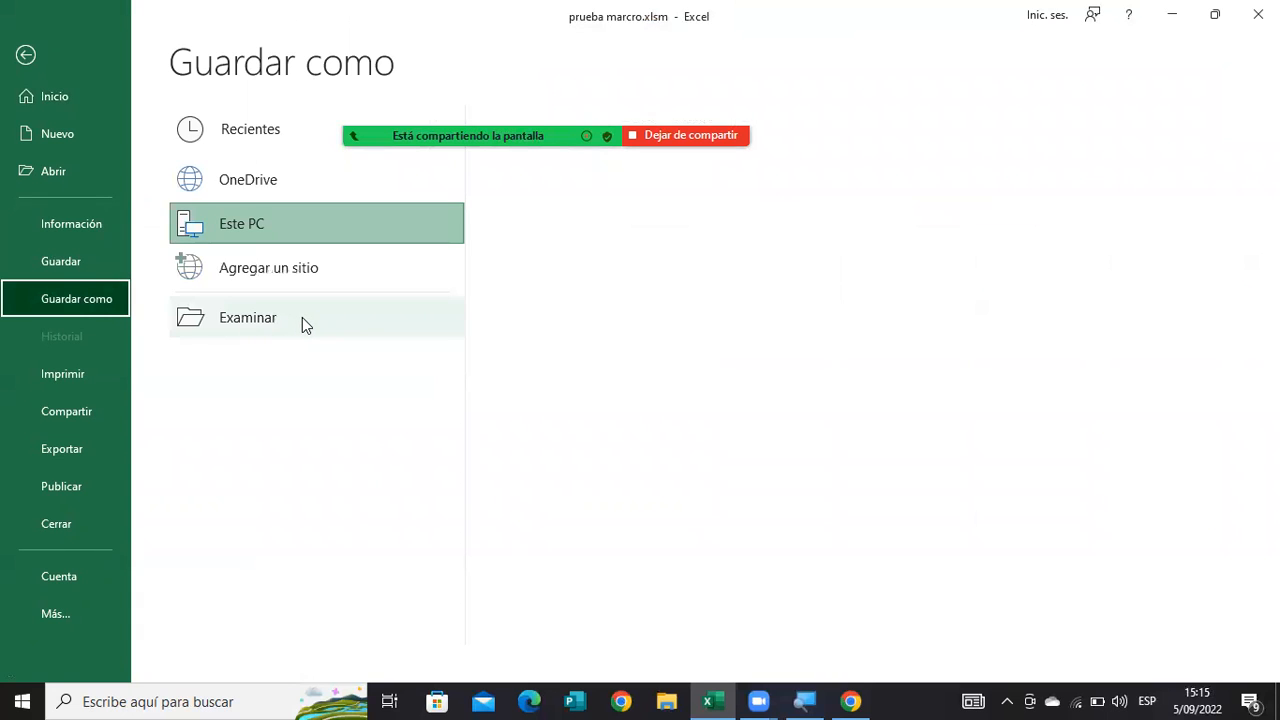
click(538, 242)
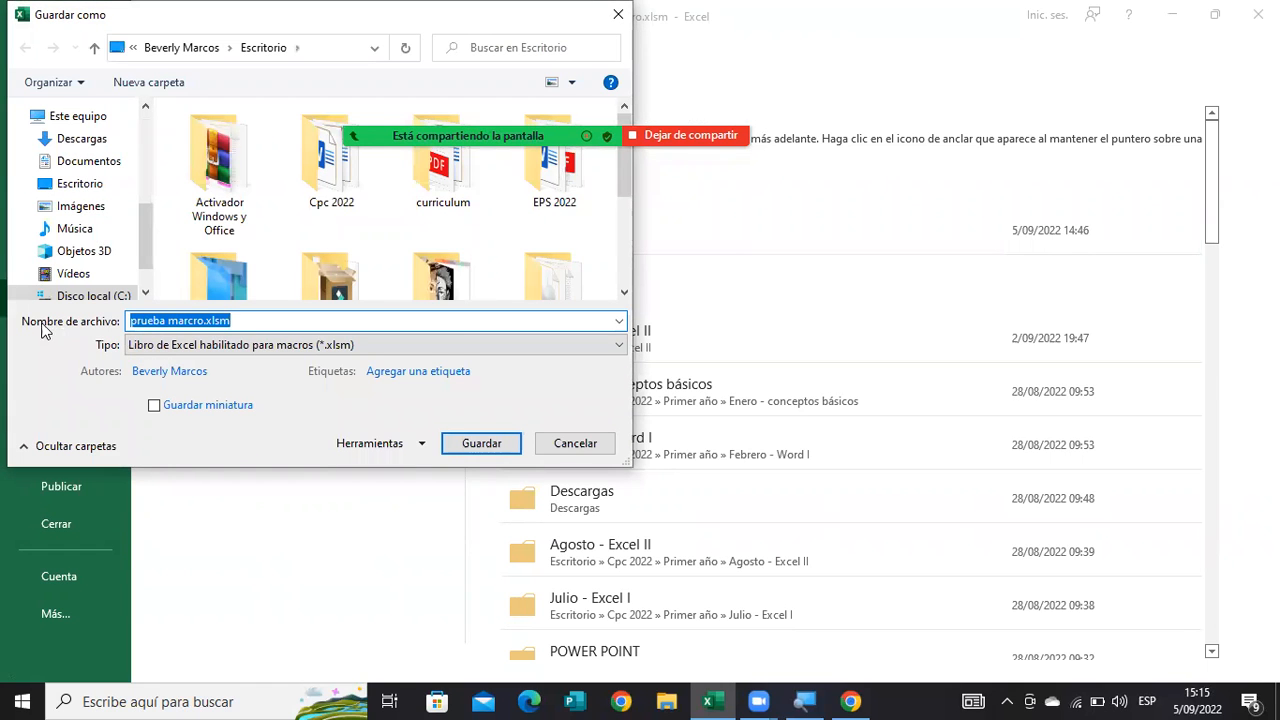
click(198, 346)
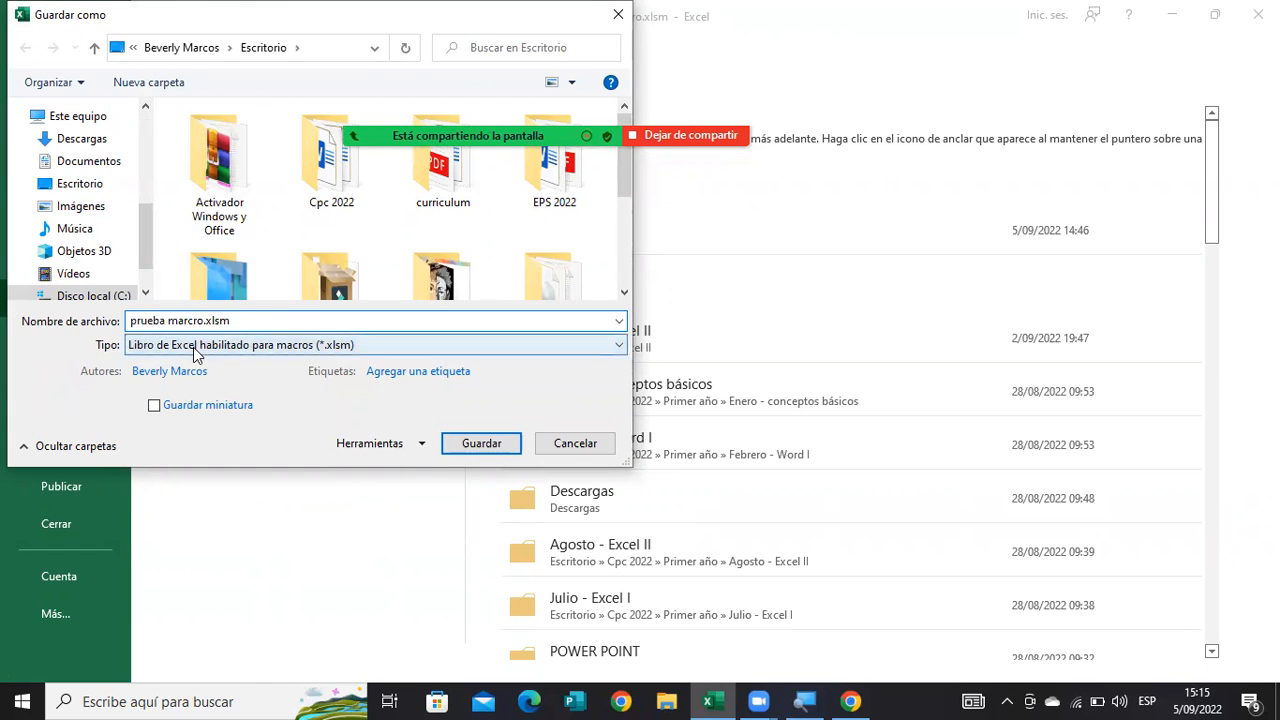
click(165, 12)
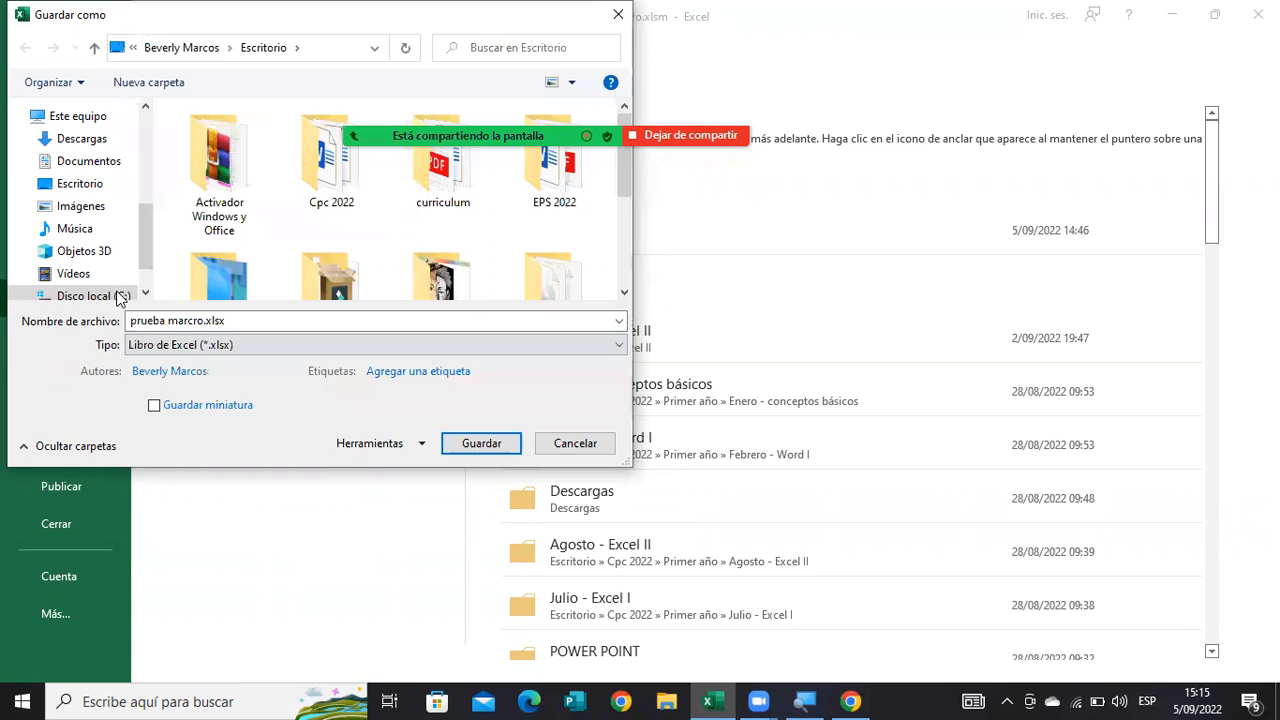
Set the file type to Libro de Excel habilitado para macros (*.xlsm) and cancel saving the copy.
click(161, 349)
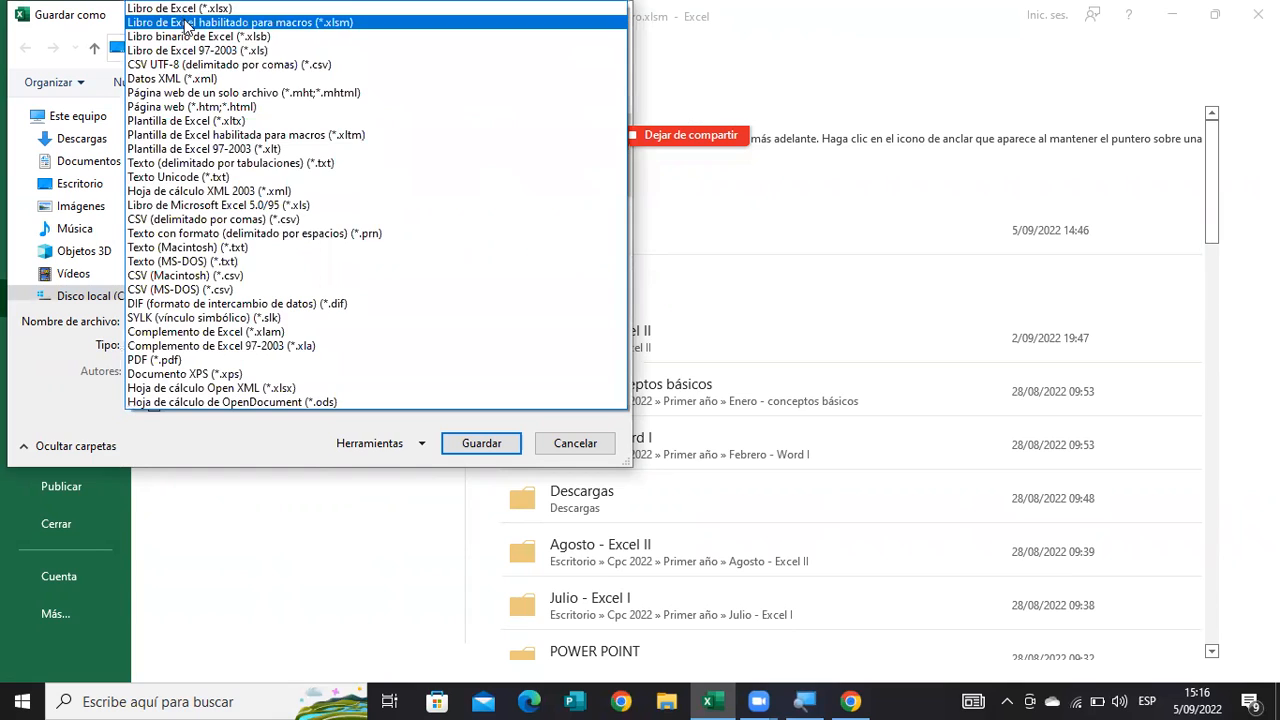
click(335, 24)
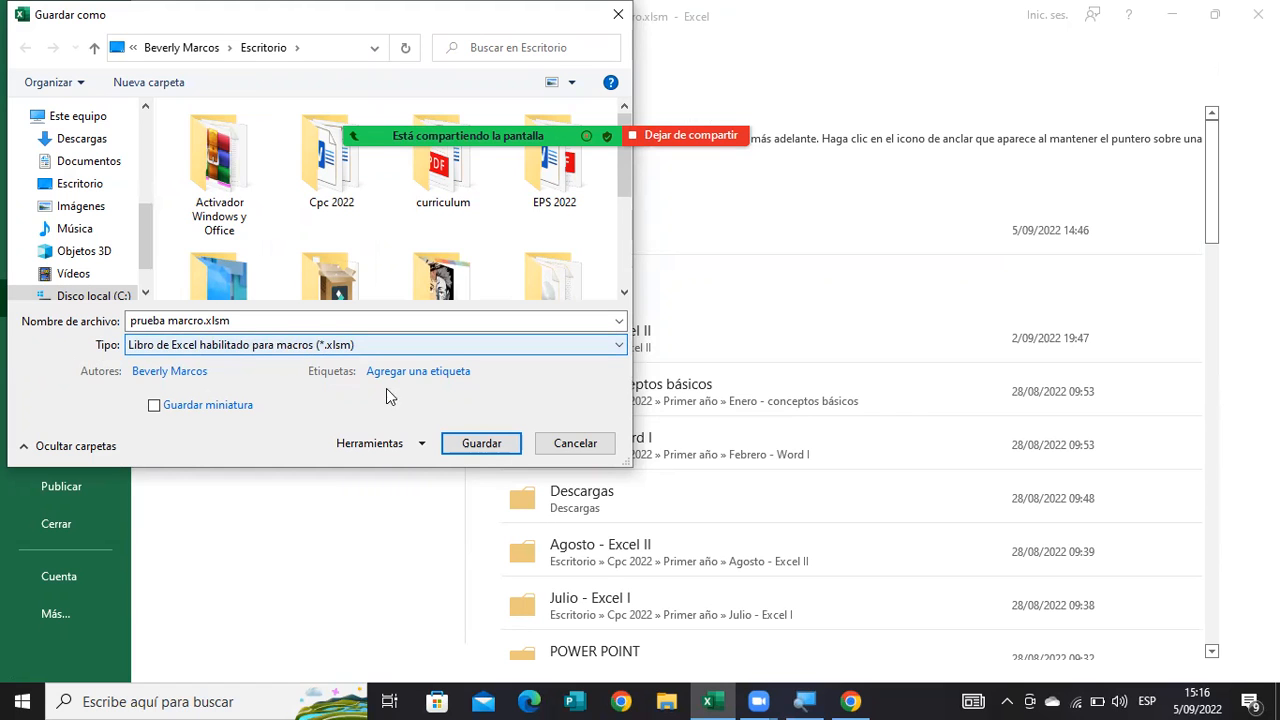
click(578, 449)
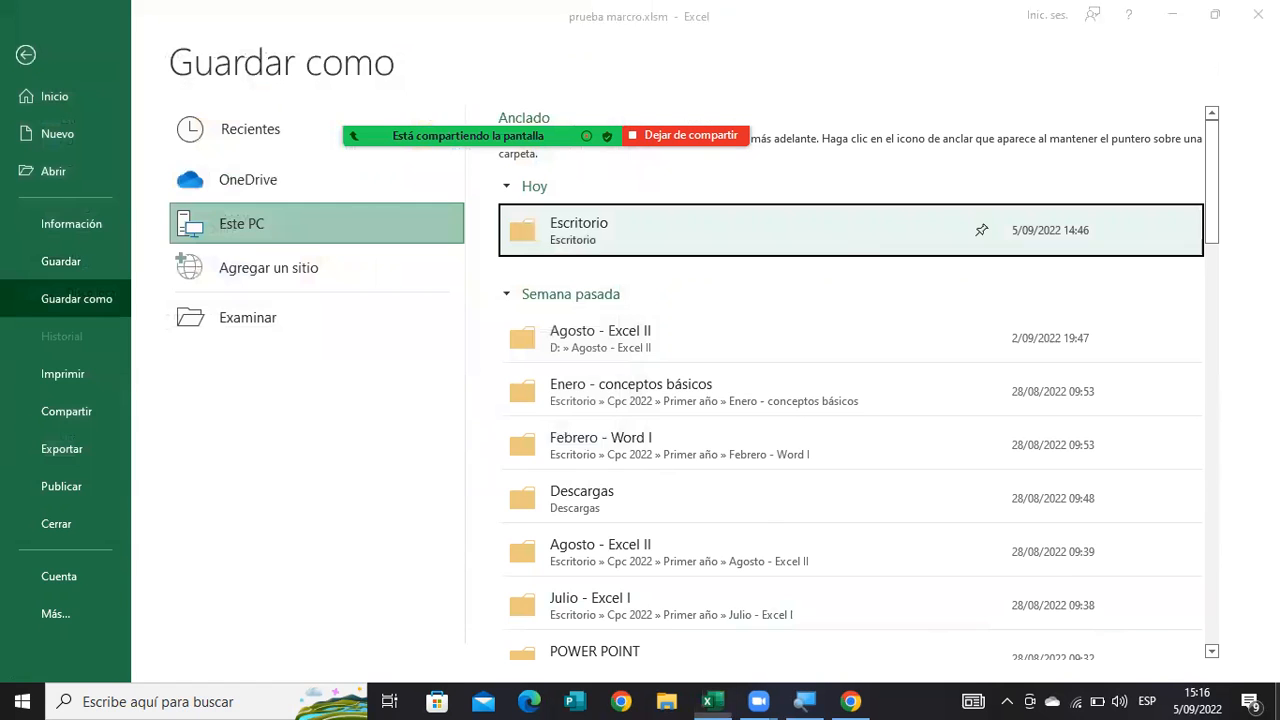
Switch to the desktop and examine the prueba marcro.xlsm file icon with Lupa at 200% magnification, restoring normal size.
click(710, 701)
click(806, 700)
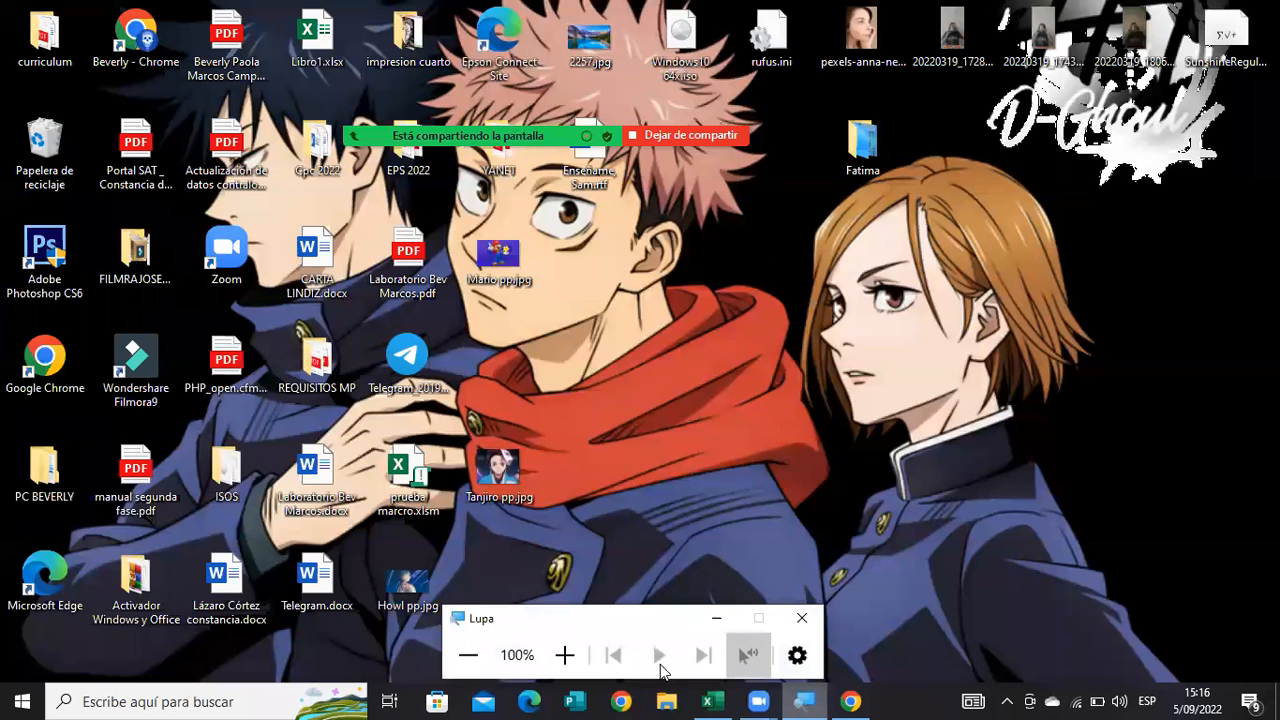
click(564, 655)
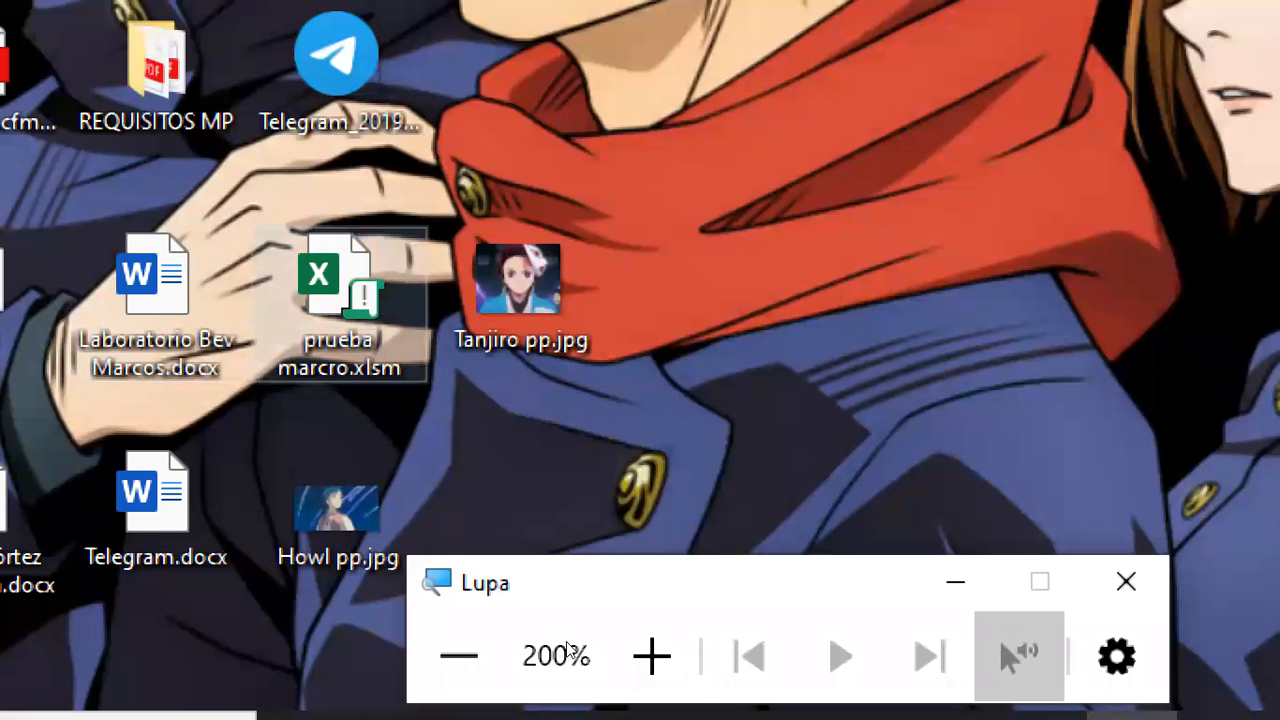
click(467, 664)
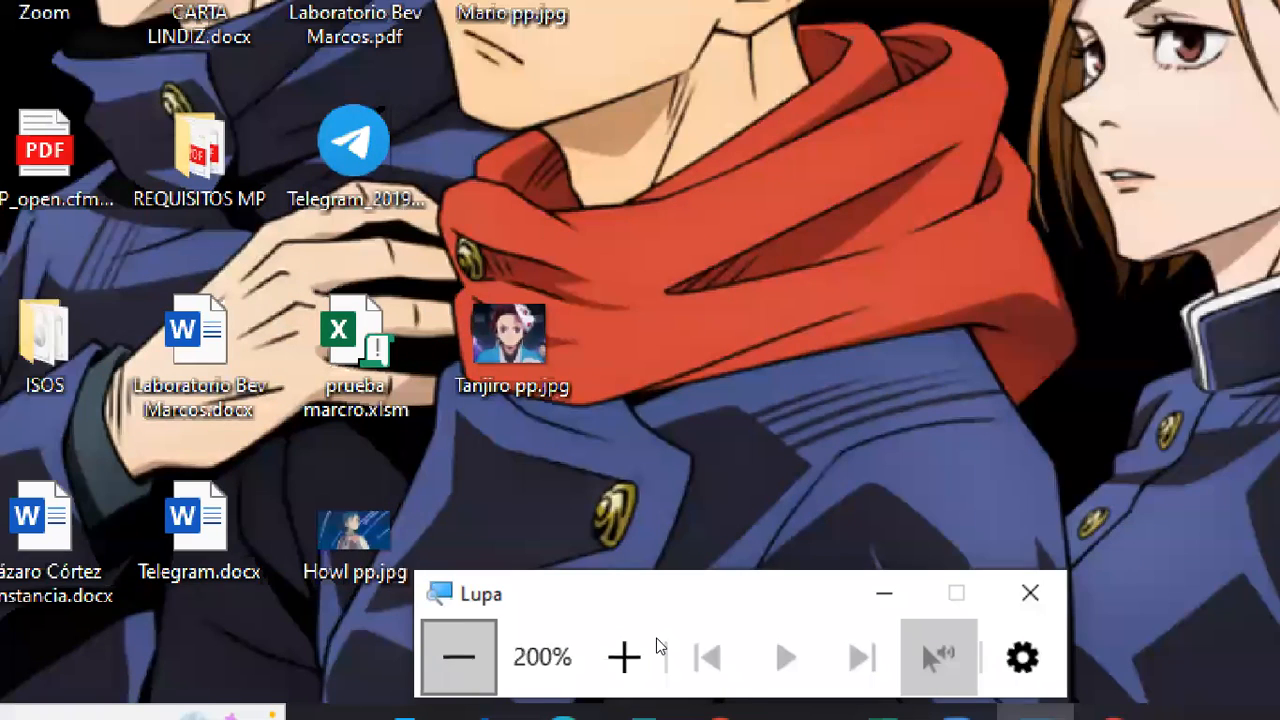
Switch back to Excel, minimize Lupa, and leave the save view to return to the LISTADO sheet.
click(710, 700)
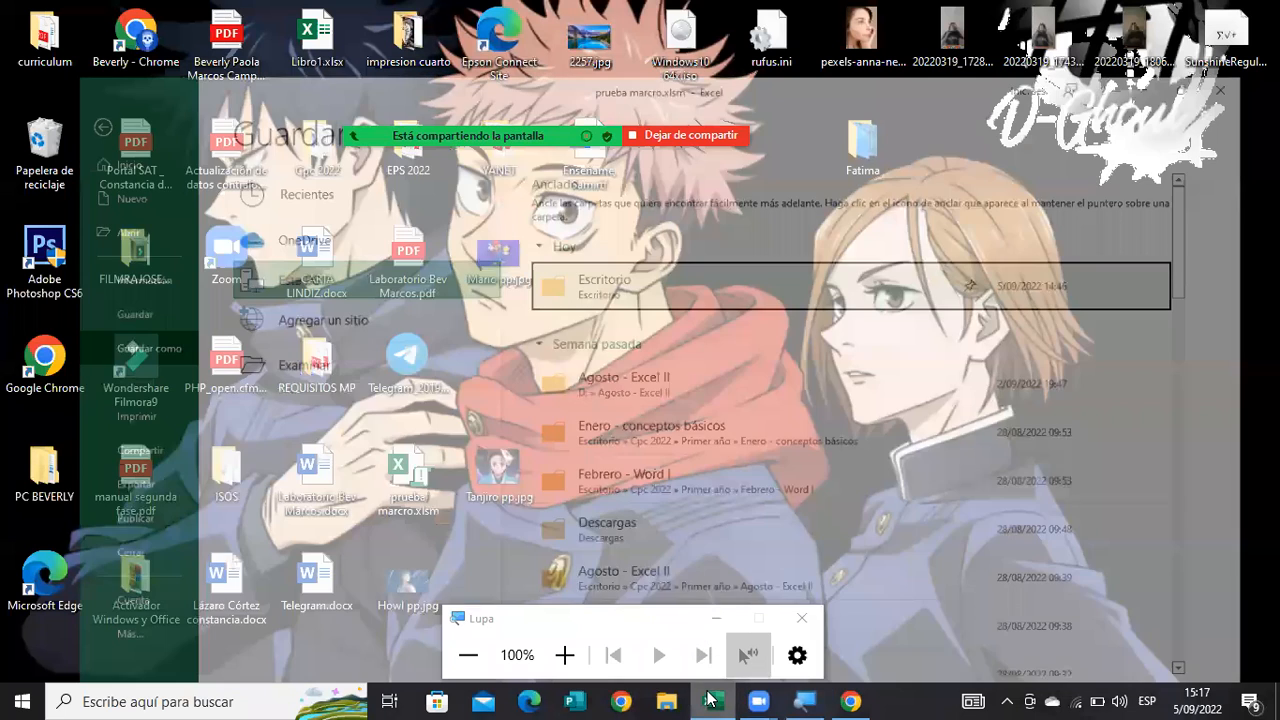
click(720, 620)
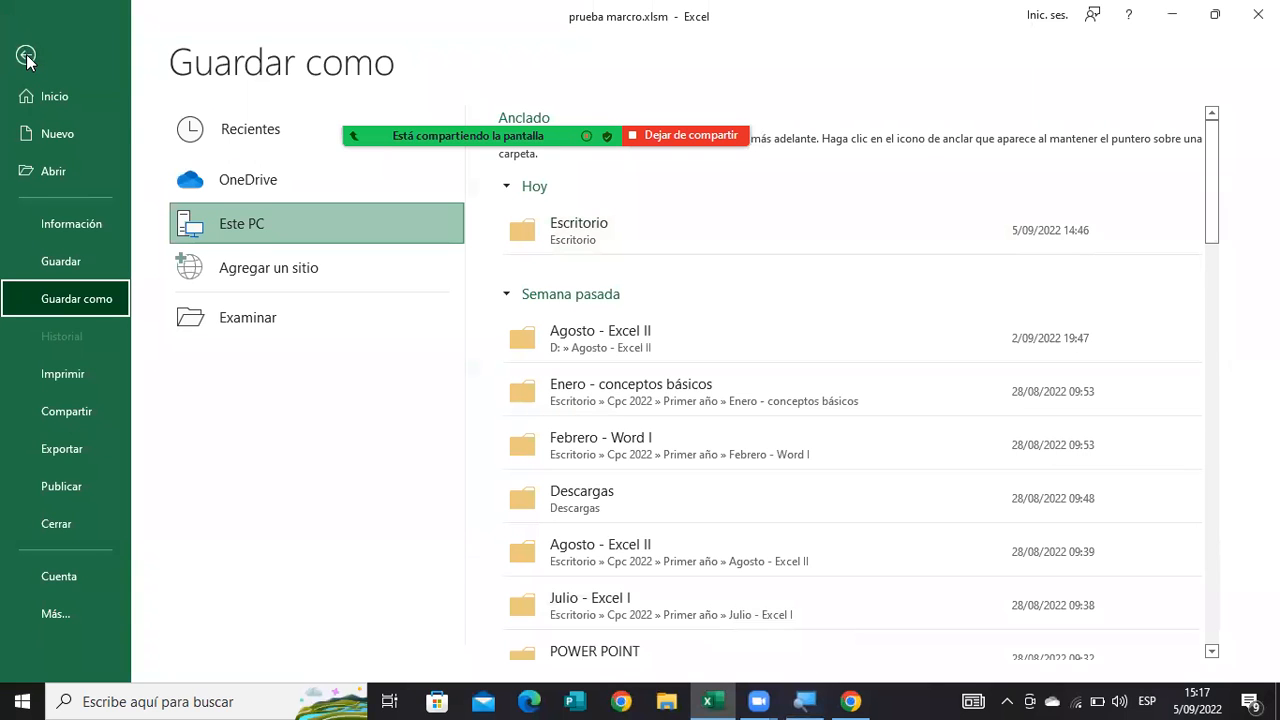
key(Escape)
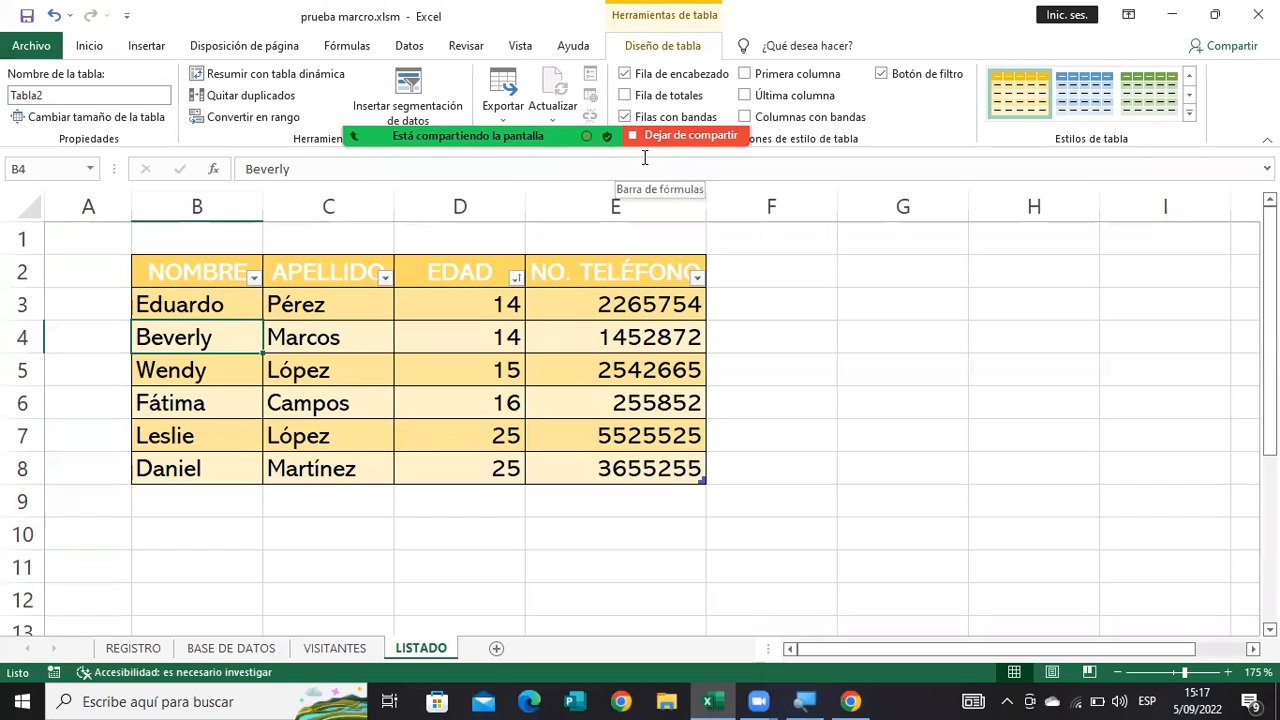
mouse_move(644, 157)
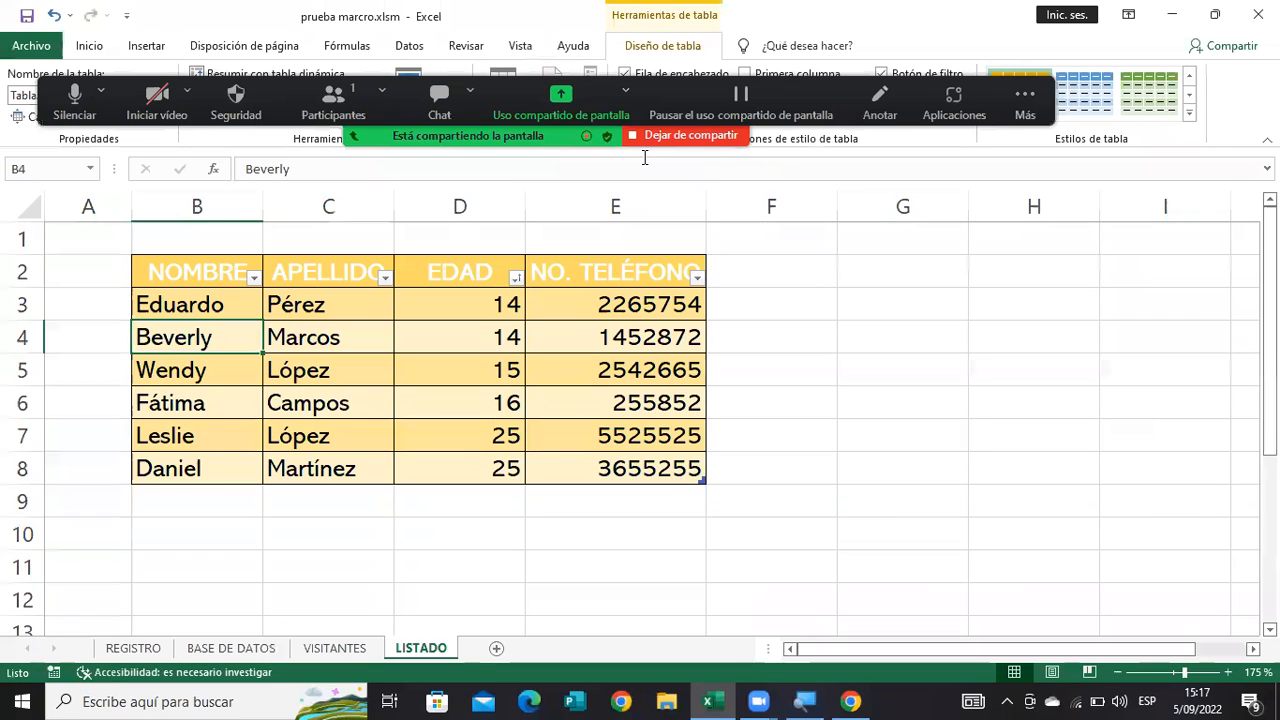